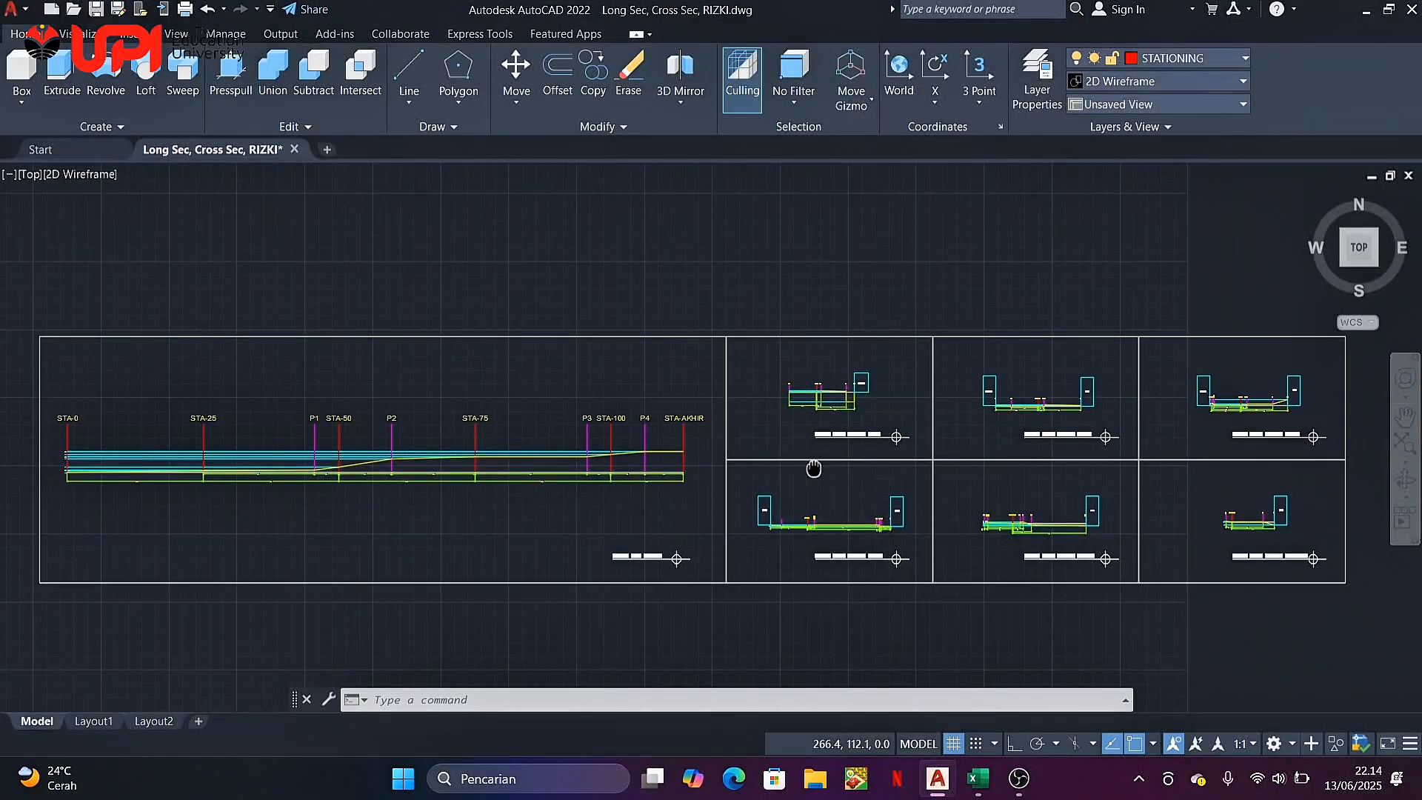
# Examine the site plan between Gedung D and Koramil and the long section from STA-0 to STA-AKHIR
pyautogui.scroll(-2, 730, 494)
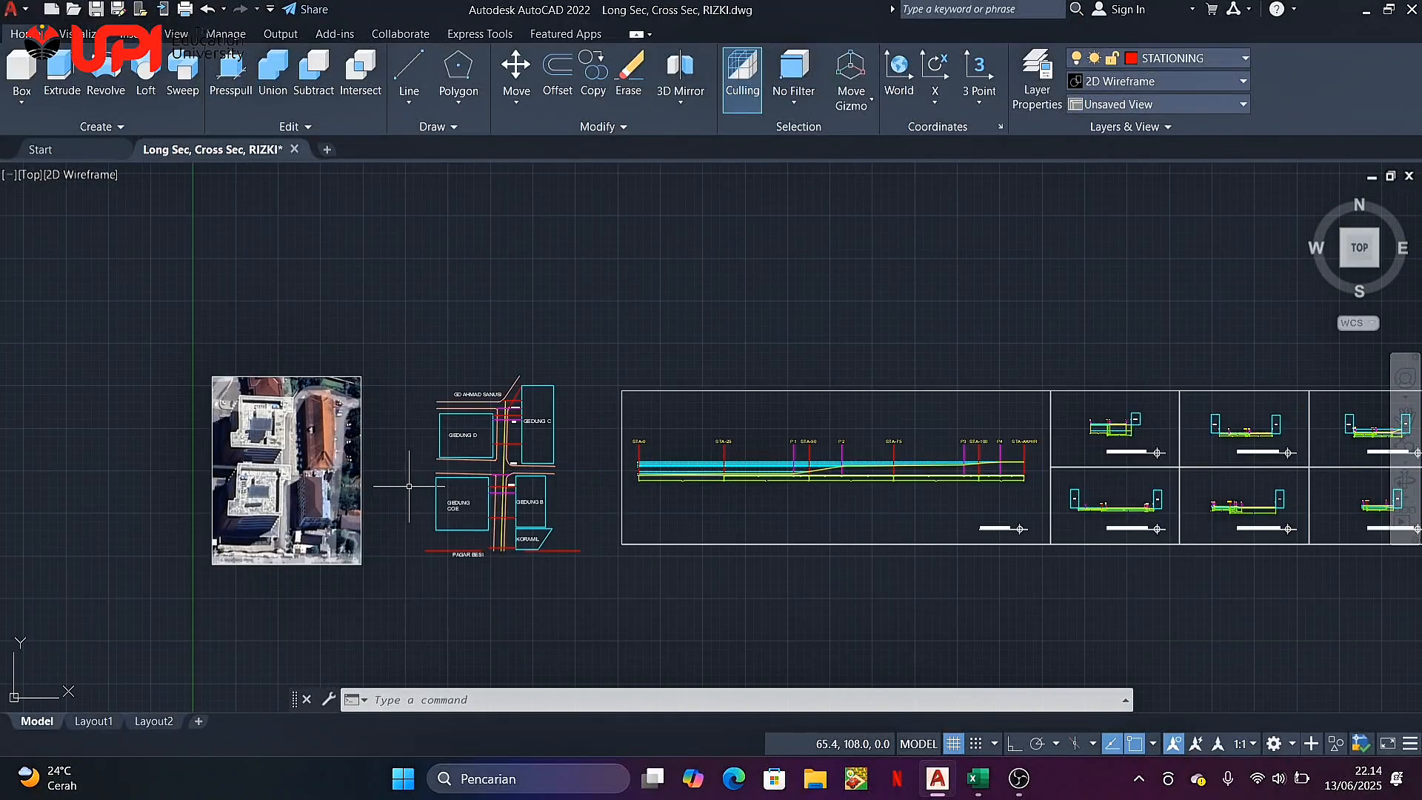
pyautogui.moveTo(409, 485); pyautogui.dragTo(619, 449, button='middle')
pyautogui.scroll(2, 516, 454)
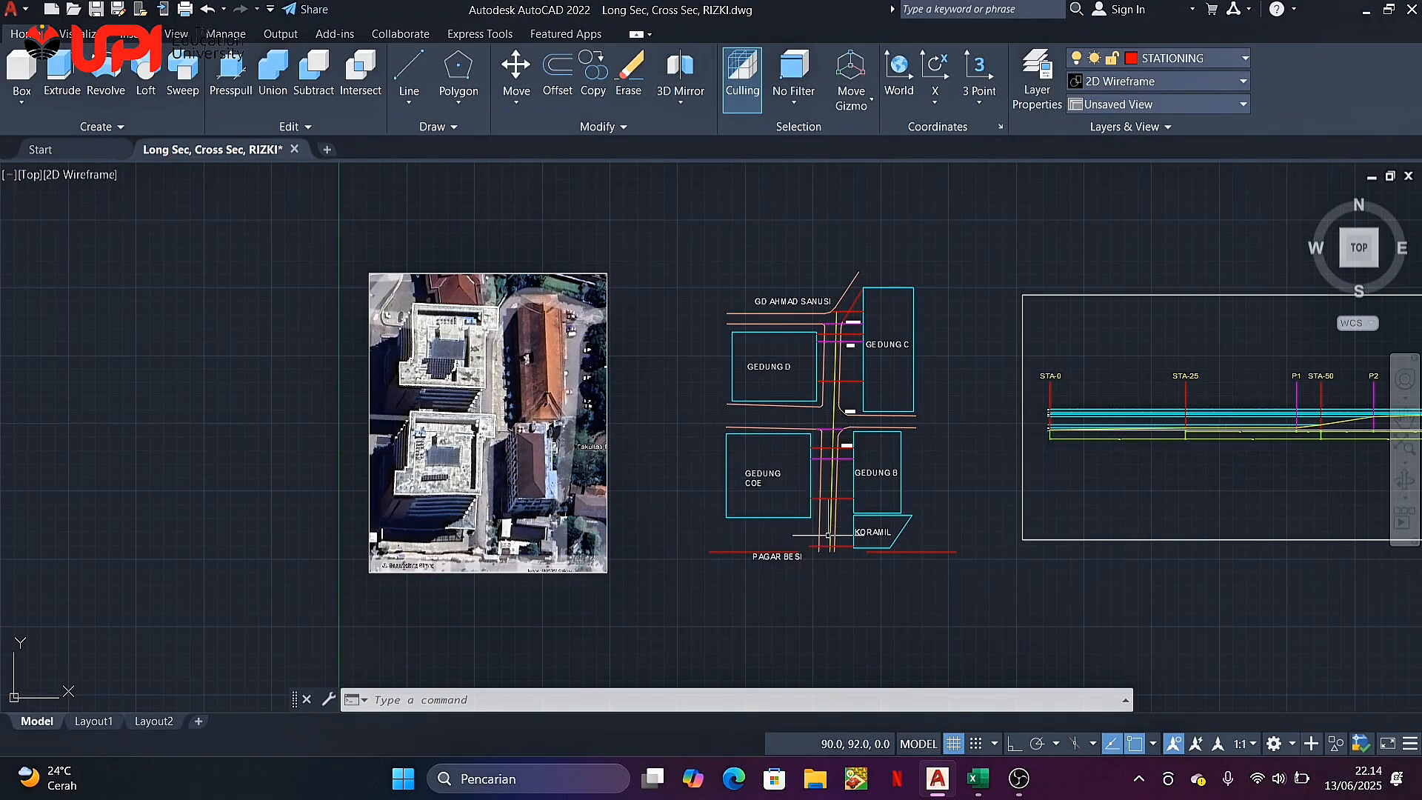
pyautogui.scroll(3, 829, 535)
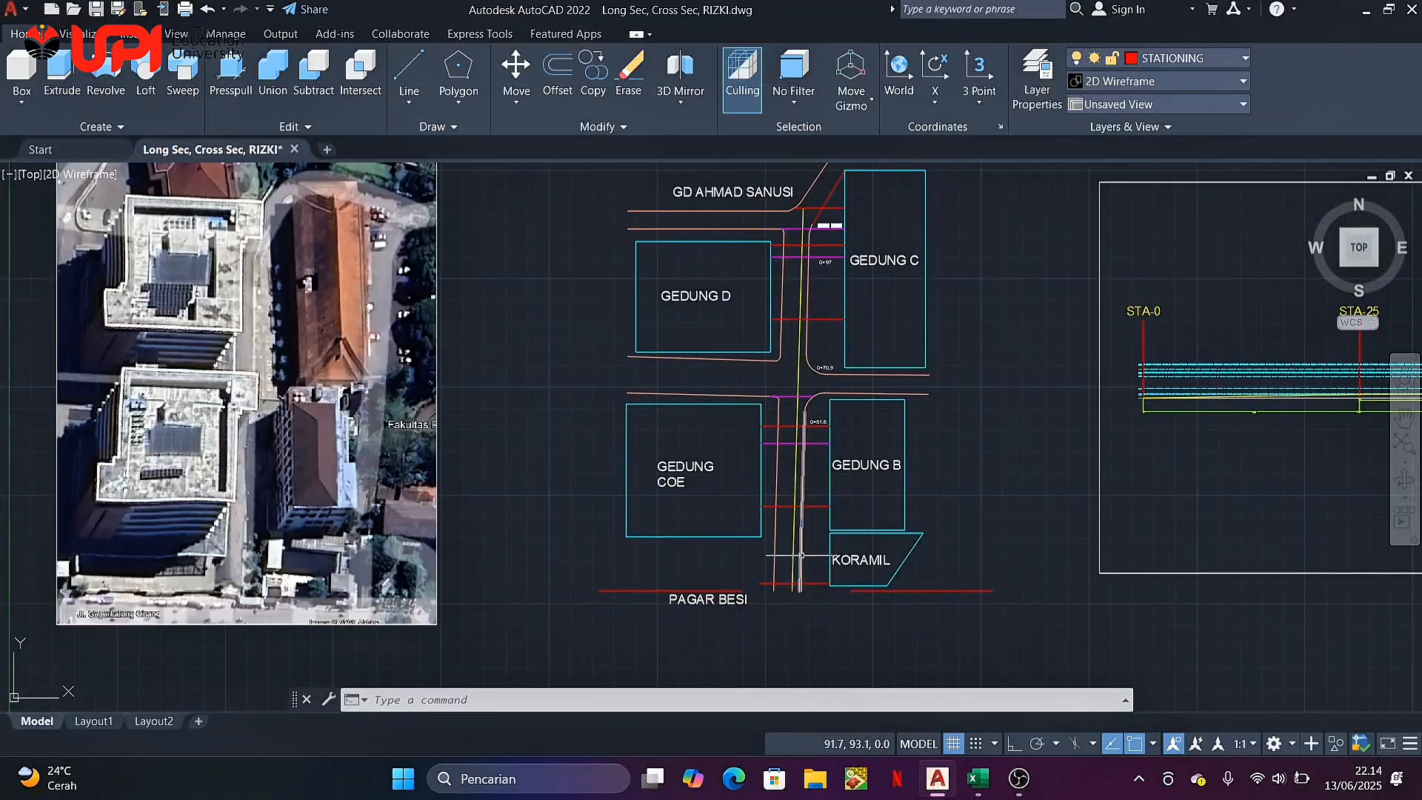
pyautogui.moveTo(791, 559)
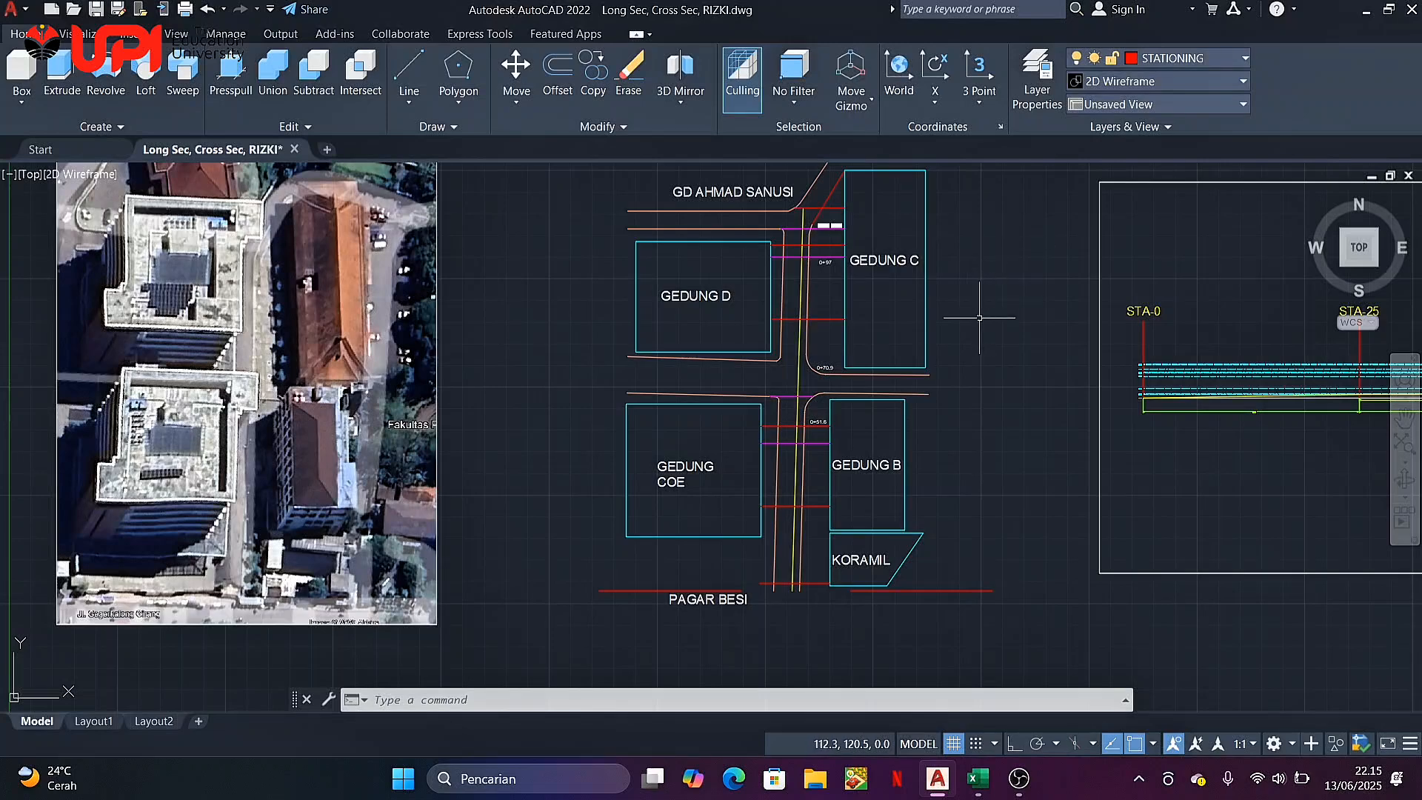
pyautogui.moveTo(985, 331); pyautogui.dragTo(581, 306, button='middle')
pyautogui.scroll(-3, 630, 326)
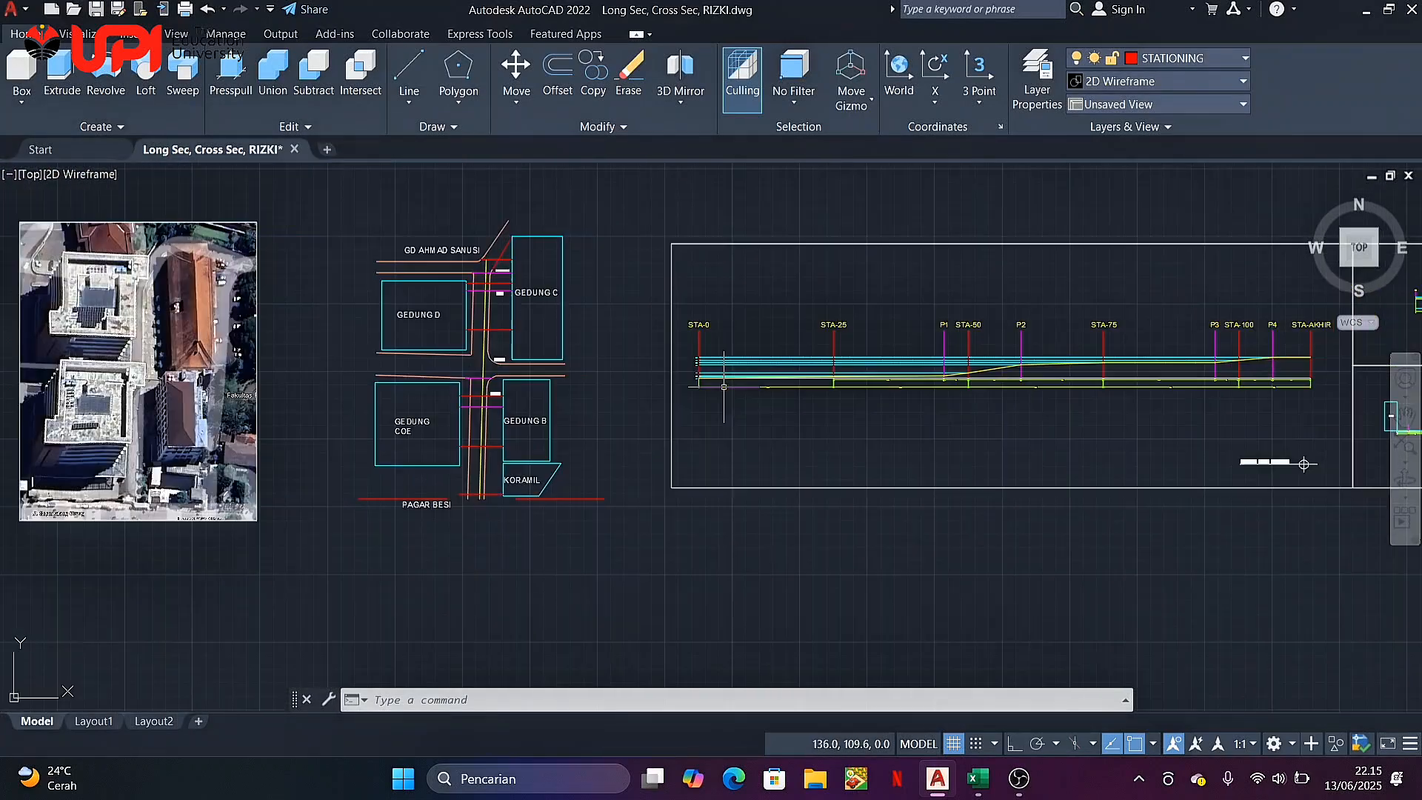
pyautogui.moveTo(848, 430); pyautogui.dragTo(683, 442, button='middle')
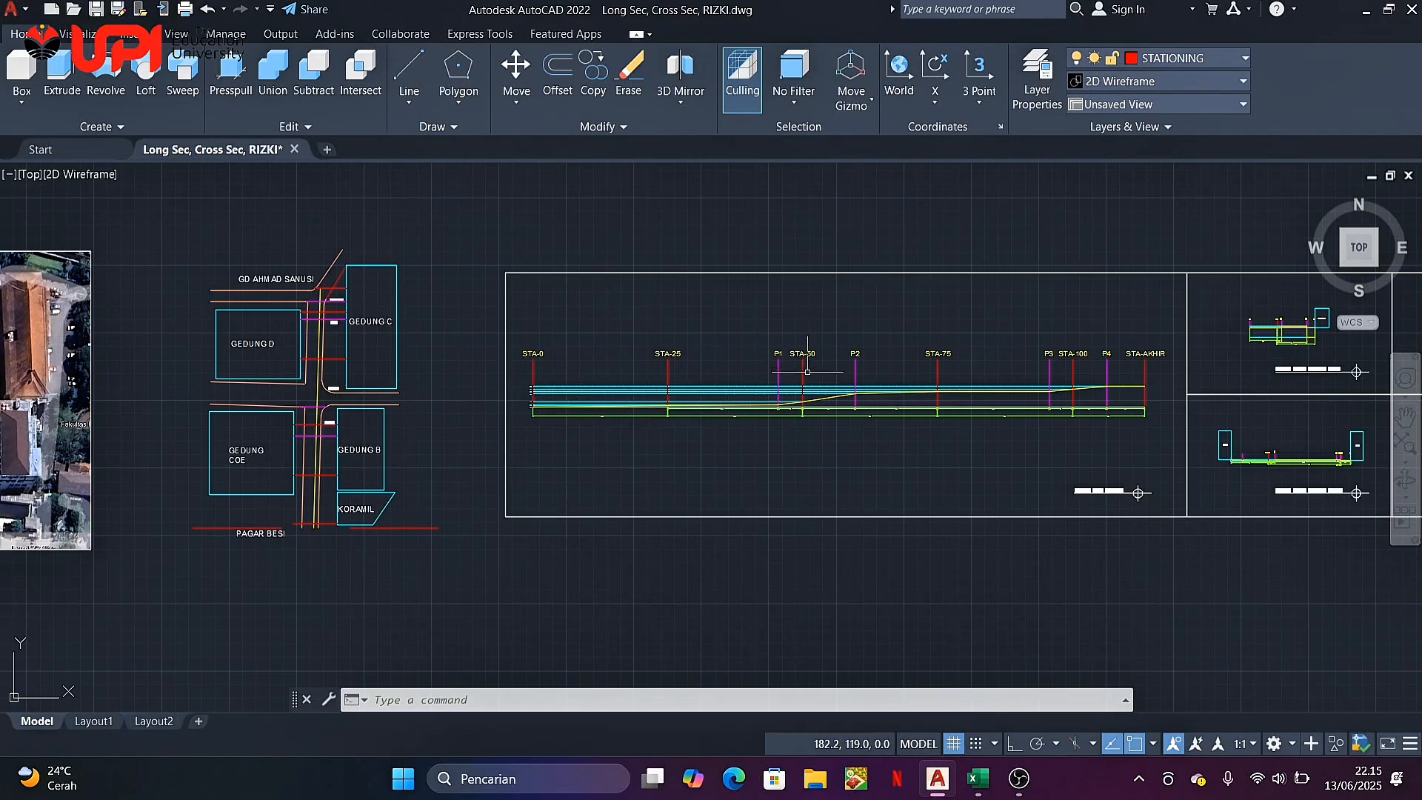
# Switch to the CROSS SEC workbook in Excel and review the levelling table on the WATERPASS DATA sheet
pyautogui.click(976, 775)
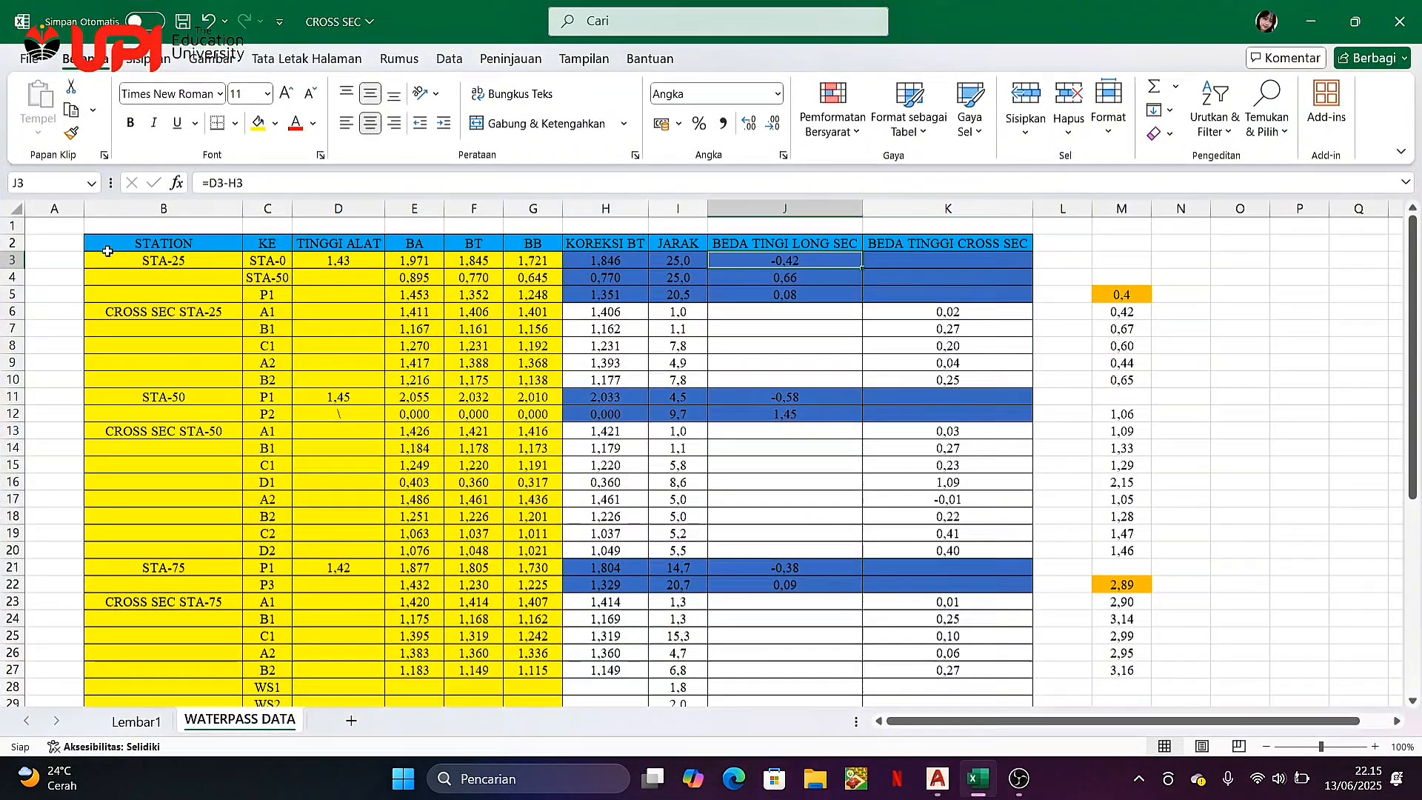
pyautogui.click(33, 229)
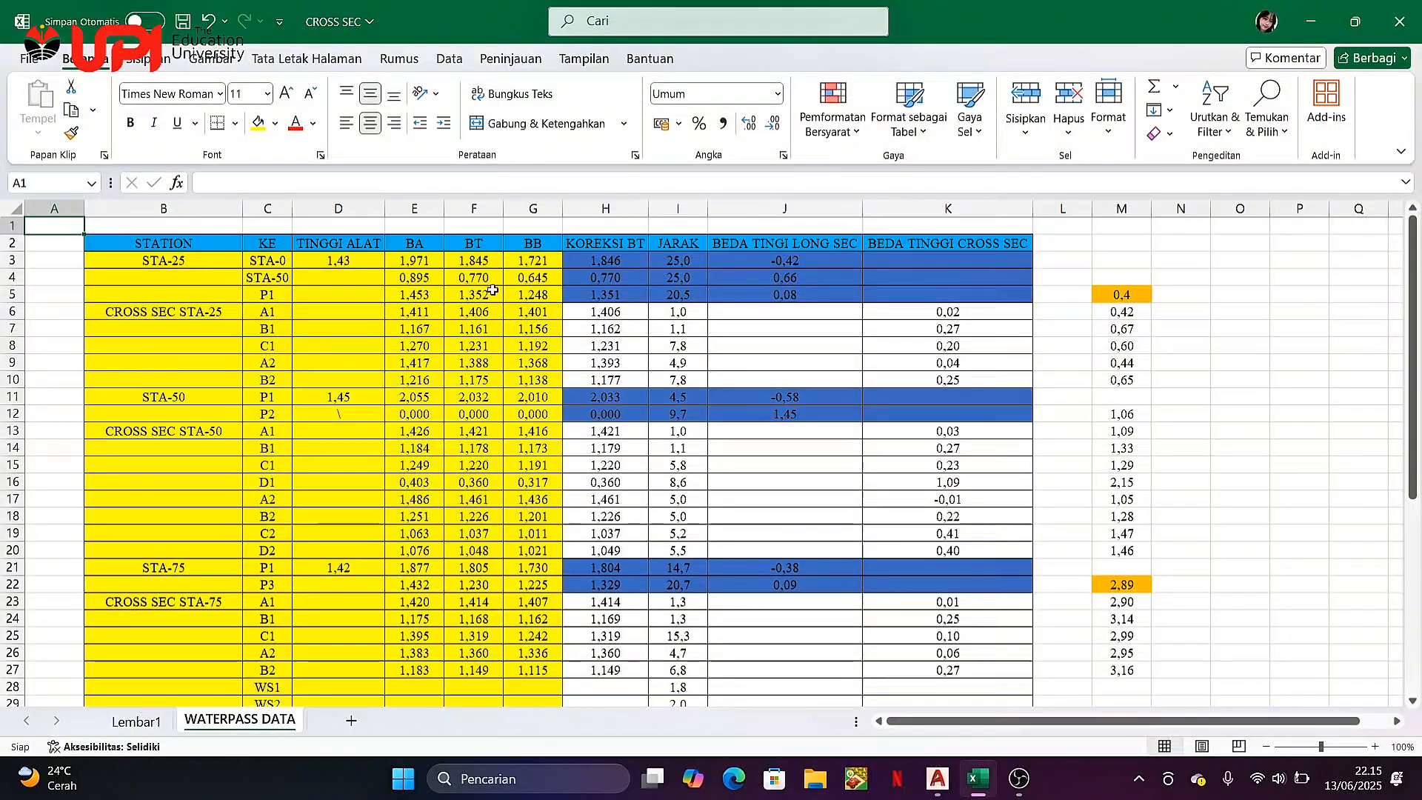
pyautogui.scroll(-3, 493, 290)
pyautogui.scroll(3, 483, 319)
pyautogui.scroll(-5, 350, 270)
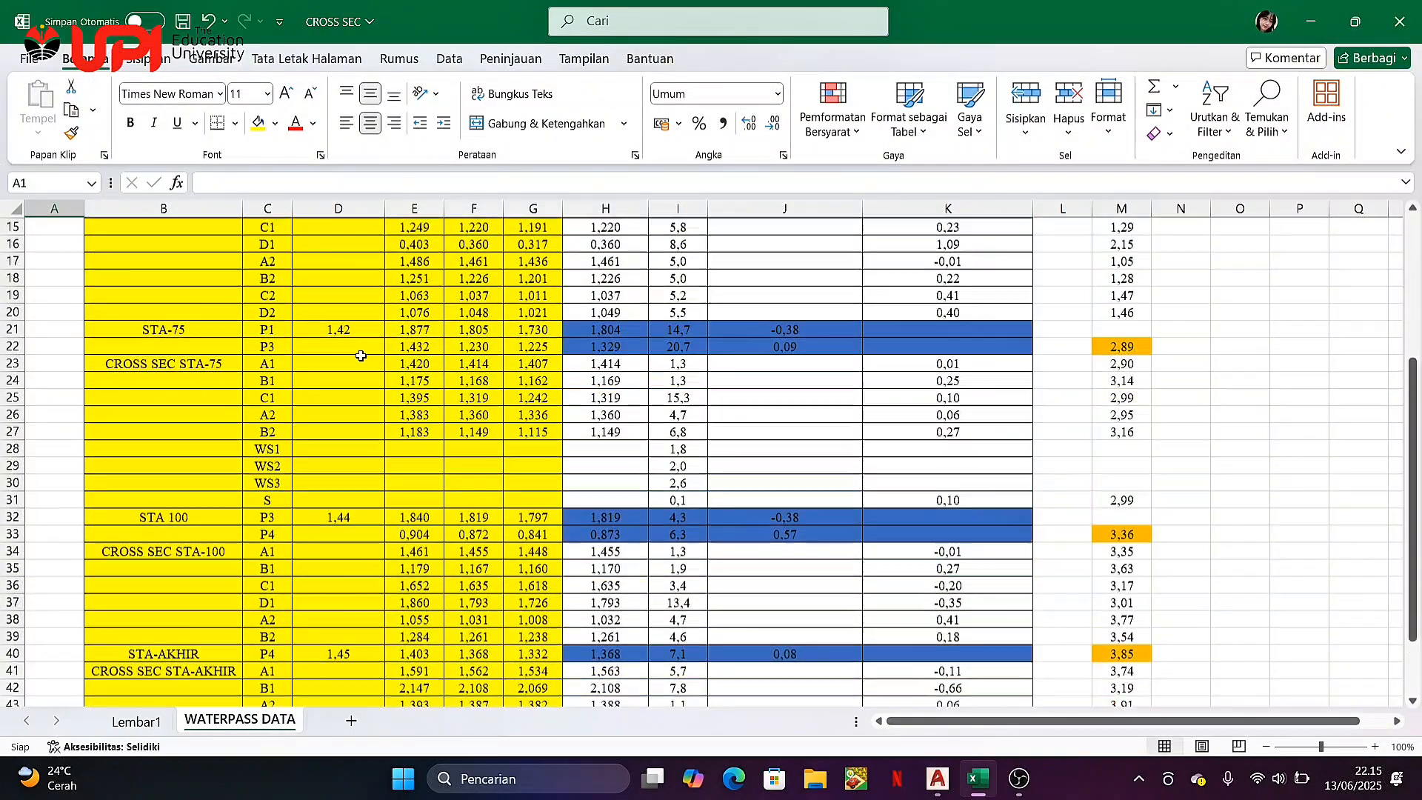
pyautogui.scroll(5, 361, 356)
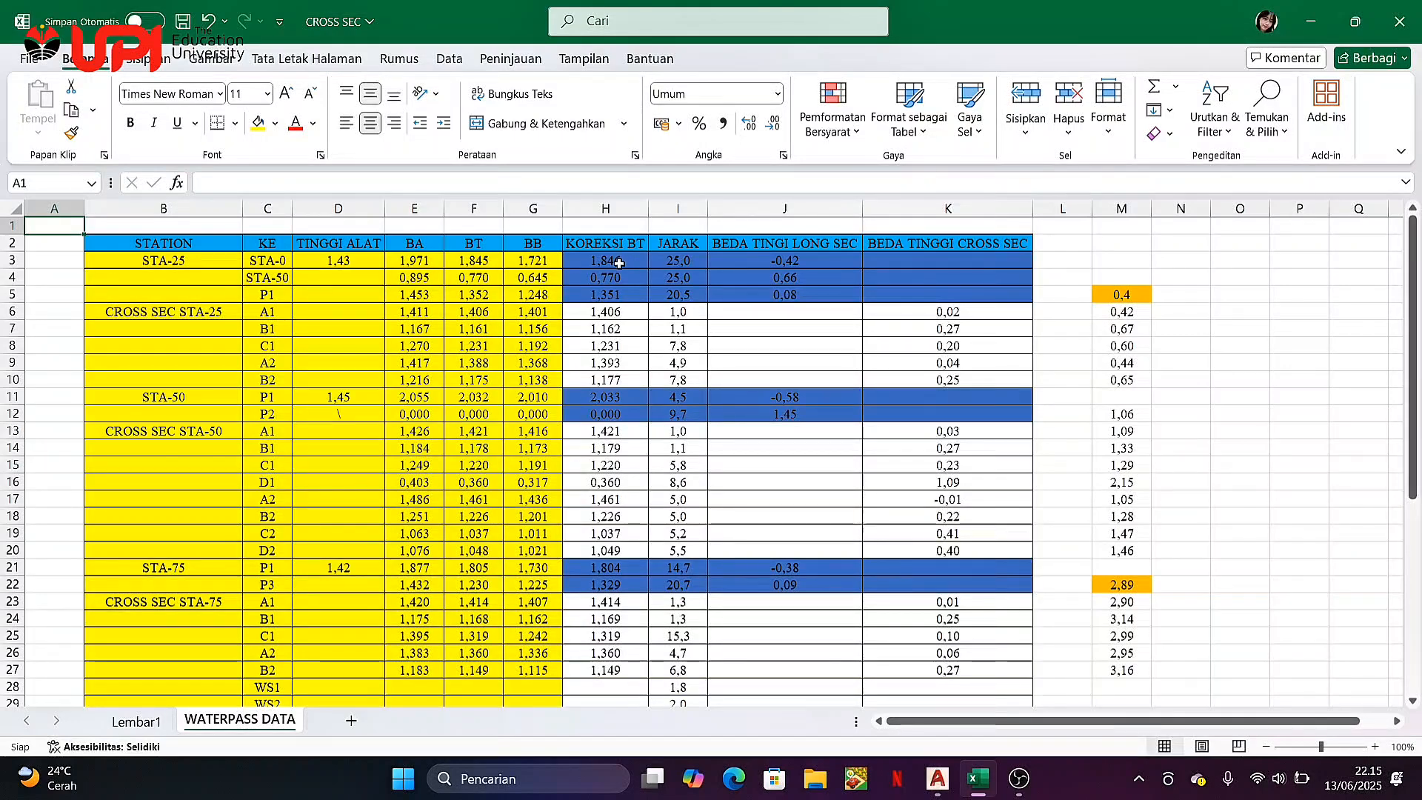
# Inspect the KOREKSI BT and JARAK formulas in the STA-25 to STA-0 row without changing them
pyautogui.click(619, 264)
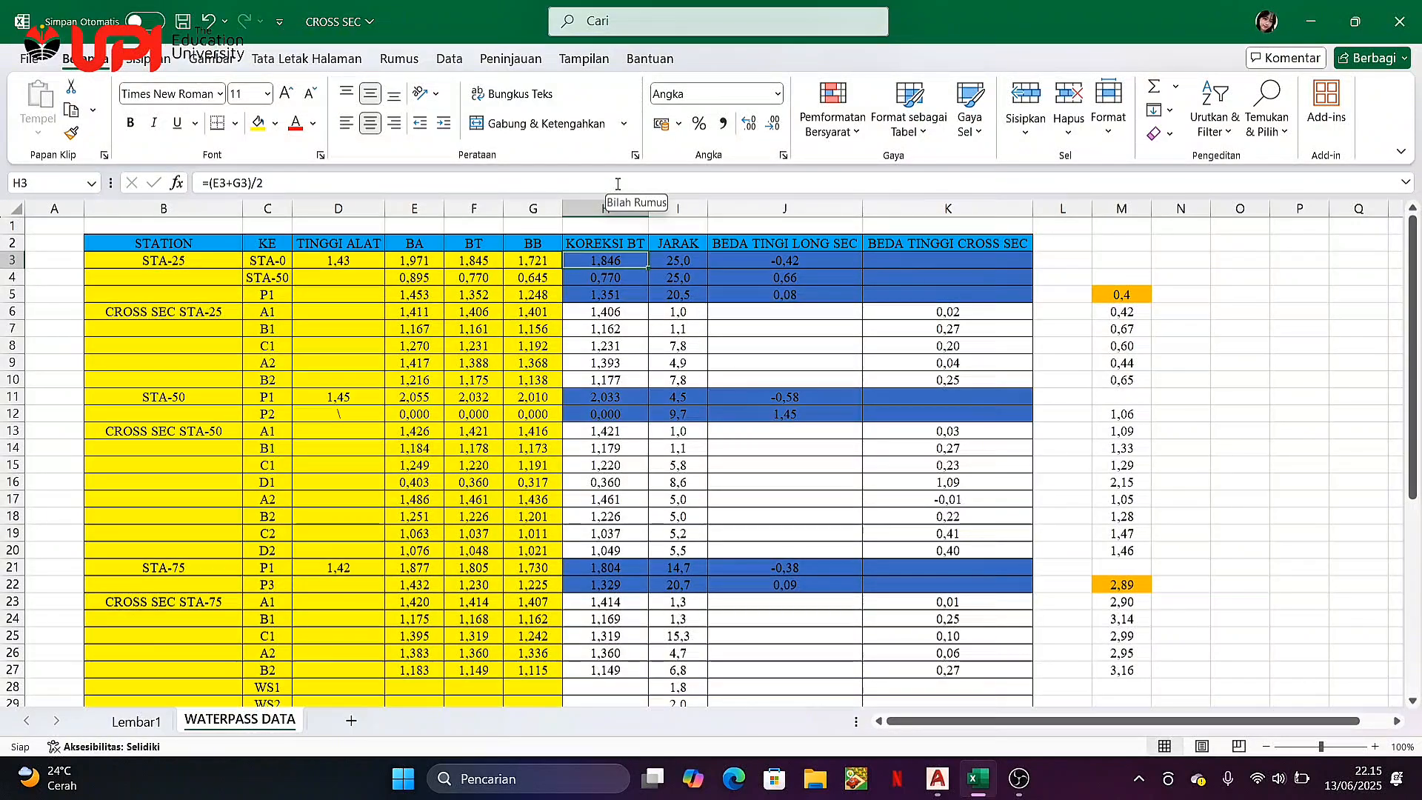
pyautogui.click(585, 182)
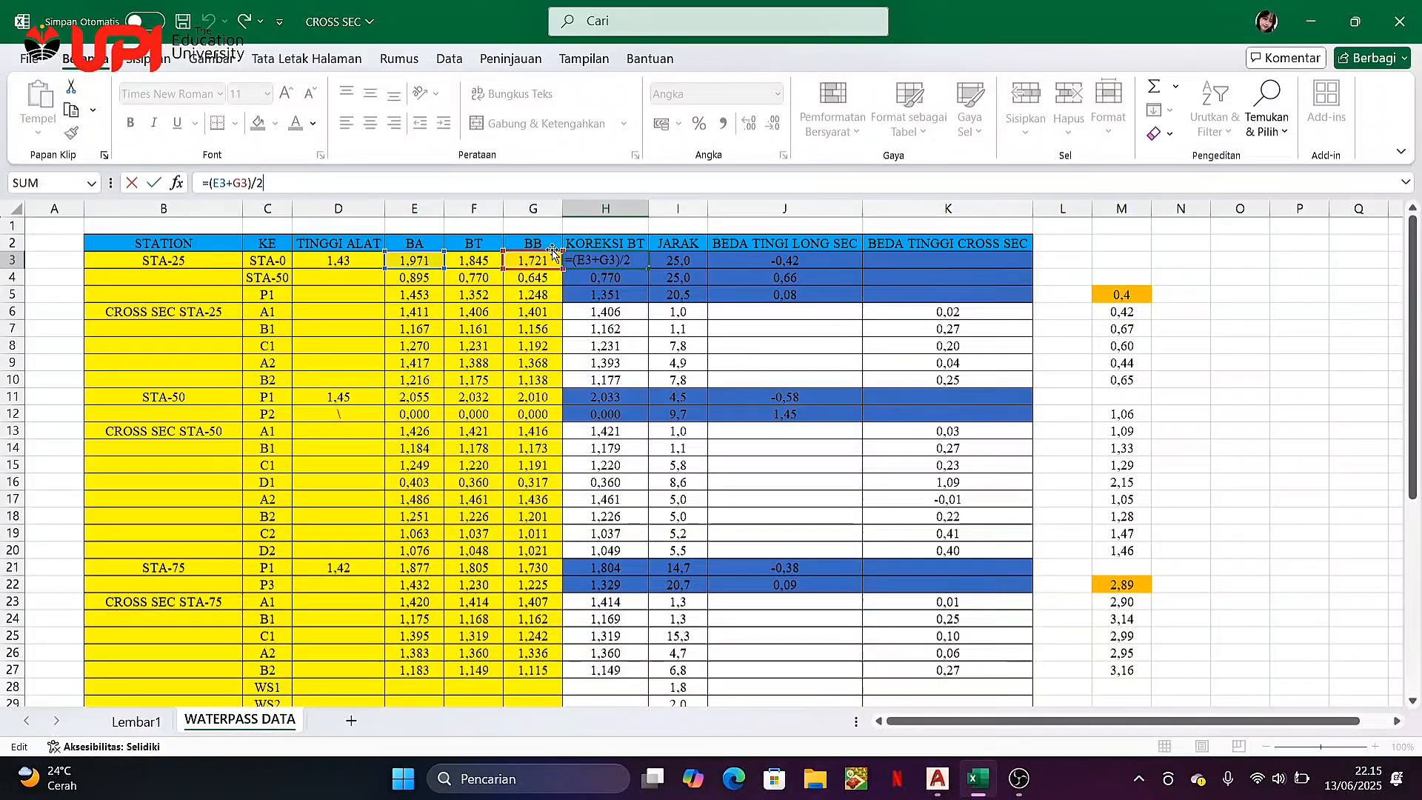
pyautogui.click(676, 262)
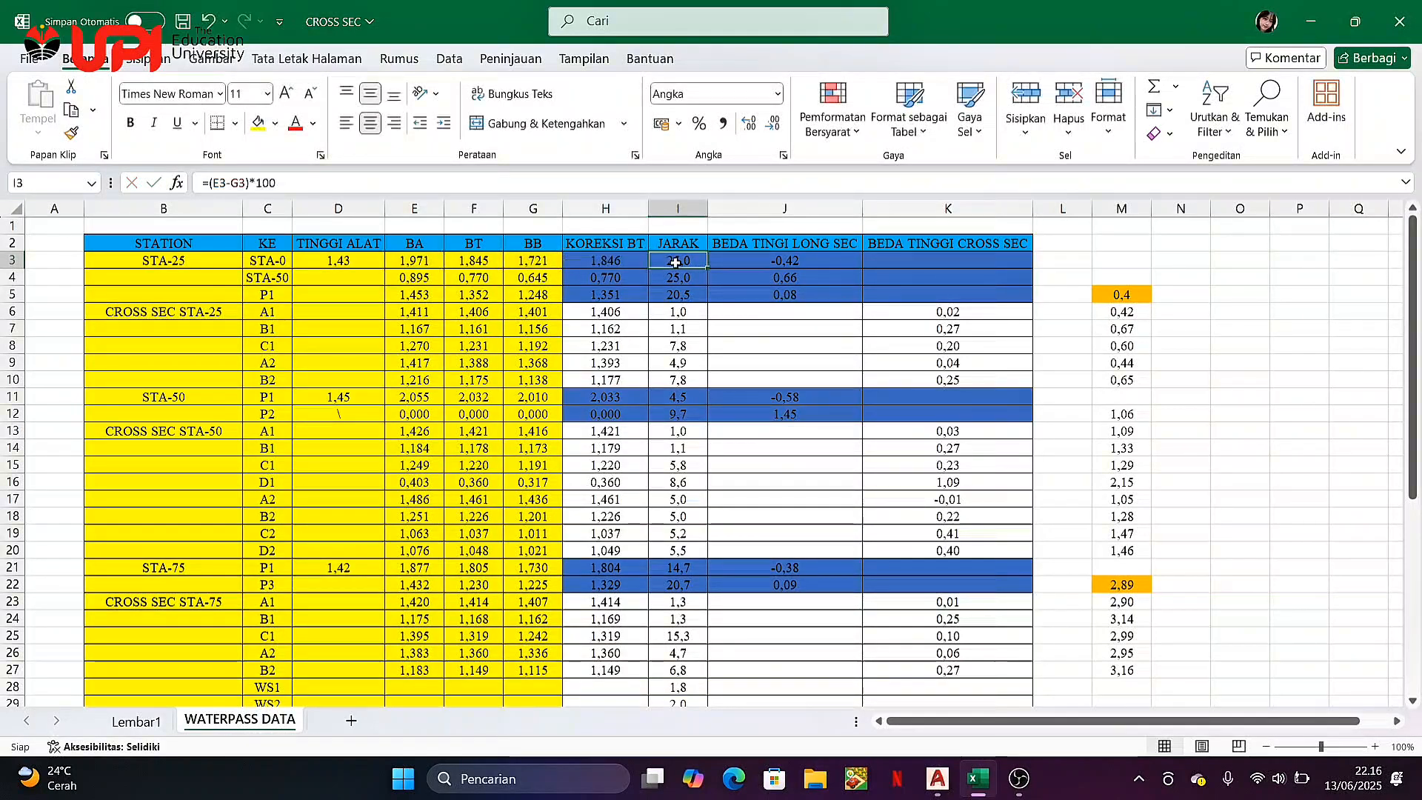
pyautogui.click(633, 182)
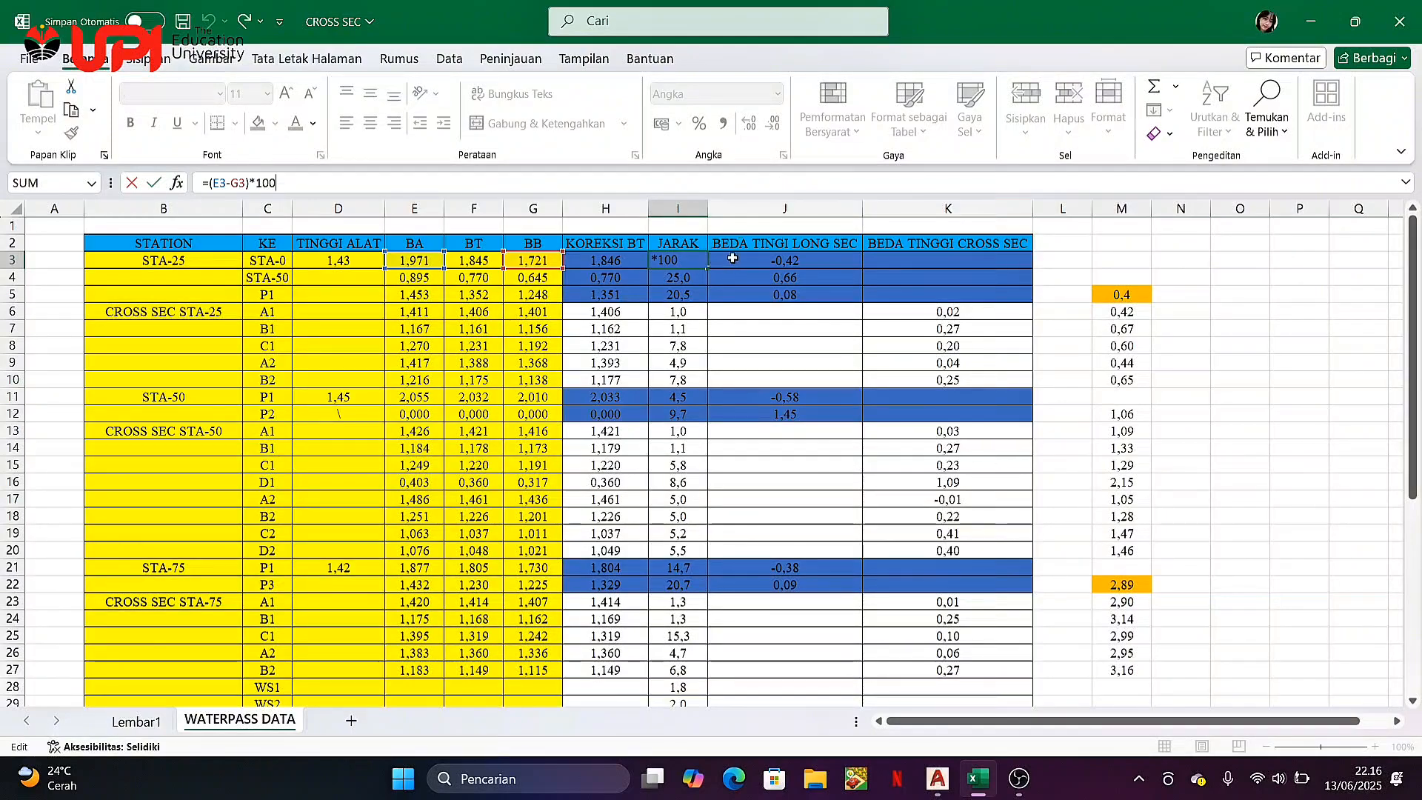
pyautogui.click(732, 259)
pyautogui.click(675, 259)
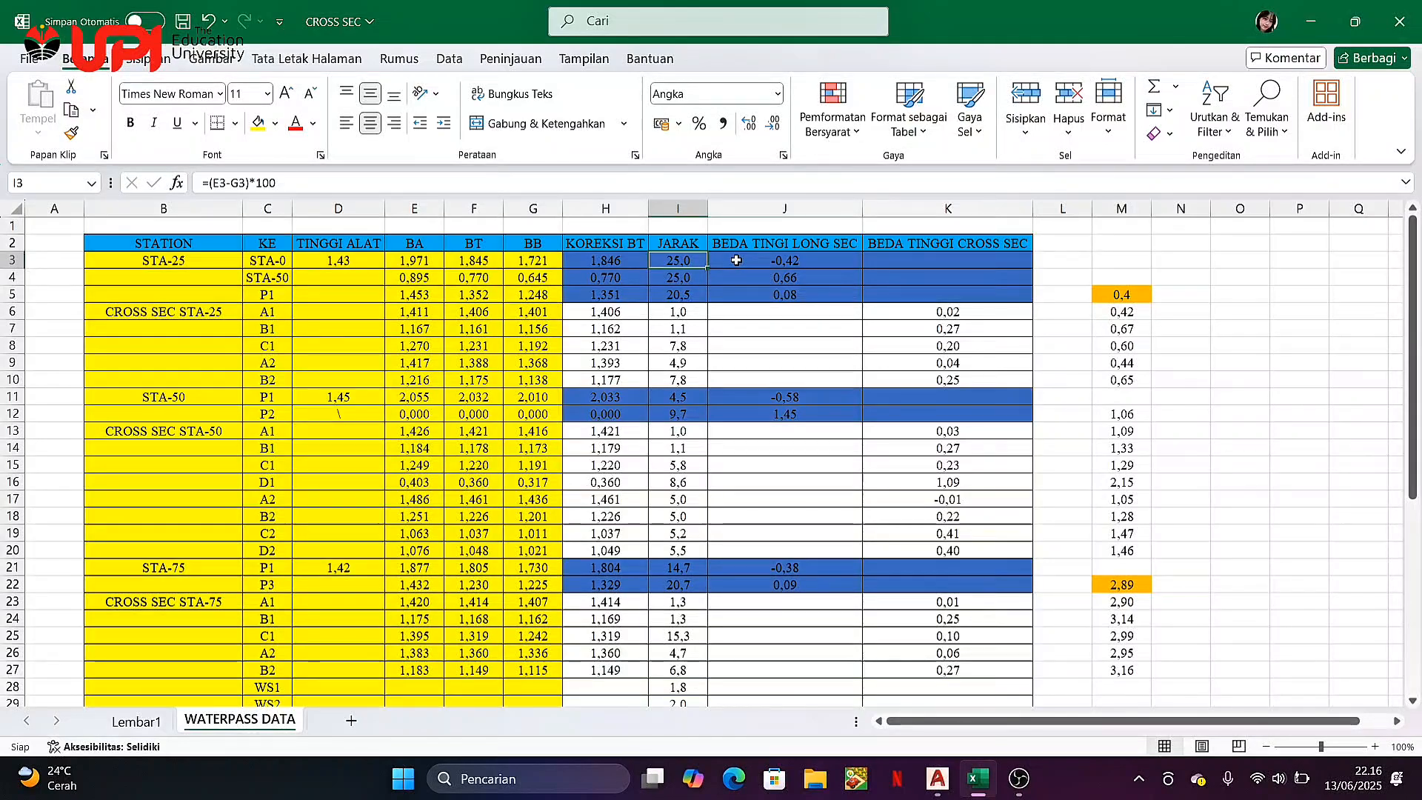
# Inspect the height-difference formulas of the STA-25 long-section rows and of cross-section point A1
pyautogui.click(759, 261)
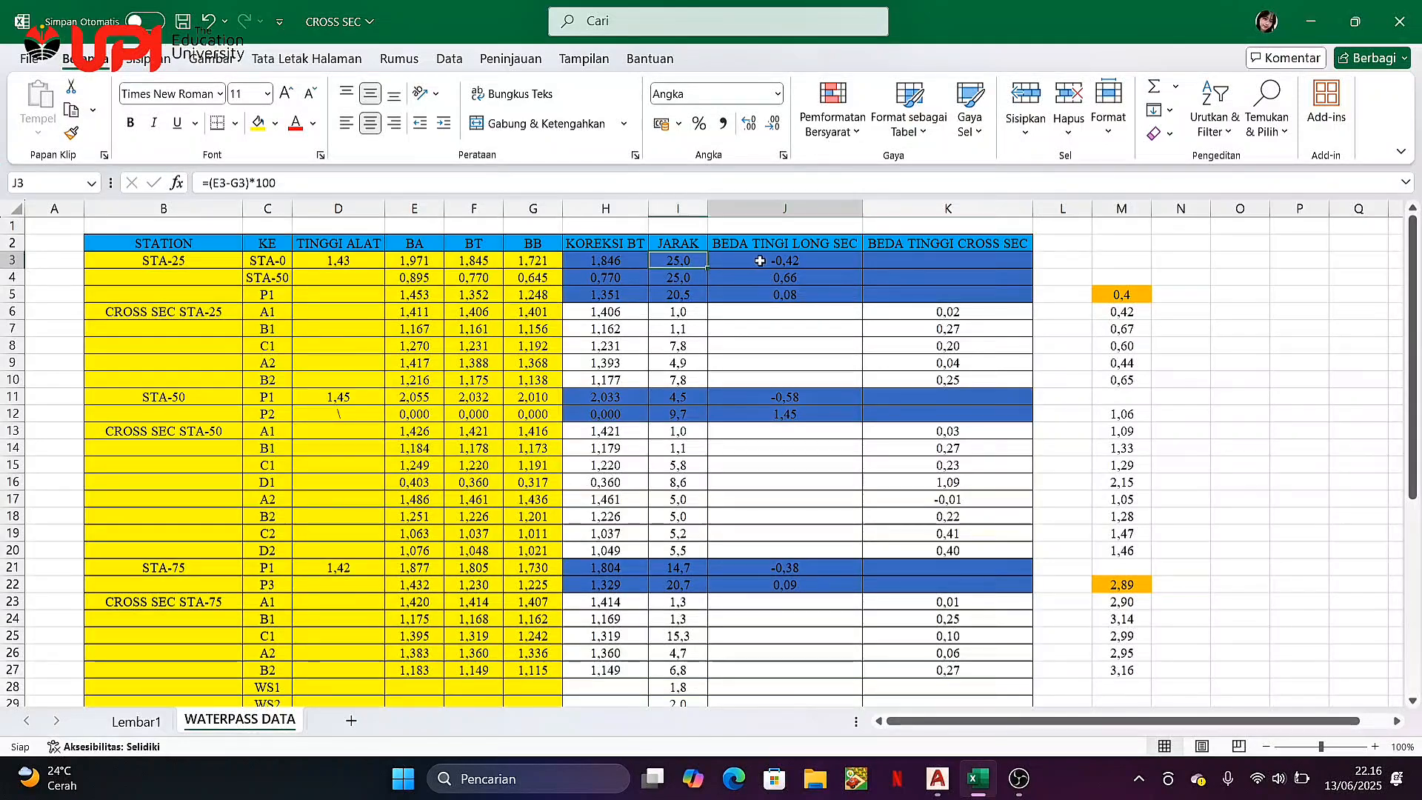
pyautogui.click(625, 183)
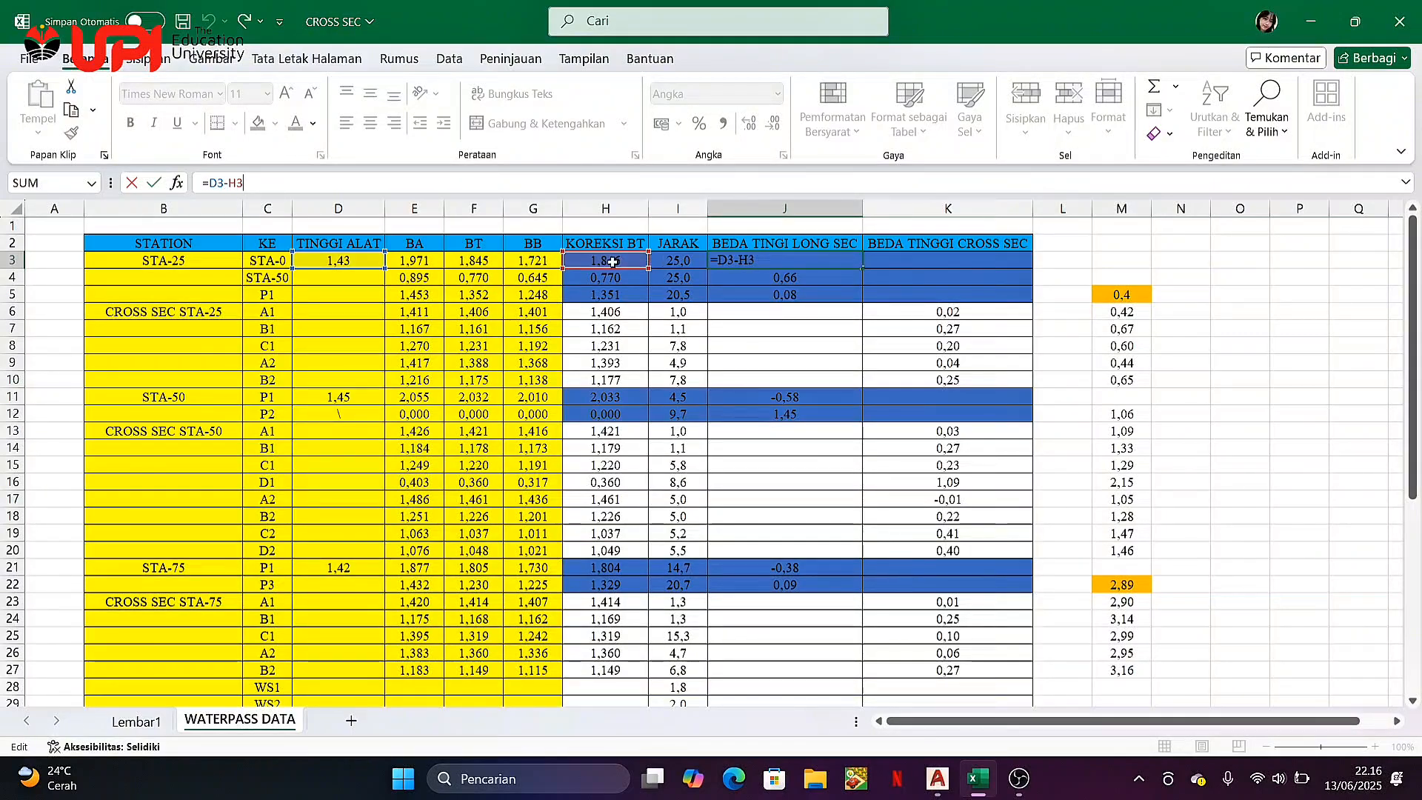
pyautogui.click(821, 282)
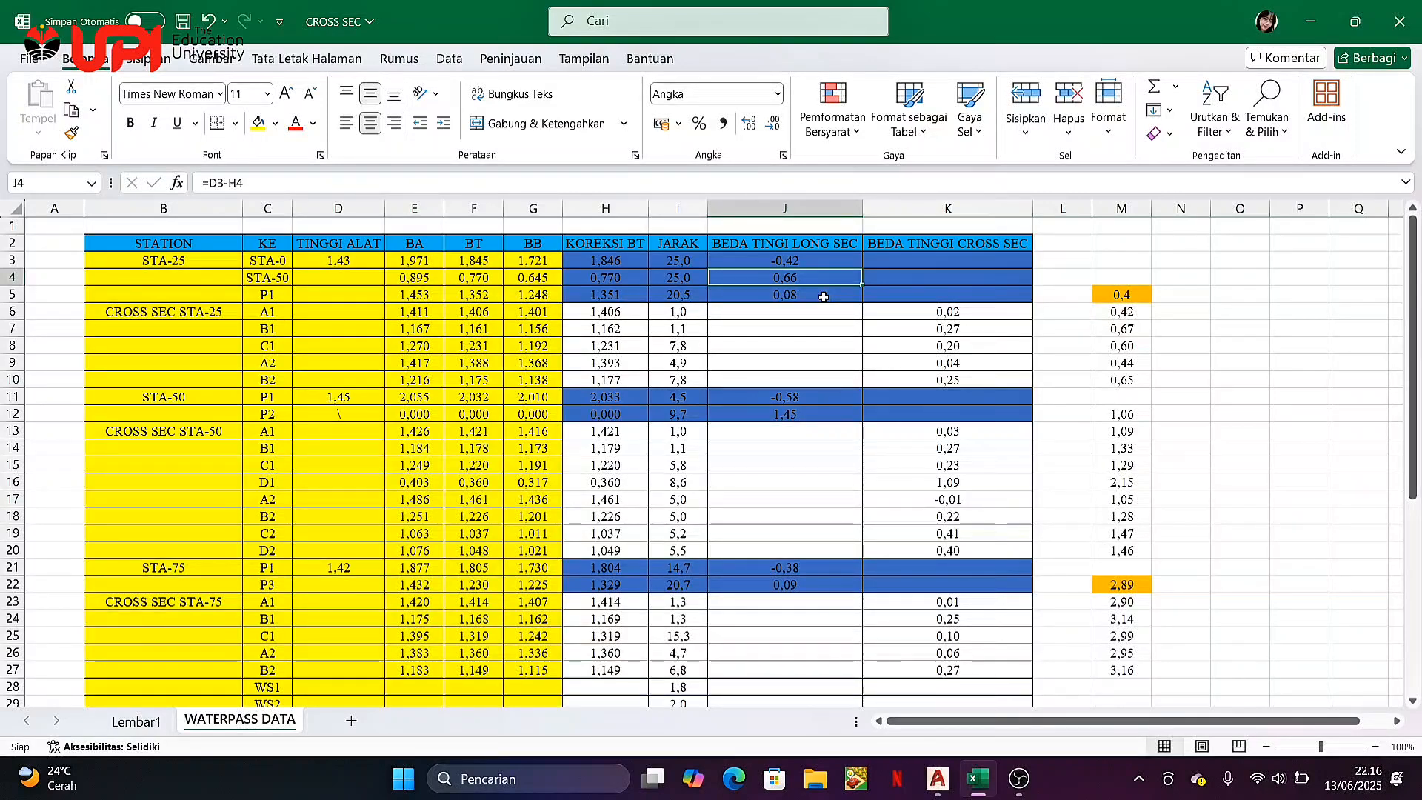
pyautogui.click(824, 297)
pyautogui.click(975, 315)
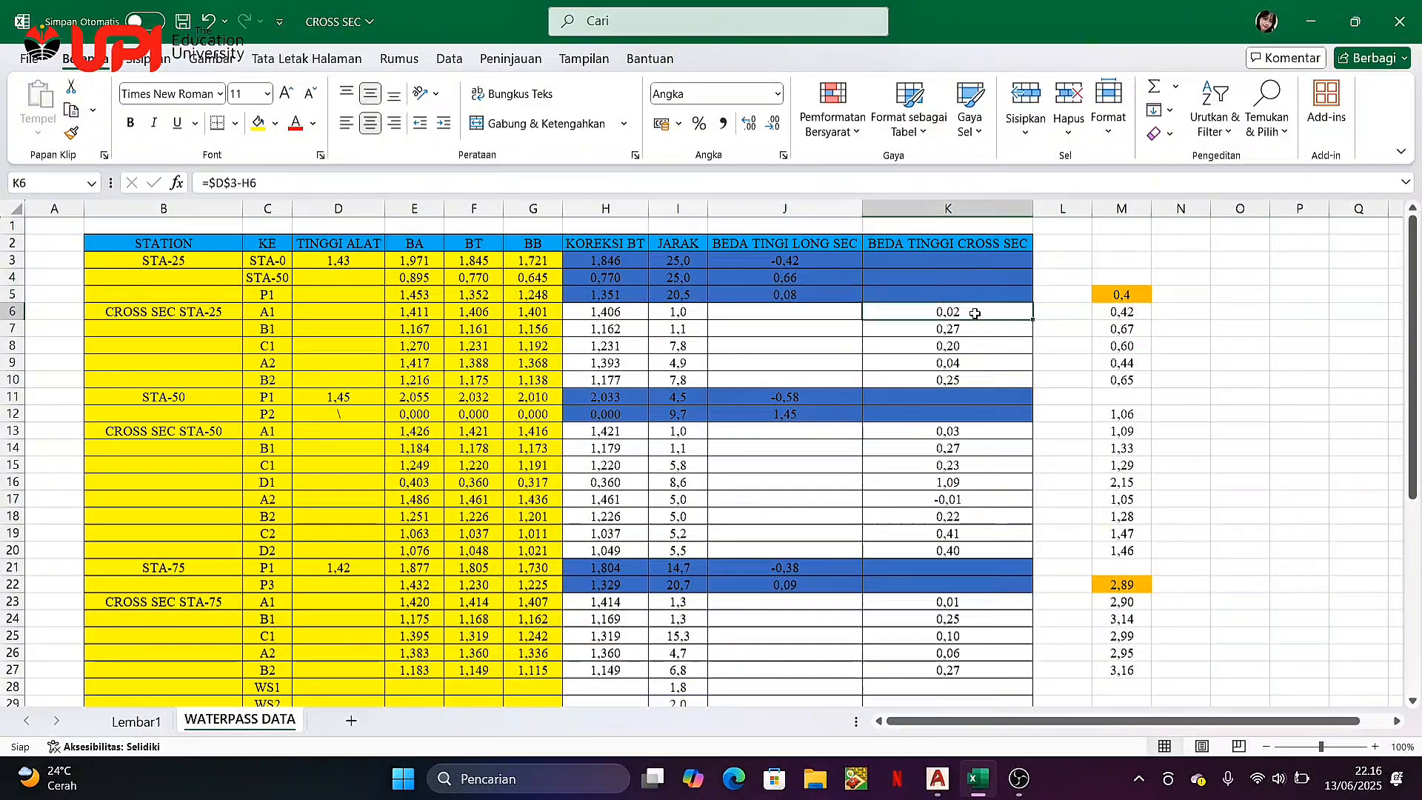
pyautogui.click(724, 183)
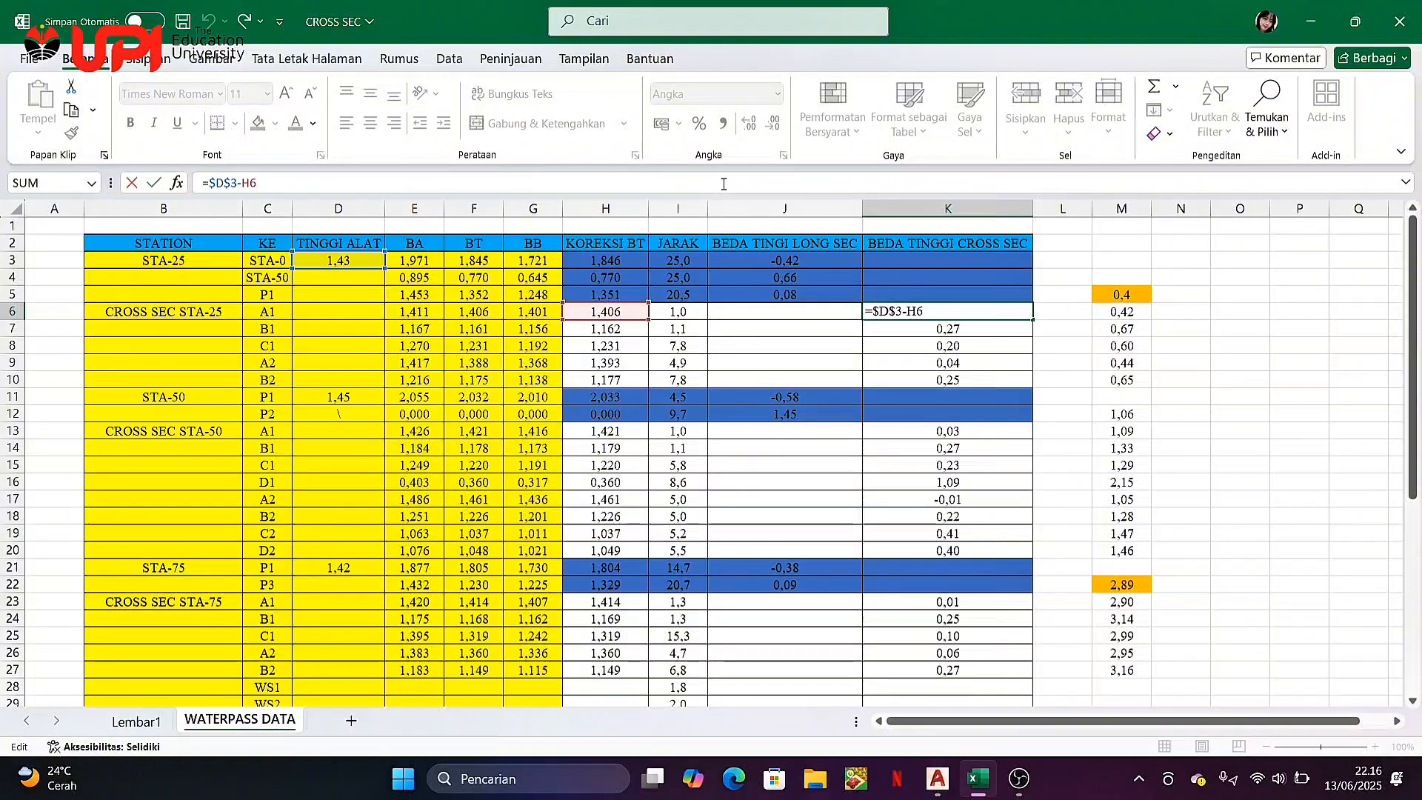
pyautogui.hotkey('ctrl', 'Return')
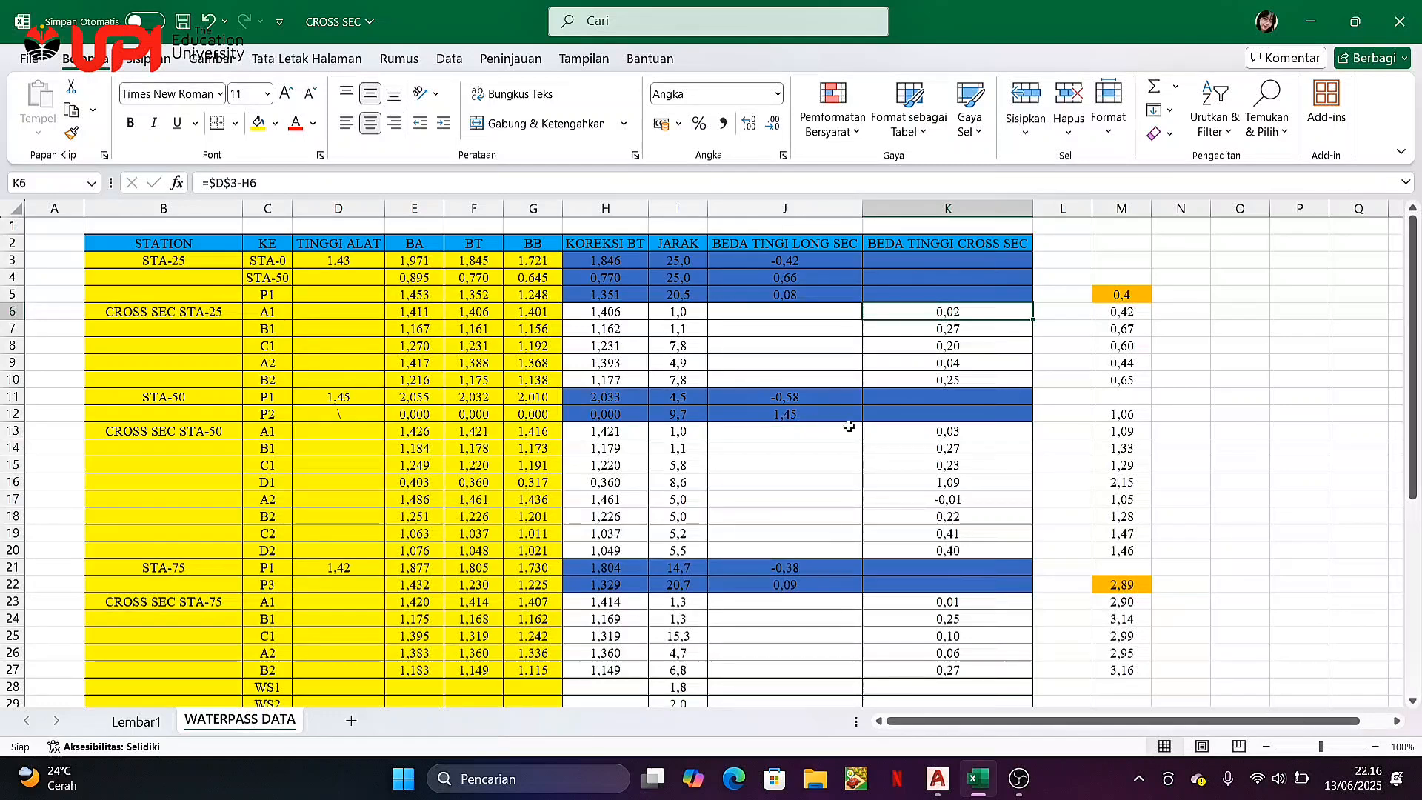
# Inspect the long-section height-difference formula in the STA-50 to P1 row
pyautogui.click(811, 401)
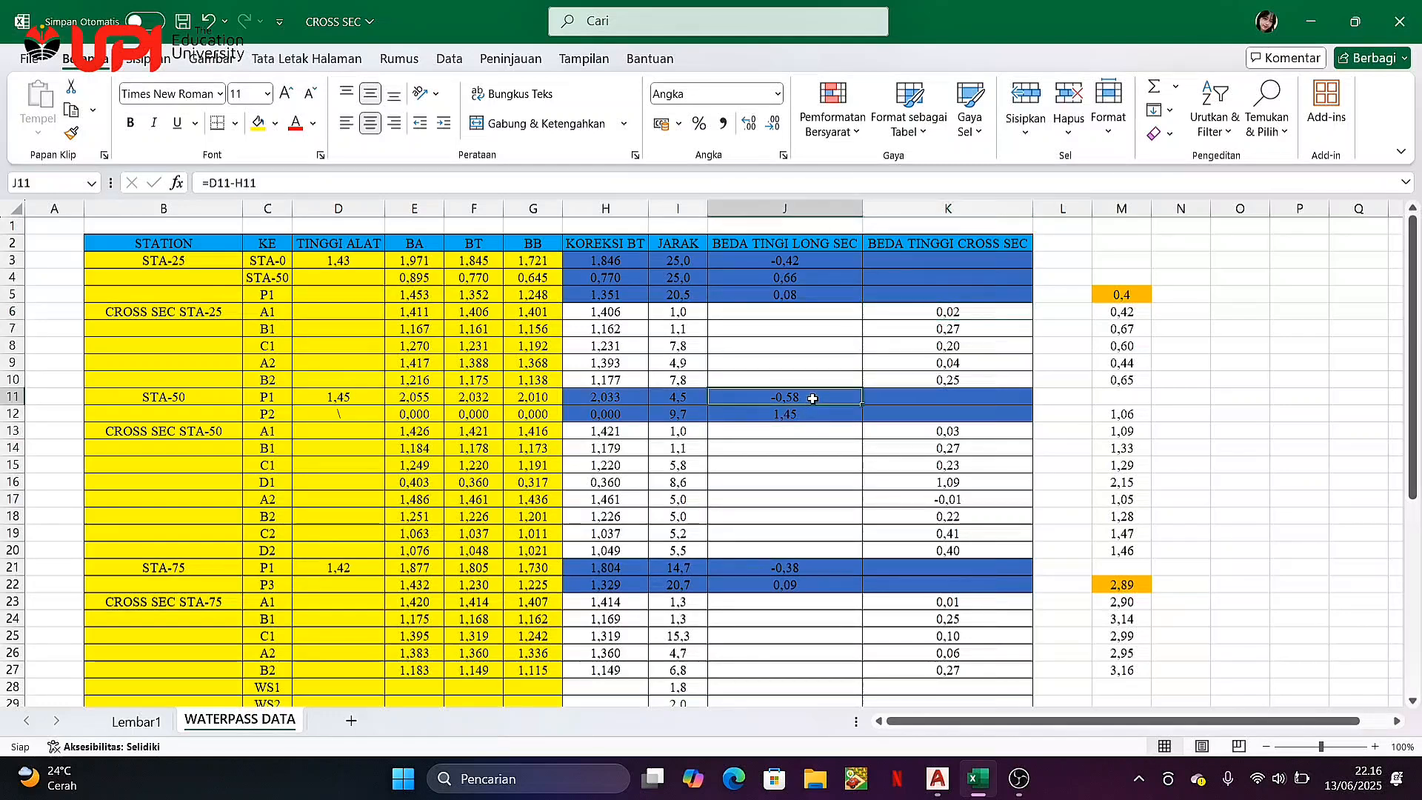
pyautogui.click(441, 185)
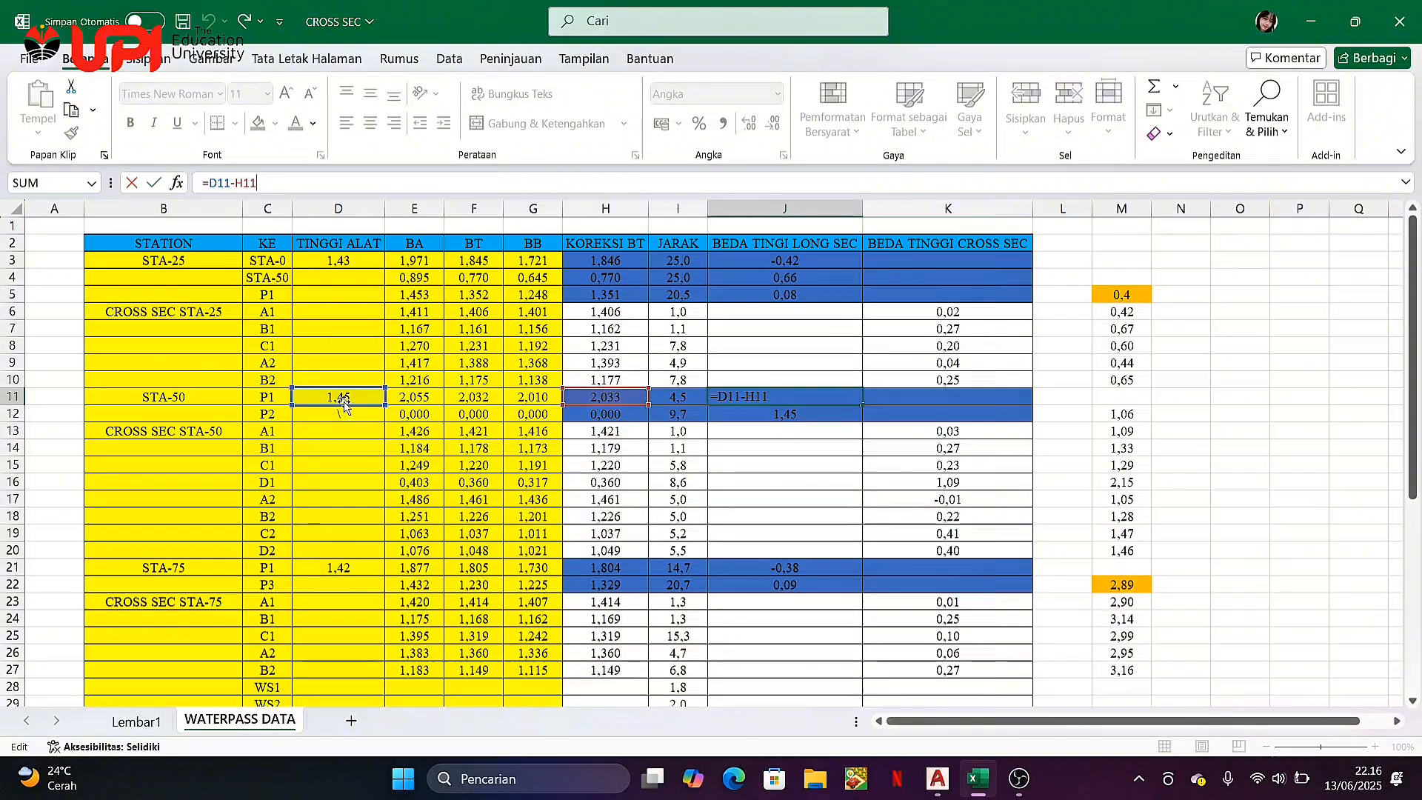
pyautogui.hotkey('ctrl', 'Return')
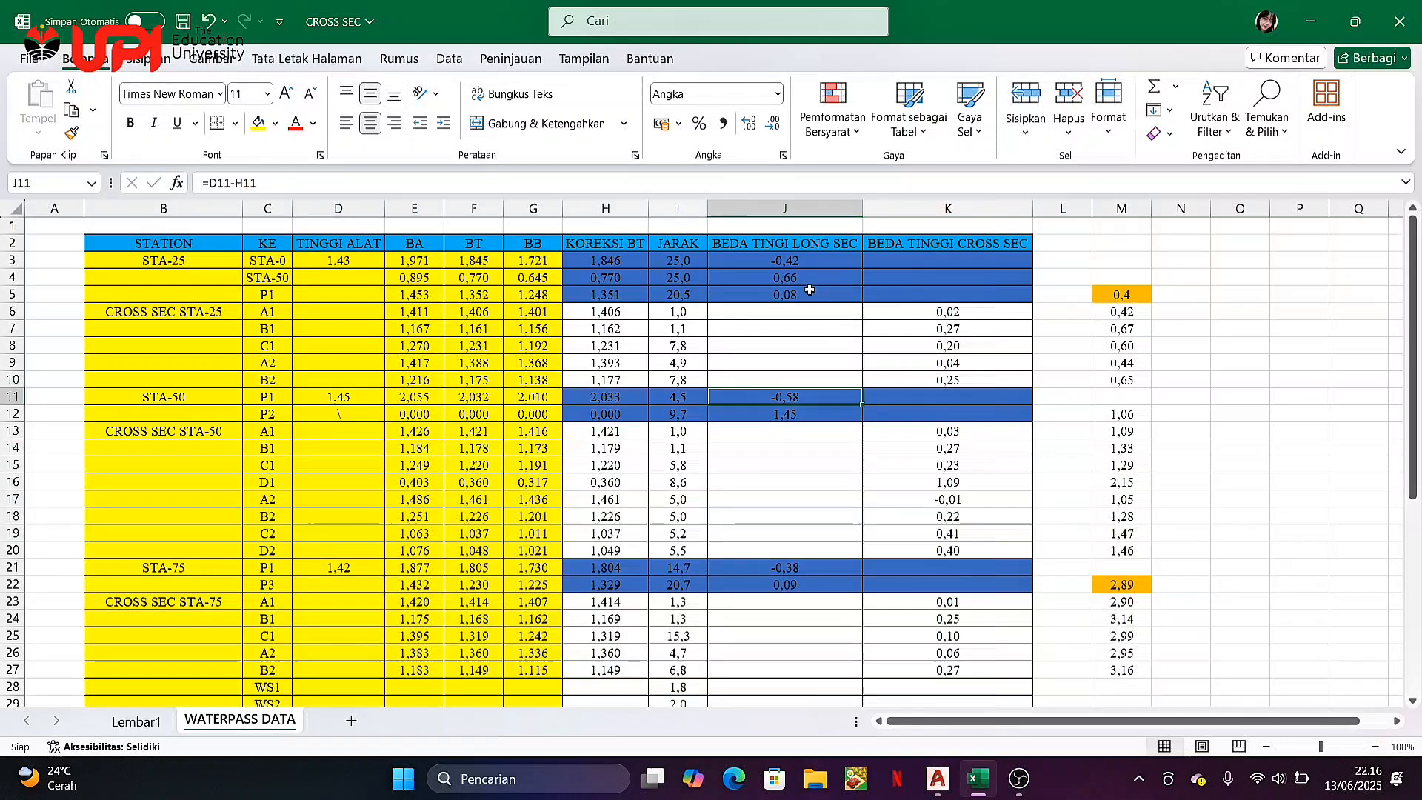
# Look up the distances from STA-25 to STA-0, STA-50 and P1
pyautogui.click(204, 263)
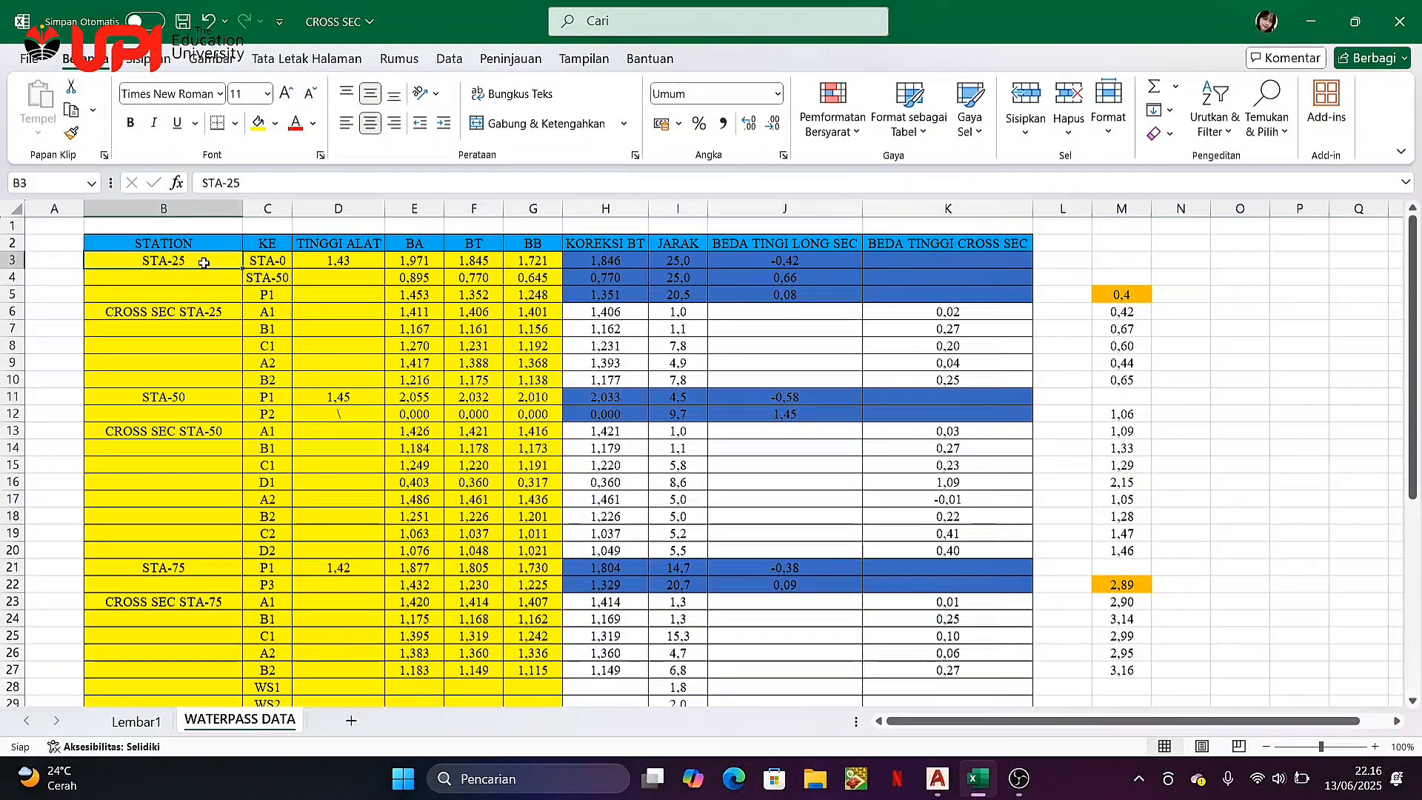
pyautogui.click(265, 264)
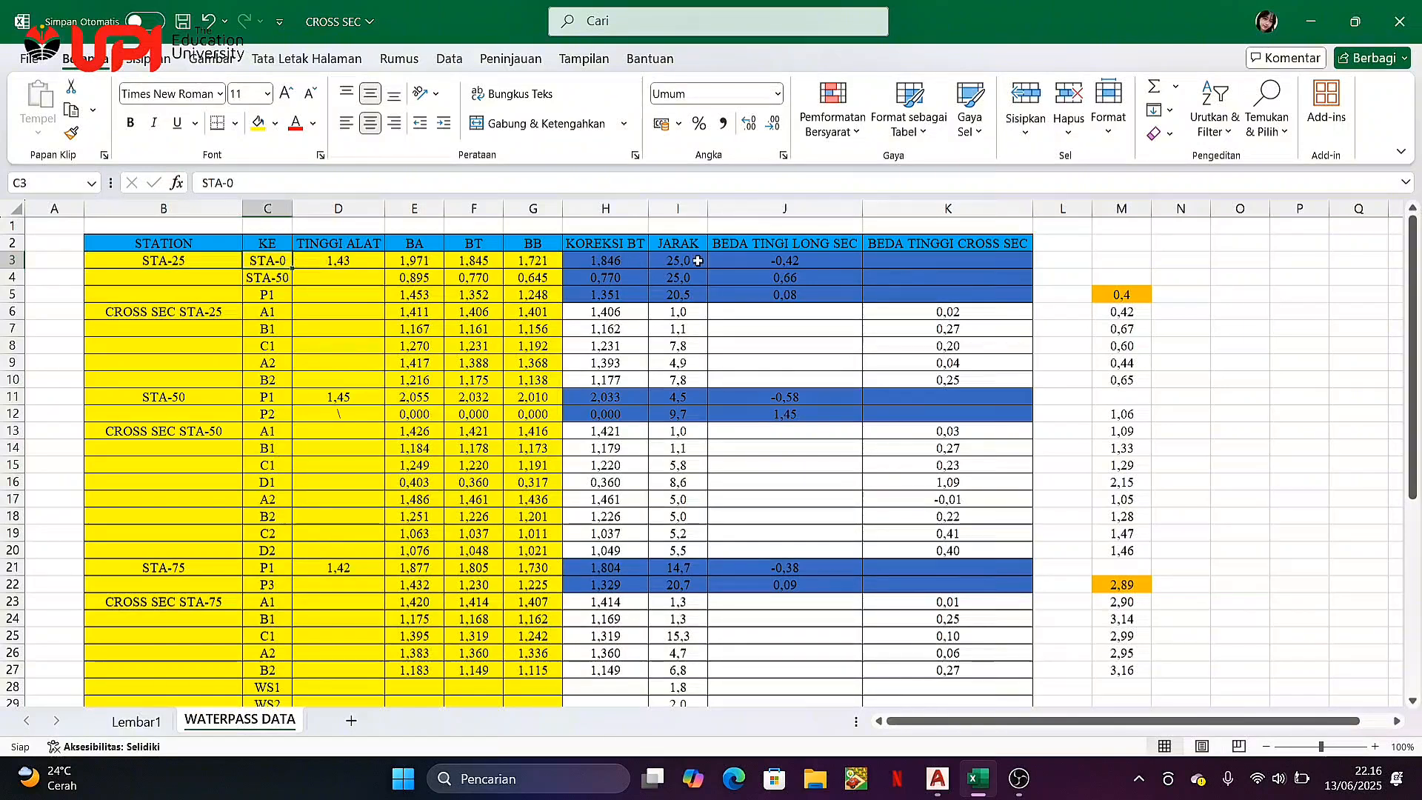
pyautogui.press('Down')
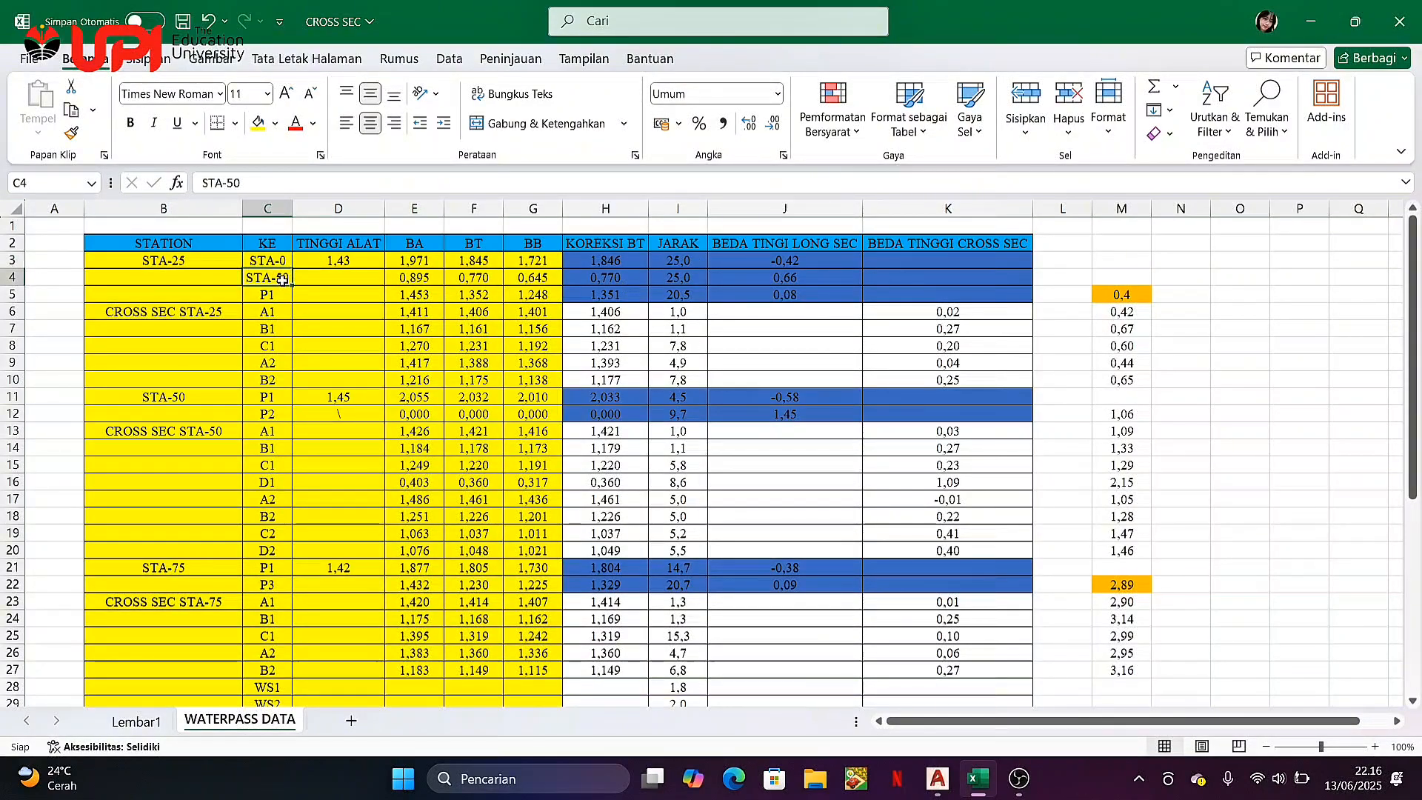
pyautogui.click(683, 279)
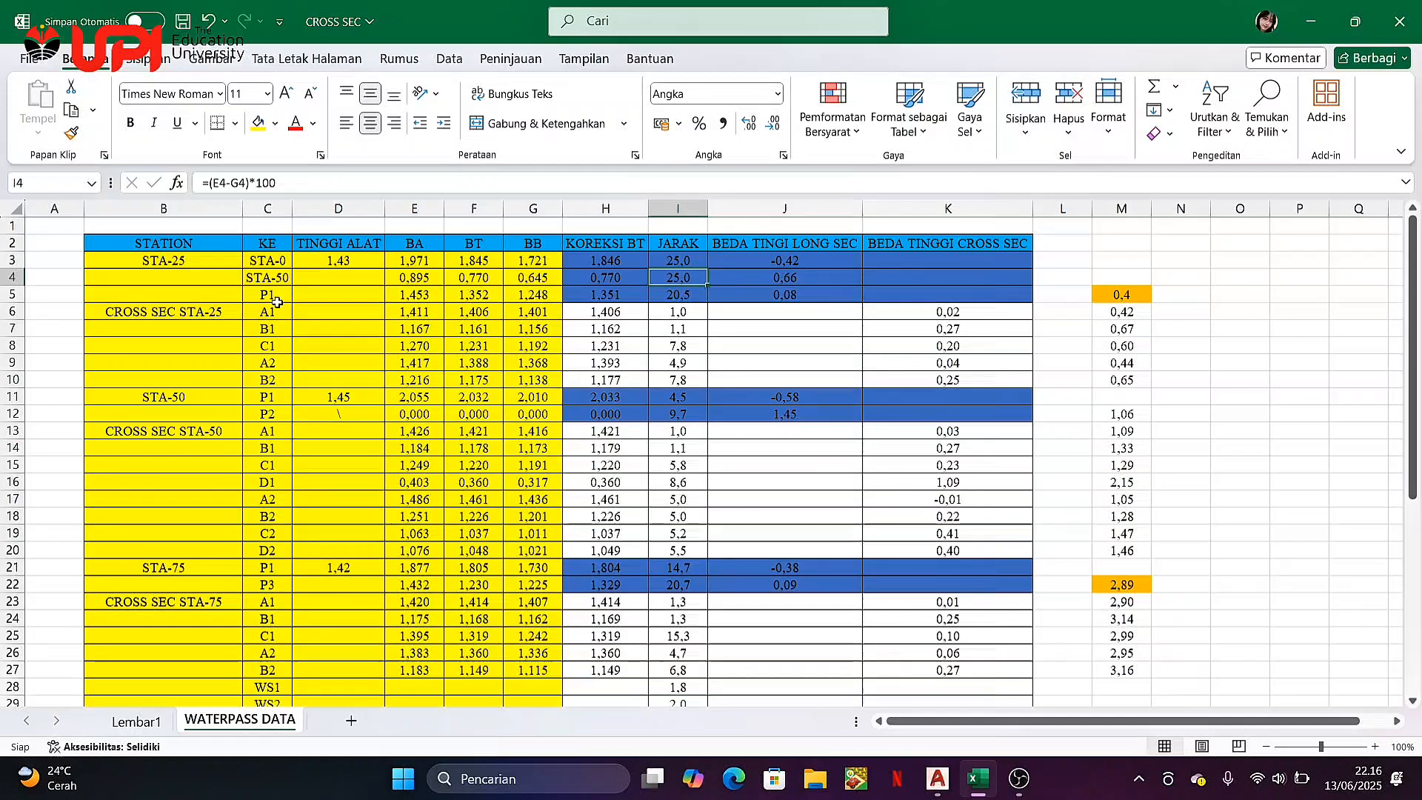
pyautogui.click(276, 299)
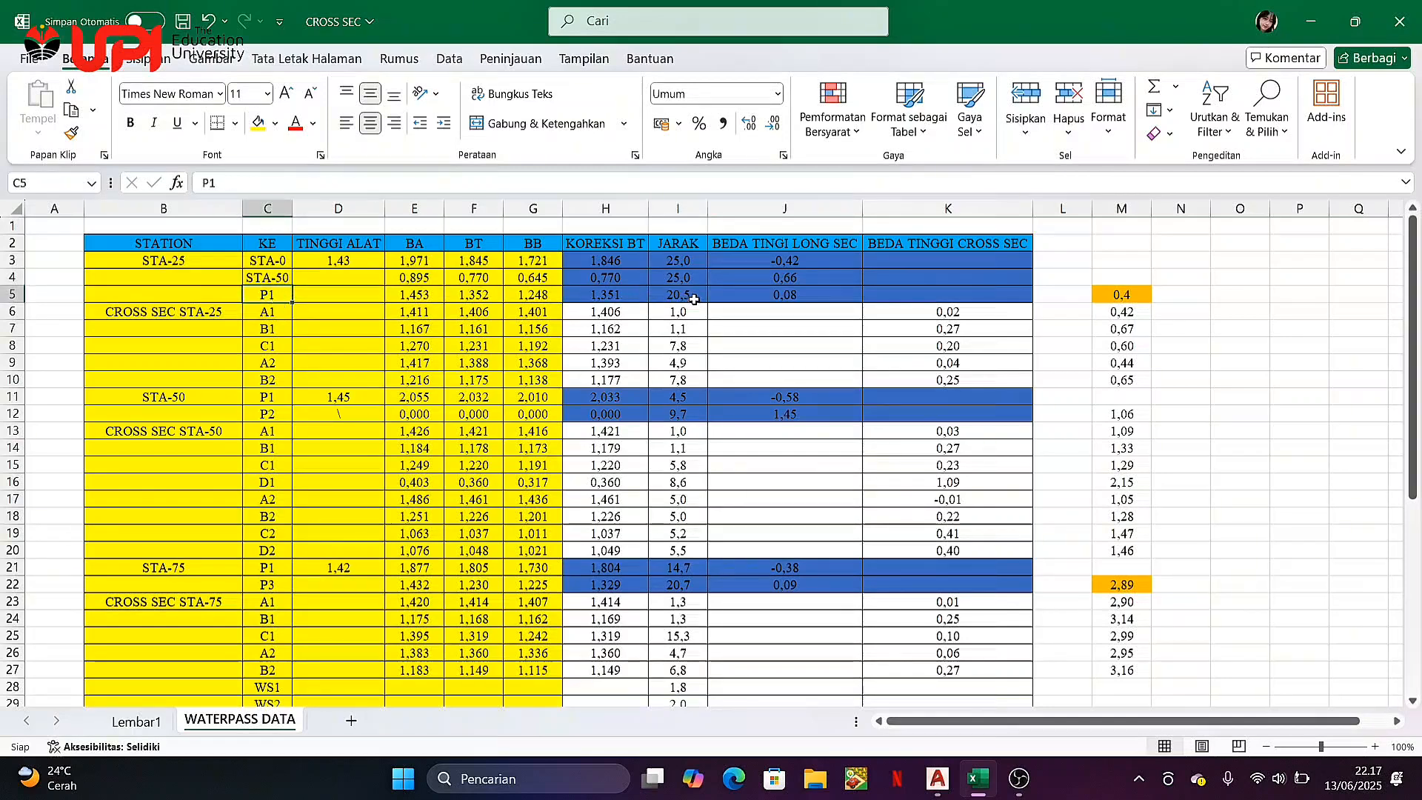
# Switch back to the long section drawing in AutoCAD and make layer 0 the current layer
pyautogui.click(940, 784)
pyautogui.scroll(2, 635, 448)
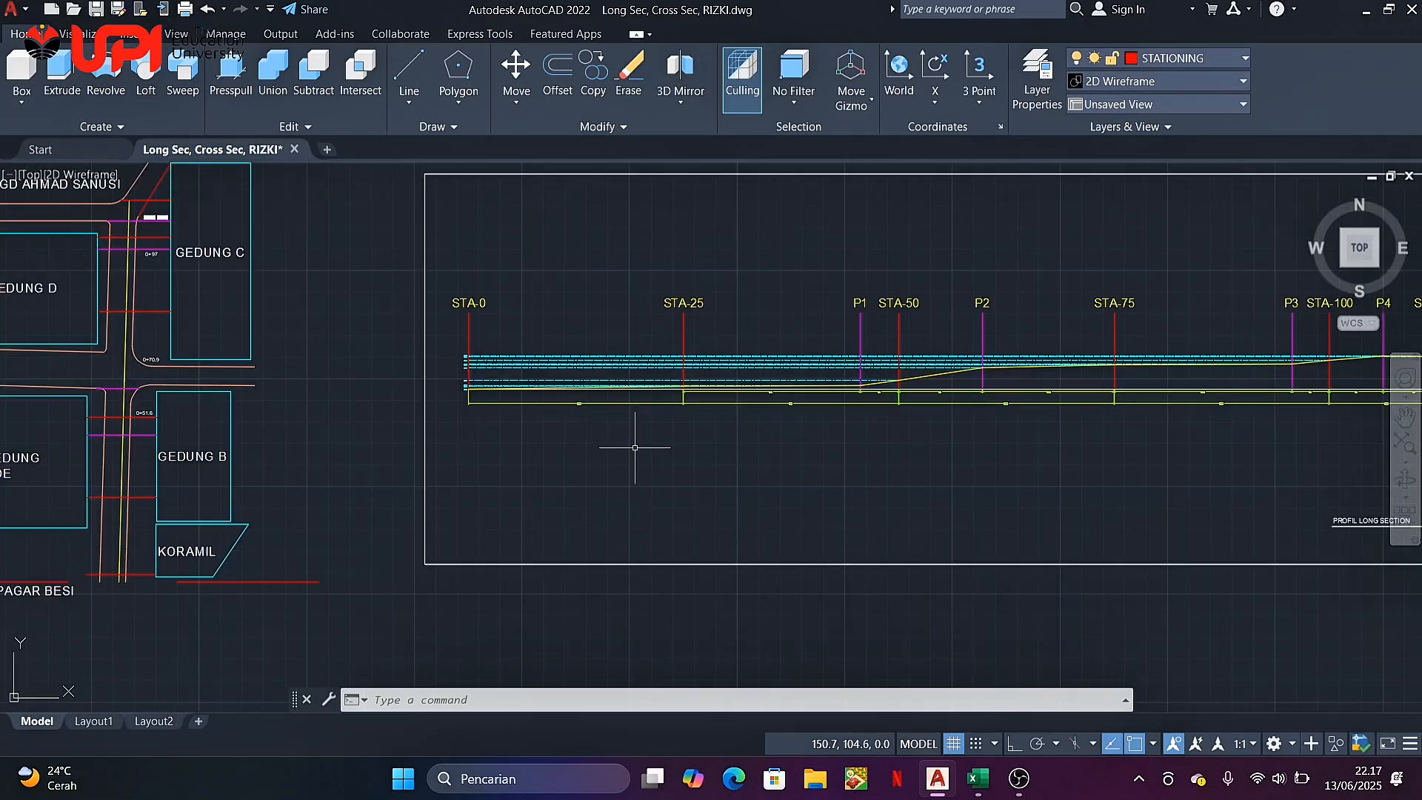
pyautogui.moveTo(635, 447); pyautogui.dragTo(638, 425, button='middle')
pyautogui.scroll(4, 642, 419)
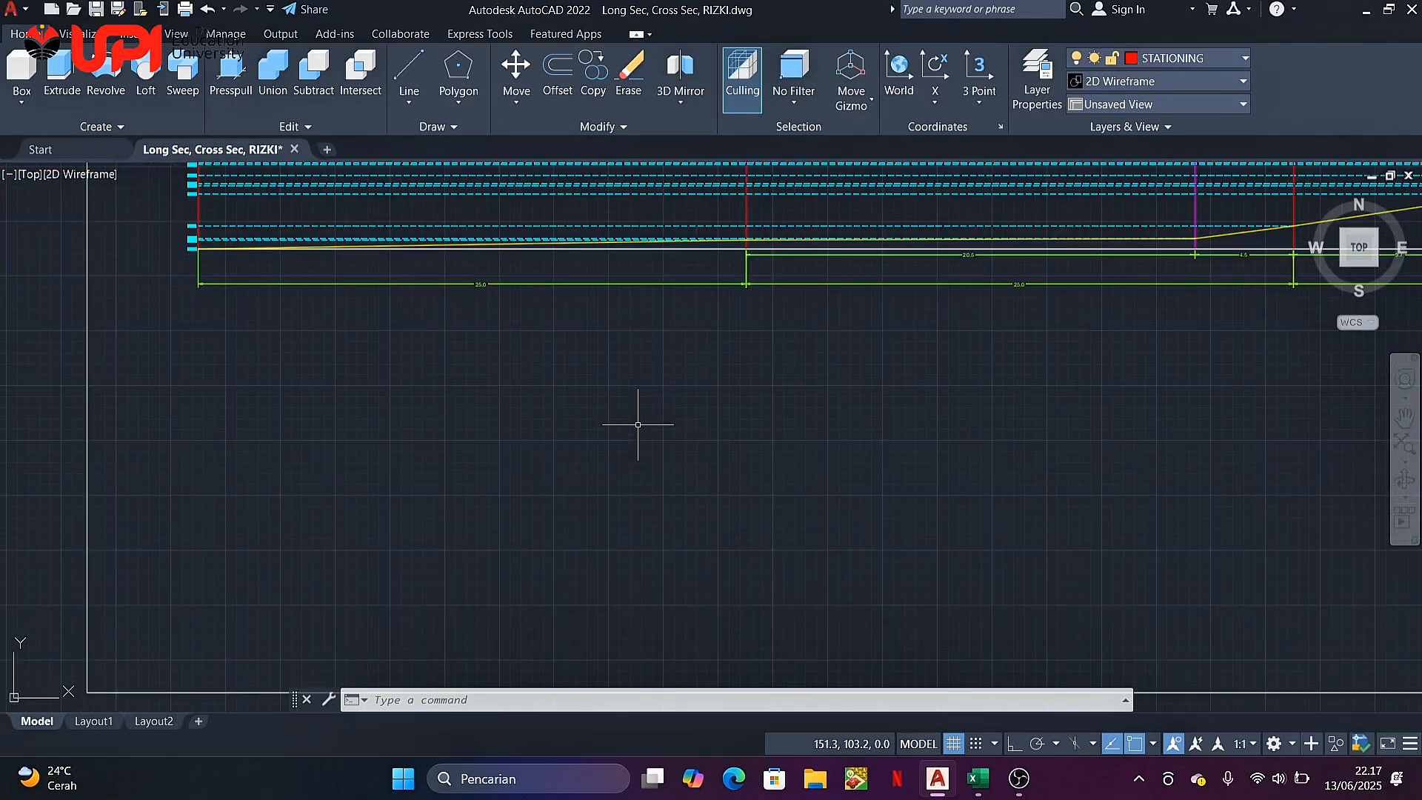
pyautogui.click(1229, 60)
pyautogui.click(1197, 85)
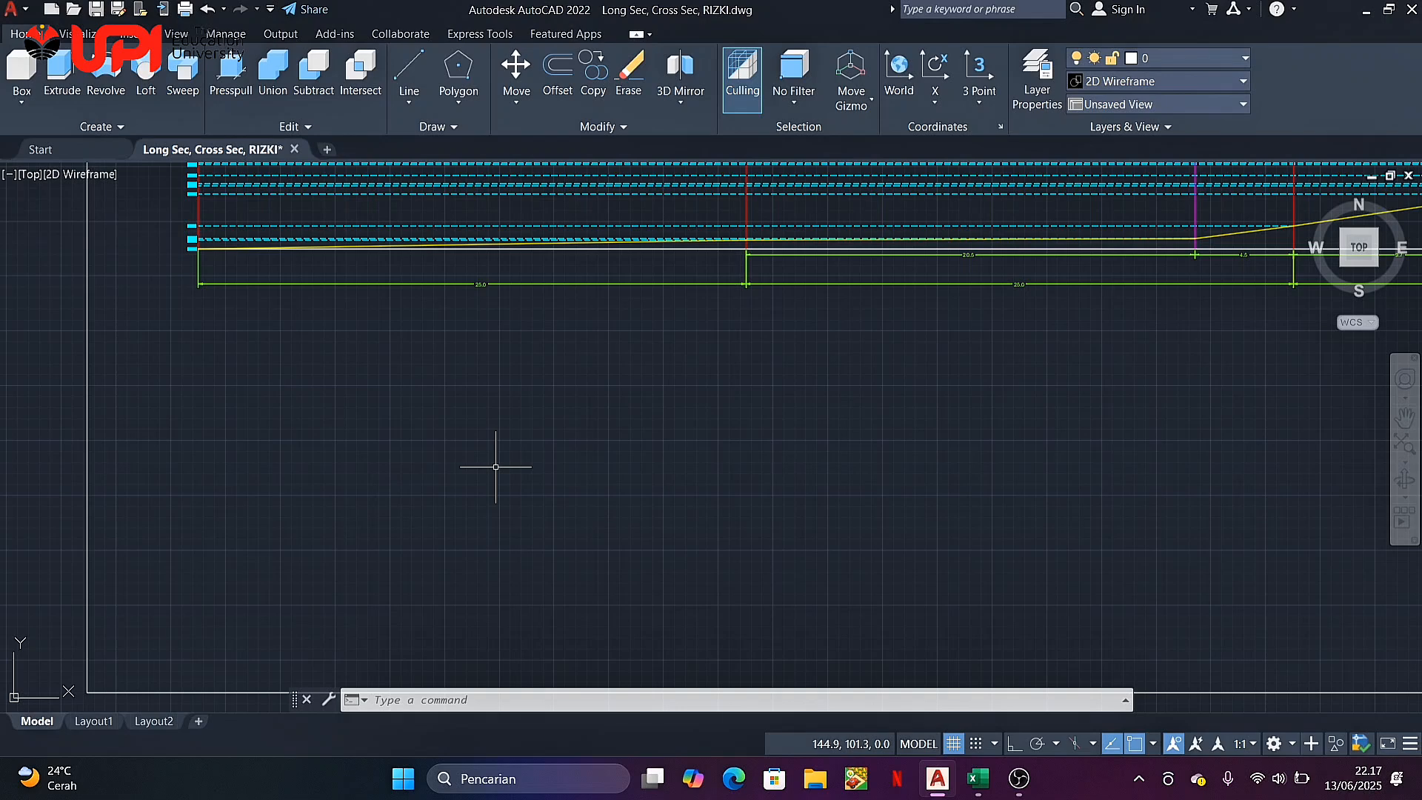
# Draw a horizontal base line 50 units long with Ortho on, below the existing long section
pyautogui.write('l')
pyautogui.press('Return')
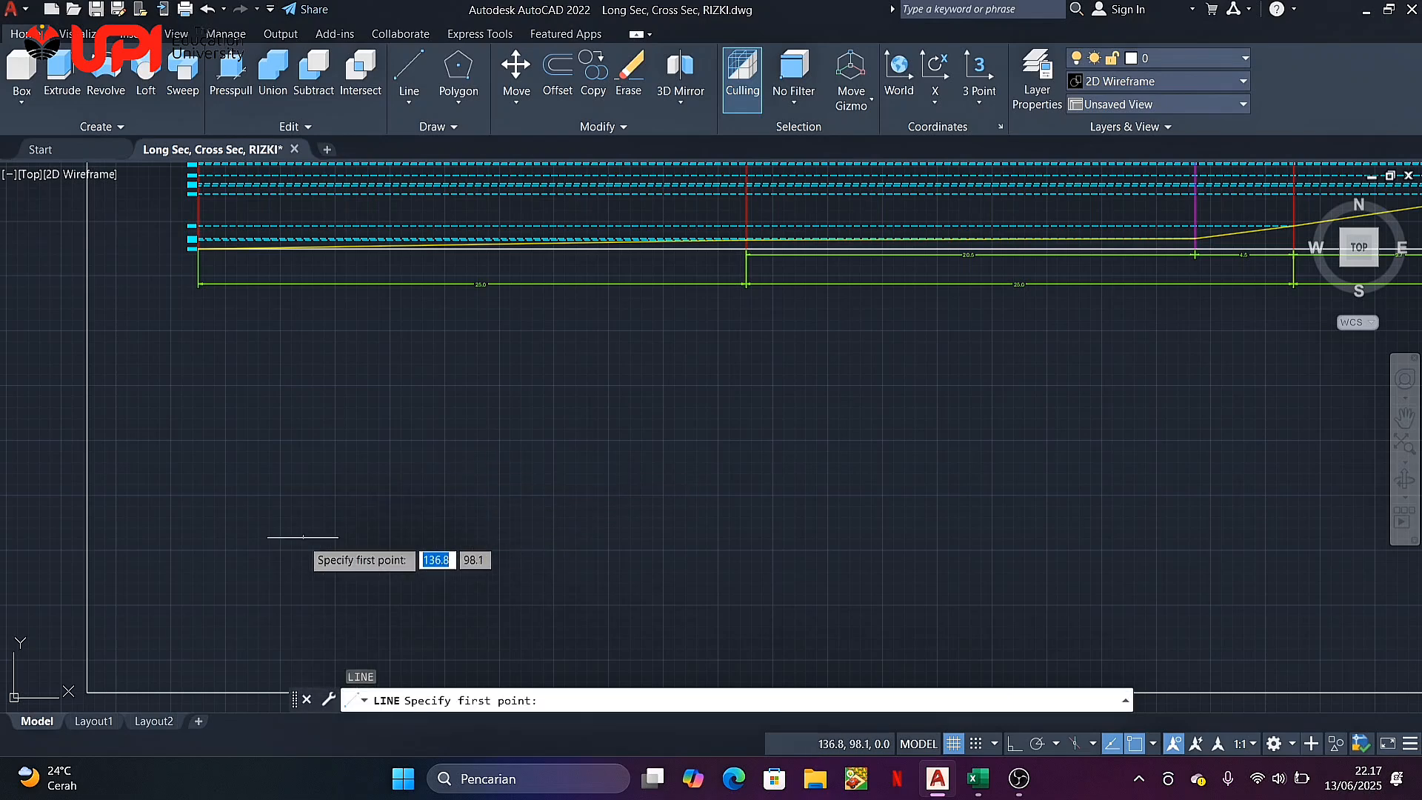
pyautogui.click(333, 479)
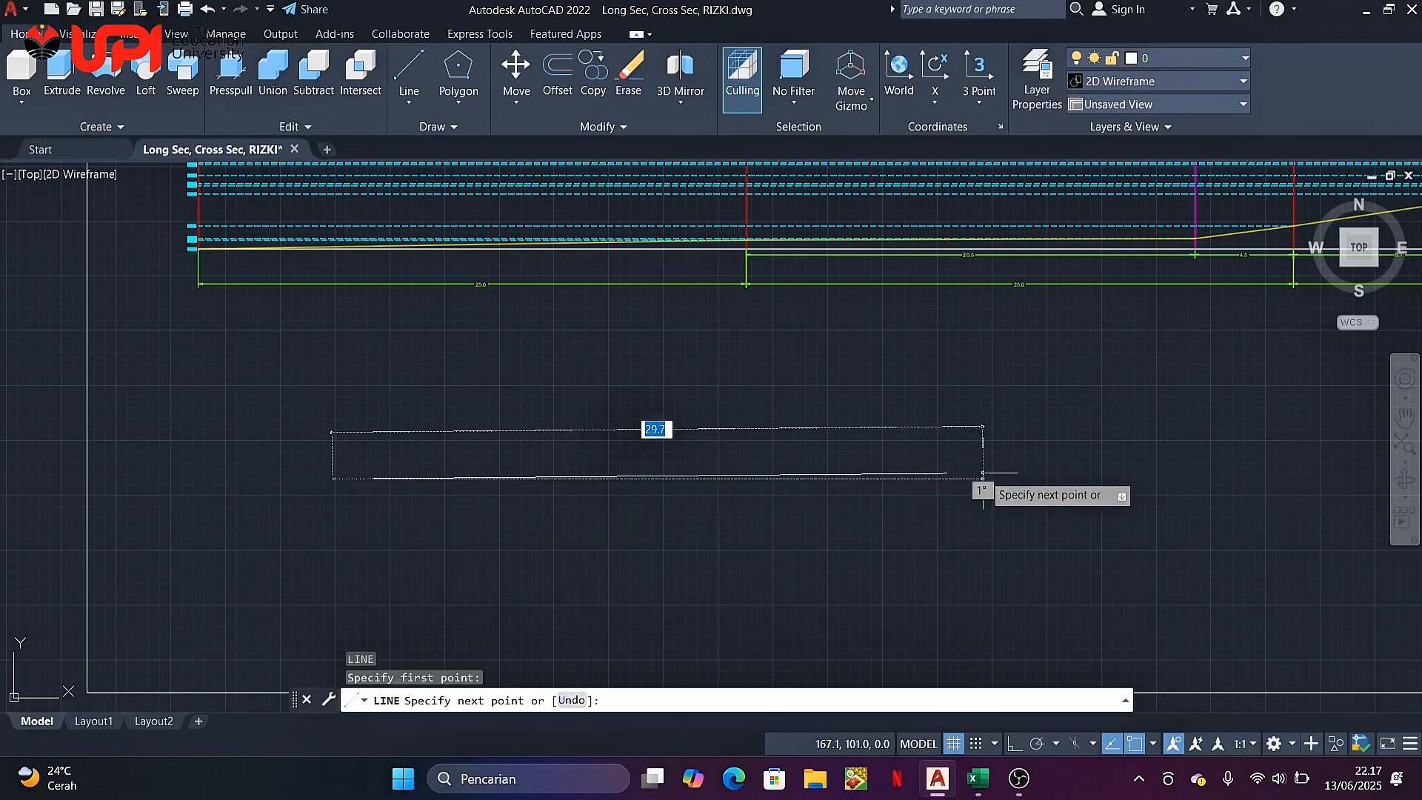
pyautogui.press('F8')
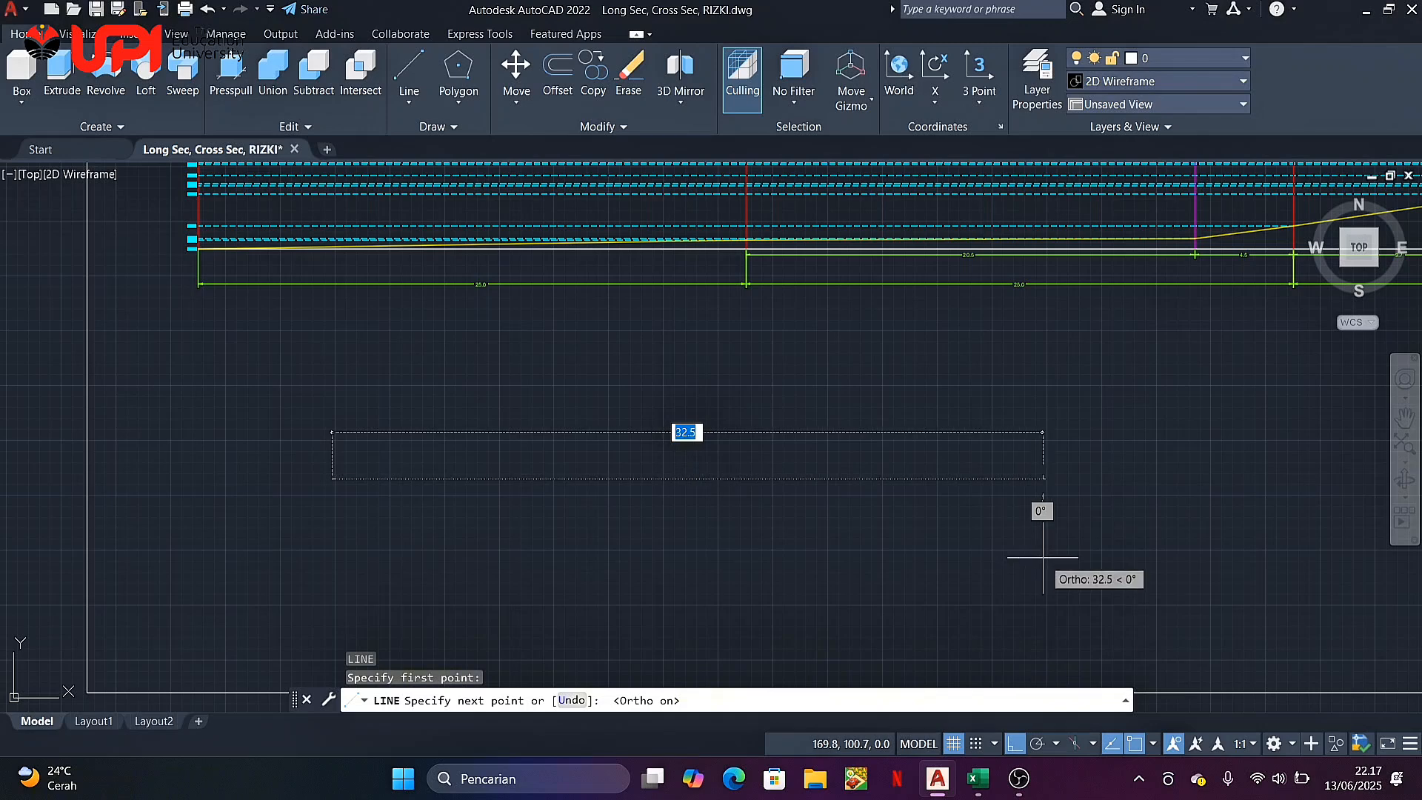
pyautogui.write('50')
pyautogui.press('Return')
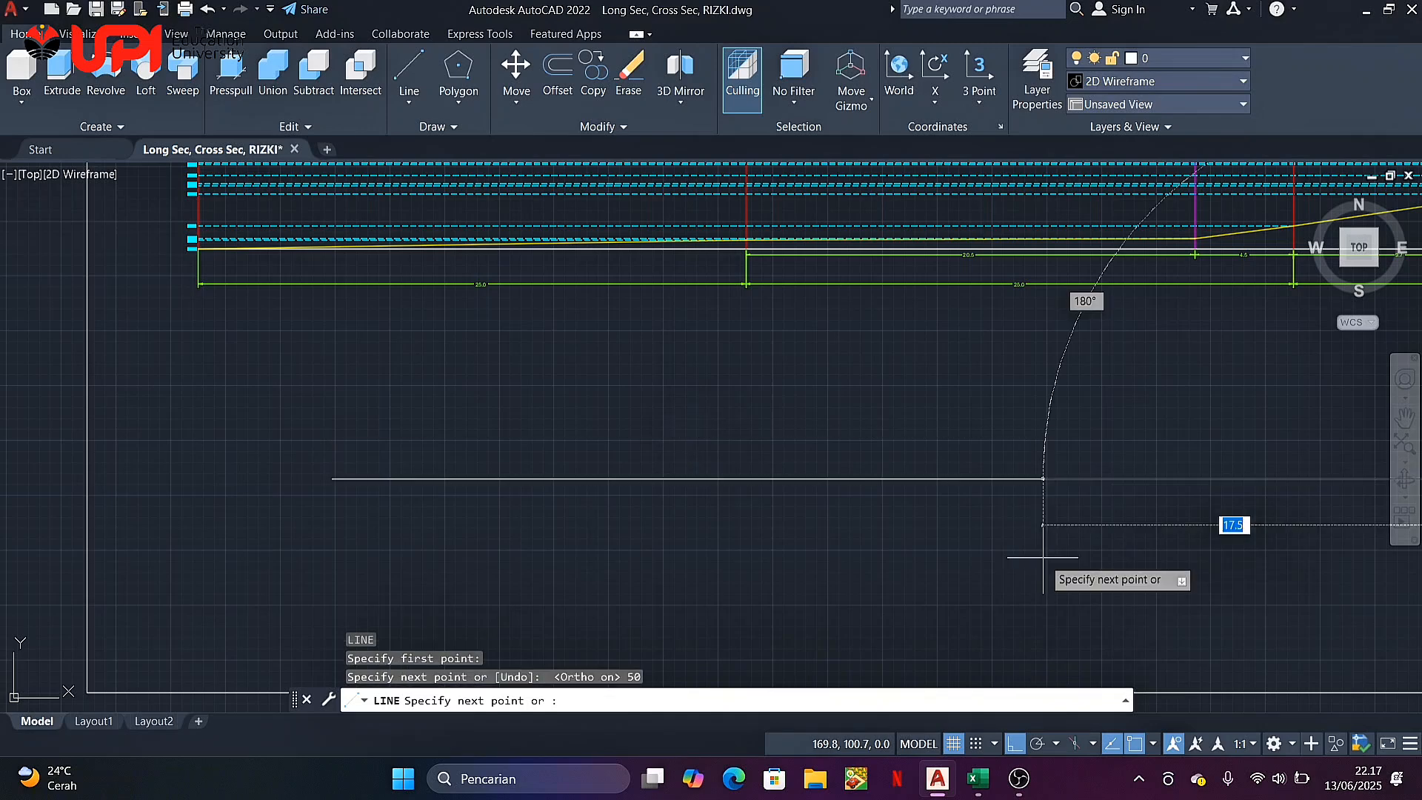
pyautogui.press('Return')
# Make STATIONING the current layer and draw a vertical line 3 units high up from the base line's left end
pyautogui.scroll(-2, 984, 526)
pyautogui.moveTo(931, 522); pyautogui.dragTo(810, 514, button='middle')
pyautogui.scroll(2, 723, 475)
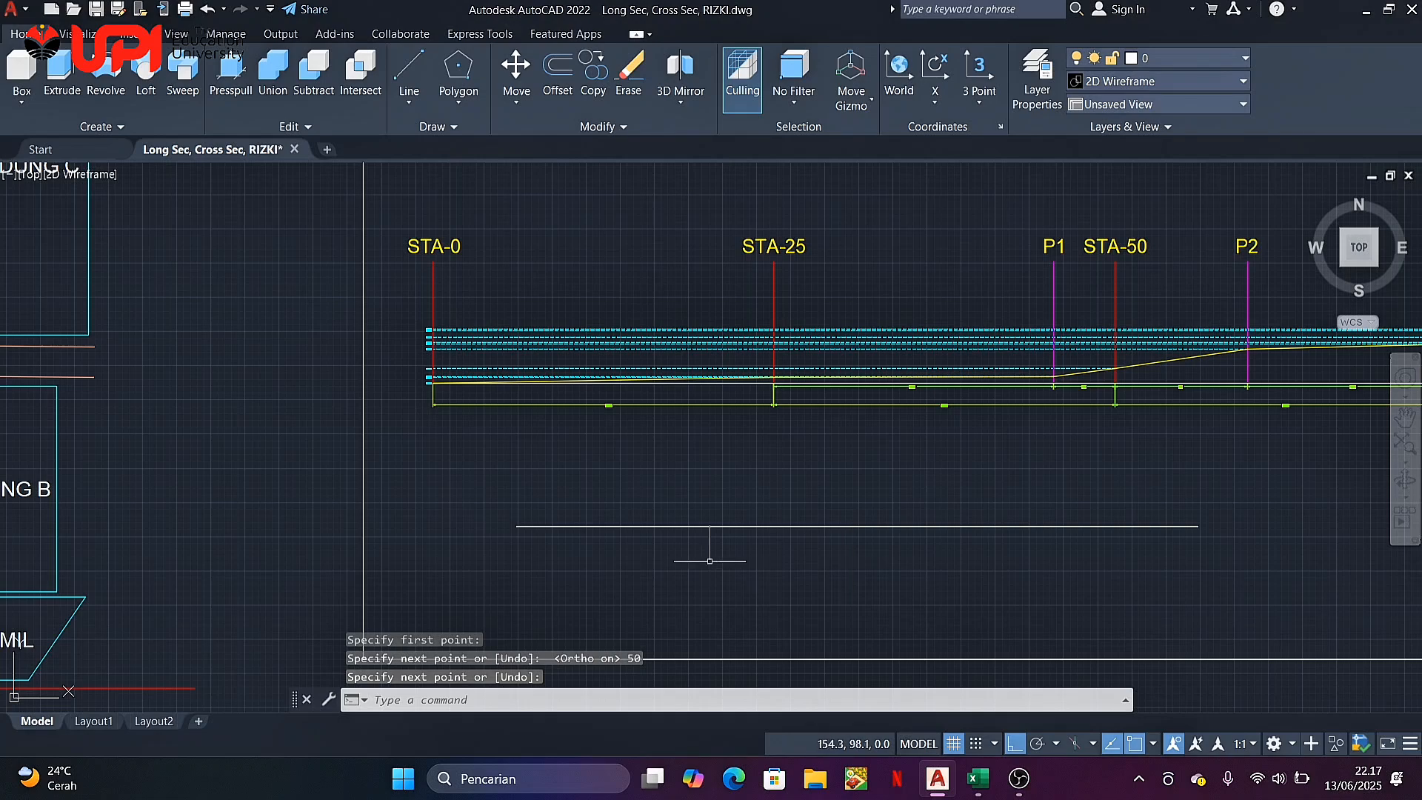
pyautogui.click(1233, 63)
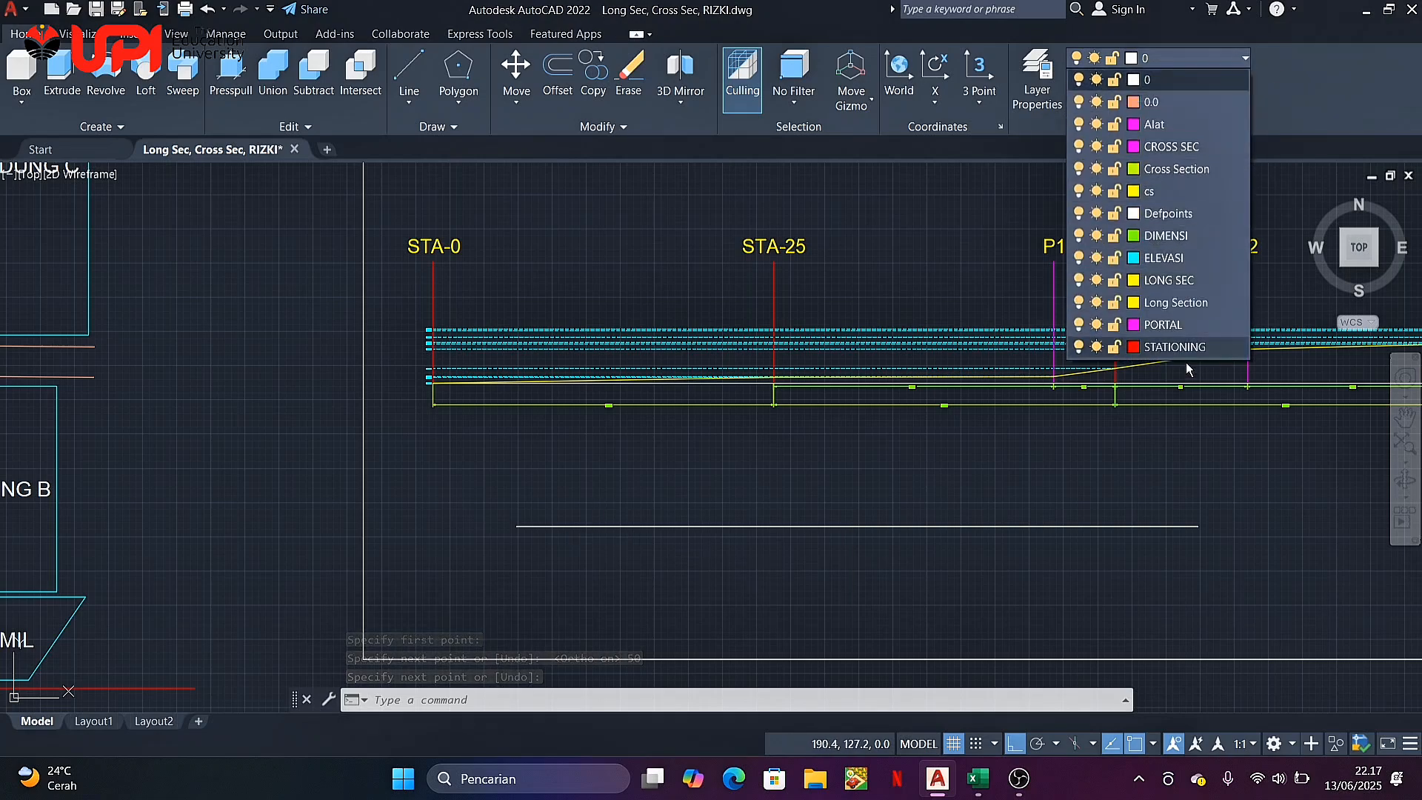
pyautogui.click(1184, 348)
pyautogui.scroll(4, 525, 491)
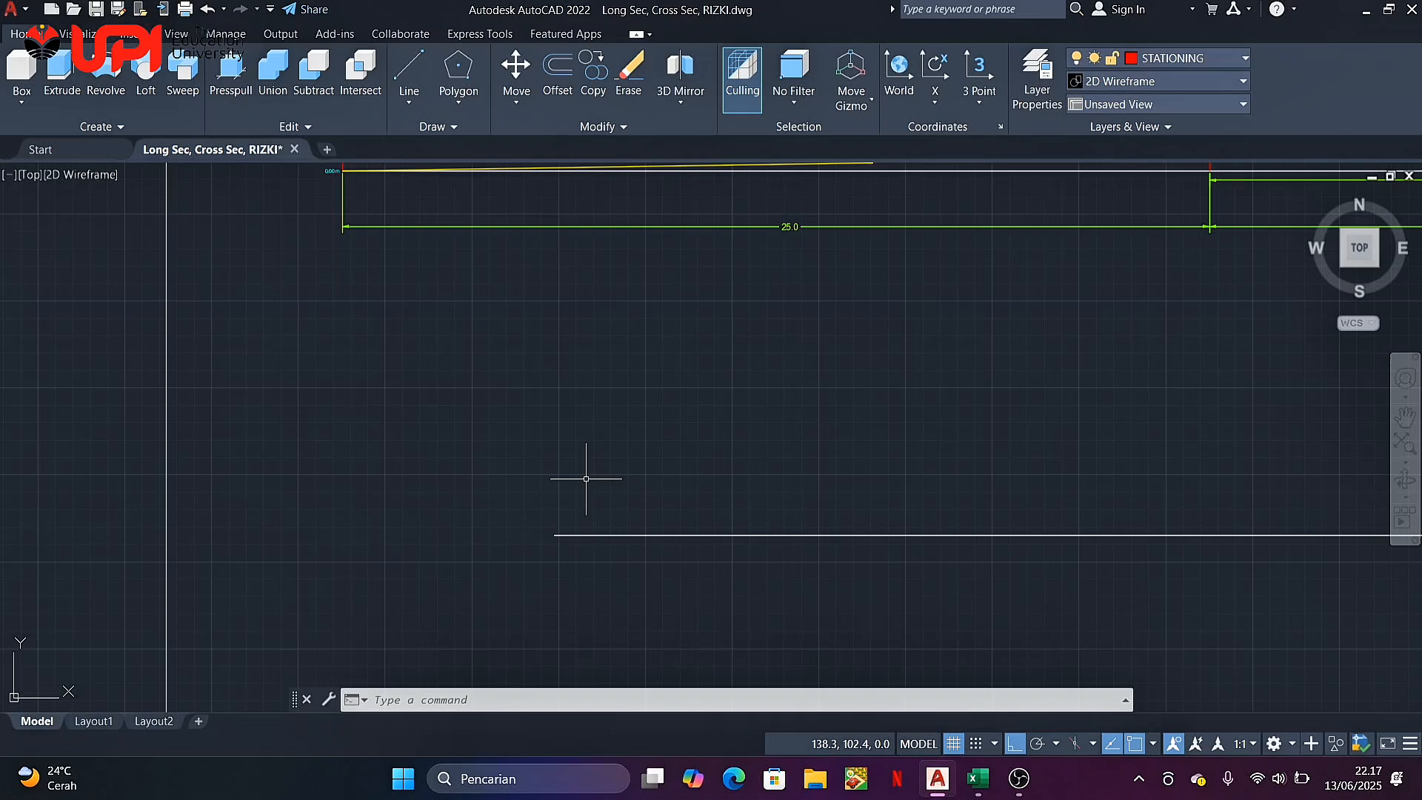
pyautogui.write('l')
pyautogui.press('Return')
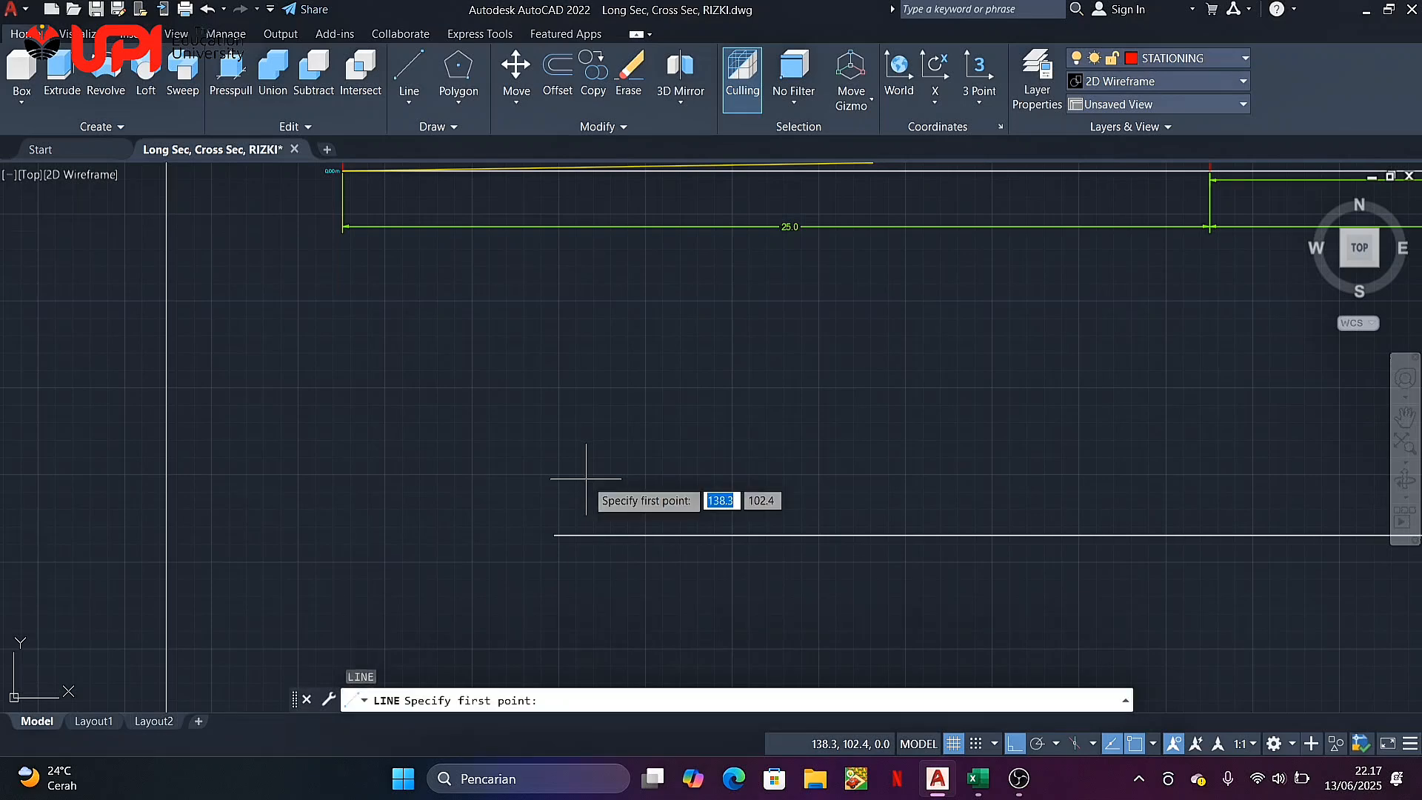
pyautogui.click(555, 535)
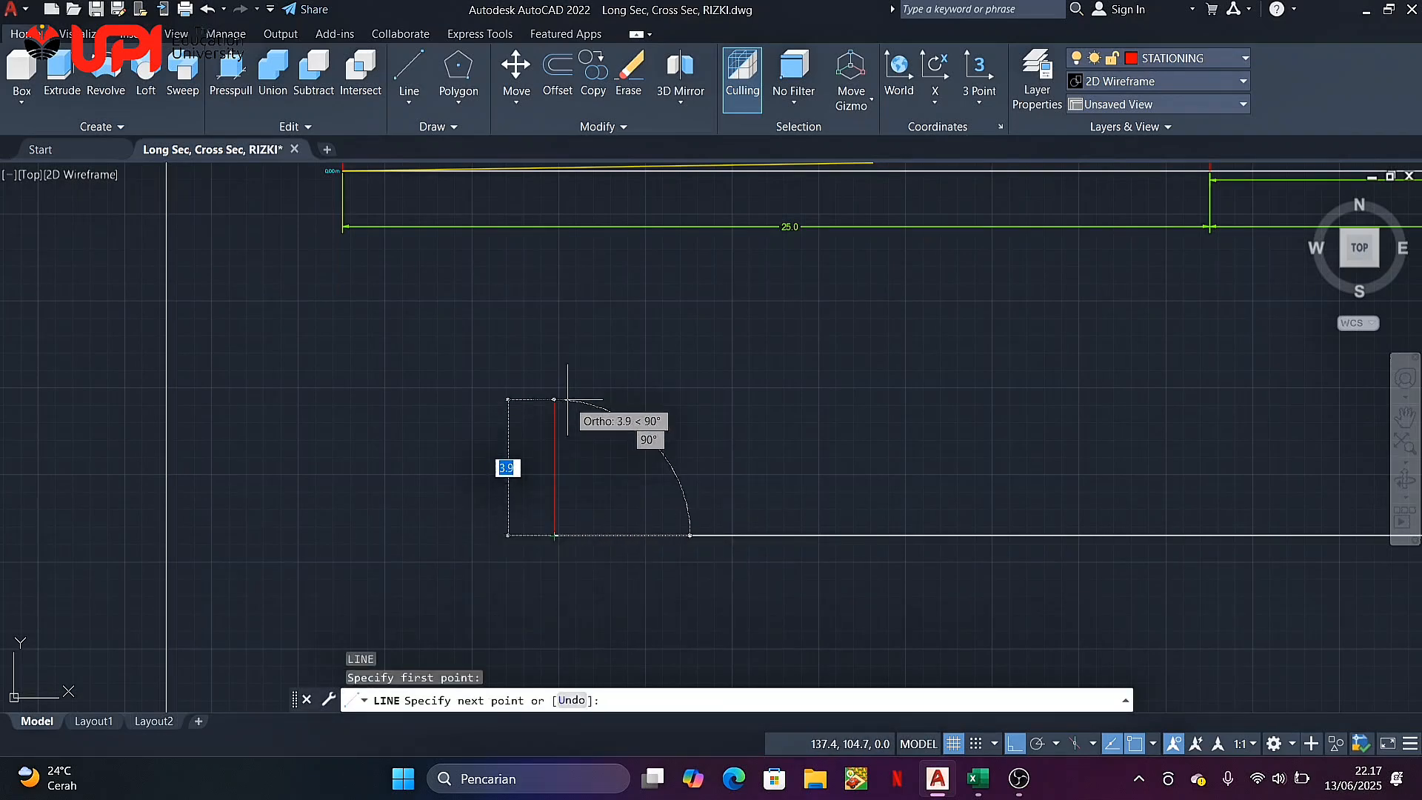
pyautogui.write('3')
pyautogui.press('Return')
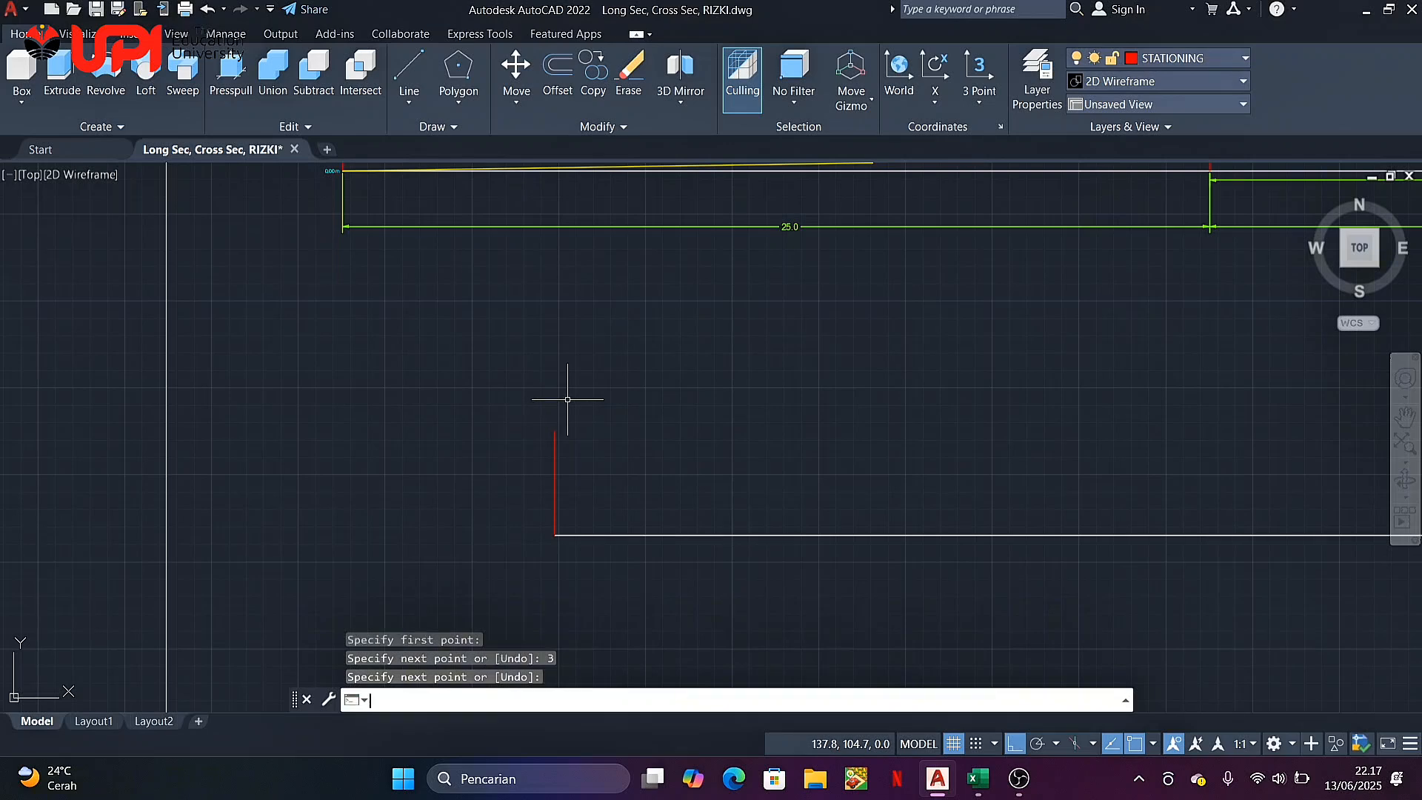
pyautogui.press('Return')
# Offset the vertical stationing line 25 units to the right along the base line
pyautogui.click(814, 493)
pyautogui.click(536, 454)
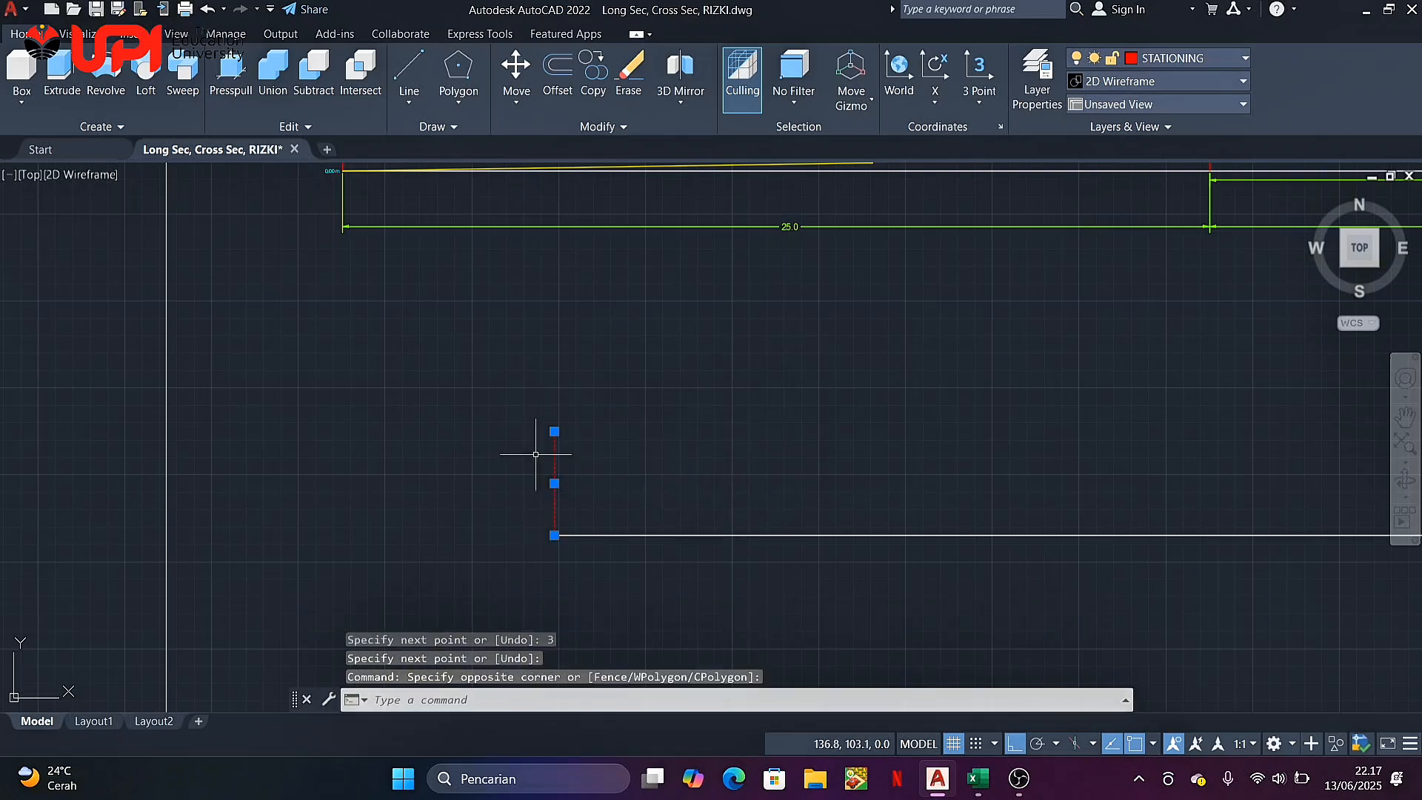
pyautogui.write('of')
pyautogui.press('Return')
pyautogui.press('Return')
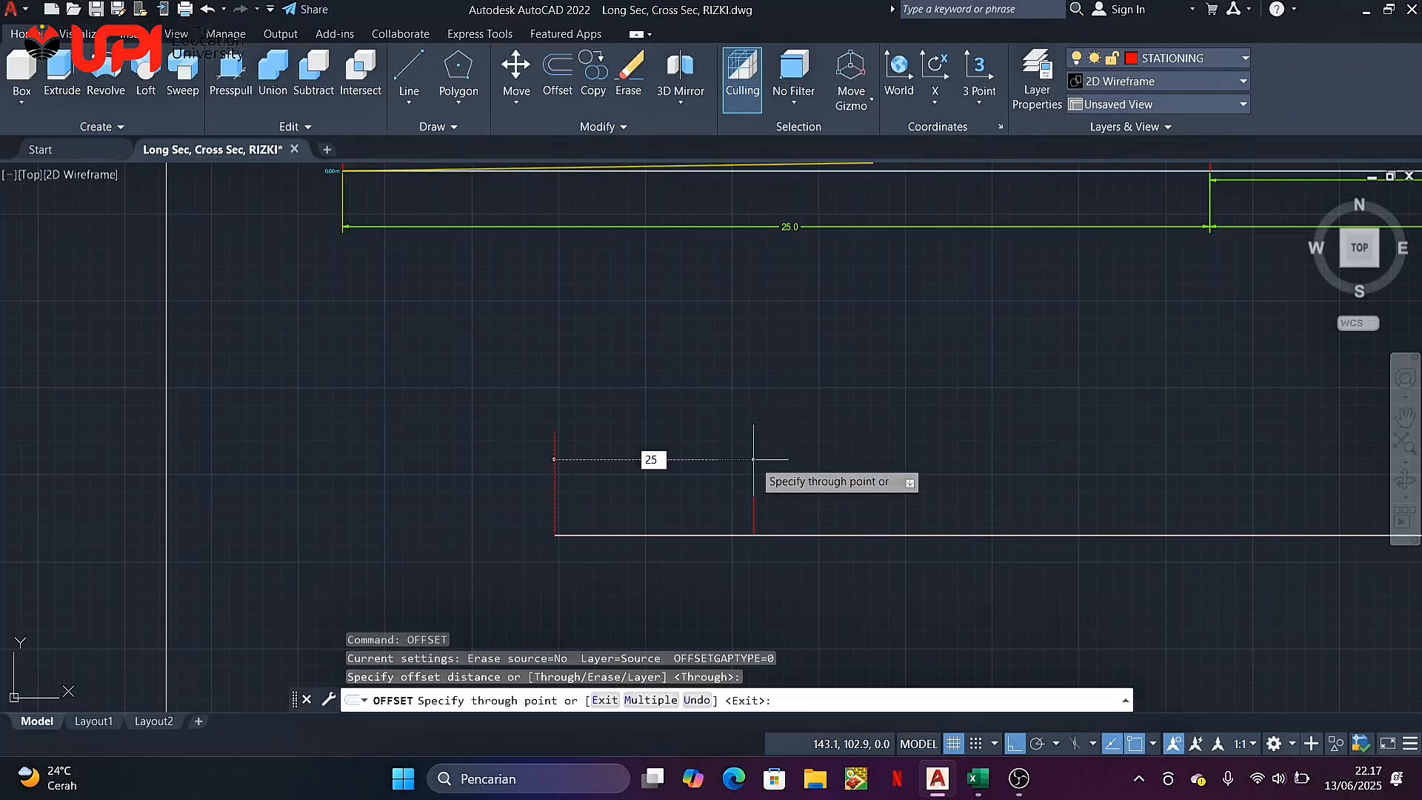
pyautogui.press('Return')
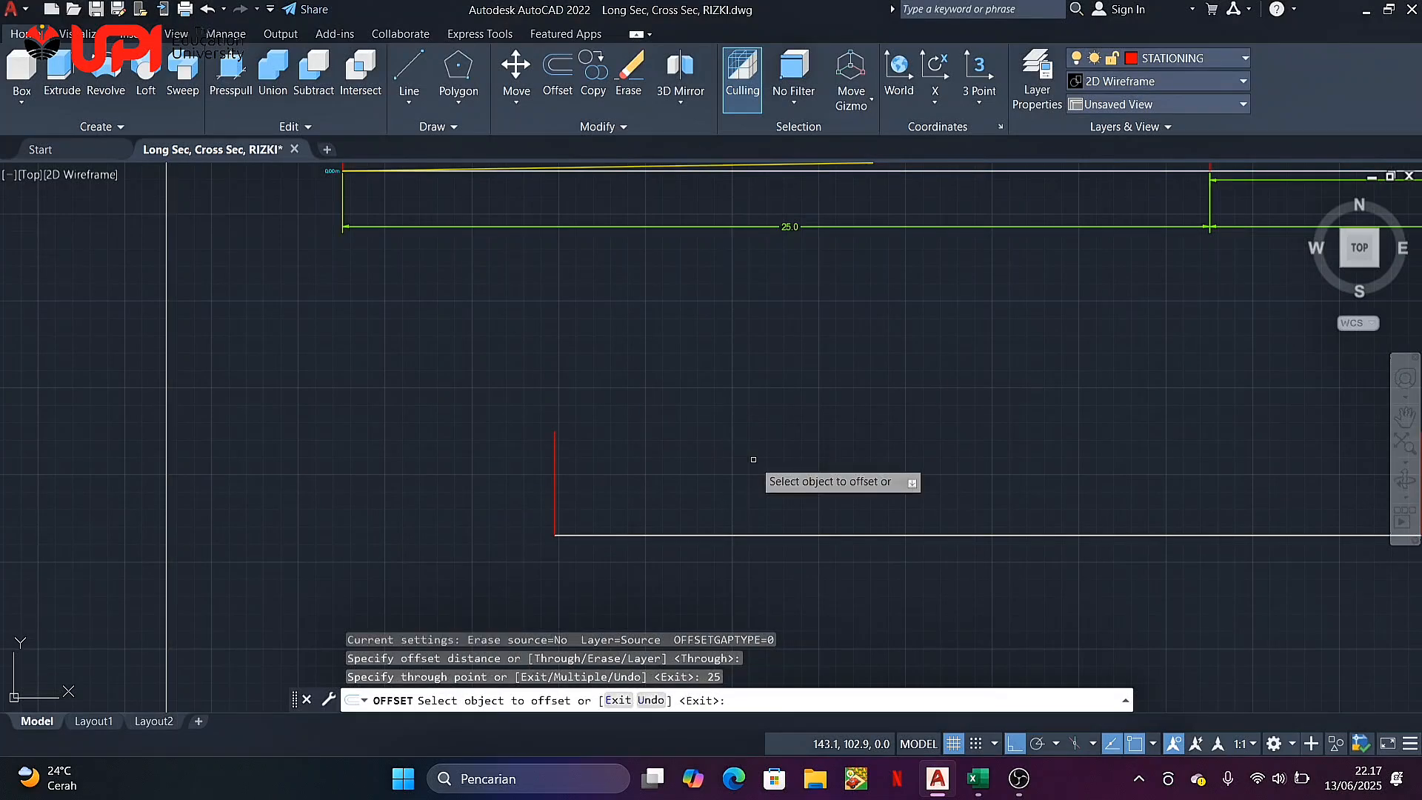
# Offset the second stationing line another 25 units to the right, onto the base line's far end
pyautogui.scroll(-4, 754, 459)
pyautogui.scroll(6, 1007, 471)
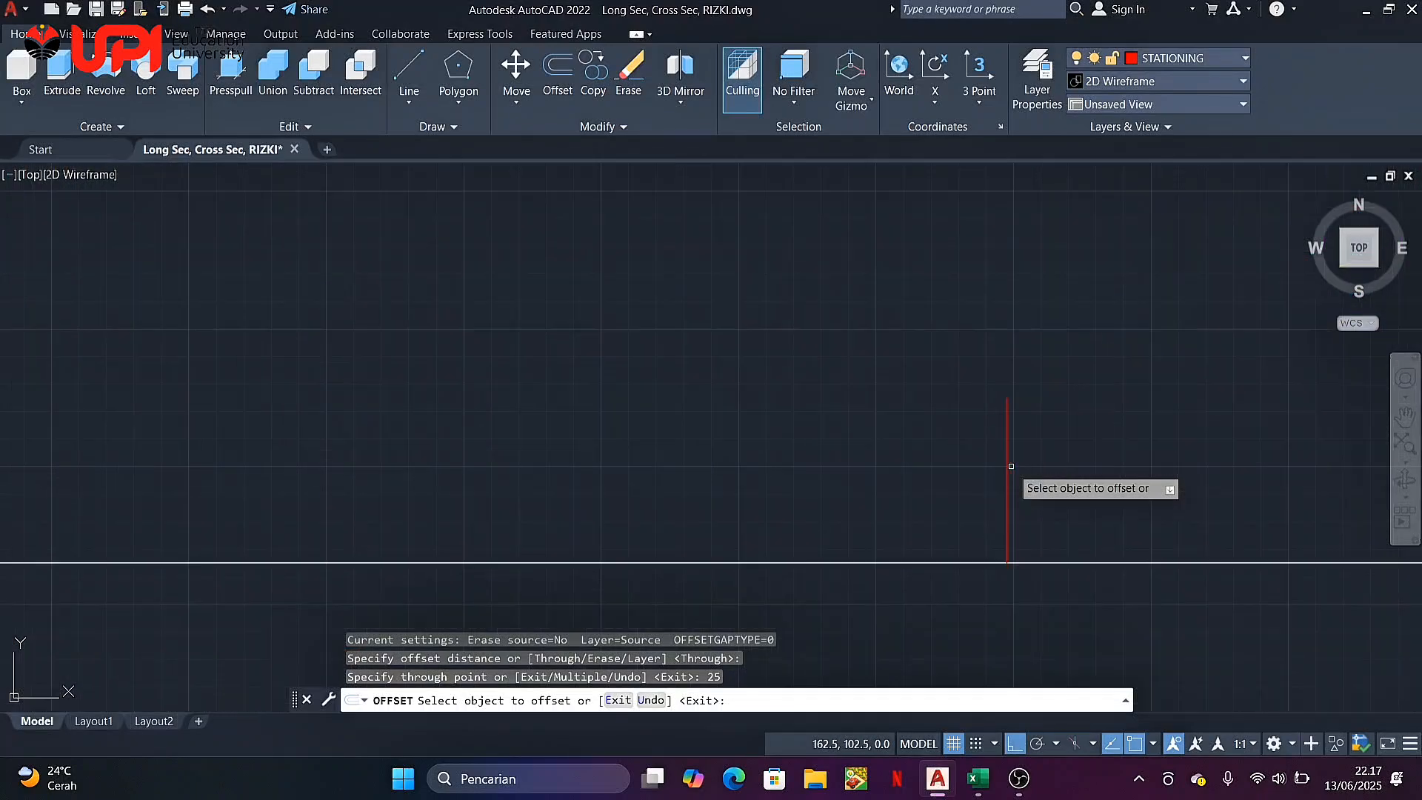
pyautogui.click(1008, 472)
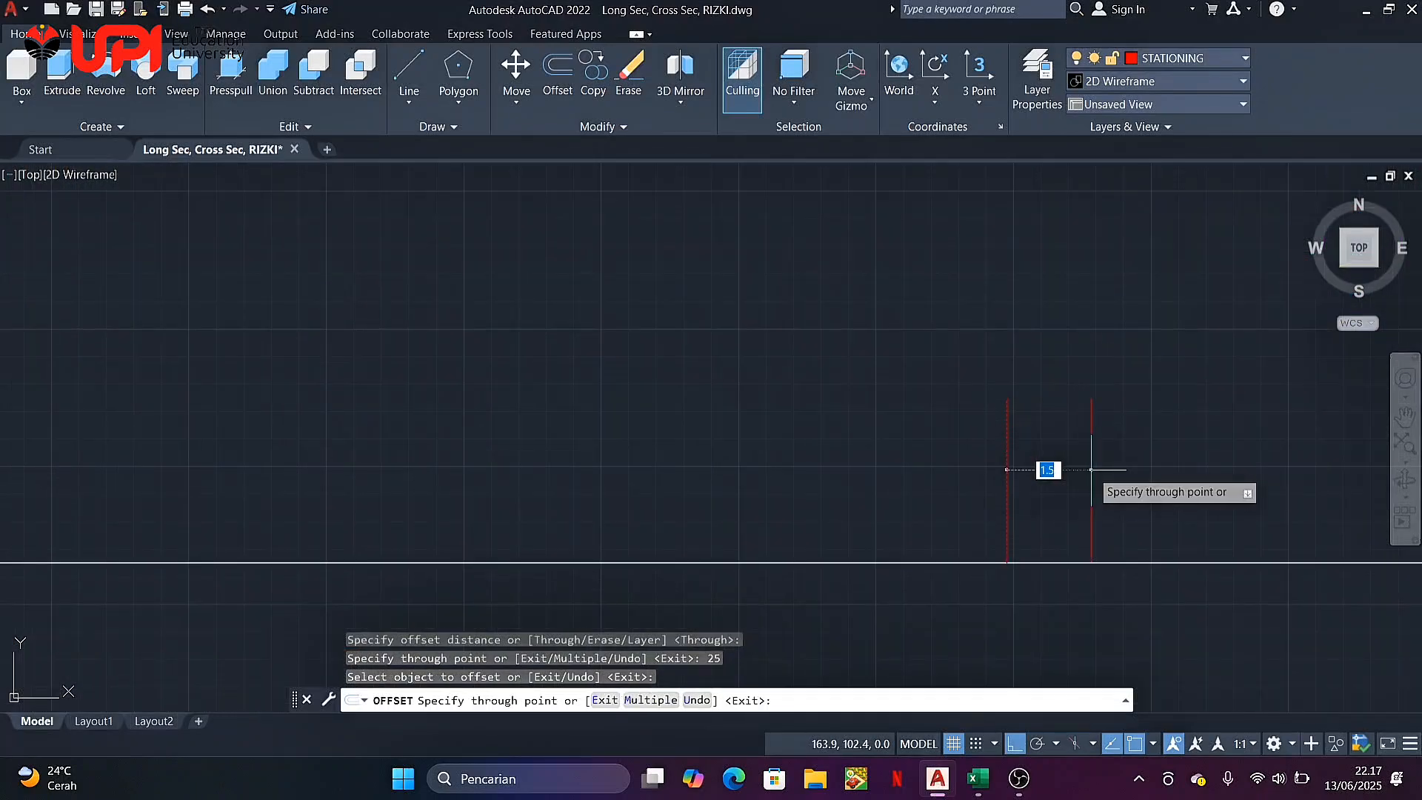
pyautogui.press('Return')
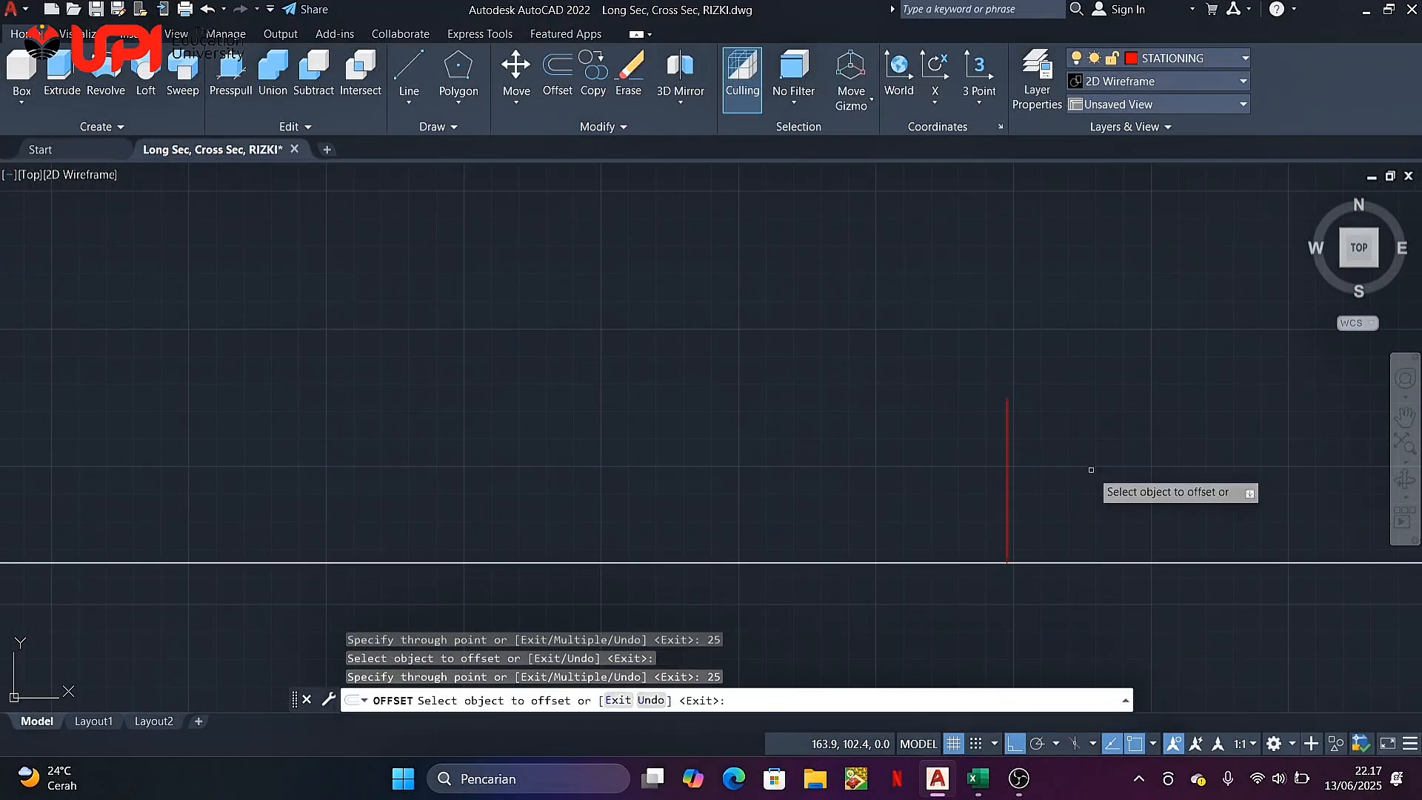
pyautogui.press('Return')
# Offset the middle stationing line 20.5 units to the right to mark P1
pyautogui.scroll(-4, 1081, 478)
pyautogui.moveTo(1138, 457); pyautogui.dragTo(817, 463, button='middle')
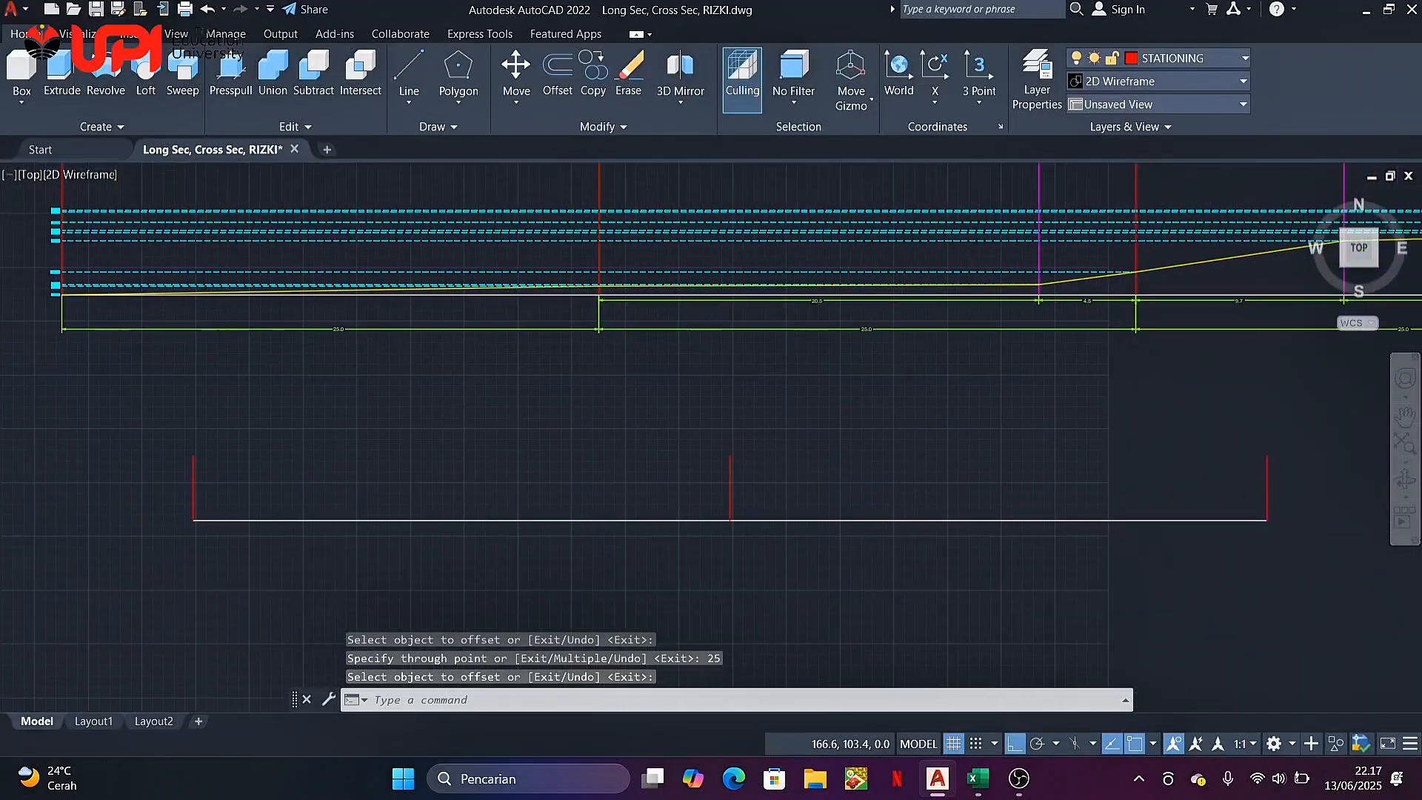
pyautogui.click(687, 482)
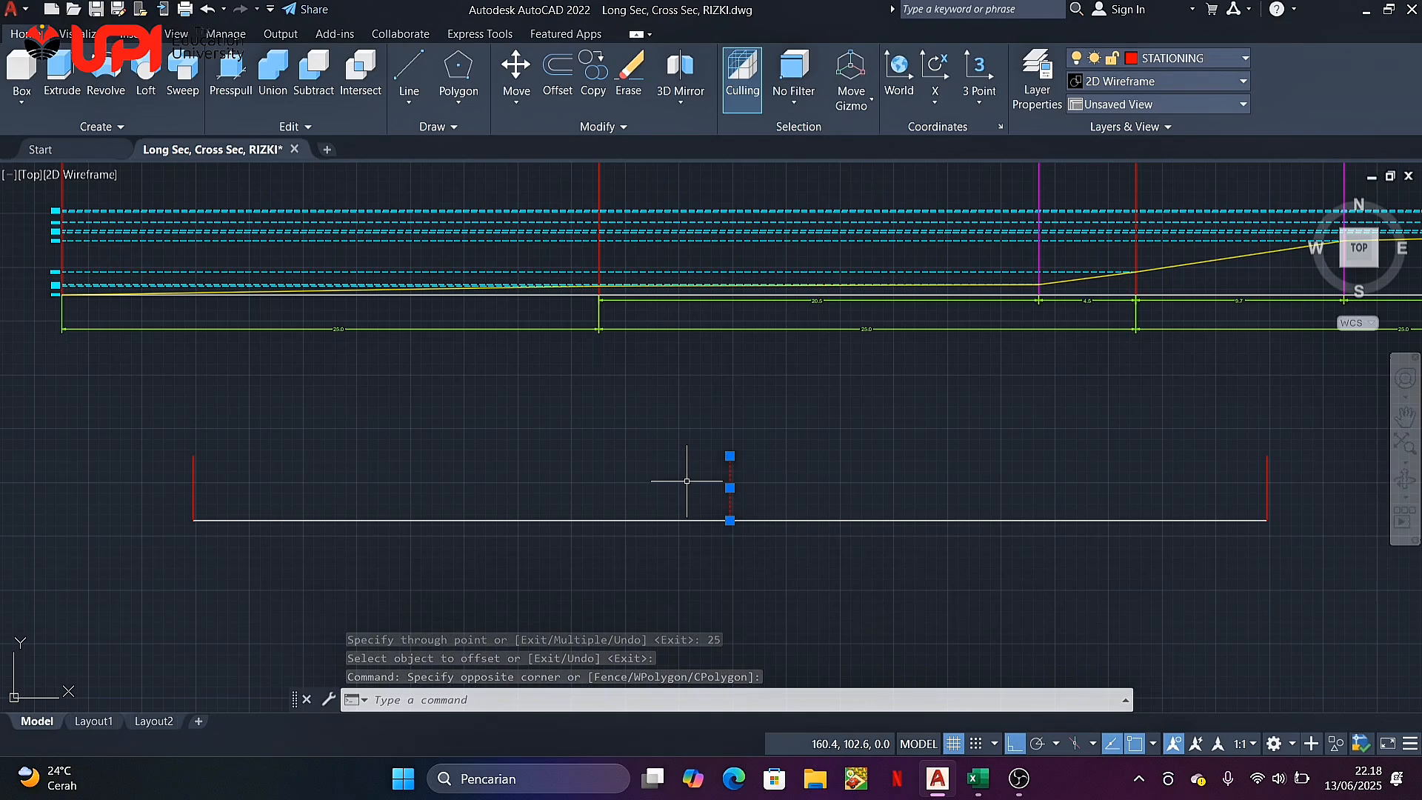
pyautogui.write('O')
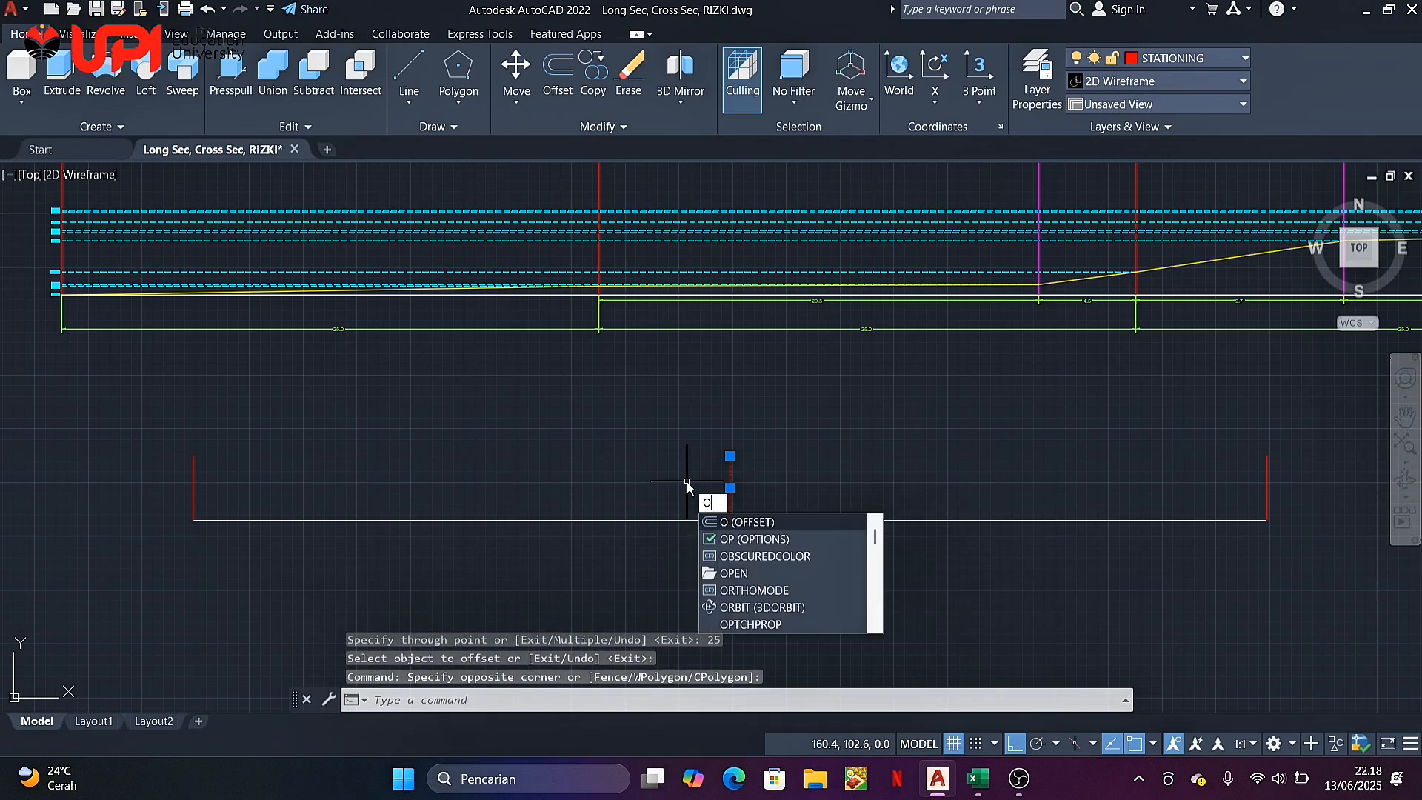
pyautogui.press('Return')
pyautogui.press('Return')
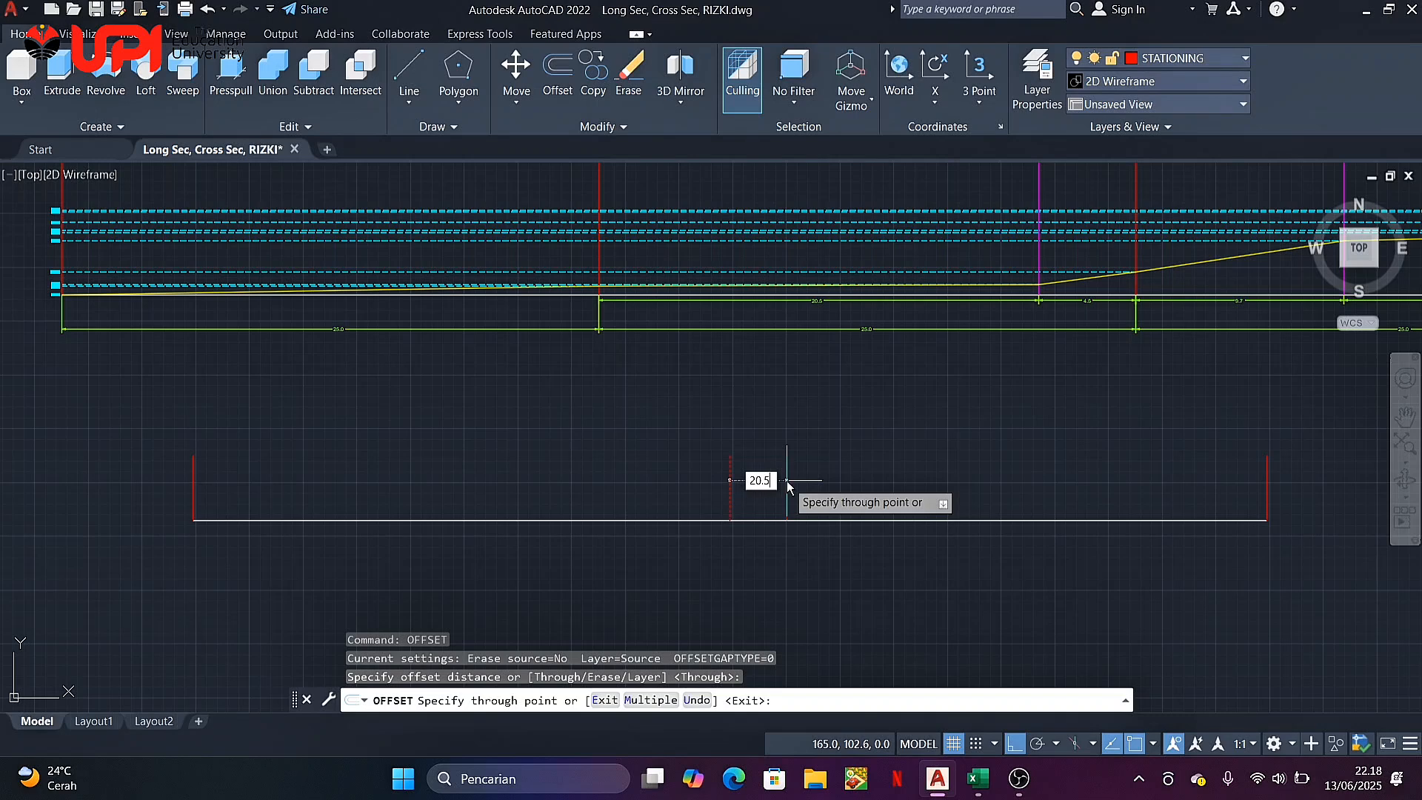
pyautogui.press('Return')
pyautogui.press('Return')
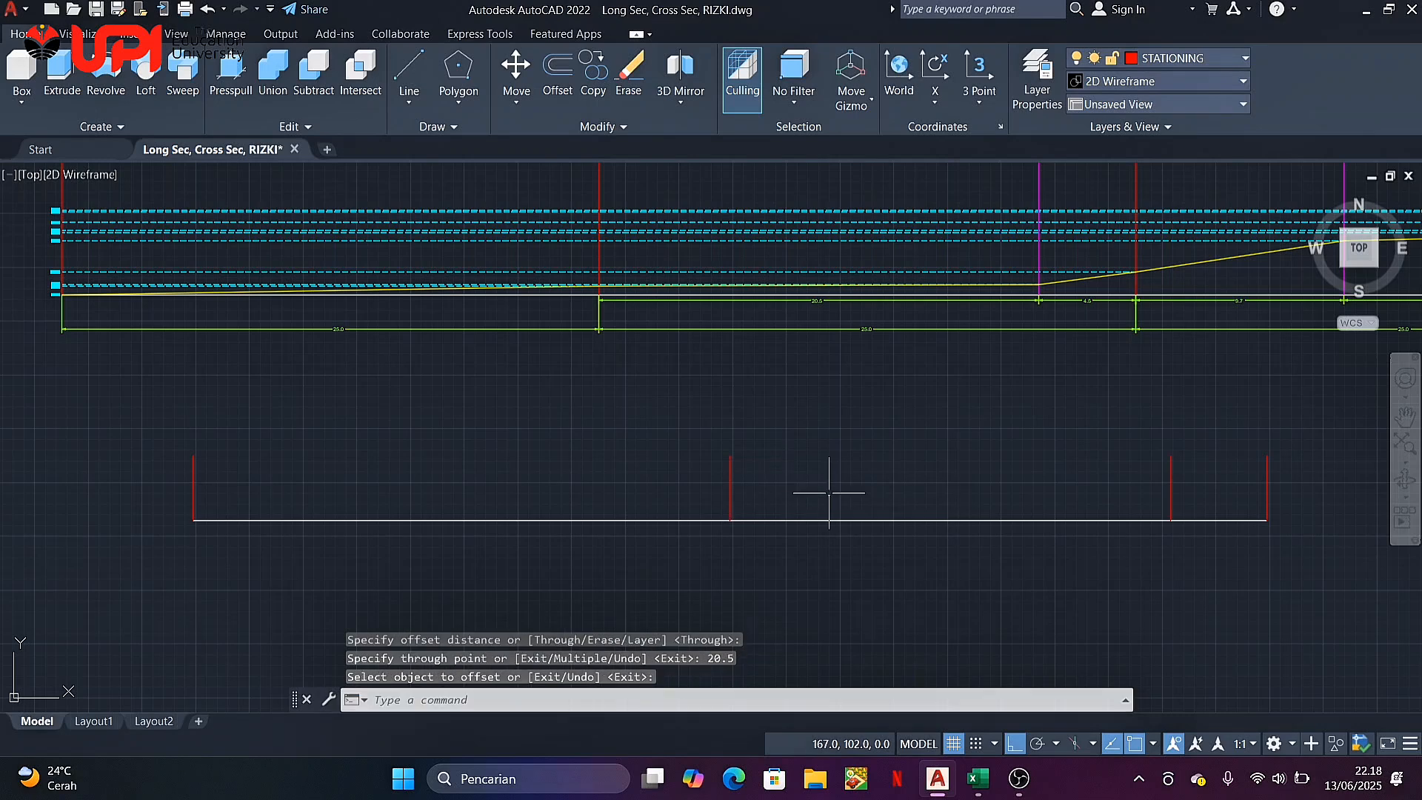
# Move the P1 line, 20.5 units right of the middle stationing line, to the PORTAL layer
pyautogui.click(1153, 459)
pyautogui.click(1185, 524)
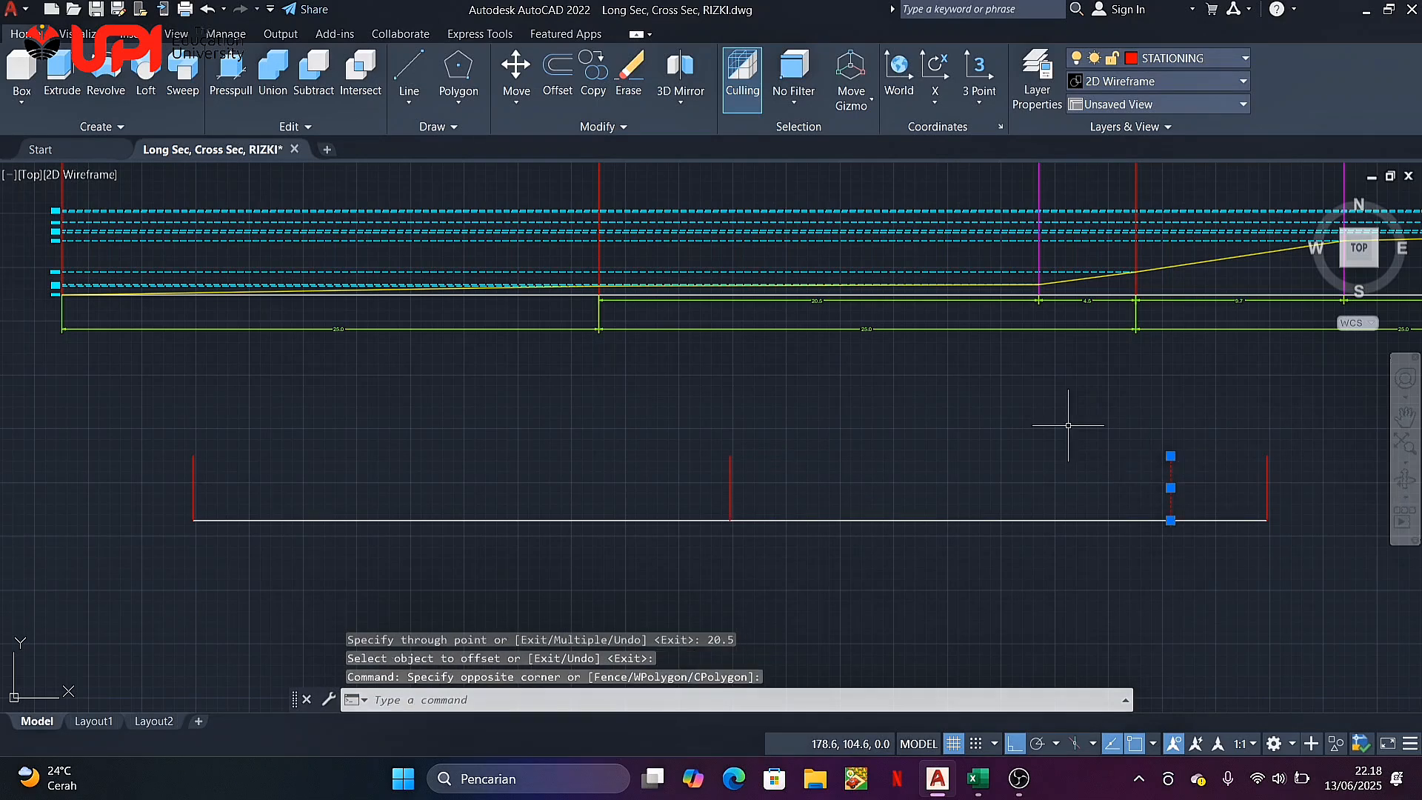
pyautogui.click(1222, 53)
pyautogui.click(1190, 327)
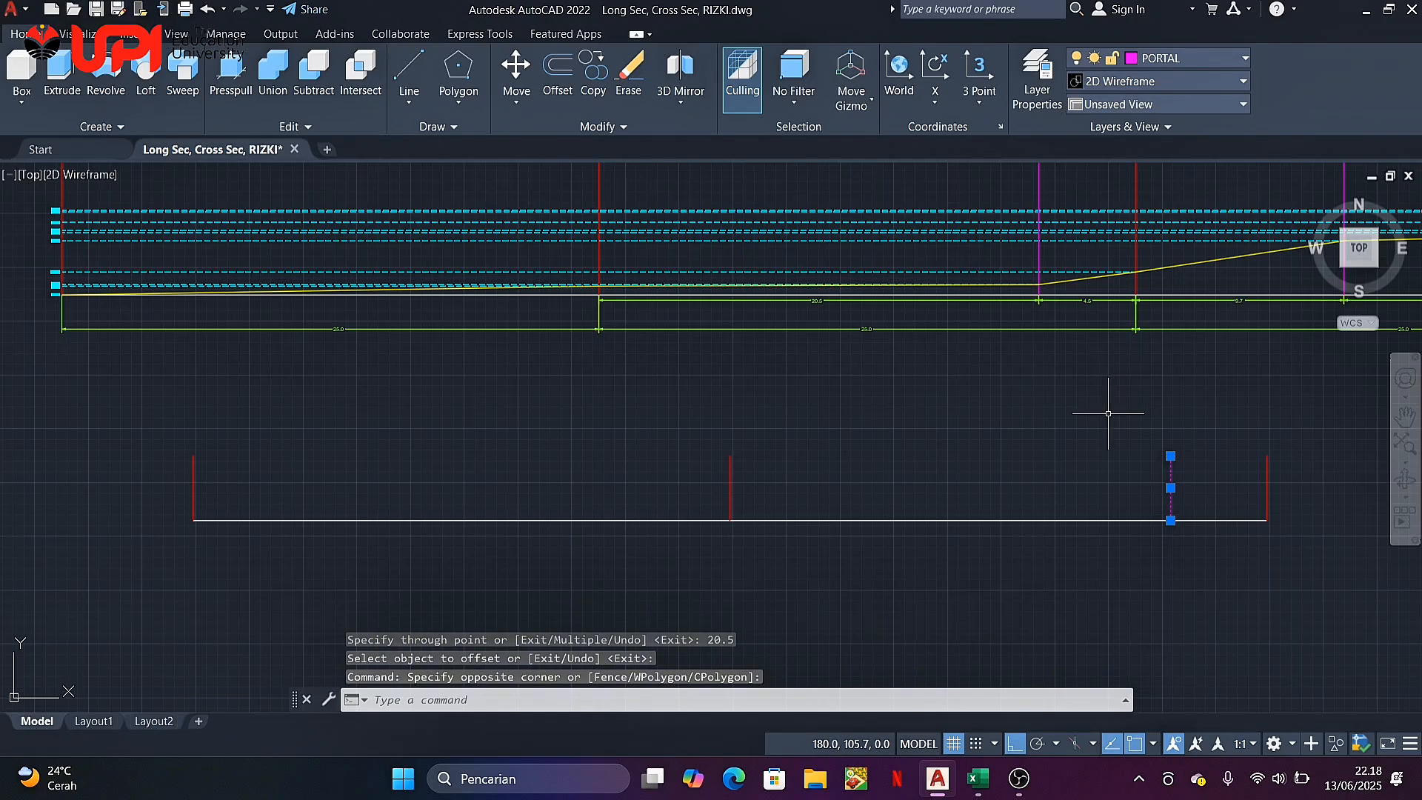
pyautogui.write('o')
pyautogui.press('Return')
pyautogui.press('Escape')
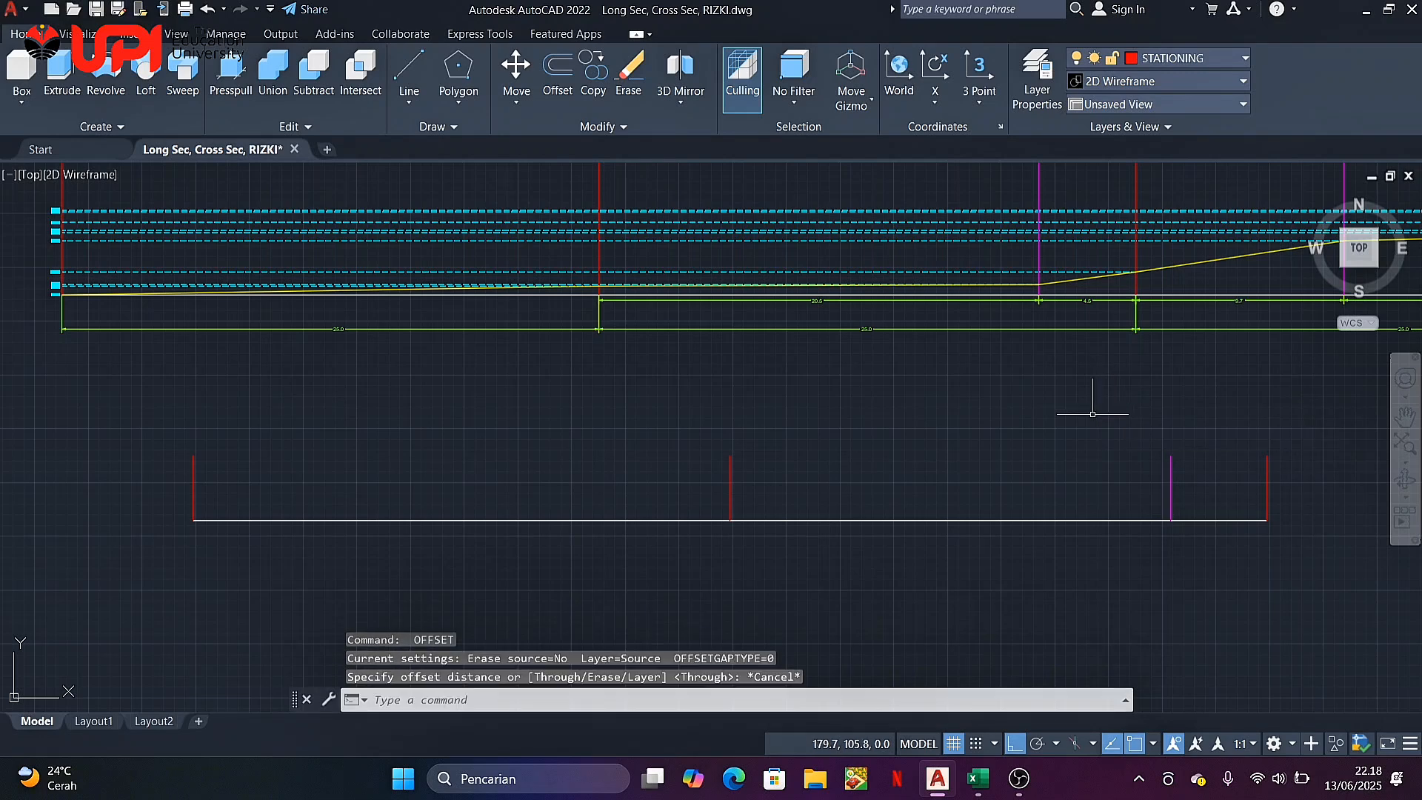
# Switch to the levelling data in Excel and look up the height difference from STA-25 to STA-0
pyautogui.moveTo(819, 430); pyautogui.dragTo(835, 397, button='middle')
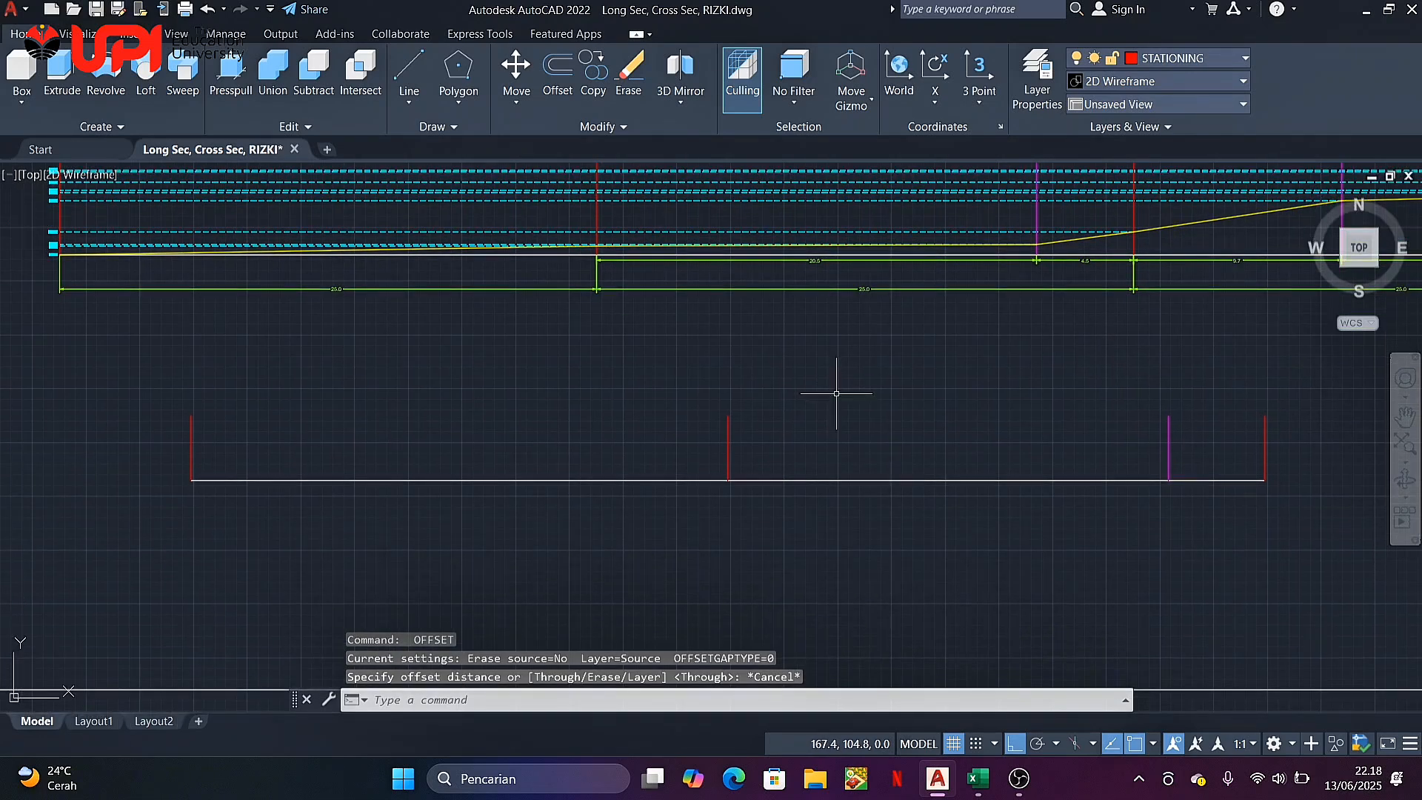
pyautogui.click(979, 788)
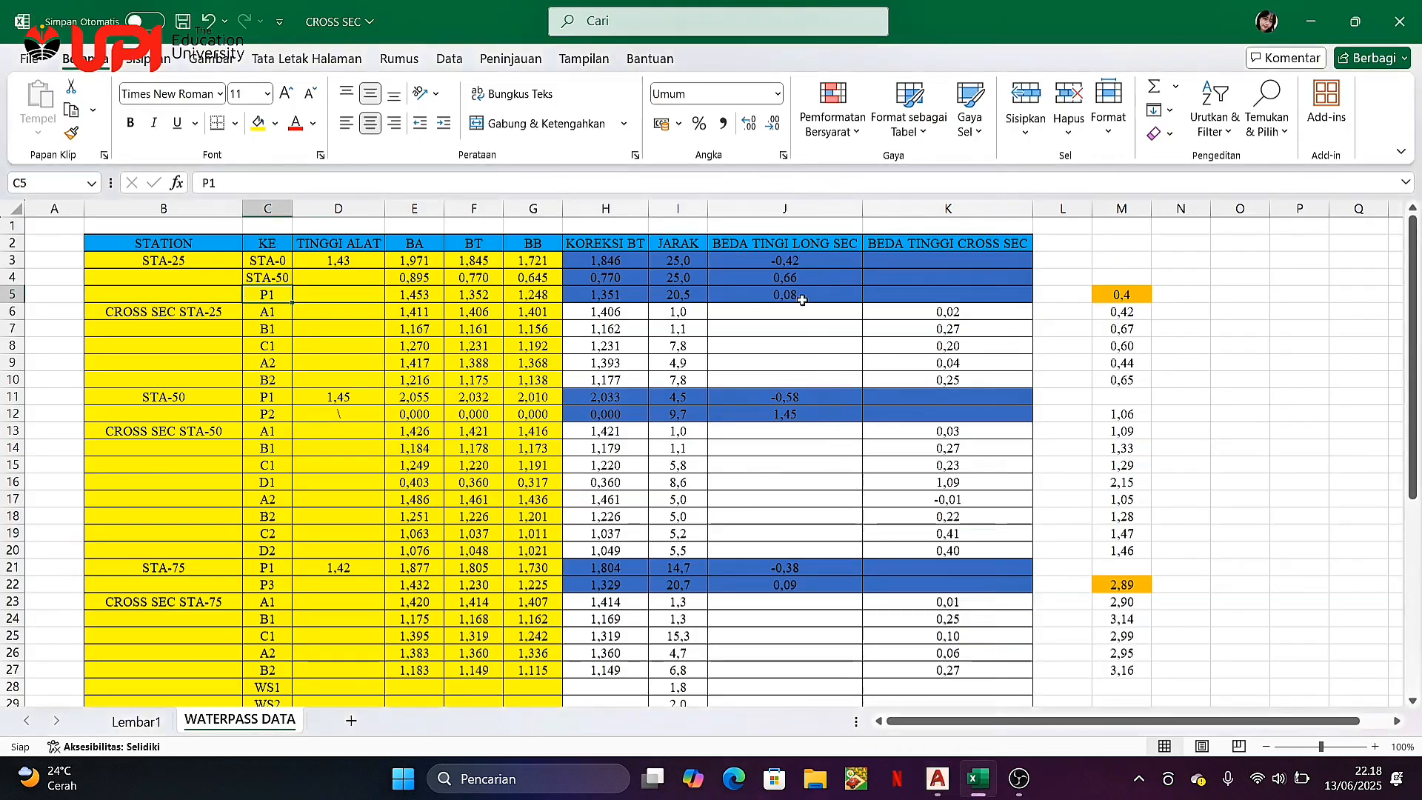
pyautogui.click(189, 261)
pyautogui.click(268, 262)
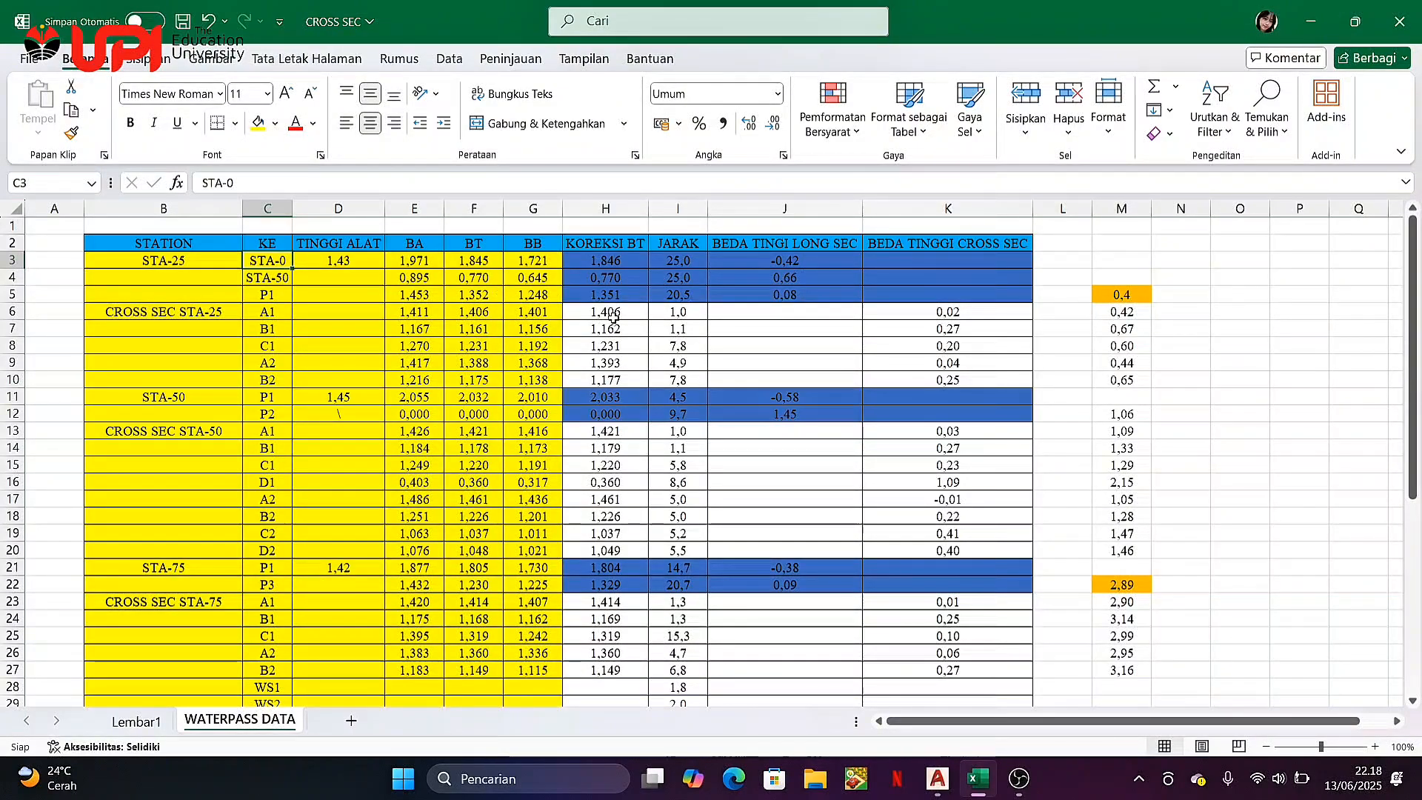
# Switch back to AutoCAD and offset the horizontal base line 0.42 units upward
pyautogui.click(938, 779)
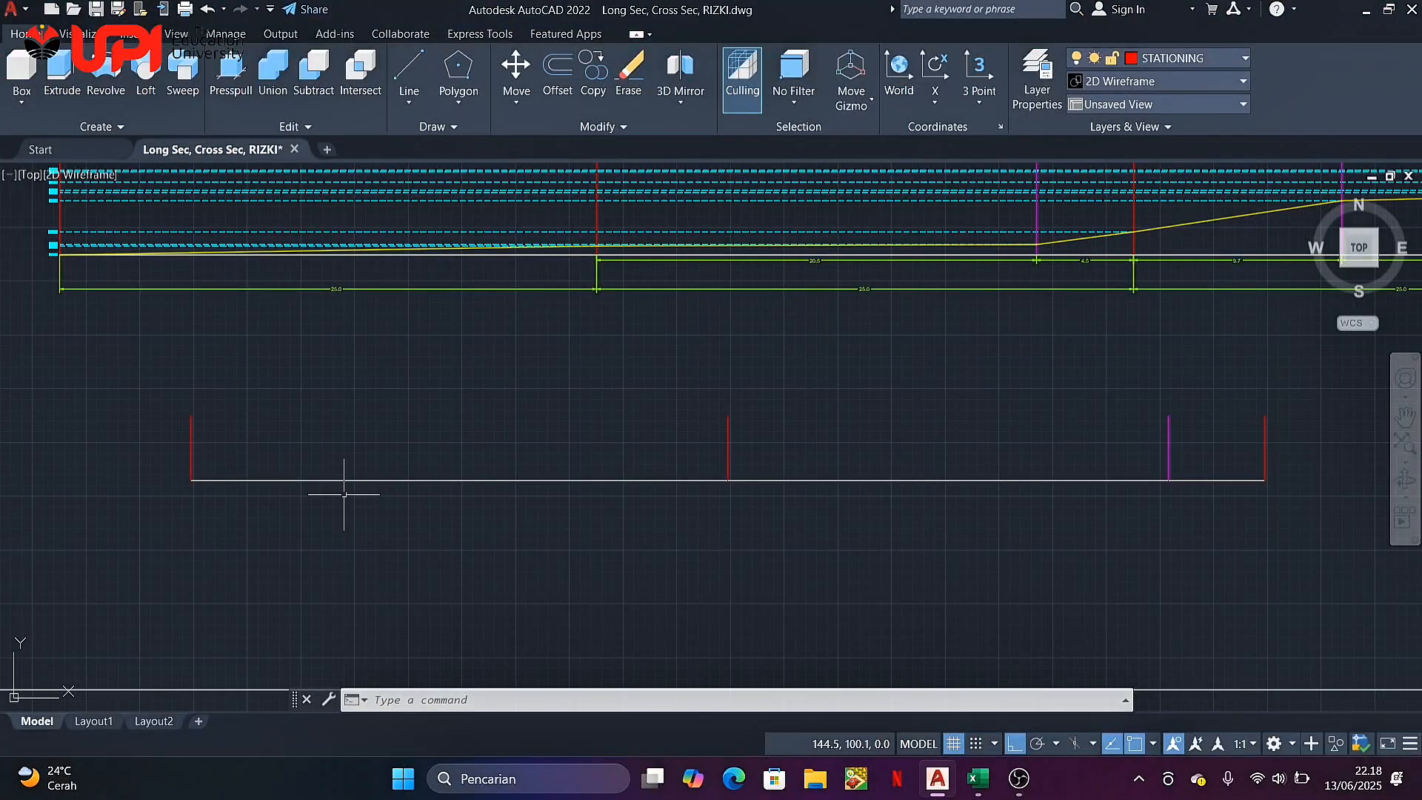
pyautogui.scroll(2, 381, 478)
pyautogui.click(463, 433)
pyautogui.click(422, 481)
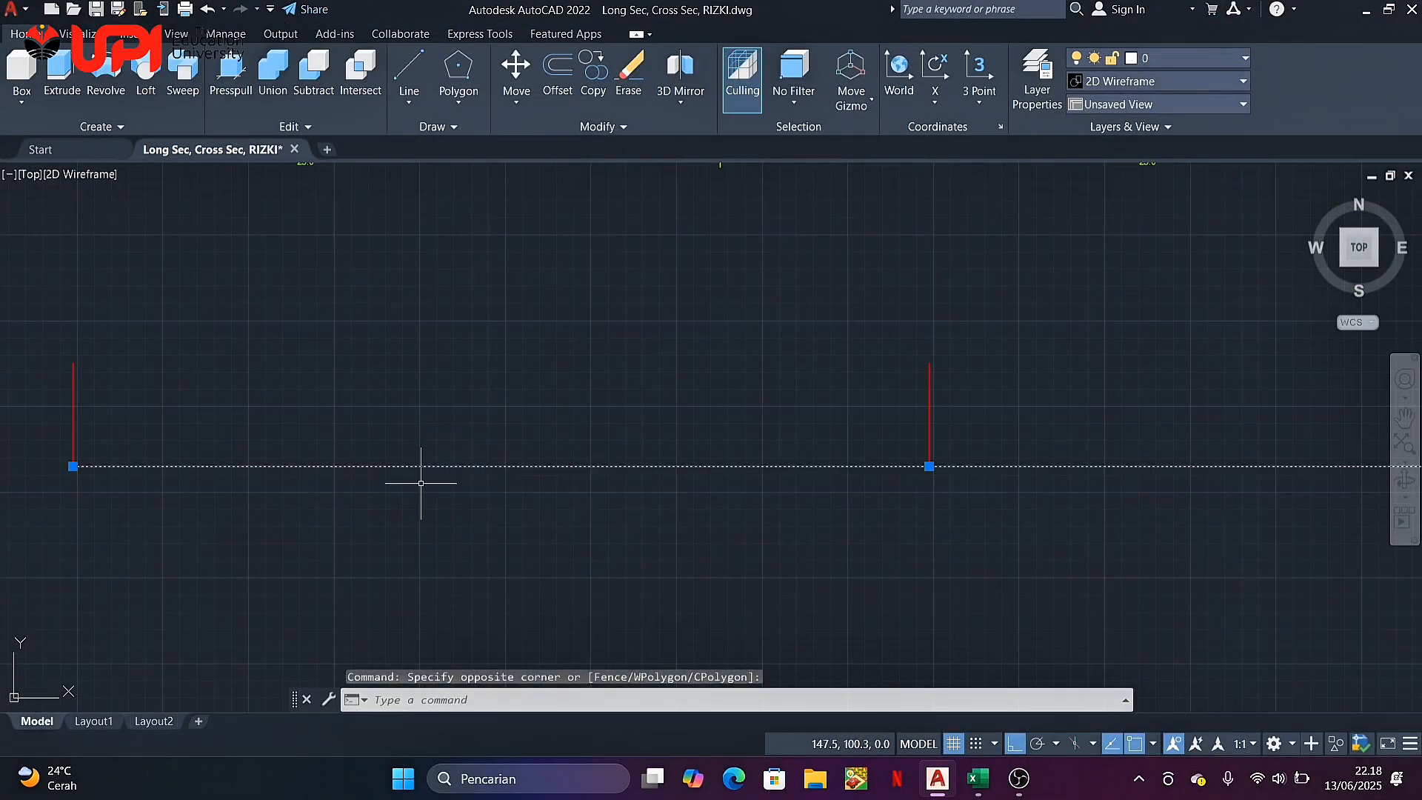
pyautogui.write('o')
pyautogui.press('Return')
pyautogui.press('Return')
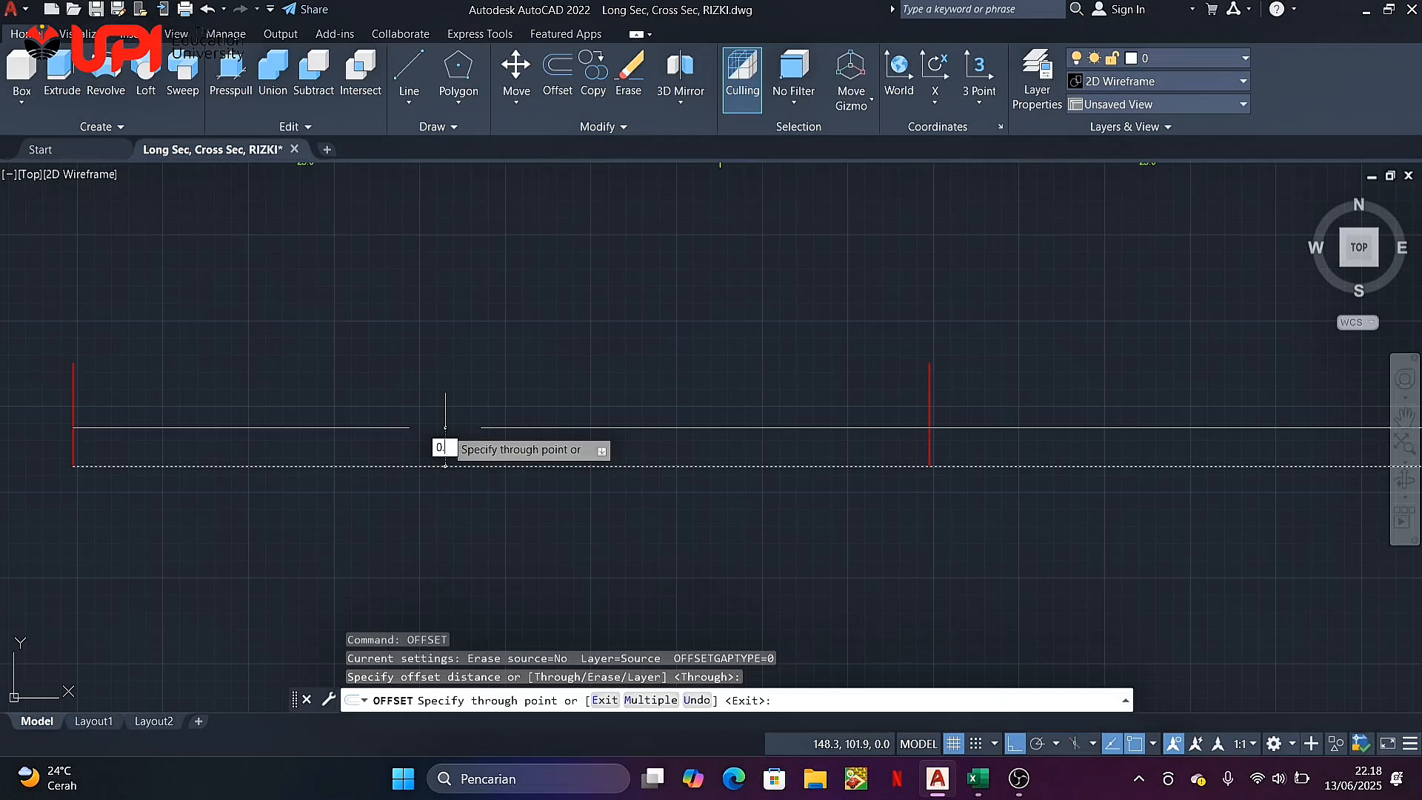
pyautogui.write('0.42')
pyautogui.press('Return')
pyautogui.press('Return')
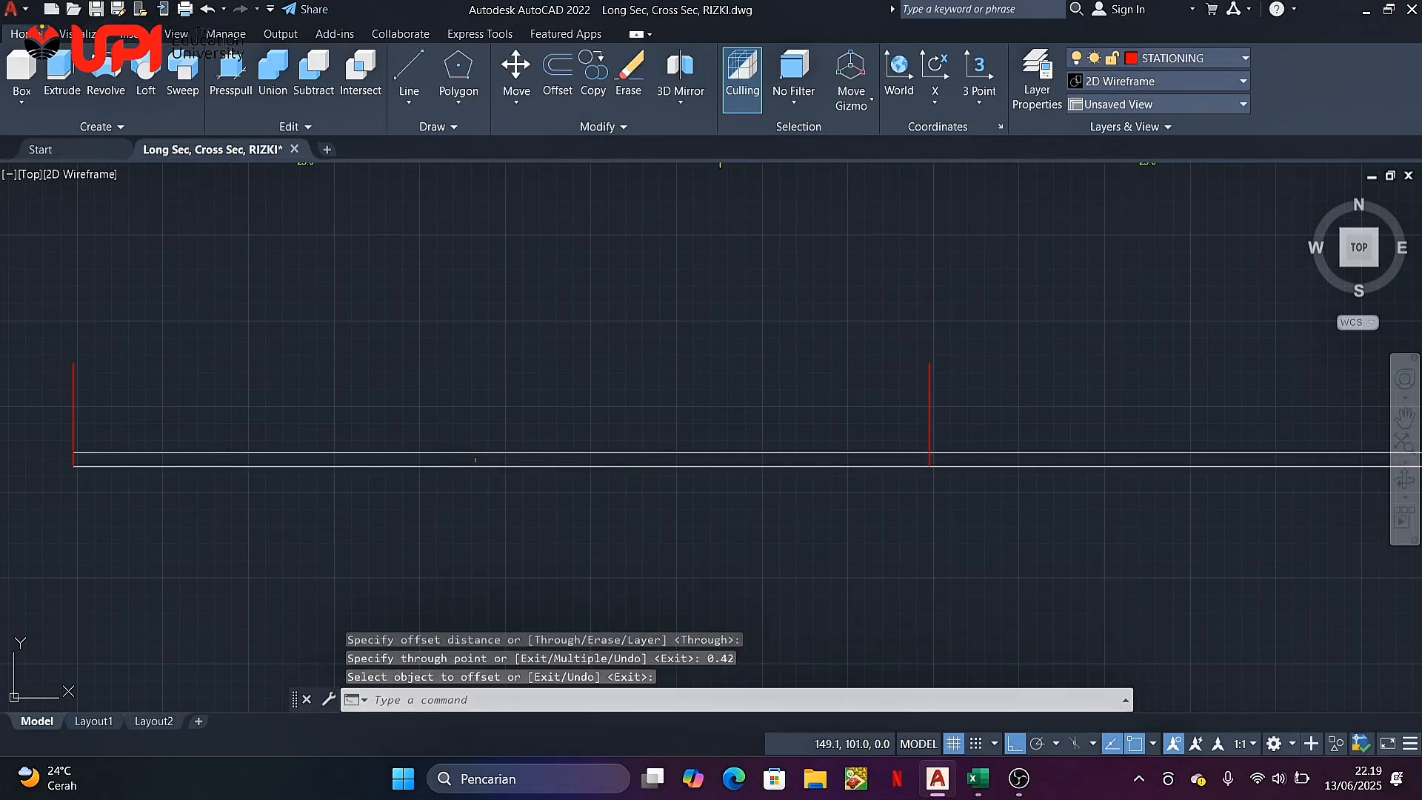
# Move the horizontal line 0.42 units above the base line to the ELEVASI layer
pyautogui.click(597, 443)
pyautogui.click(571, 455)
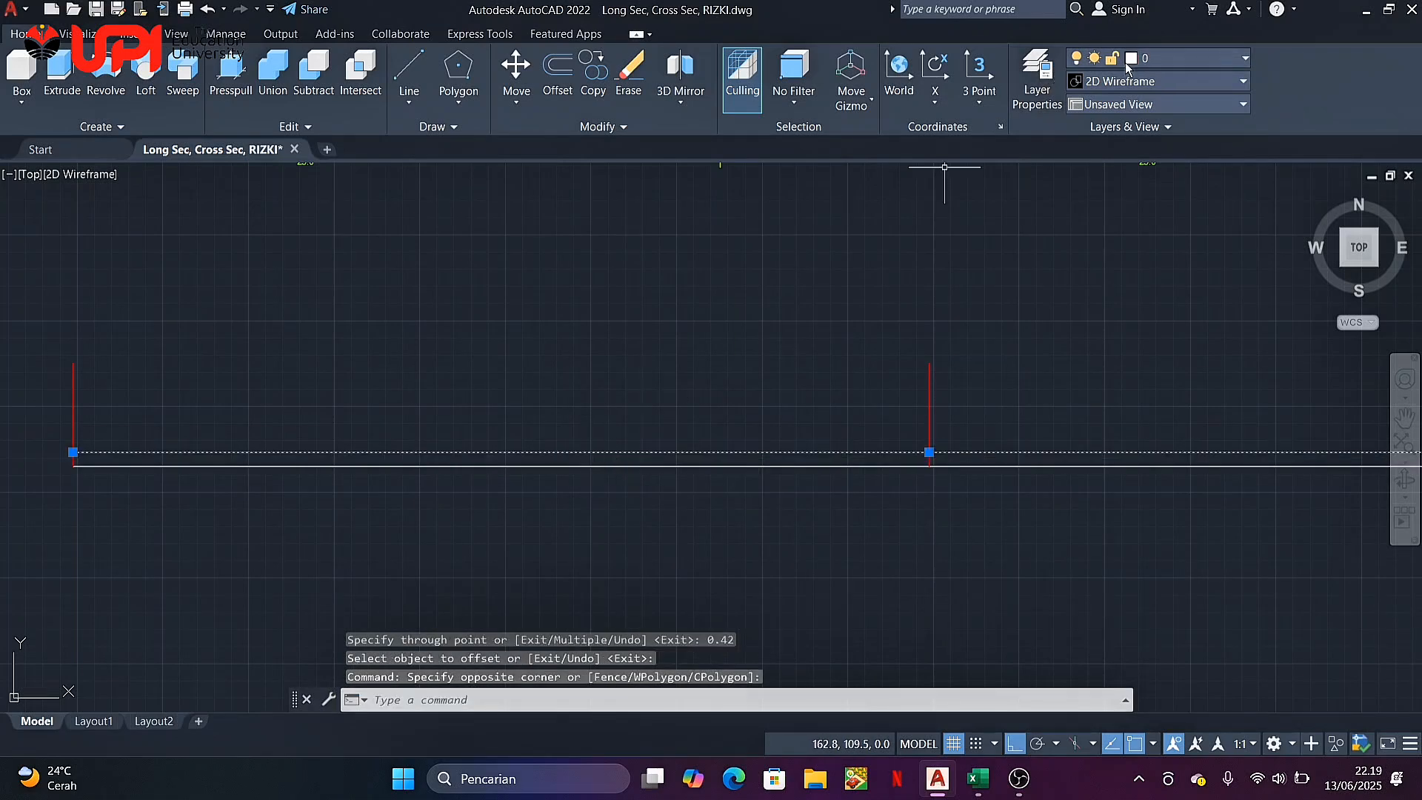
pyautogui.click(1165, 60)
pyautogui.click(1169, 264)
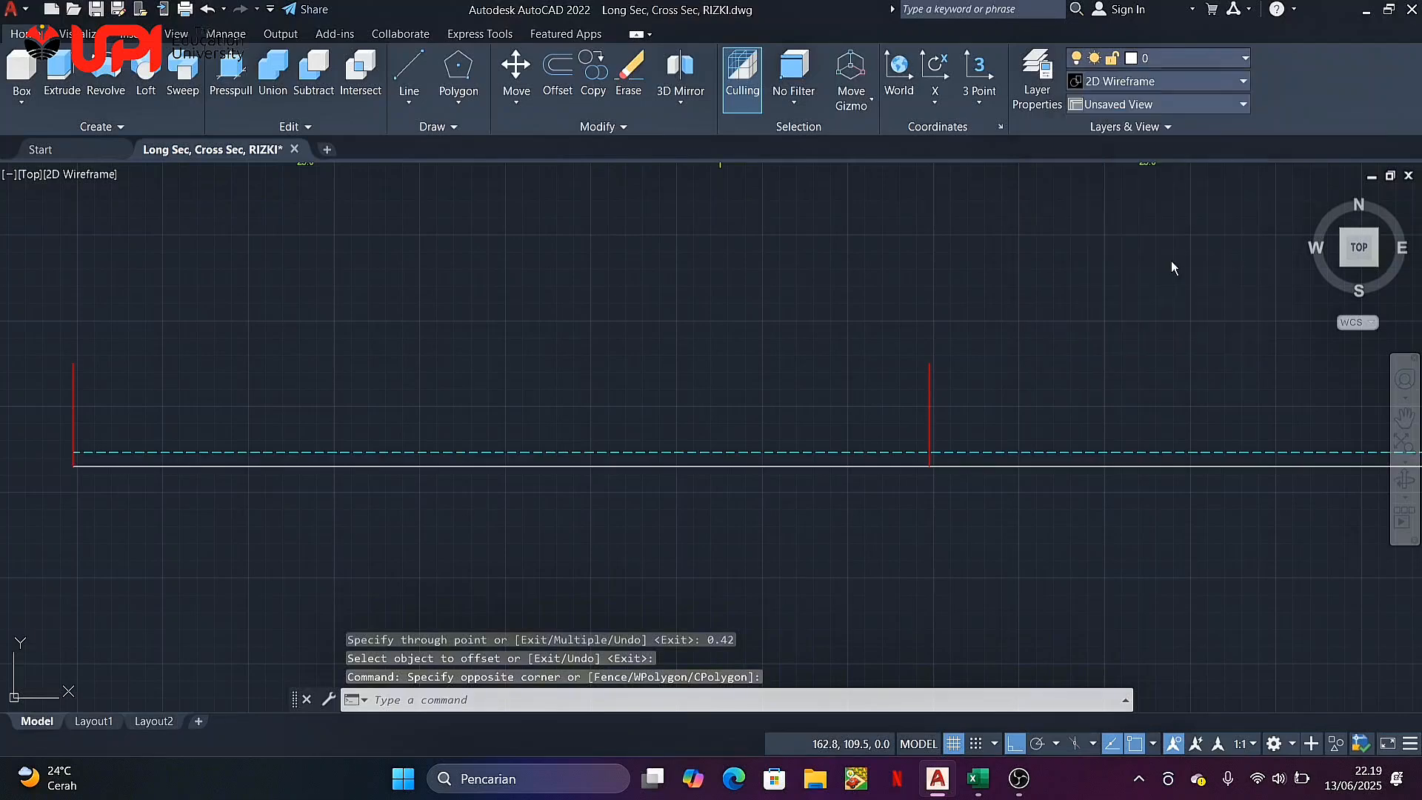
pyautogui.press('Escape')
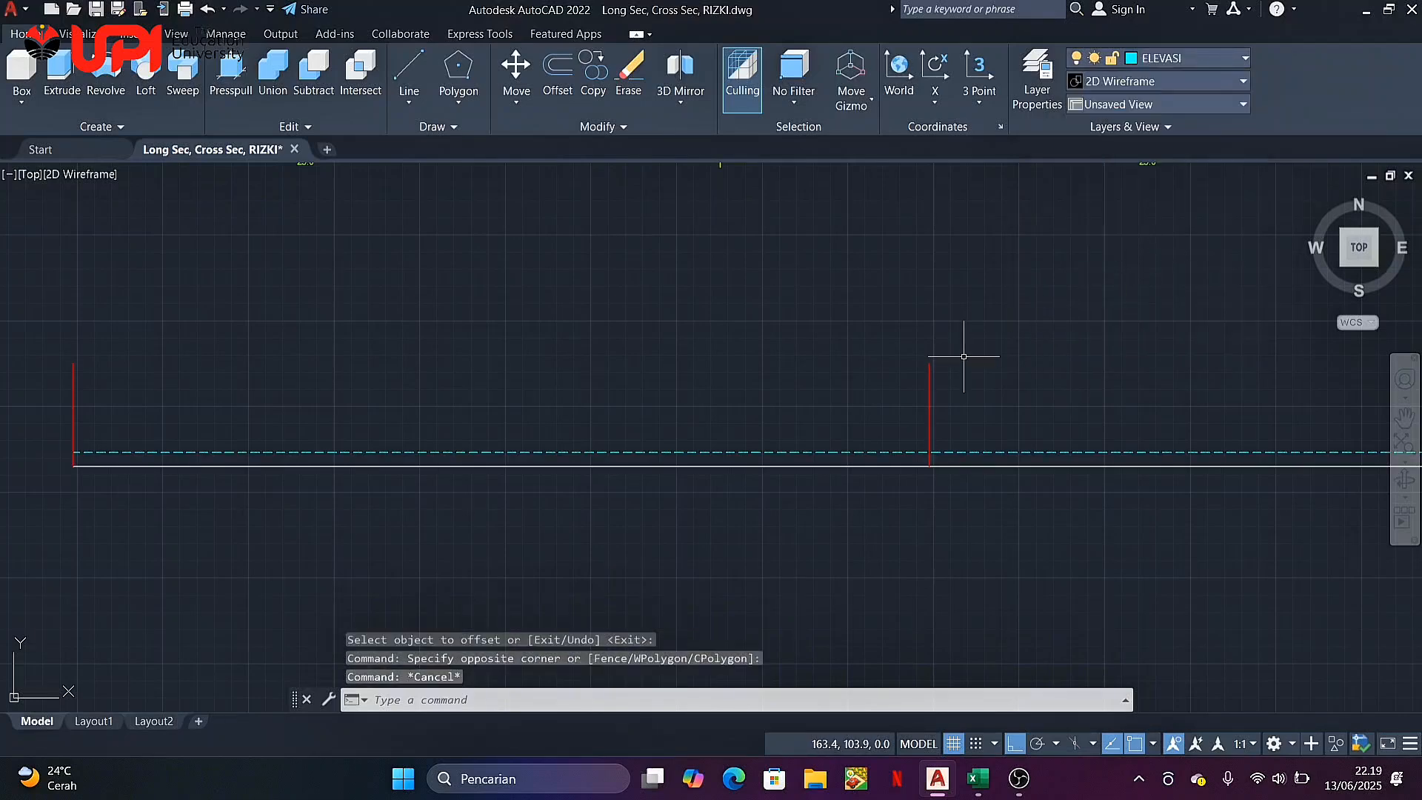
# Make Long Section the current layer
pyautogui.click(1234, 65)
pyautogui.click(1194, 199)
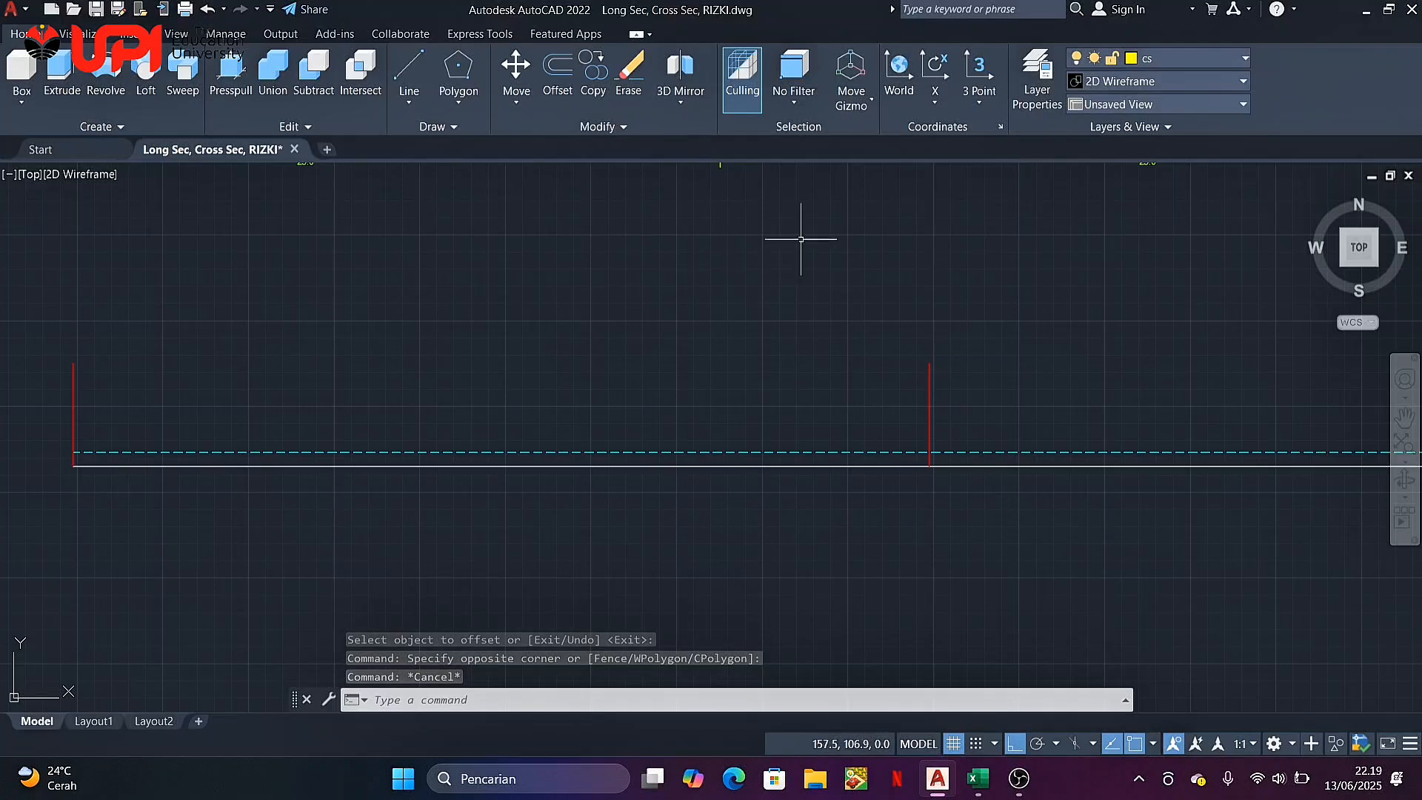
pyautogui.click(1154, 61)
pyautogui.click(1156, 300)
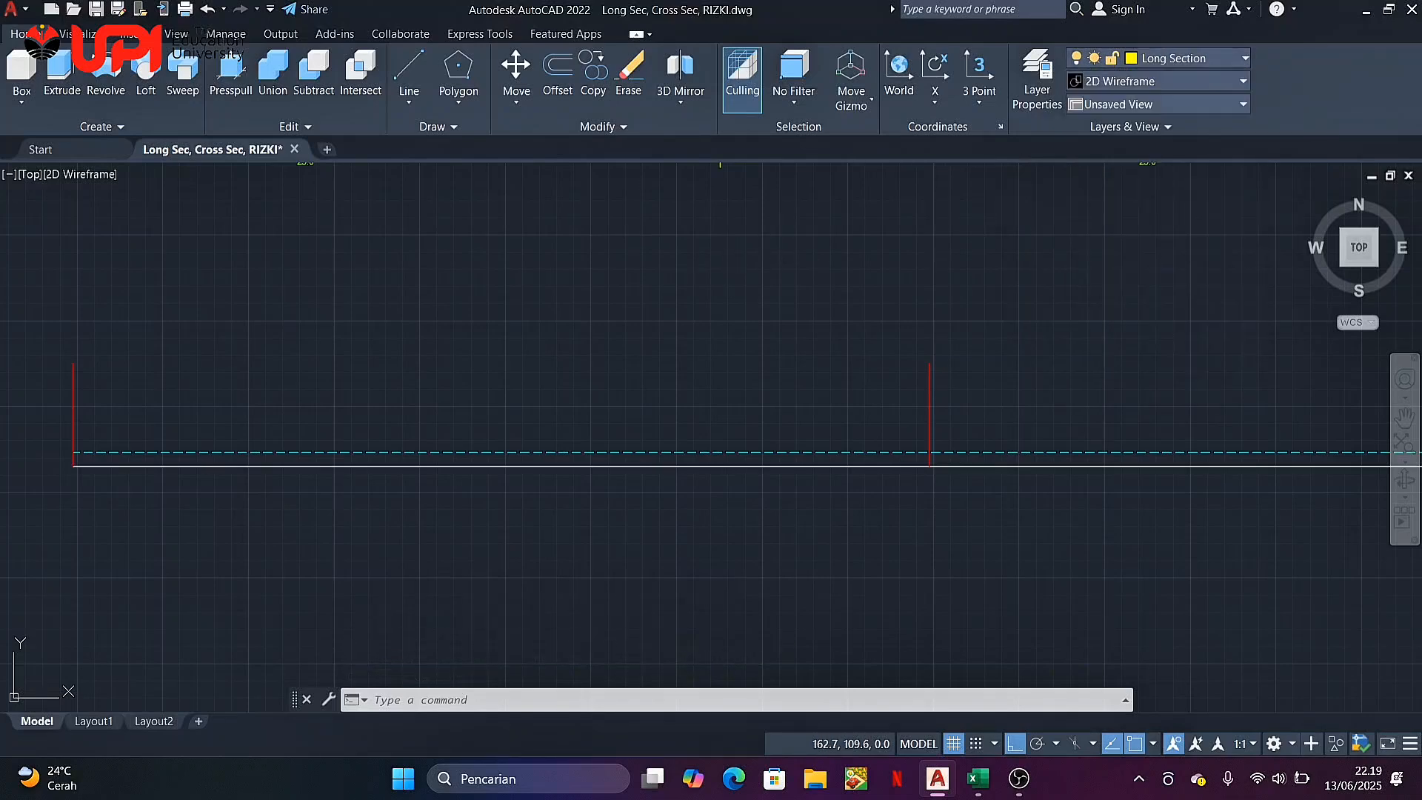
# Draw a line from the base line's start at STA-0 to where the elevation line meets the STA-25 stationing line
pyautogui.moveTo(491, 342); pyautogui.dragTo(732, 292, button='middle')
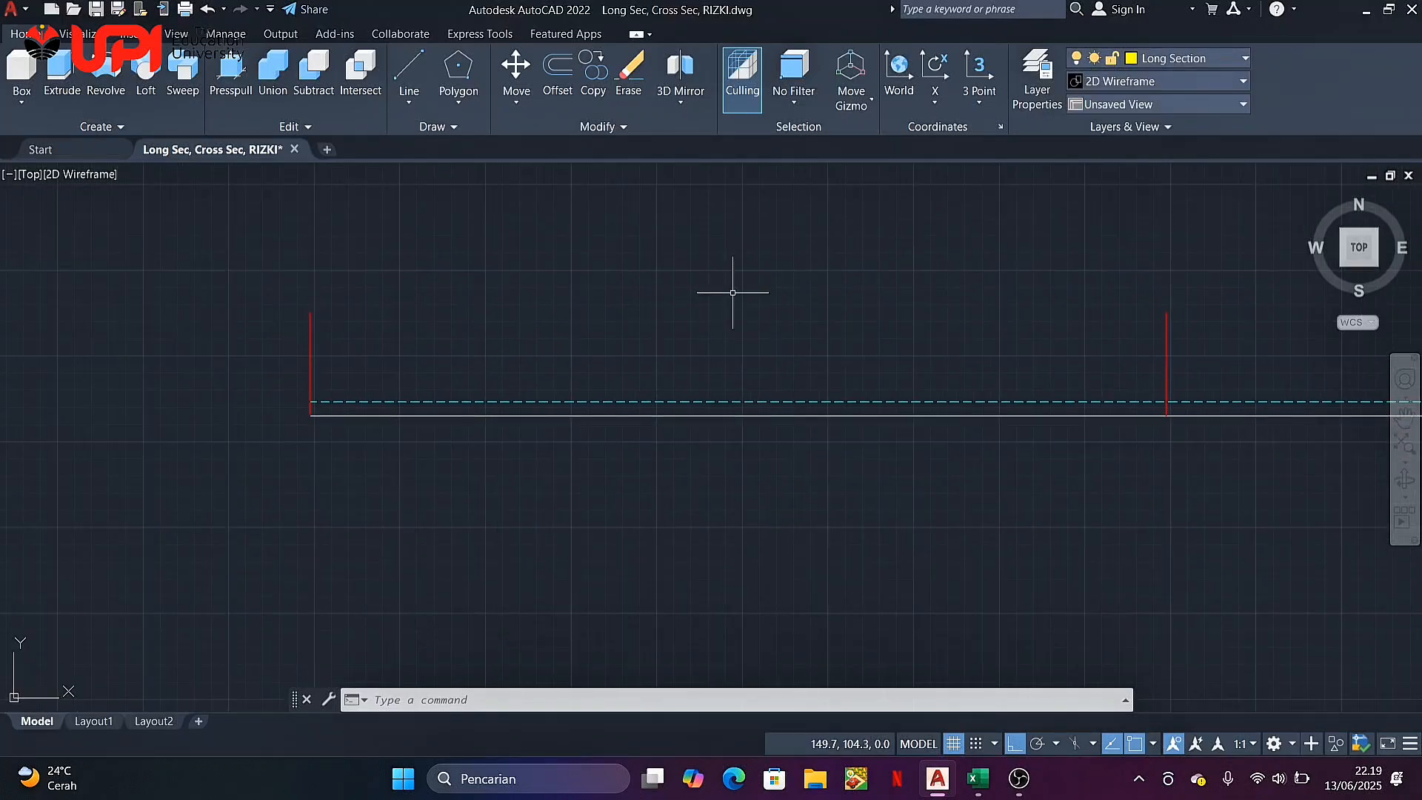
pyautogui.write('l')
pyautogui.press('Return')
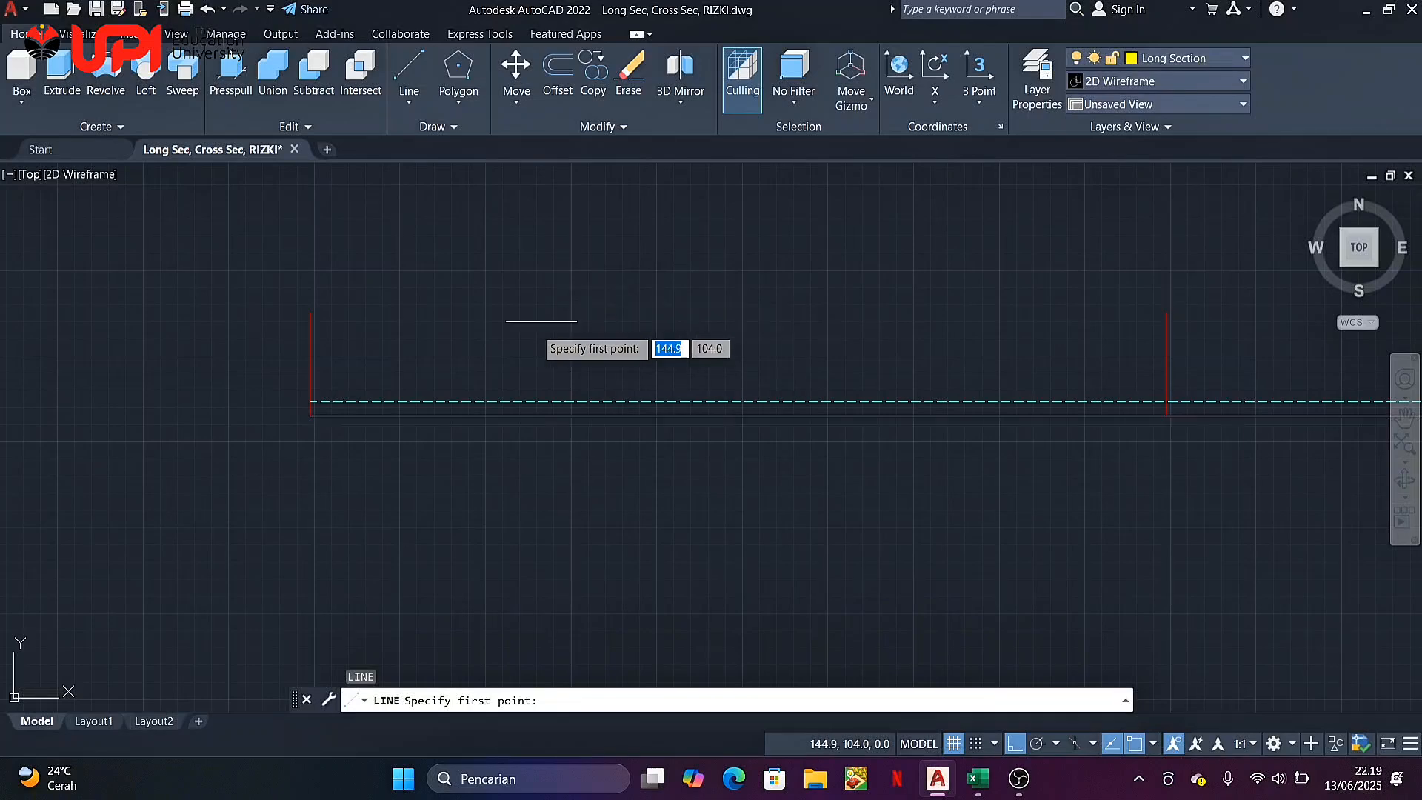
pyautogui.moveTo(762, 338); pyautogui.dragTo(571, 331, button='middle')
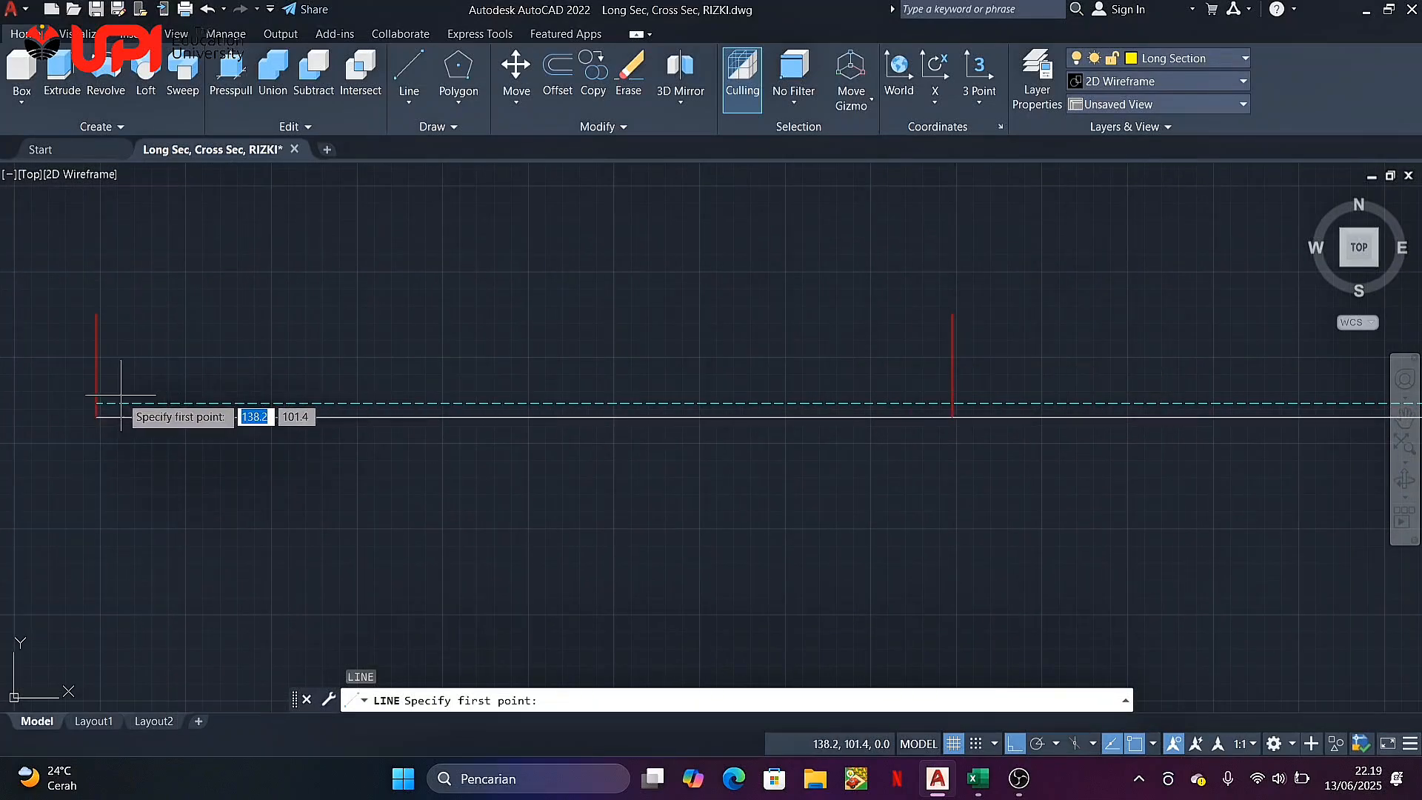
pyautogui.scroll(3, 122, 404)
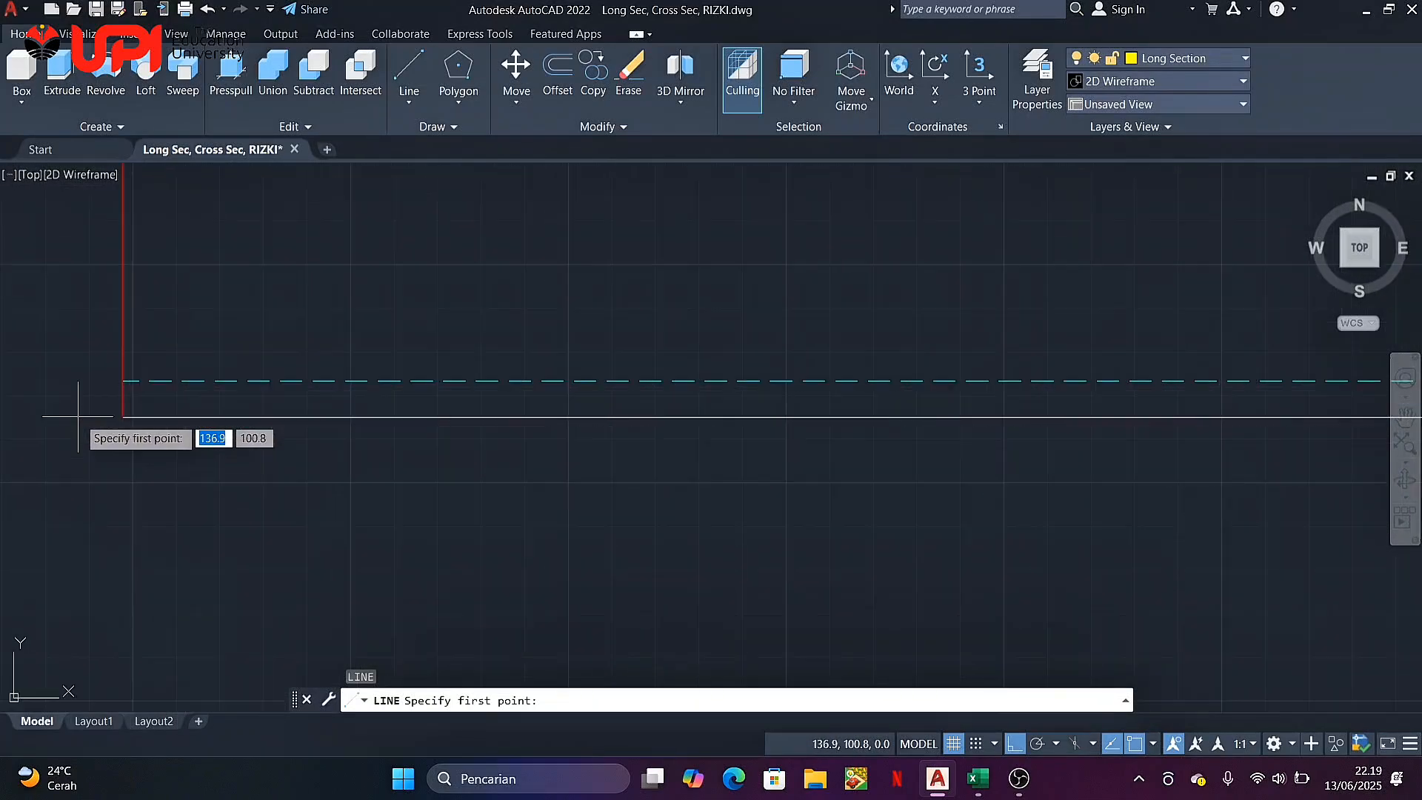
pyautogui.click(122, 417)
pyautogui.scroll(-3, 276, 409)
pyautogui.scroll(3, 815, 400)
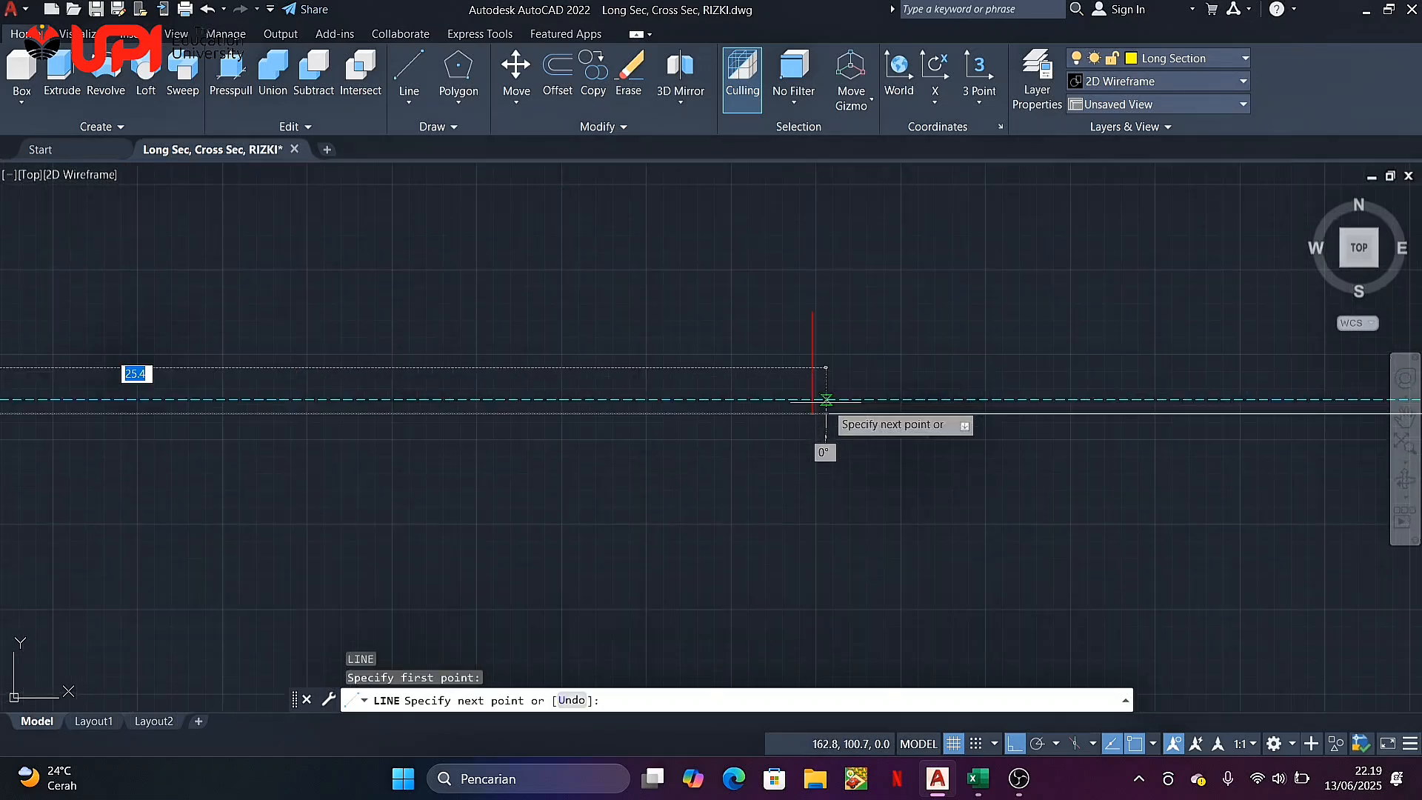
pyautogui.click(784, 393)
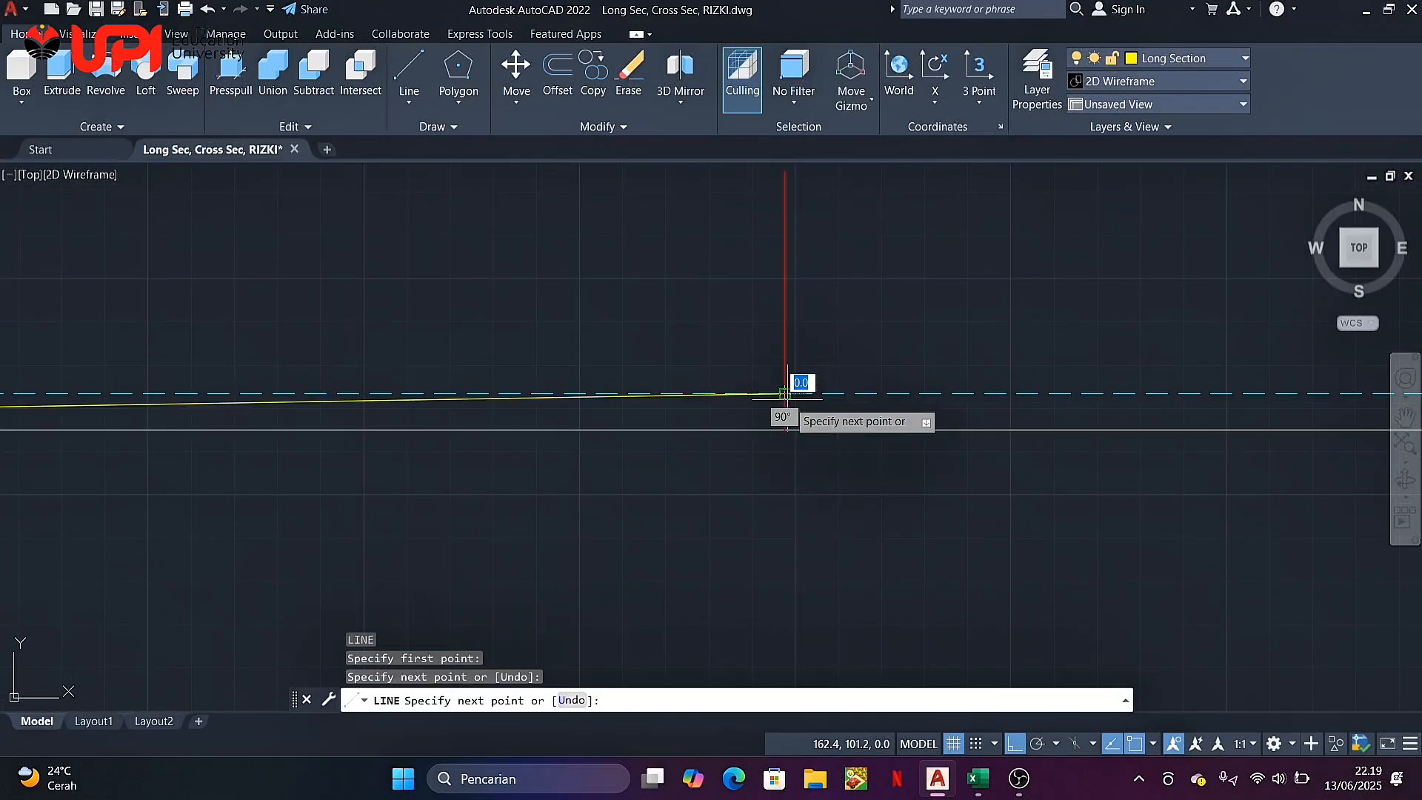
pyautogui.press('Return')
pyautogui.scroll(-2, 771, 420)
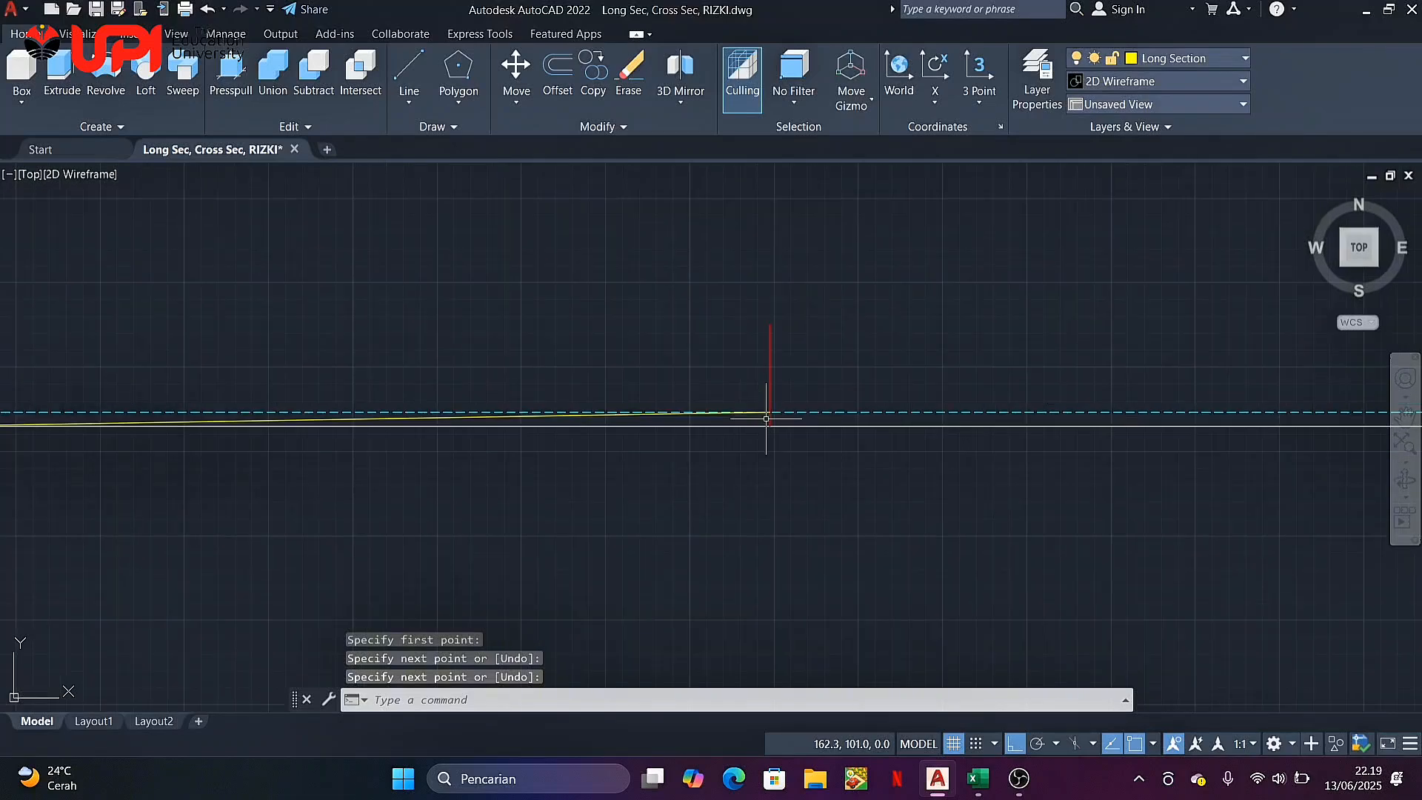
pyautogui.scroll(-2, 733, 445)
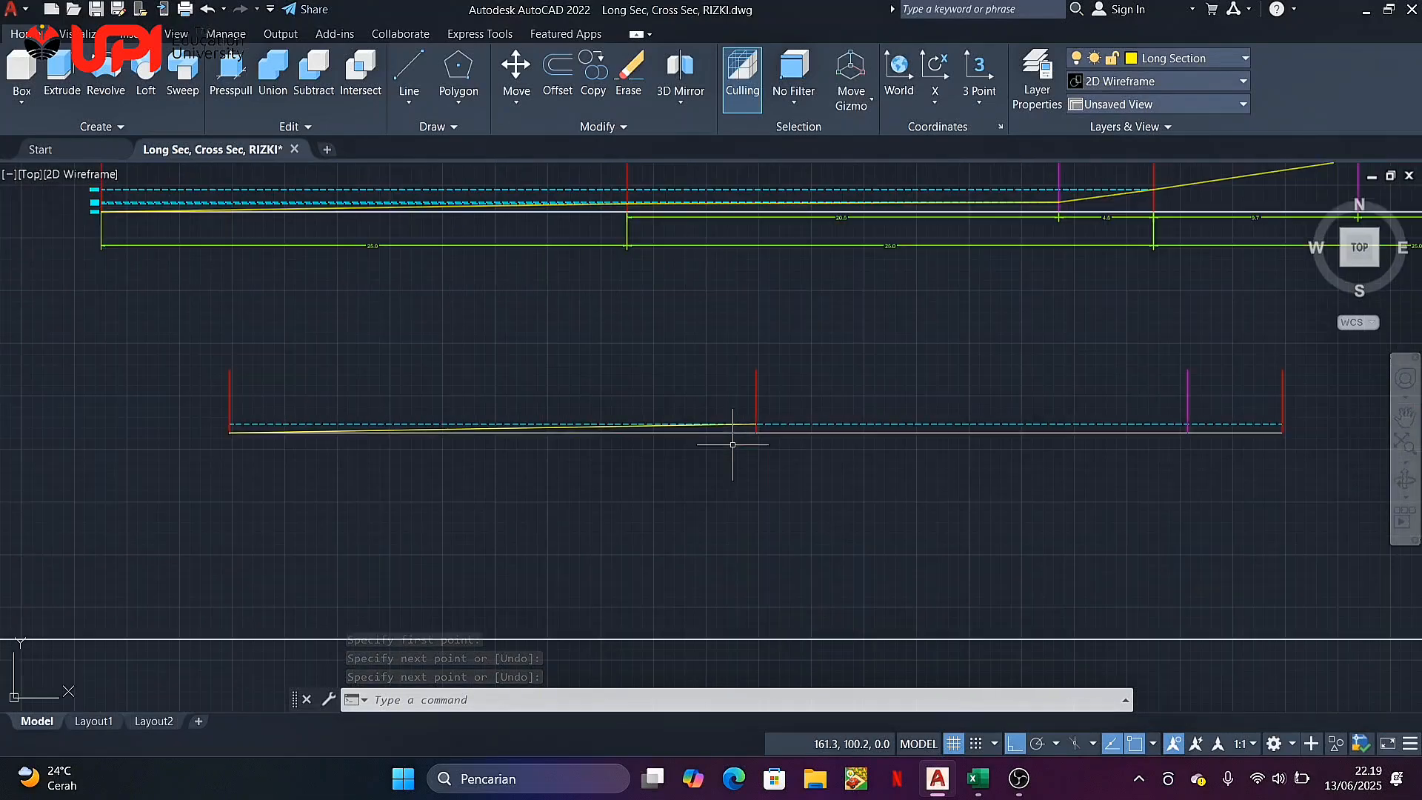
# Switch to the levelling data in Excel, look up the height difference from STA-25 to P1, and return to AutoCAD
pyautogui.click(975, 790)
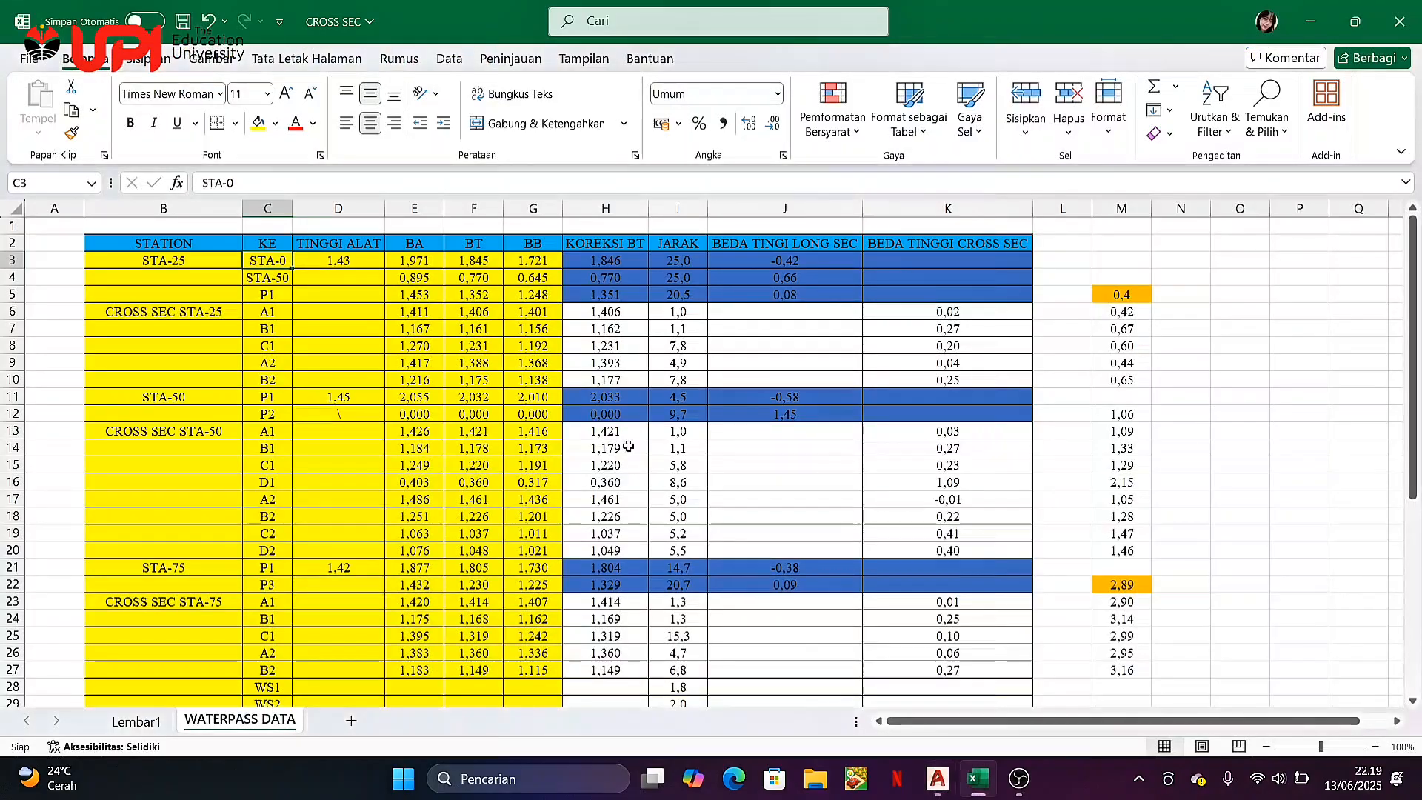
pyautogui.click(279, 279)
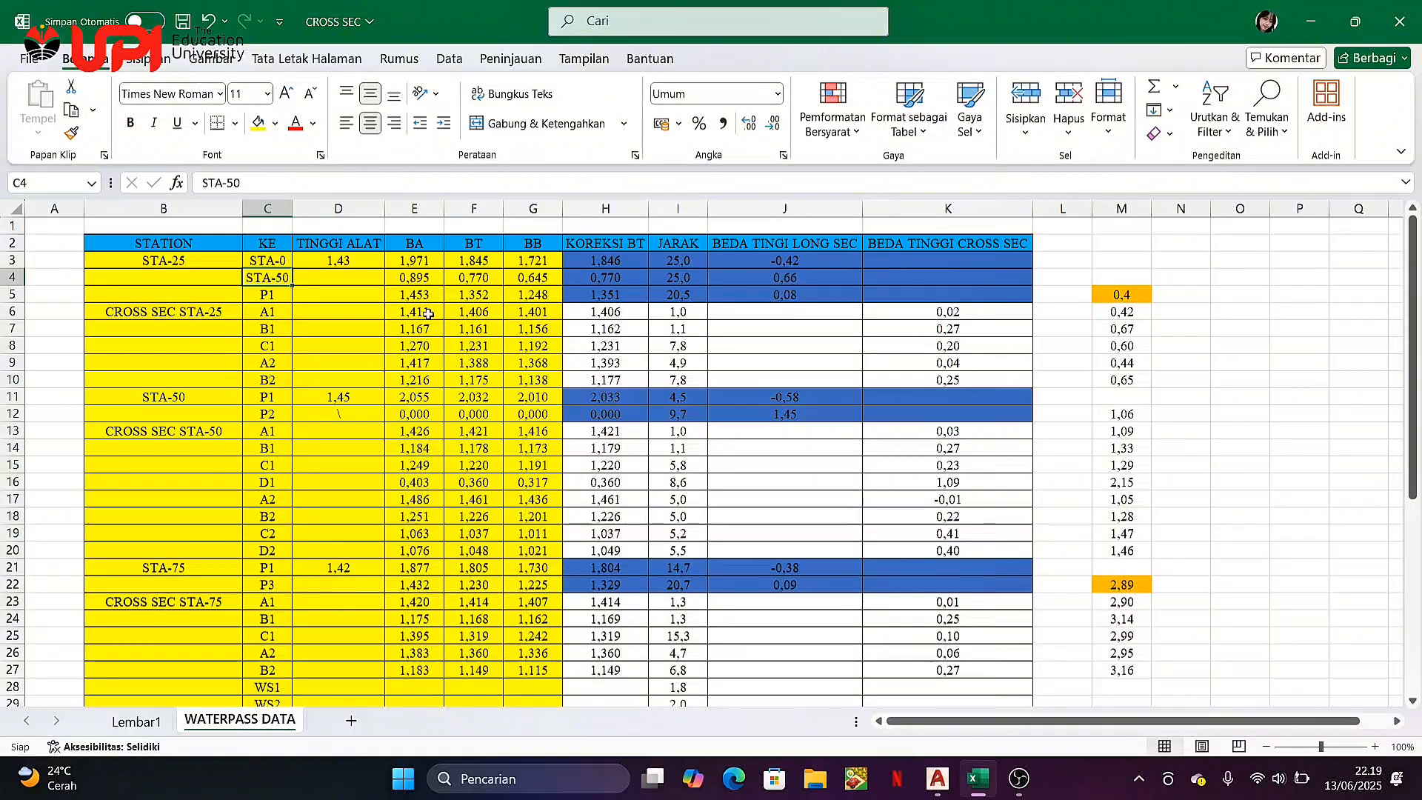
pyautogui.click(274, 294)
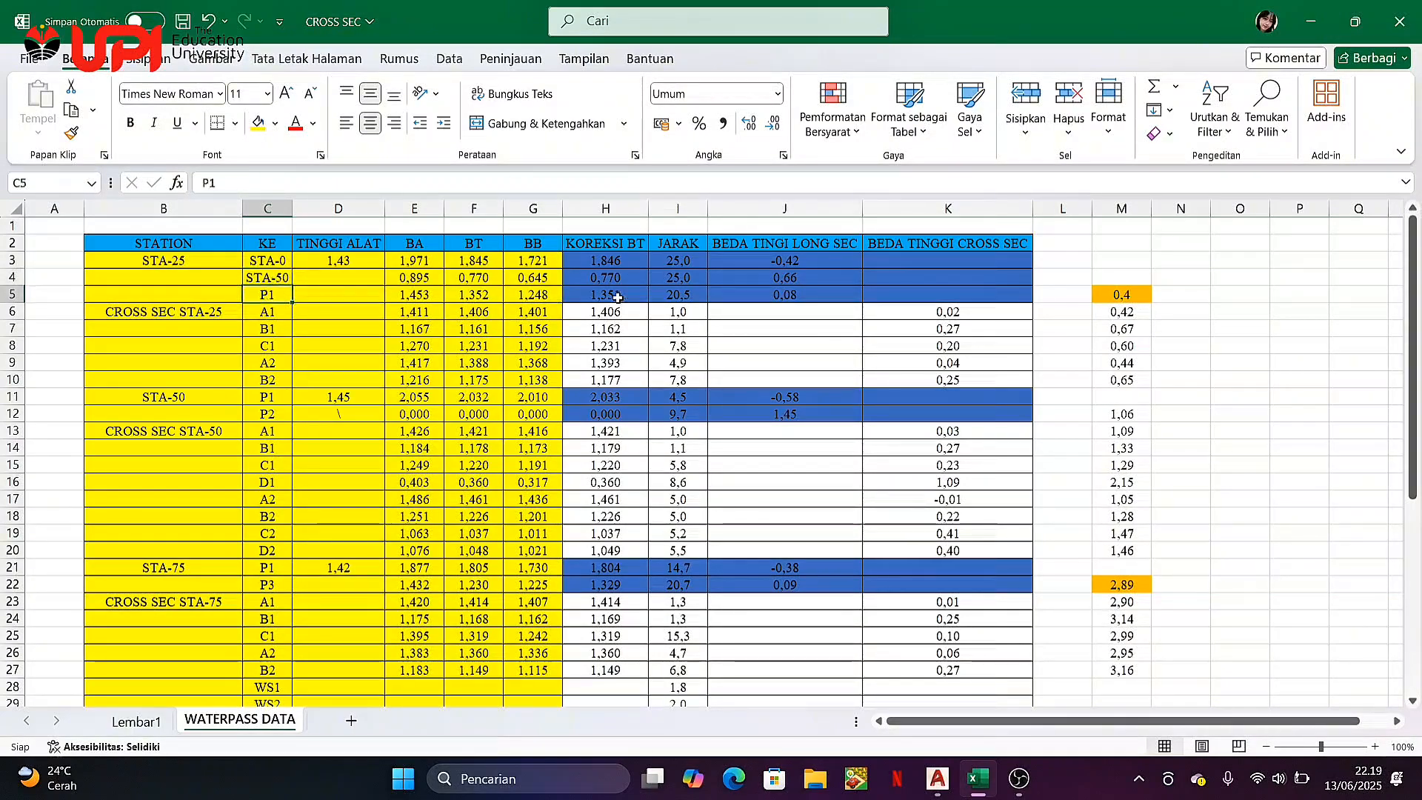
pyautogui.click(784, 295)
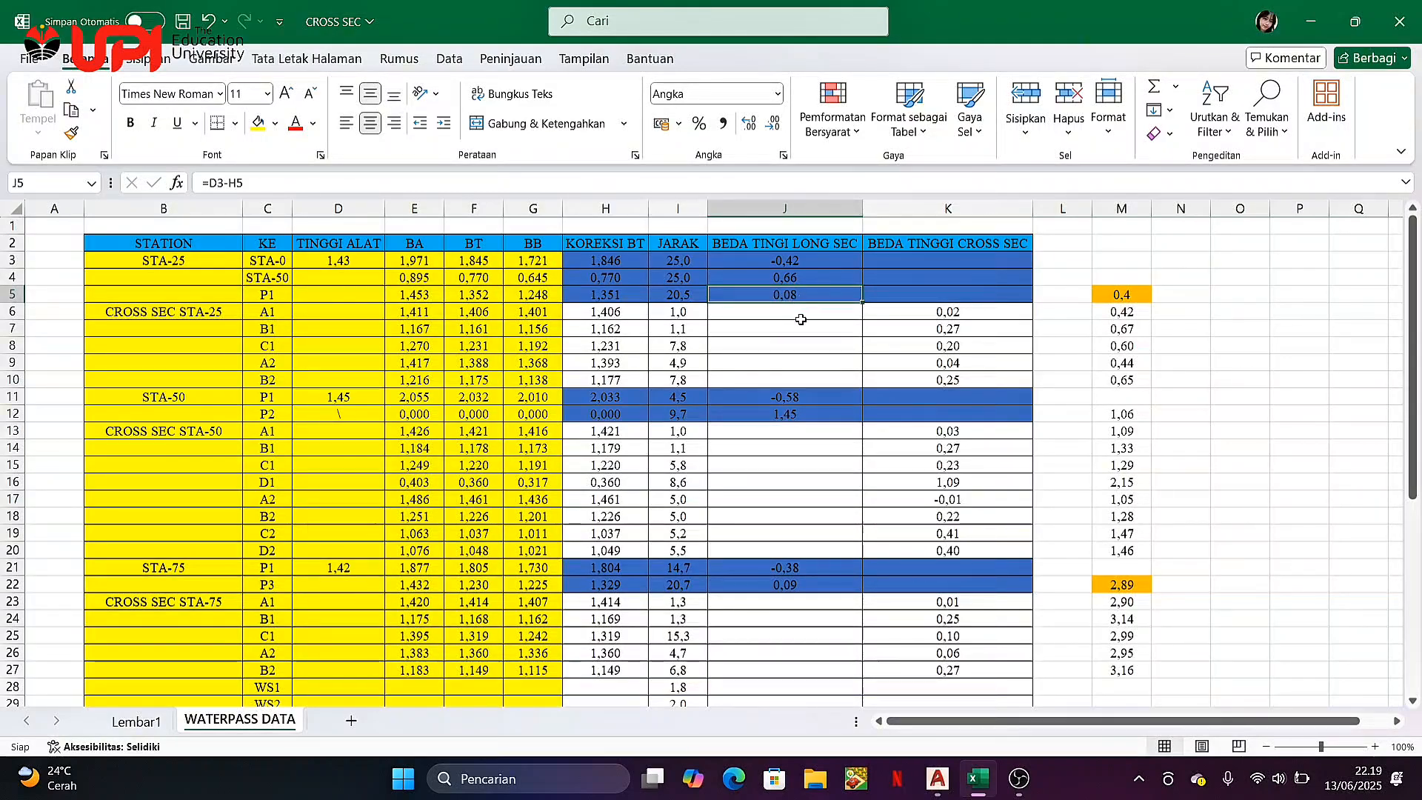
pyautogui.moveTo(949, 786)
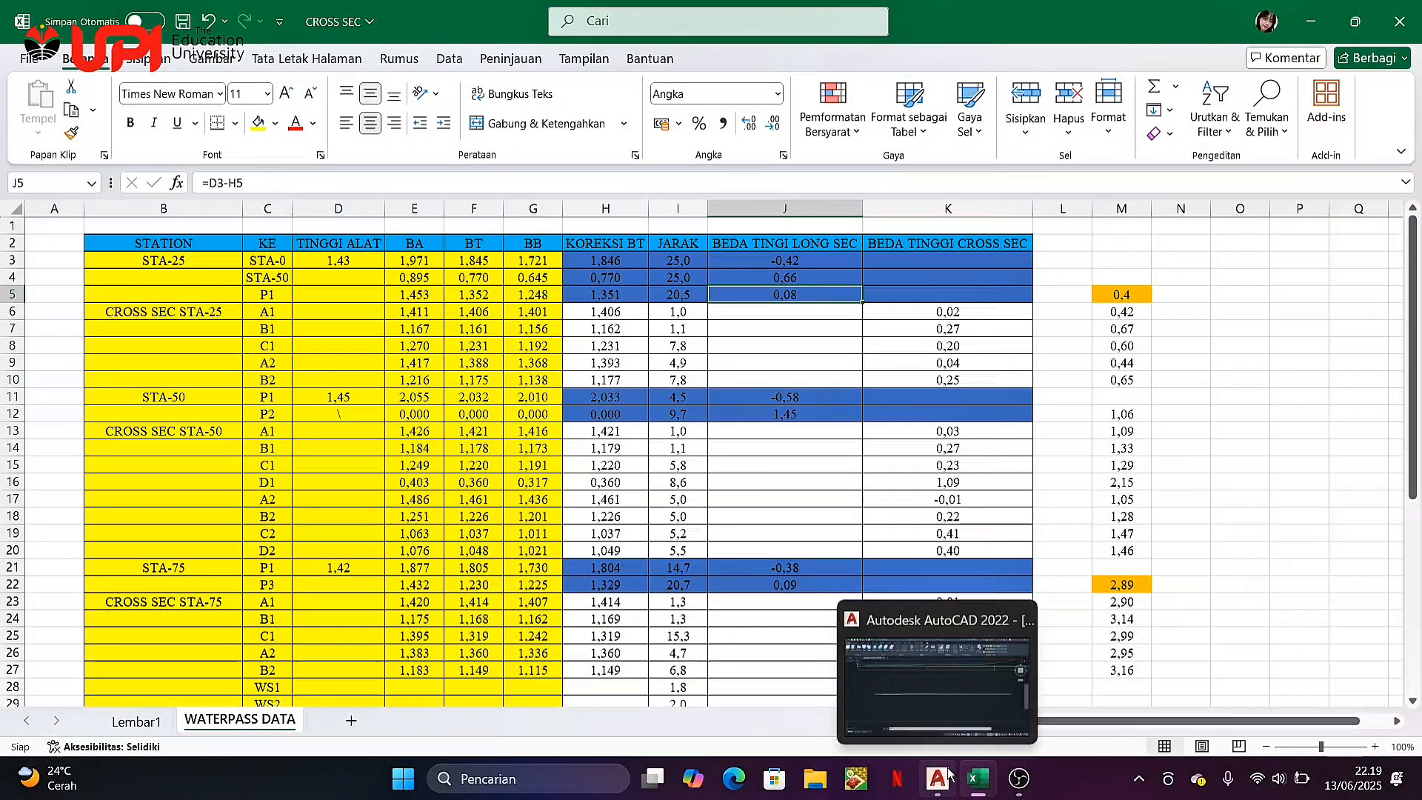
pyautogui.click(976, 778)
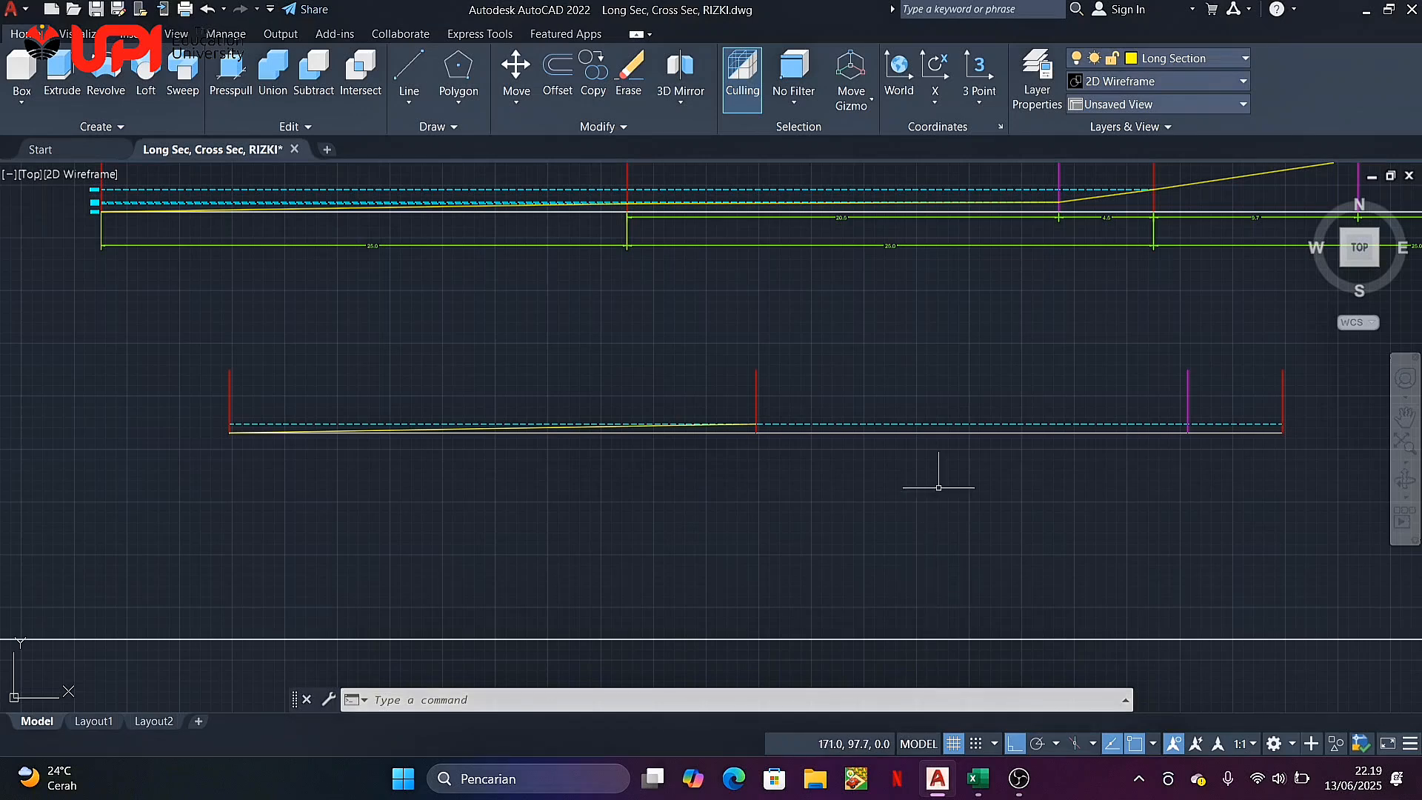
pyautogui.click(674, 365)
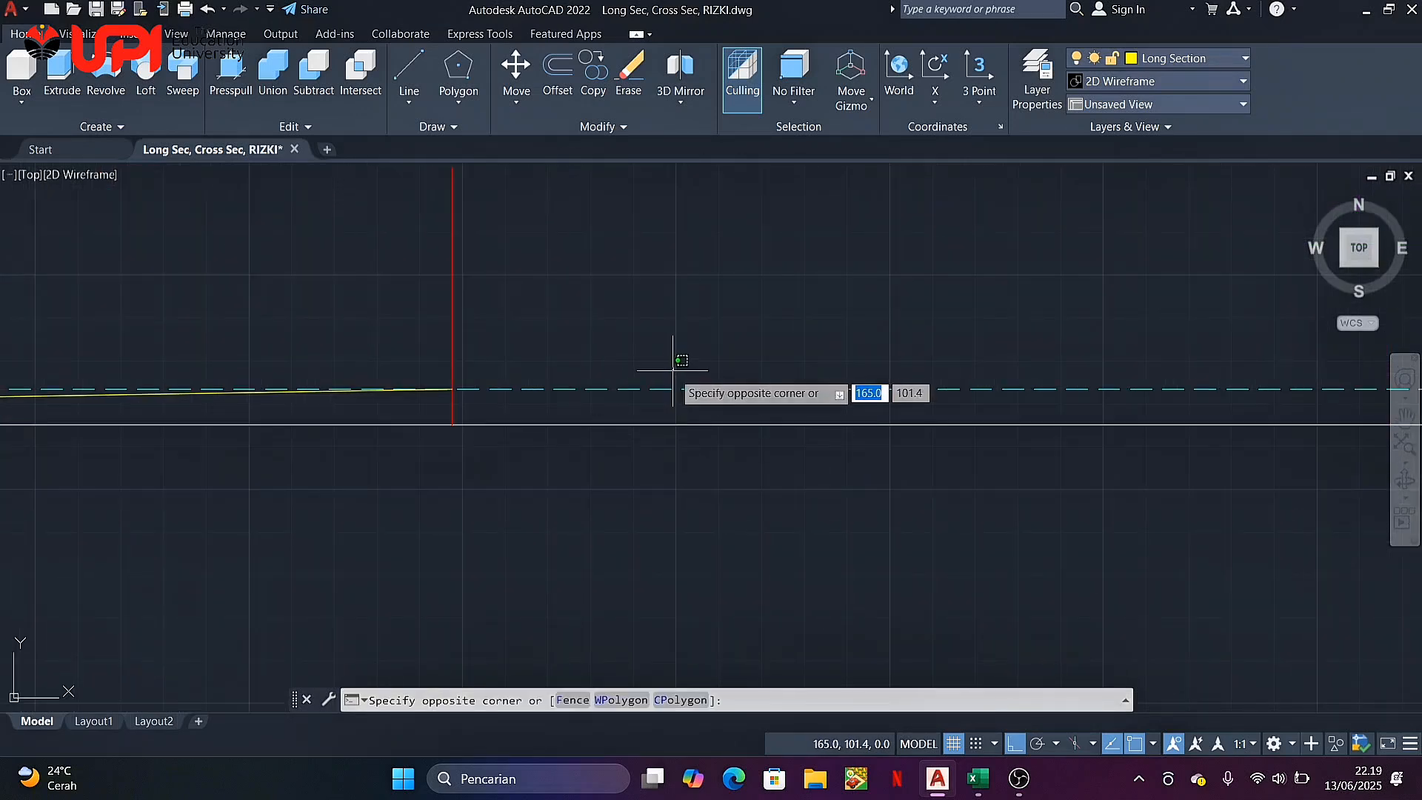
pyautogui.click(649, 399)
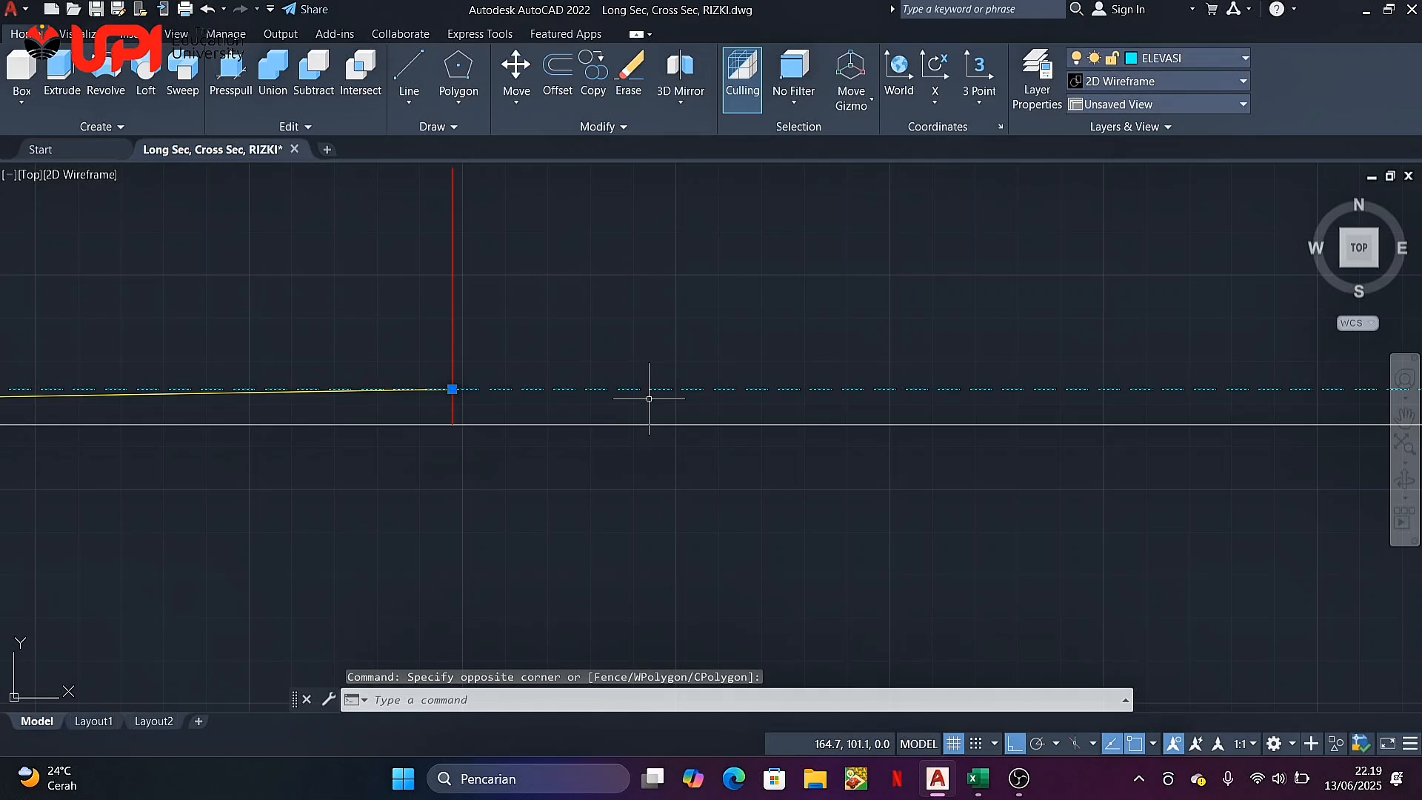
pyautogui.press('Escape')
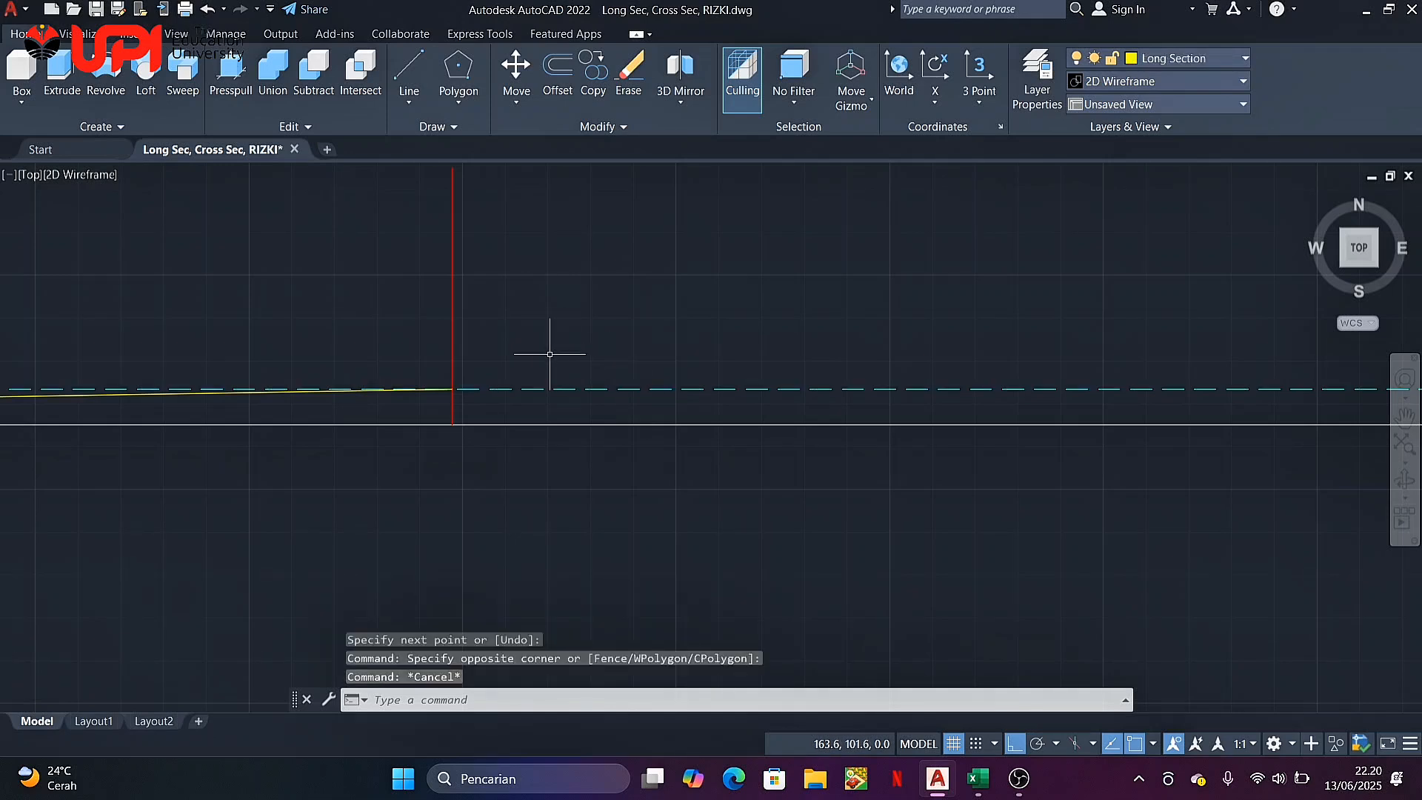
# Offset the dashed elevation line 0.08 units upward
pyautogui.scroll(-4, 552, 353)
pyautogui.scroll(-3, 509, 324)
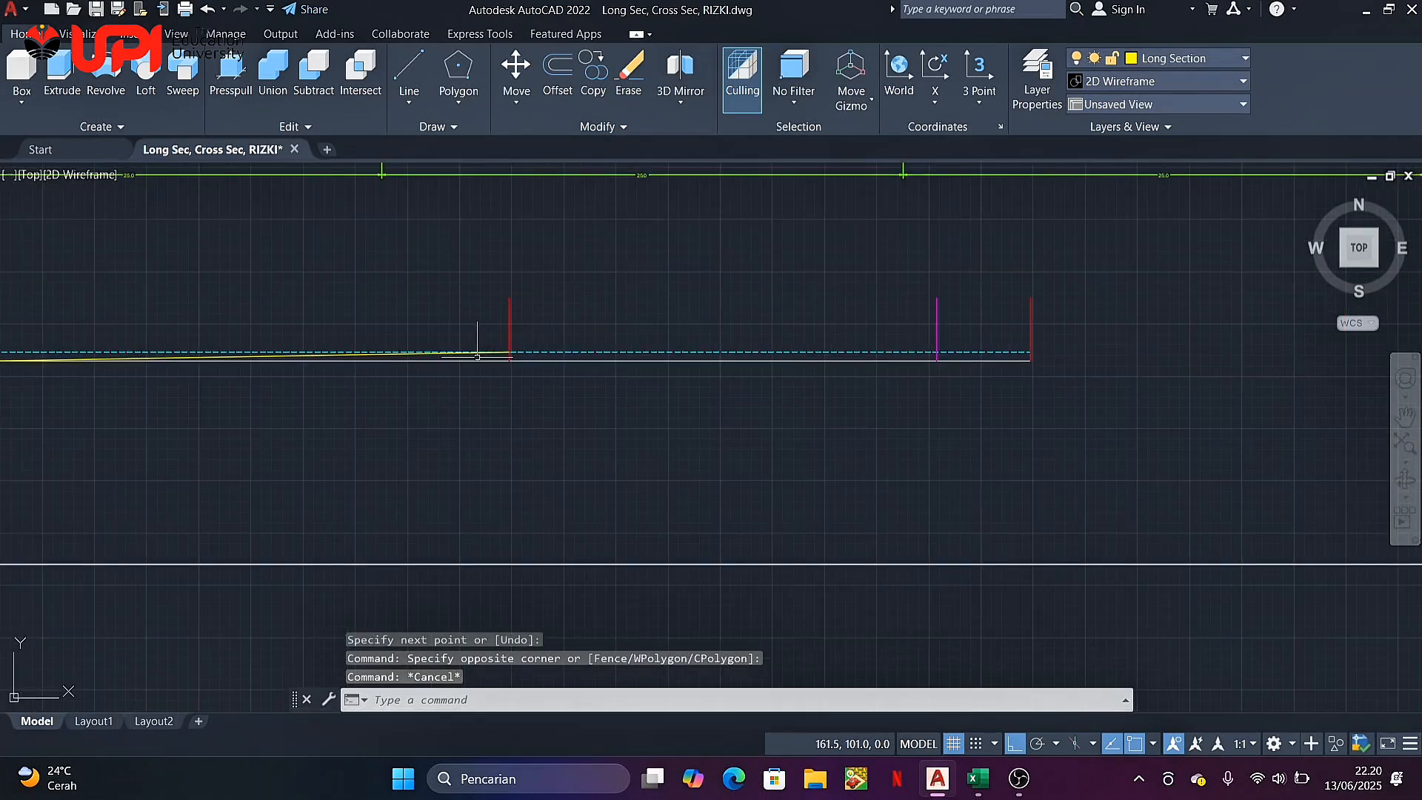
pyautogui.moveTo(387, 345); pyautogui.dragTo(466, 342, button='middle')
pyautogui.scroll(5, 591, 356)
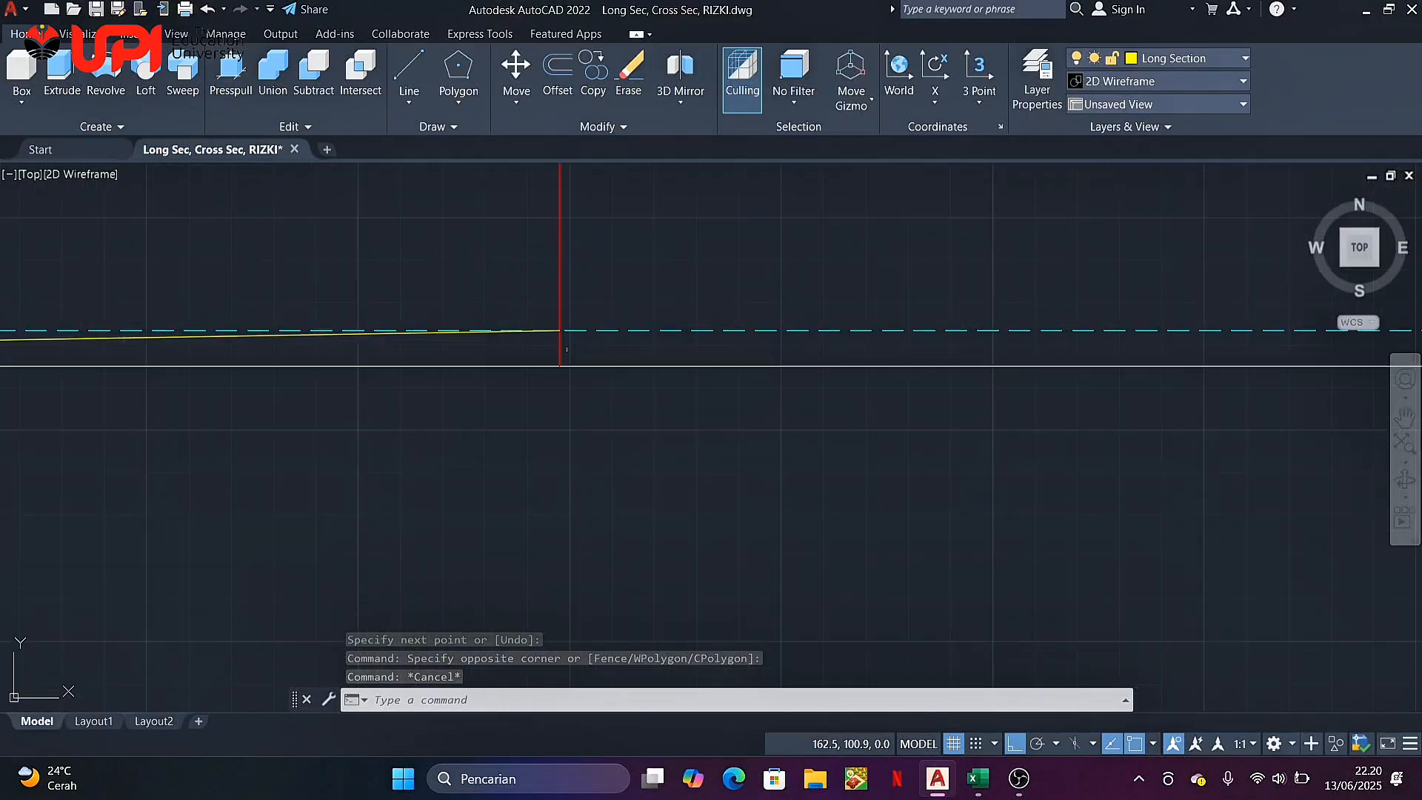
pyautogui.moveTo(649, 314)
pyautogui.mouseDown(button='middle')
pyautogui.moveTo(701, 313)
pyautogui.moveTo(619, 351)
pyautogui.mouseUp(button='middle')
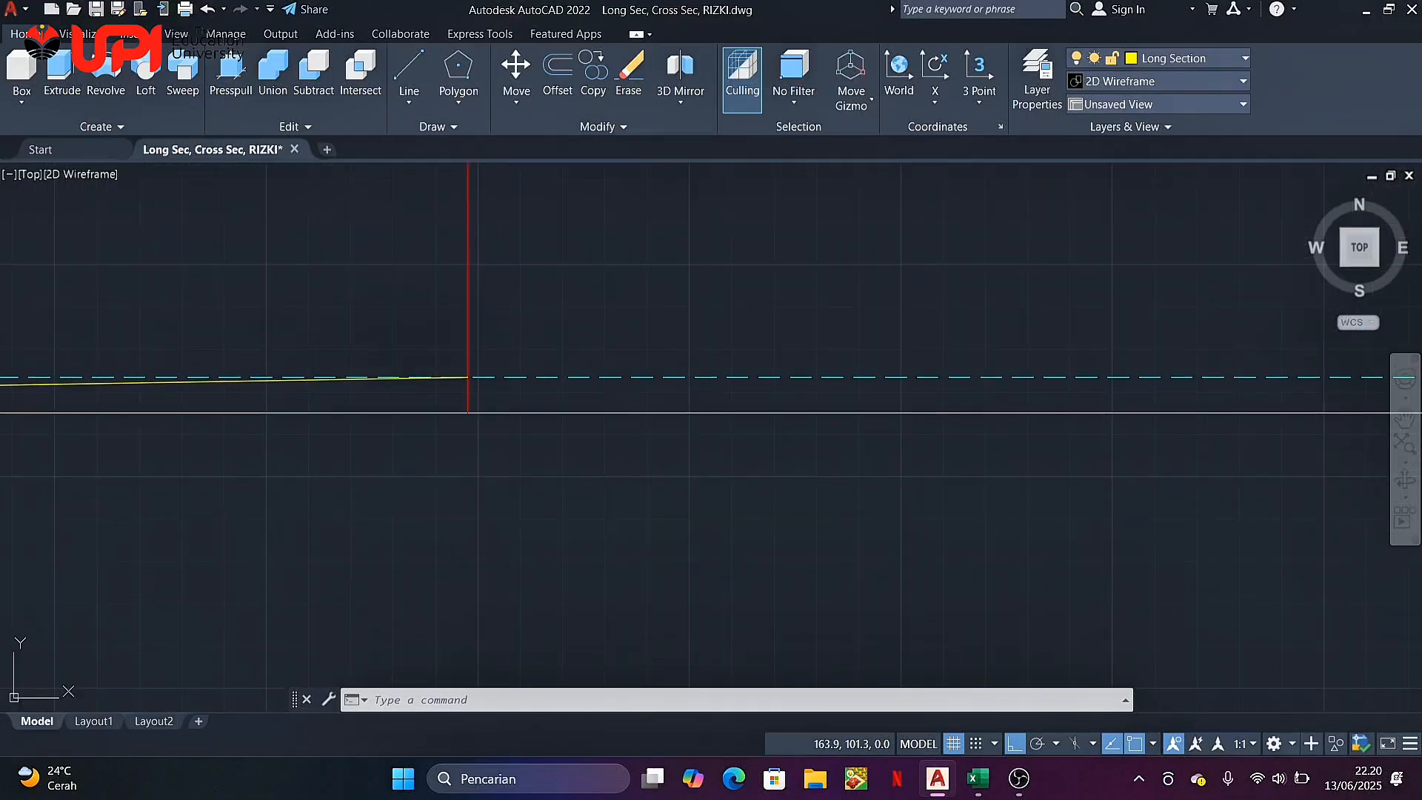
pyautogui.click(682, 377)
pyautogui.click(649, 396)
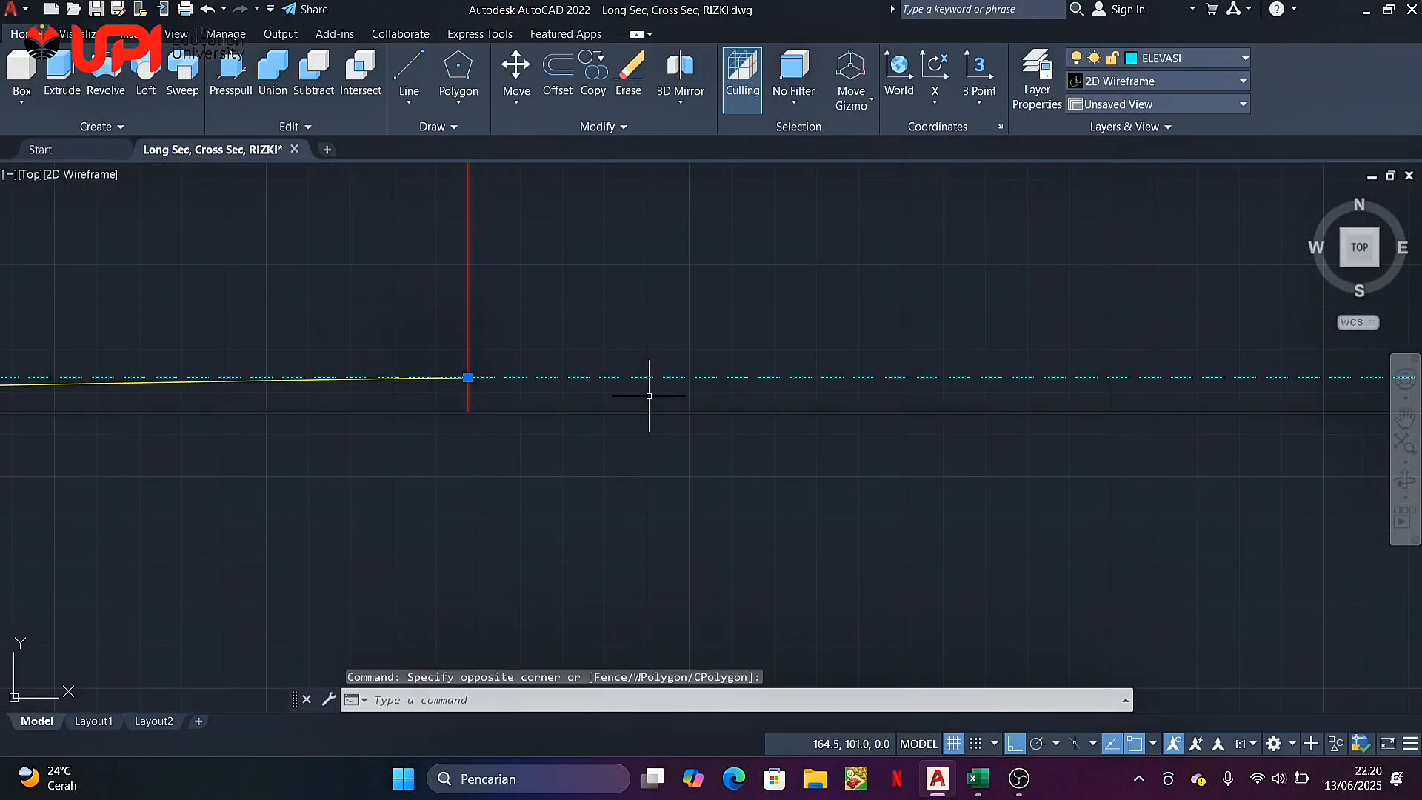
pyautogui.write('o')
pyautogui.press('Return')
pyautogui.press('Return')
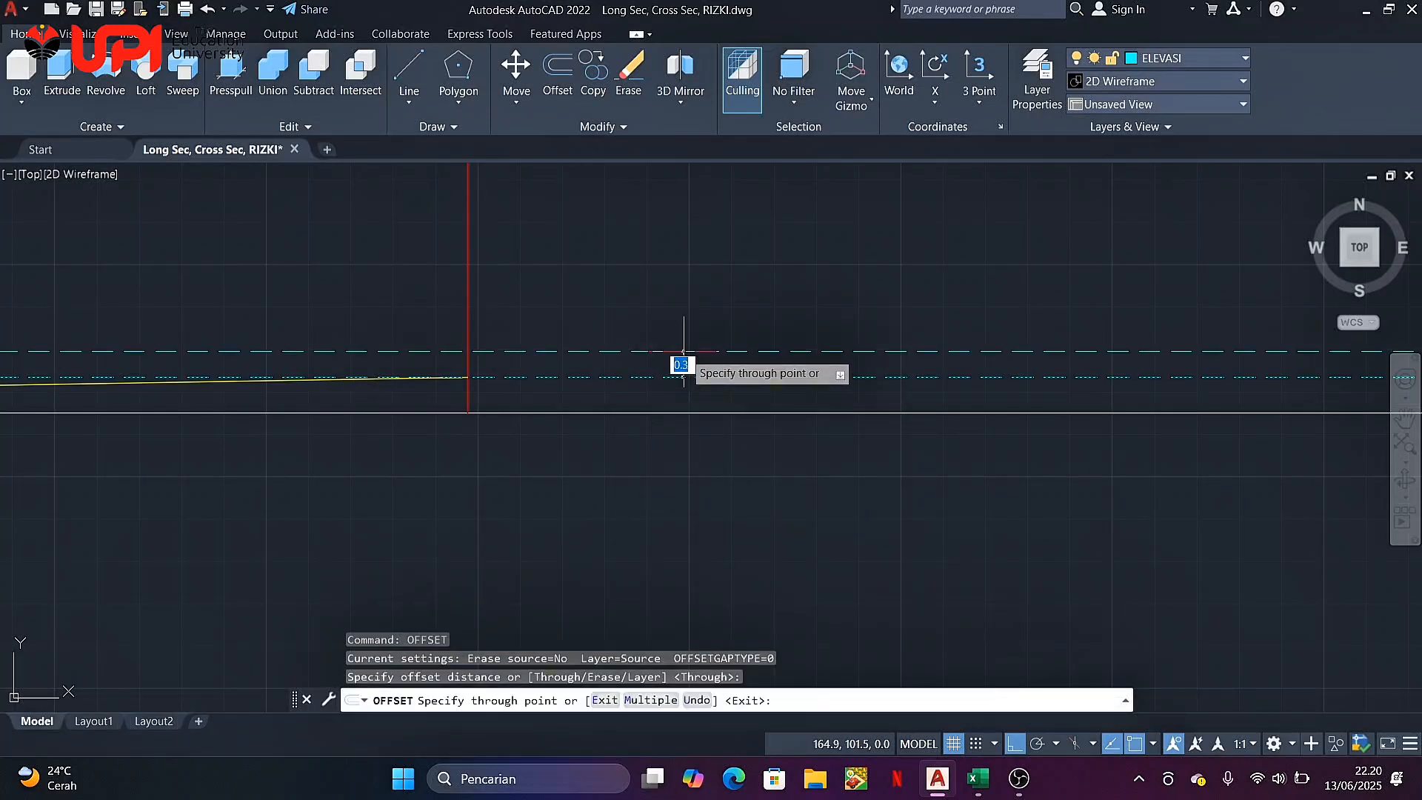
pyautogui.write('0.08')
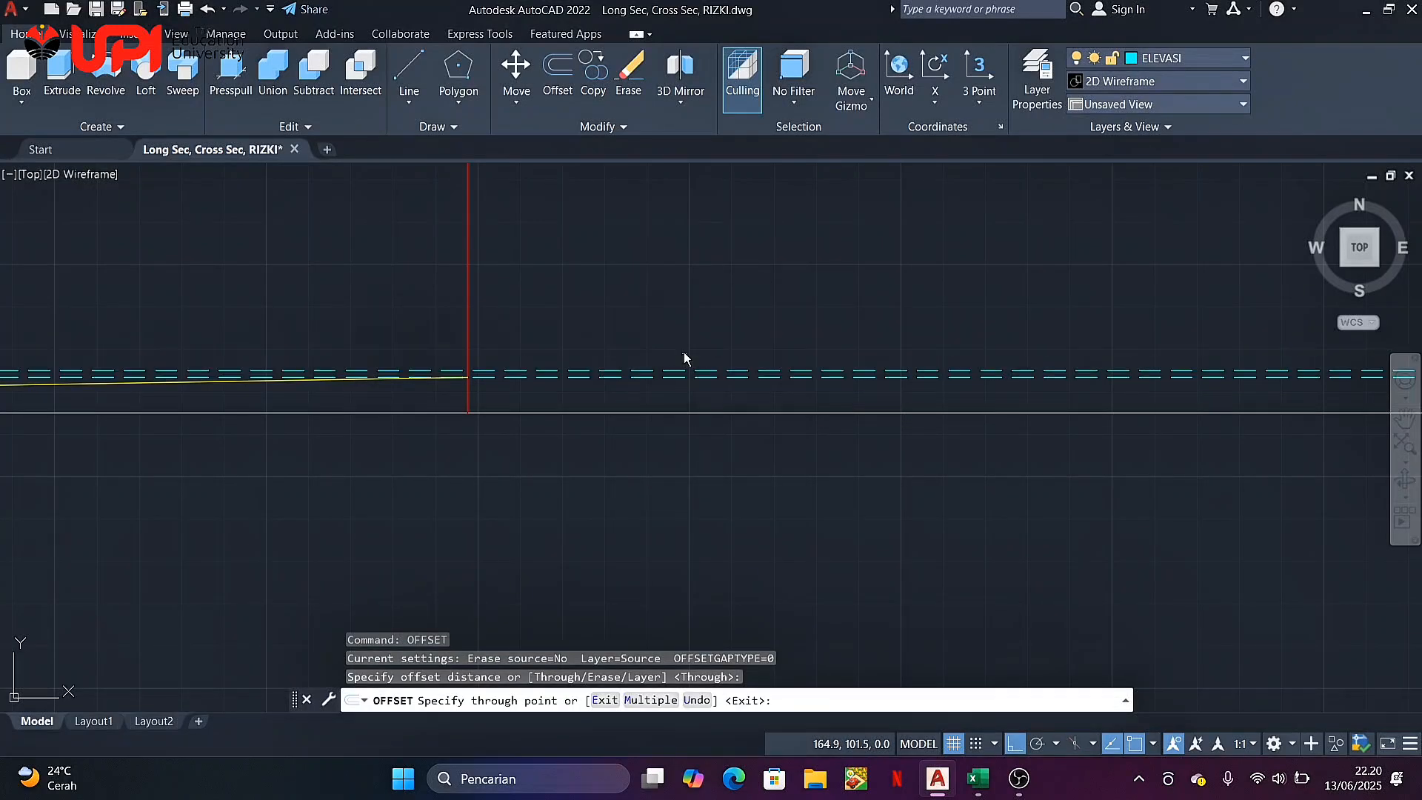
pyautogui.press('Return')
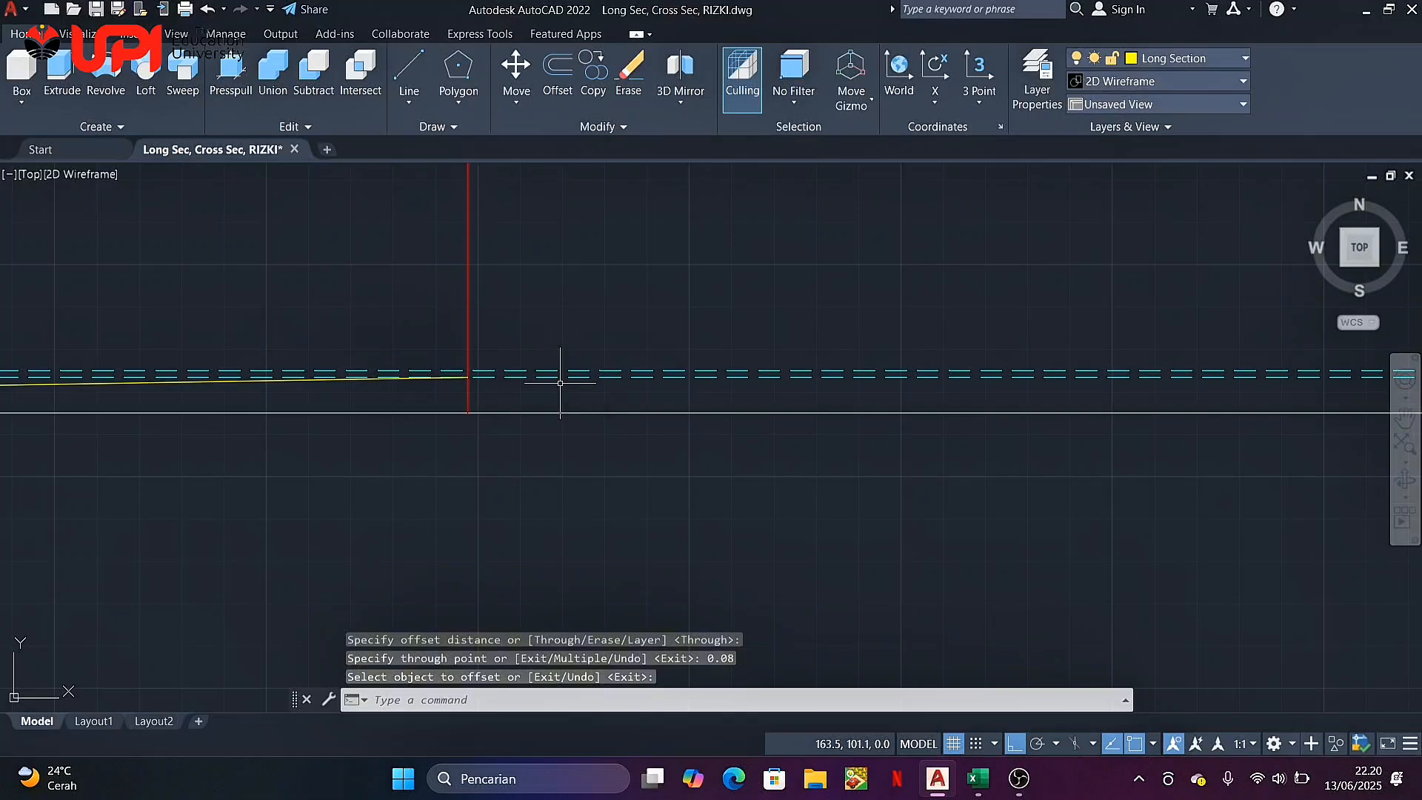
# Draw a line from the long-section line's end at STA-25 to where the upper elevation line meets the P1 line
pyautogui.write('l')
pyautogui.press('Return')
pyautogui.scroll(4, 484, 386)
pyautogui.click(443, 363)
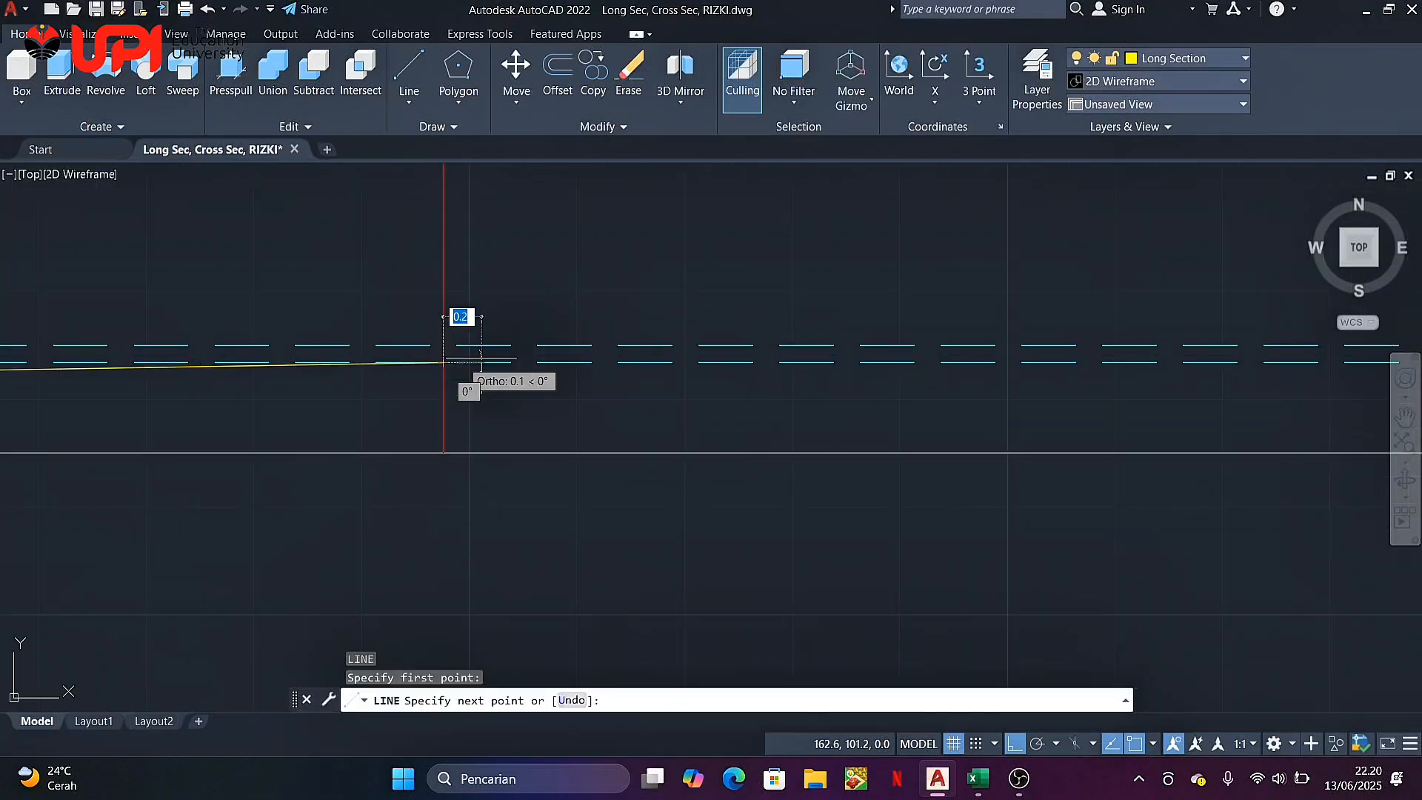
pyautogui.scroll(-8, 482, 360)
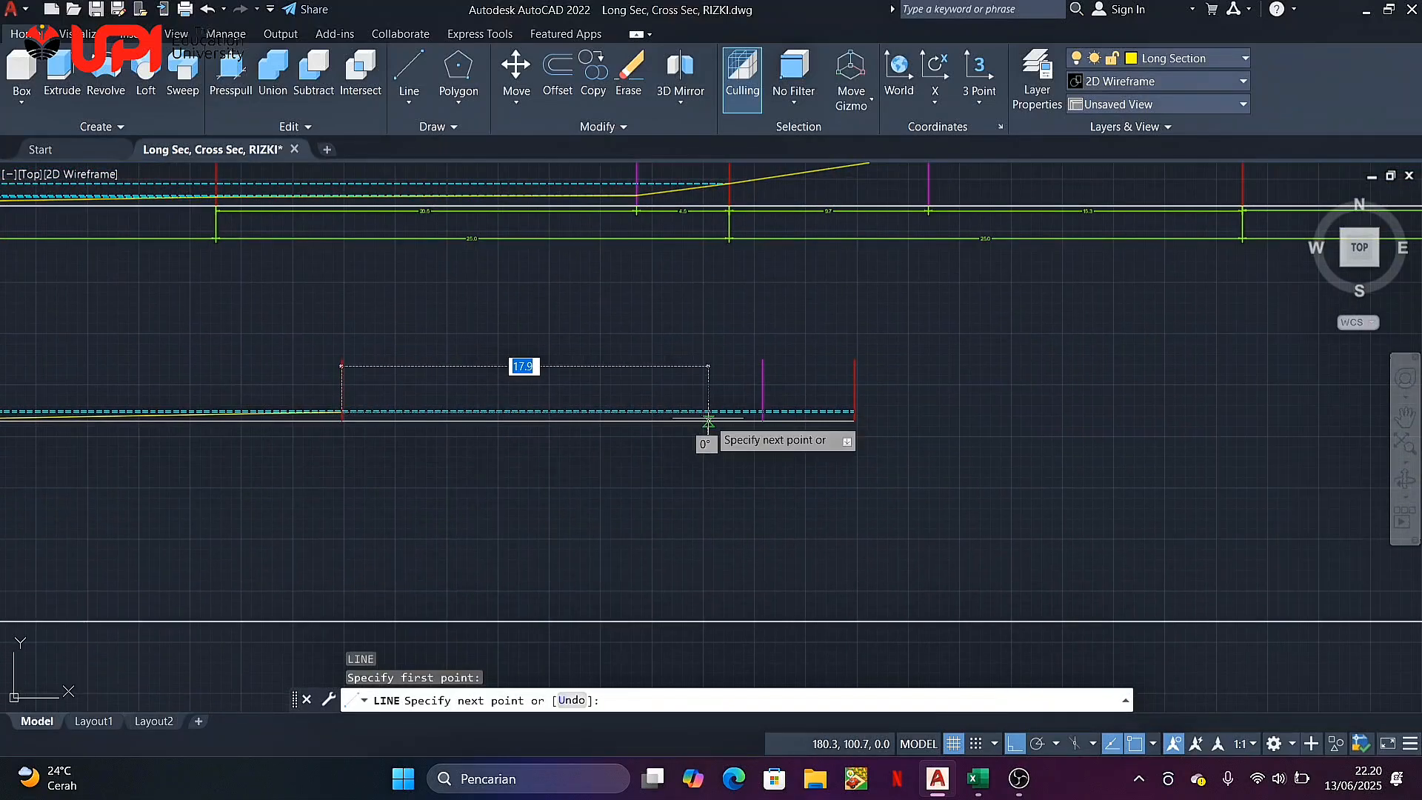
pyautogui.scroll(6, 708, 420)
pyautogui.scroll(2, 969, 403)
pyautogui.moveTo(968, 404); pyautogui.dragTo(532, 421, button='middle')
pyautogui.scroll(3, 700, 450)
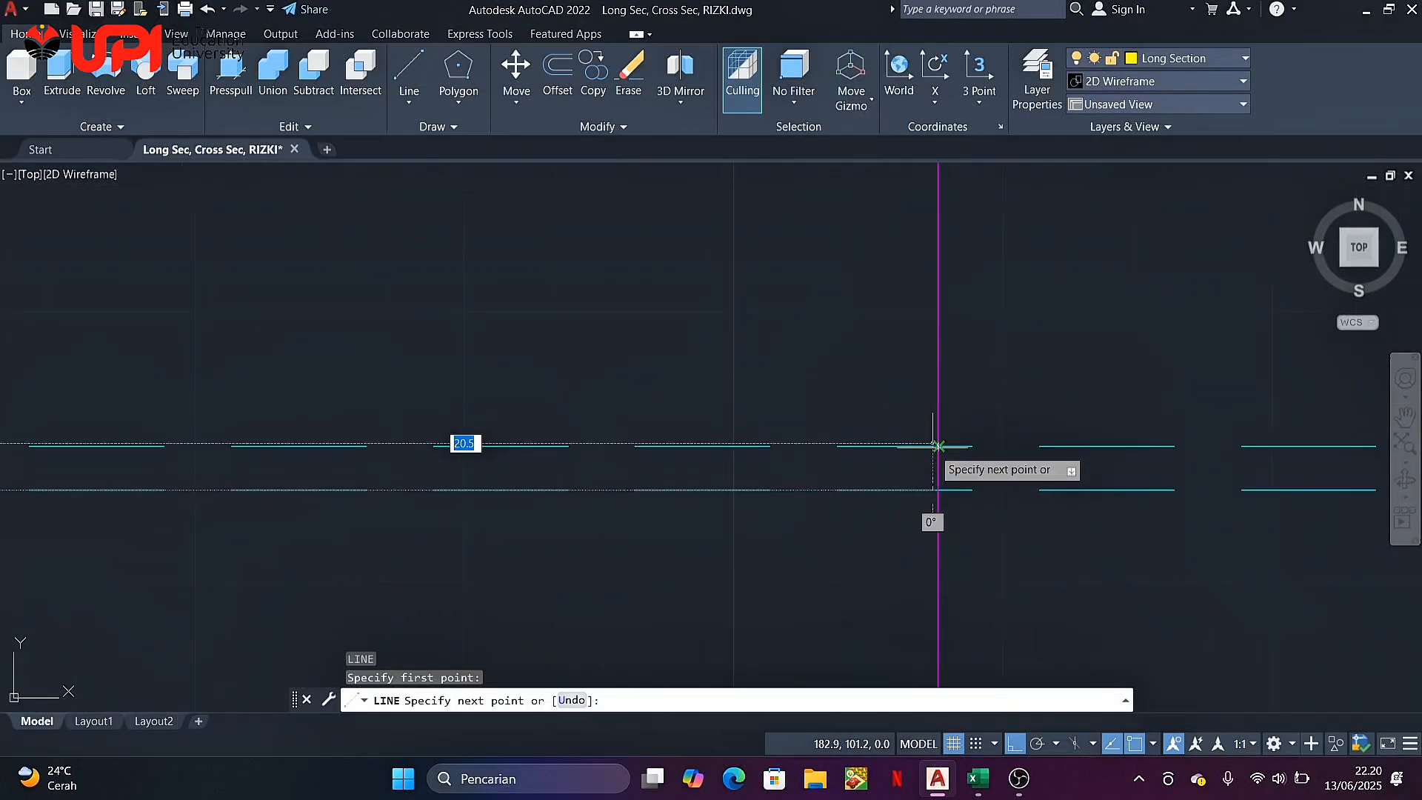
pyautogui.click(938, 446)
pyautogui.press('Return')
pyautogui.scroll(-2, 815, 429)
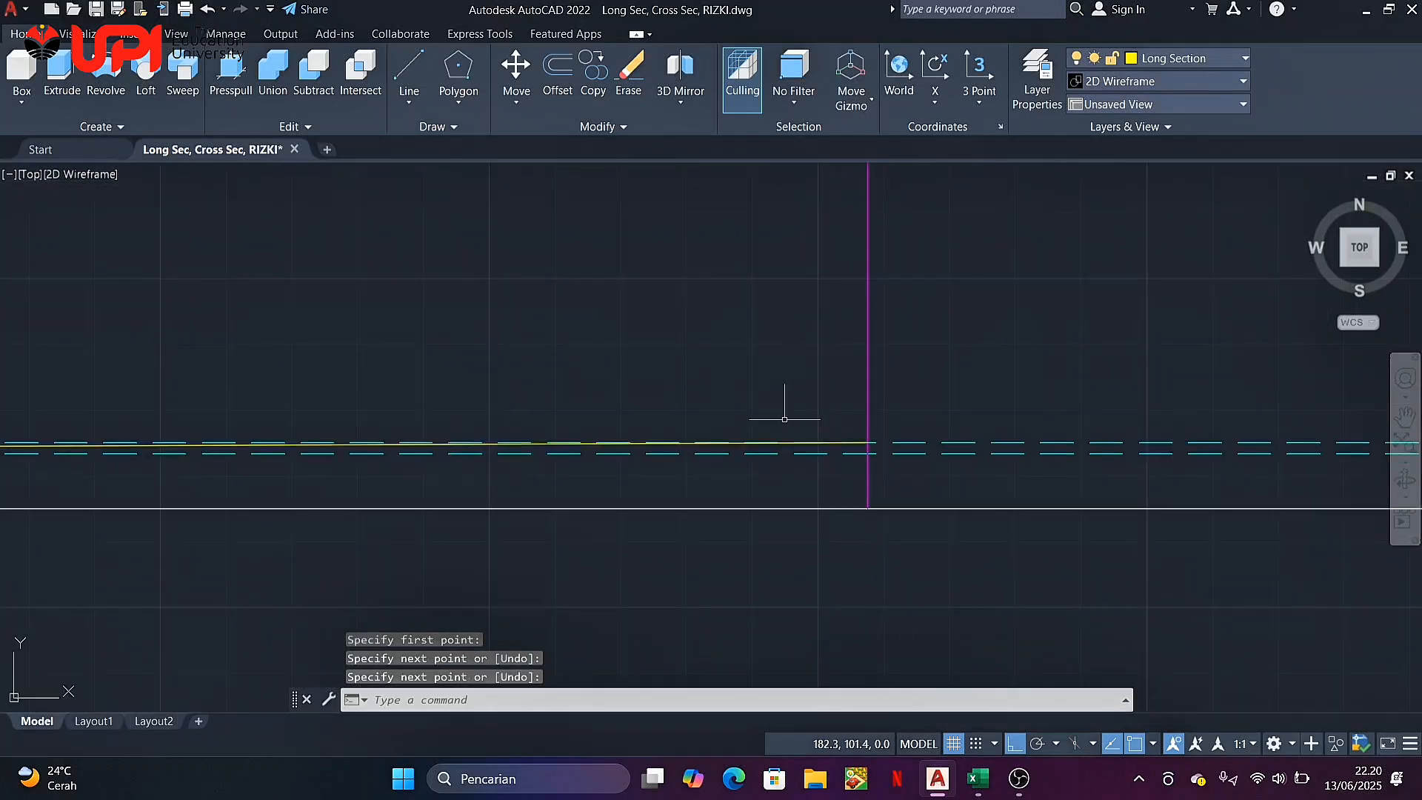
pyautogui.scroll(-5, 784, 419)
pyautogui.moveTo(562, 356); pyautogui.dragTo(600, 352, button='middle')
pyautogui.scroll(-2, 614, 355)
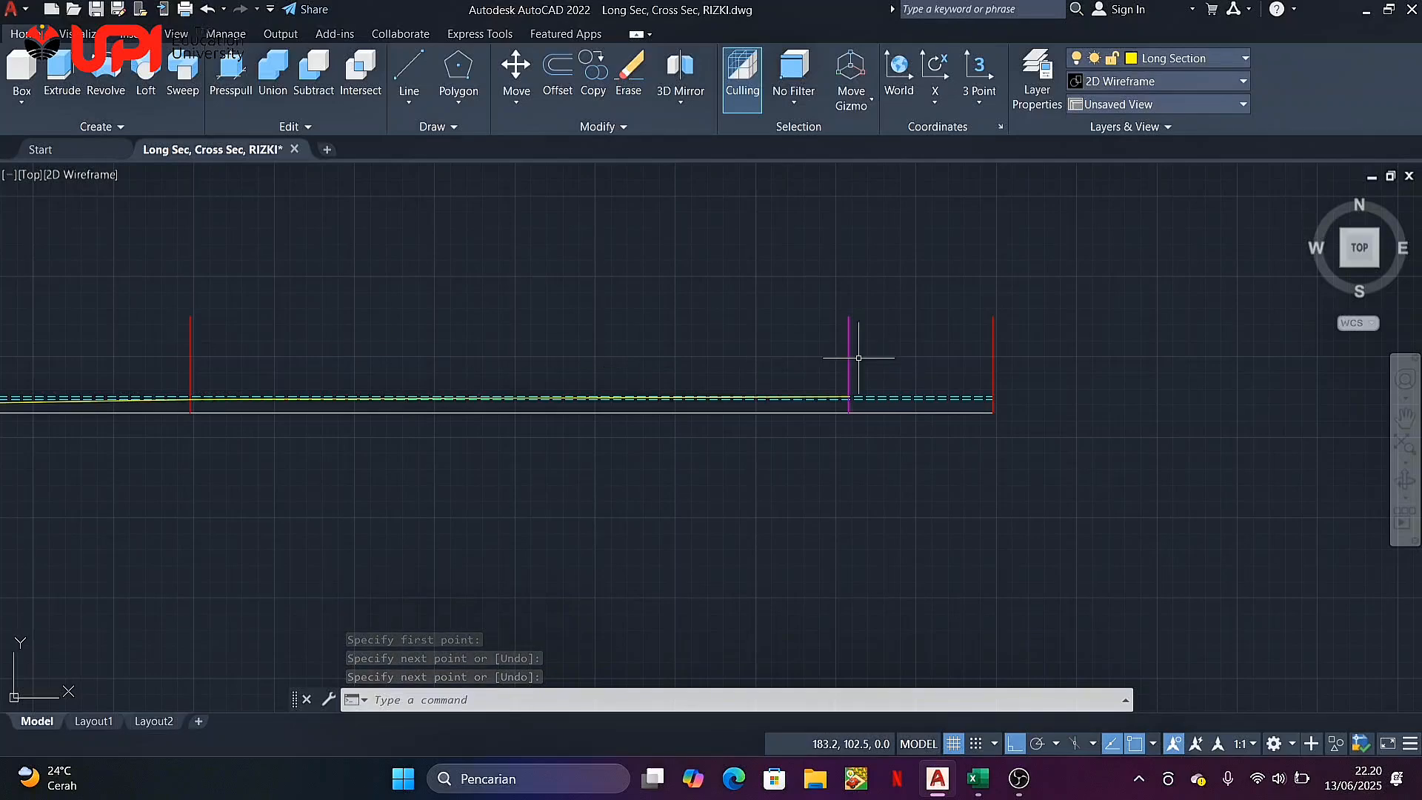
# Switch to the levelling data in Excel and look up the height difference from STA-50 to P1
pyautogui.click(978, 778)
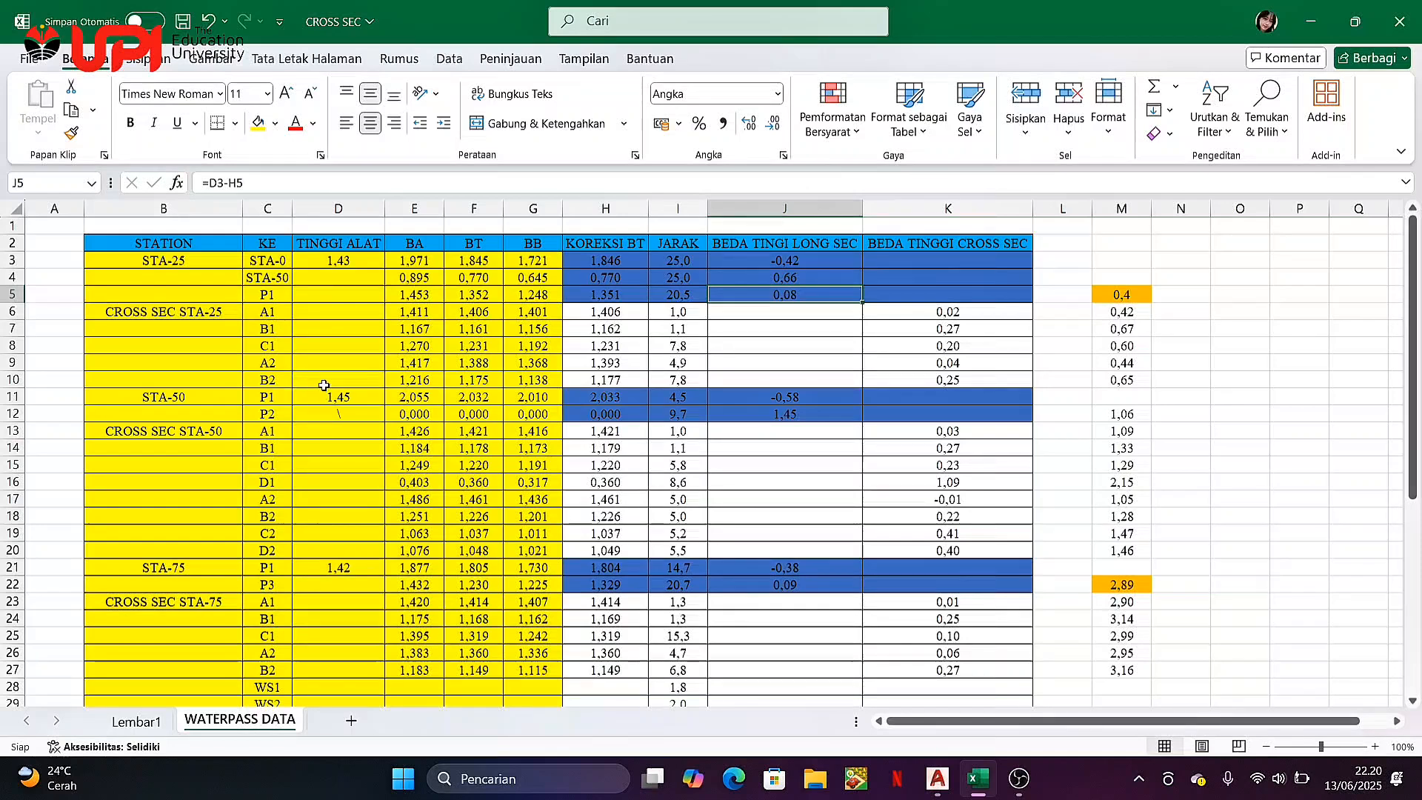
pyautogui.click(264, 401)
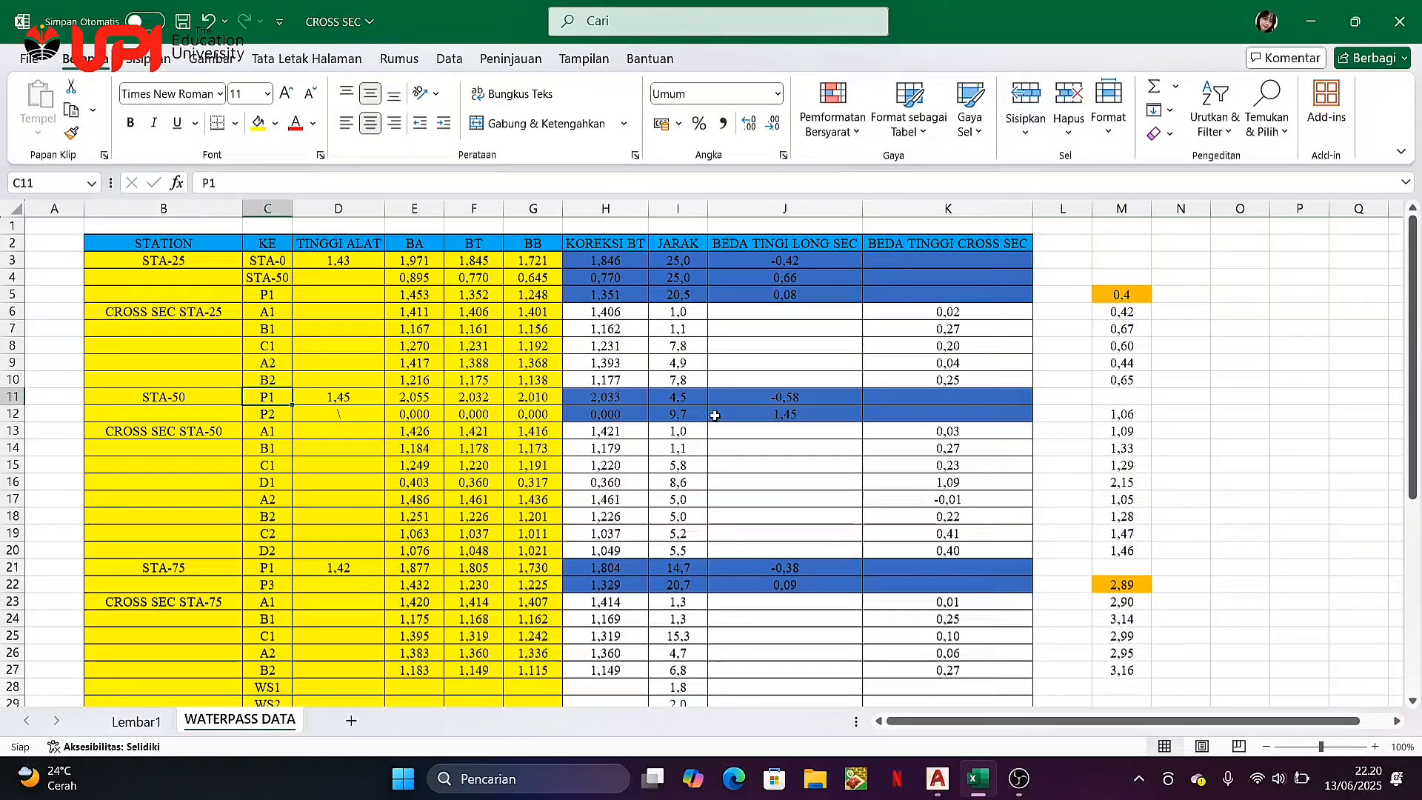
pyautogui.click(787, 403)
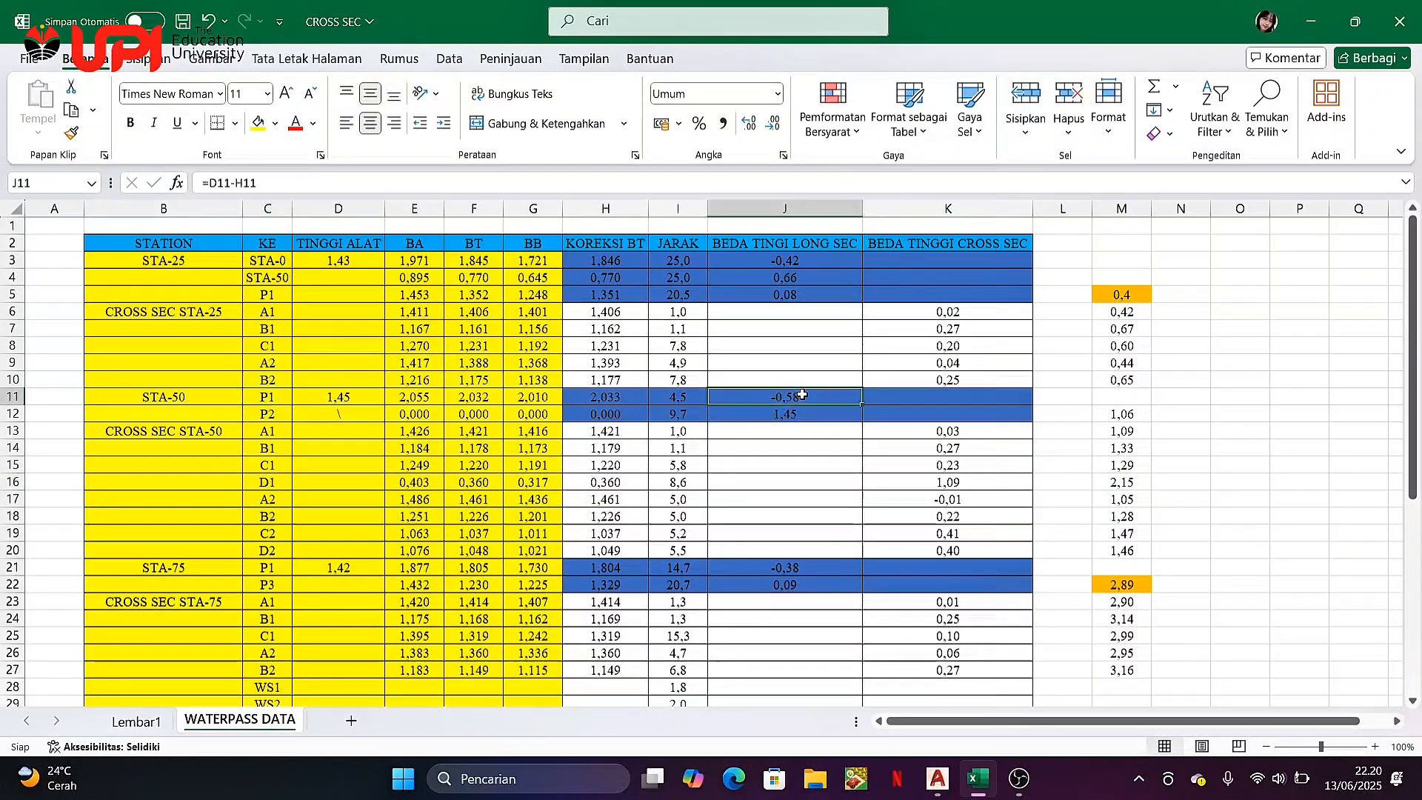
pyautogui.click(205, 399)
pyautogui.click(266, 398)
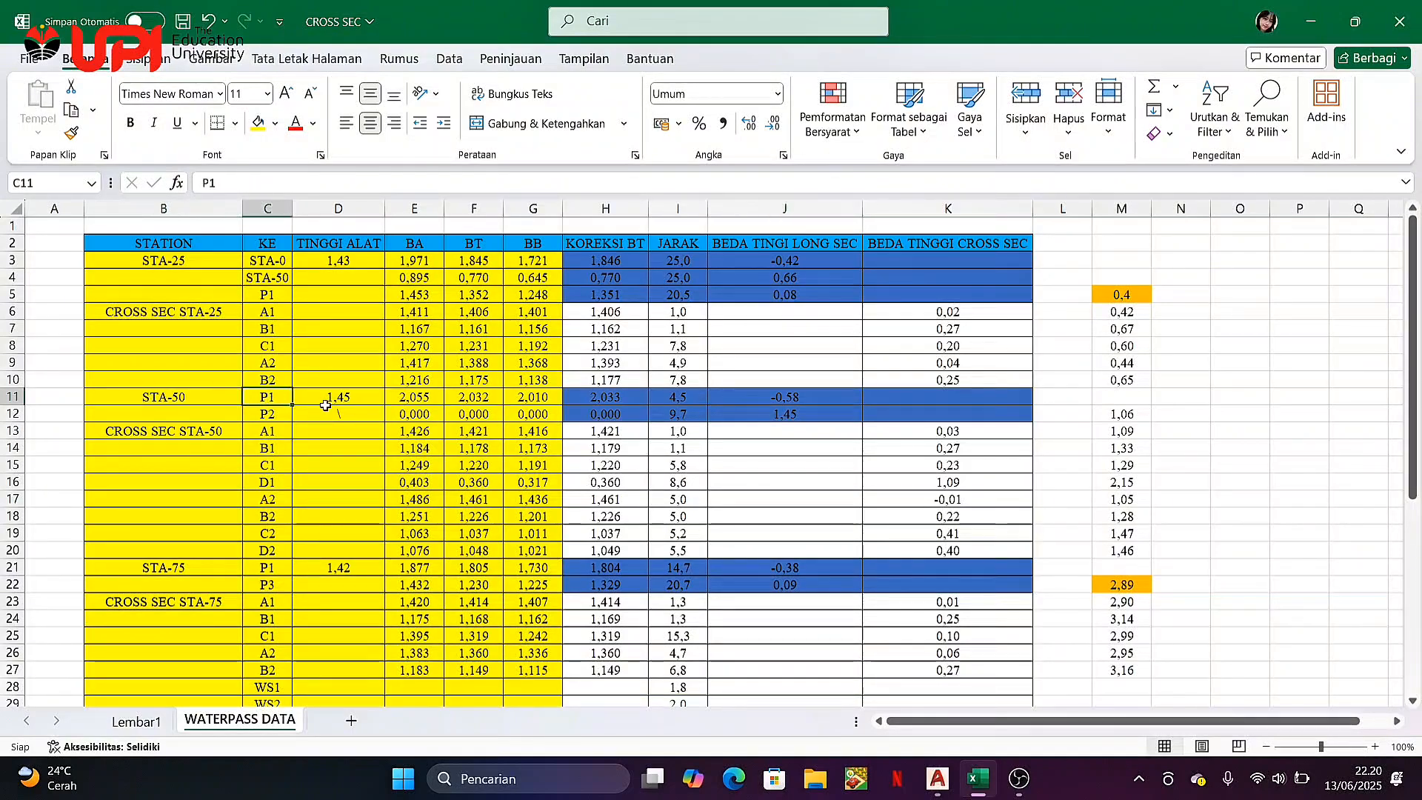
# Check the STA-50 to P1 height difference in Excel, return to AutoCAD and offset the upper dashed elevation line 0.58 units upward
pyautogui.click(792, 398)
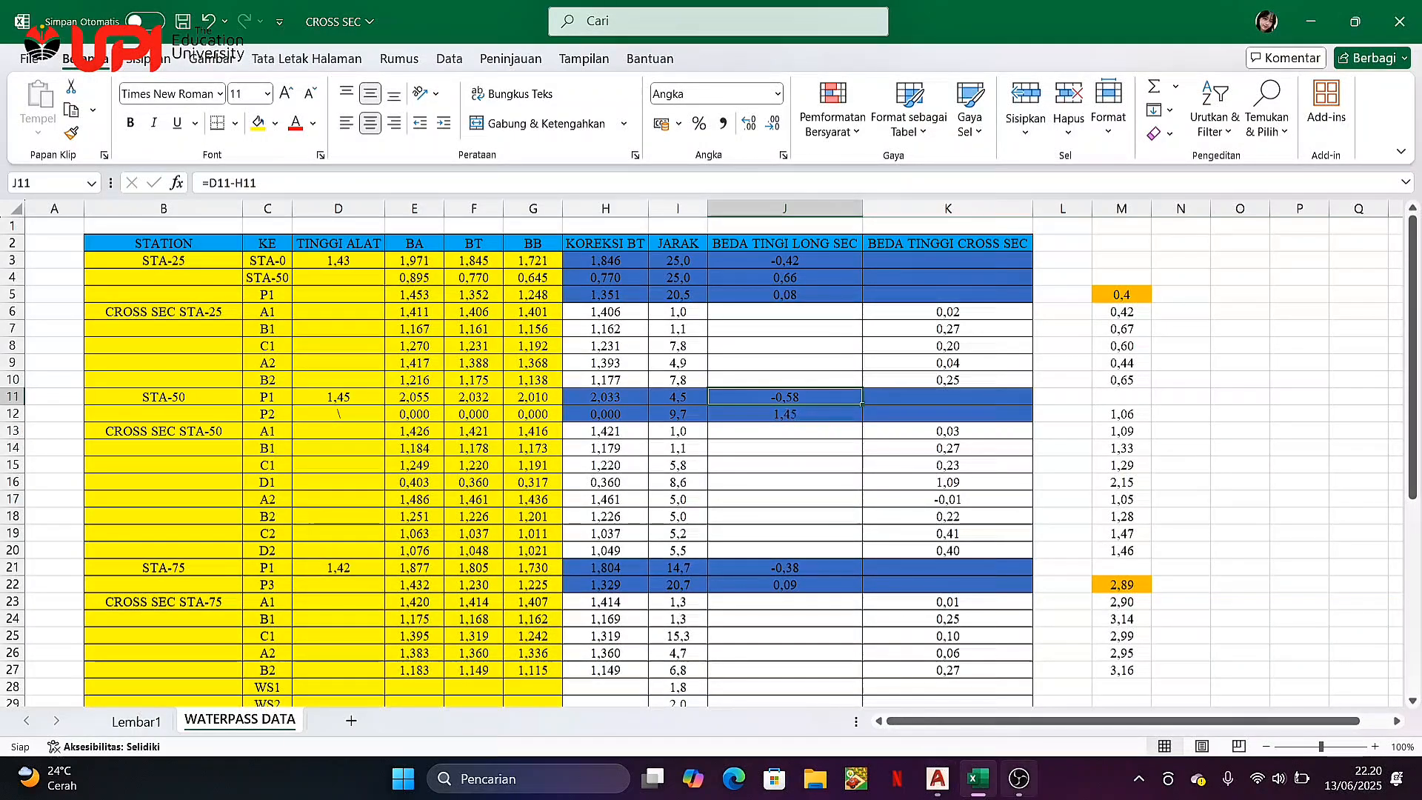
pyautogui.click(938, 778)
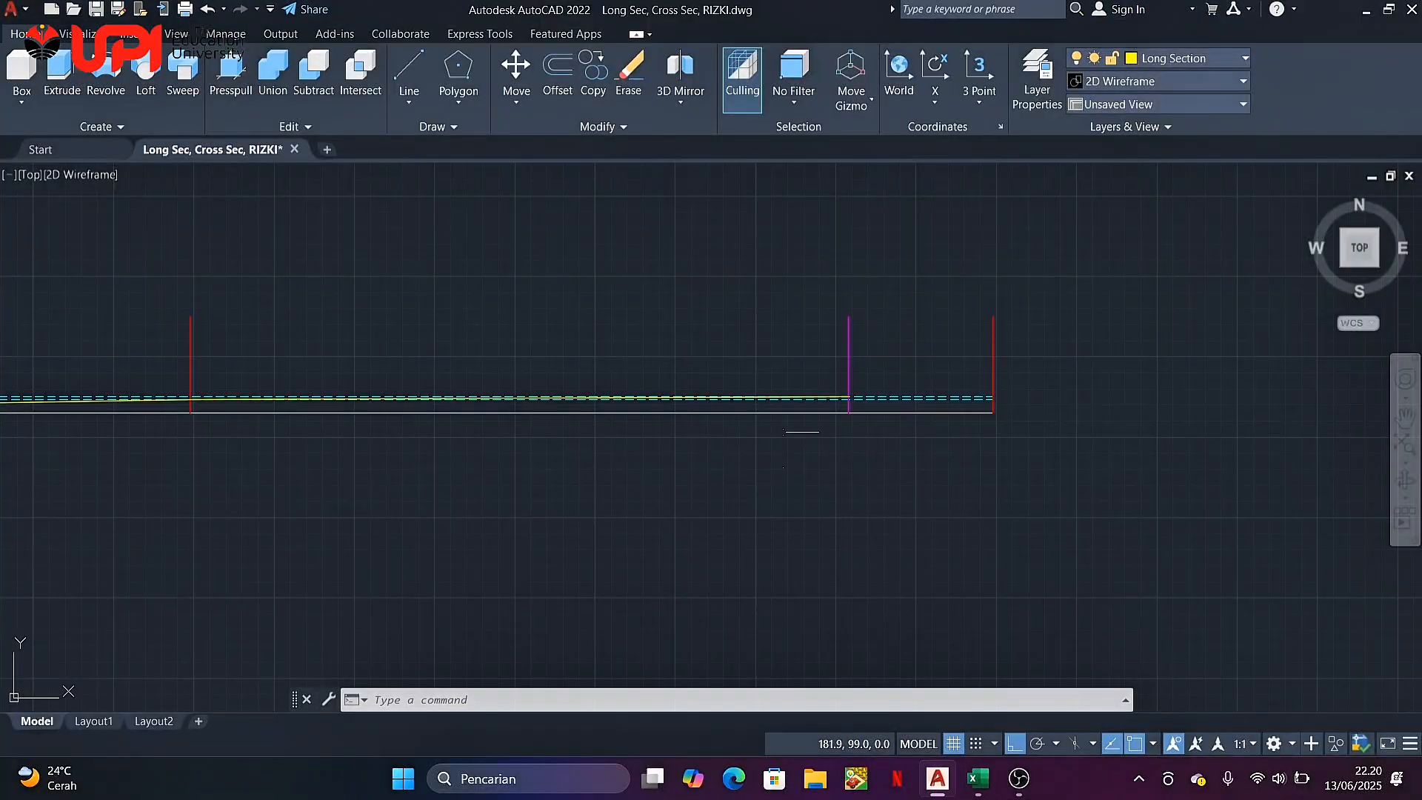
pyautogui.scroll(4, 926, 392)
pyautogui.click(921, 470)
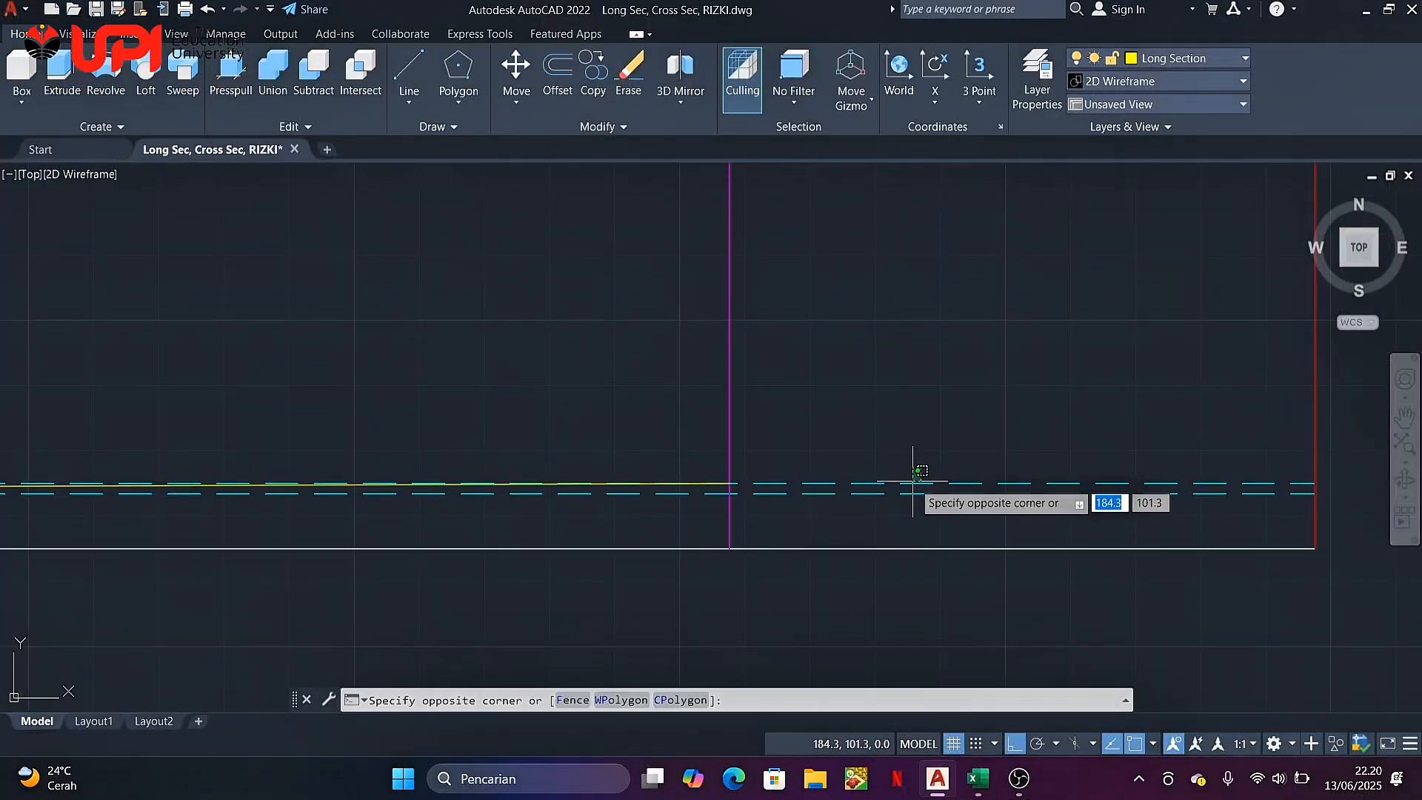
pyautogui.click(909, 485)
pyautogui.click(908, 484)
pyautogui.write('o')
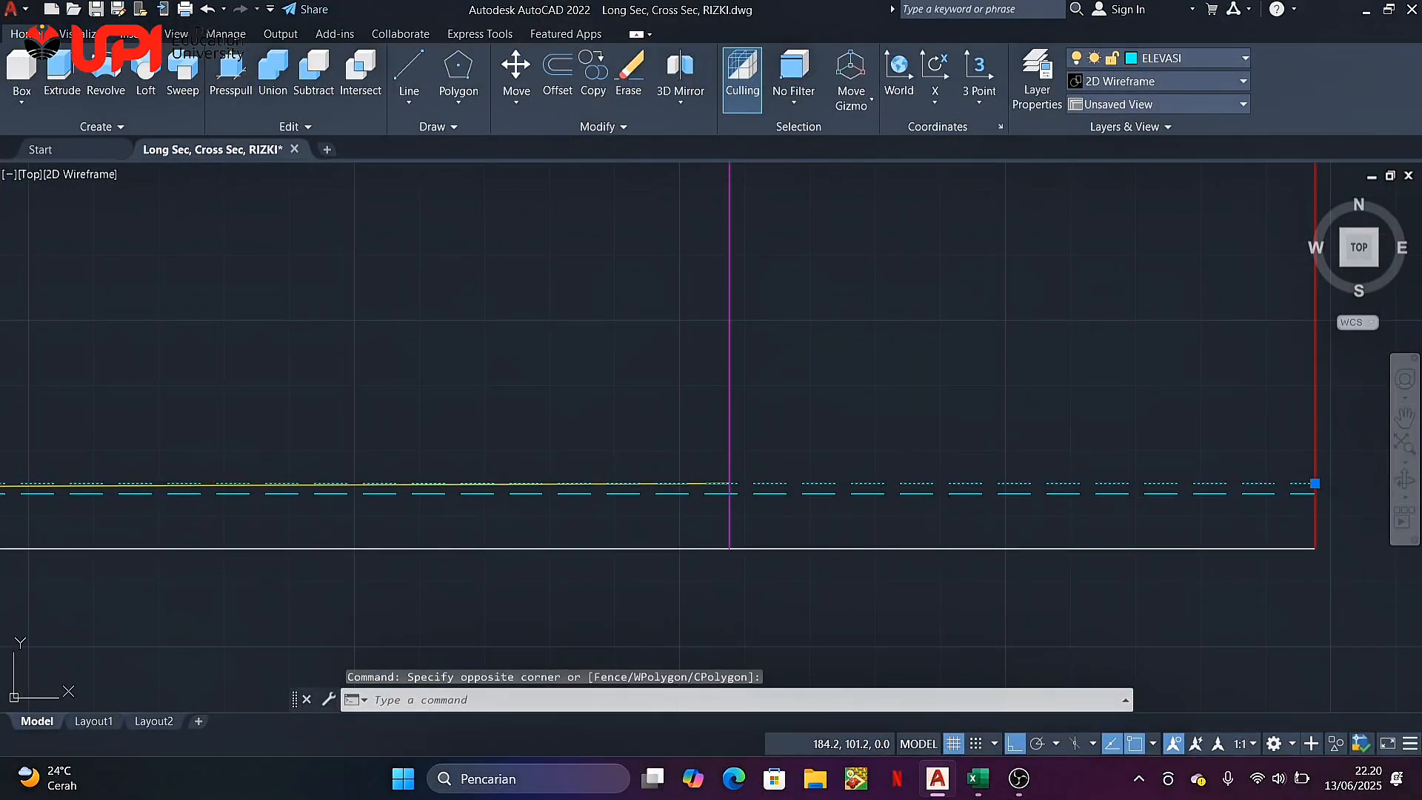
pyautogui.press('Return')
pyautogui.press('Return')
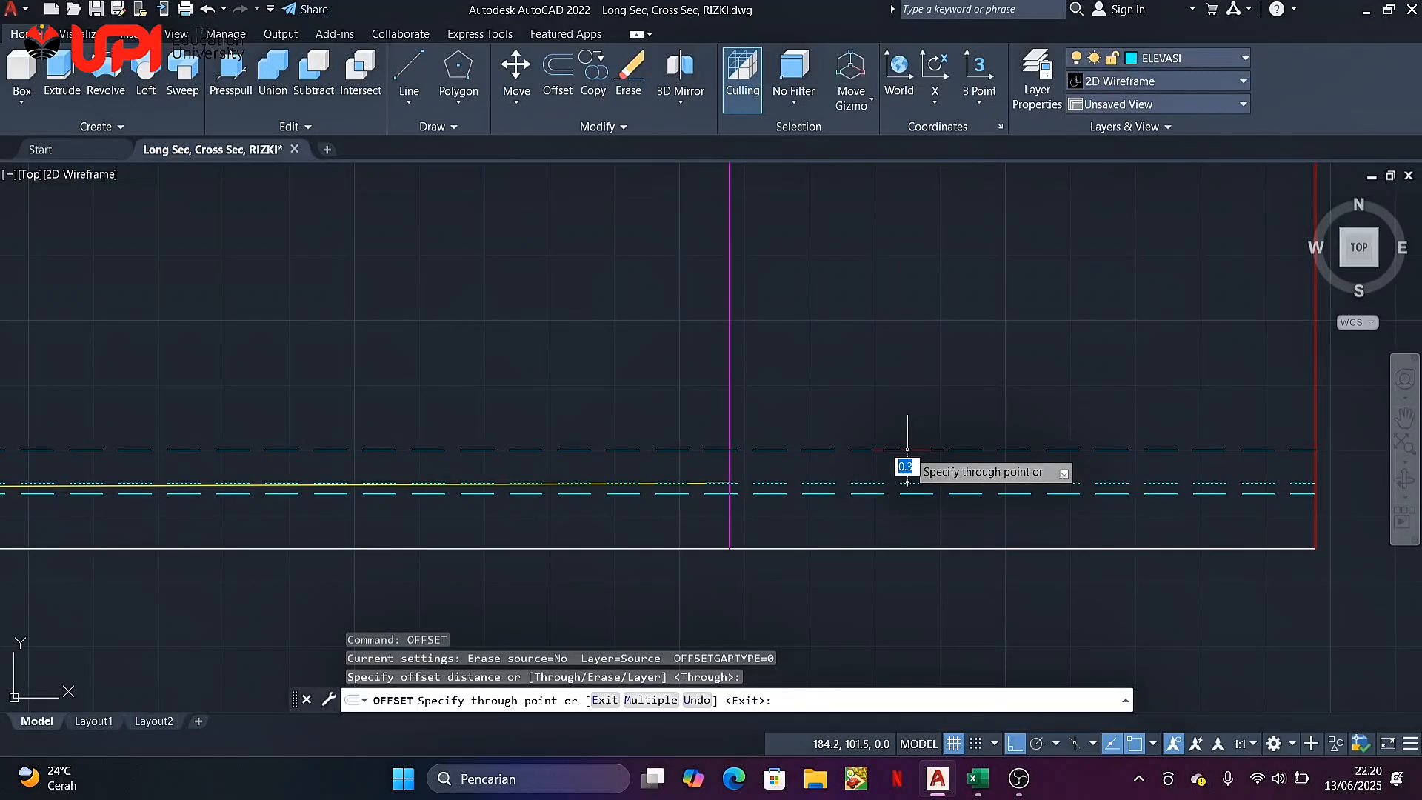
pyautogui.write('0.58')
pyautogui.press('Return')
pyautogui.scroll(-2, 916, 444)
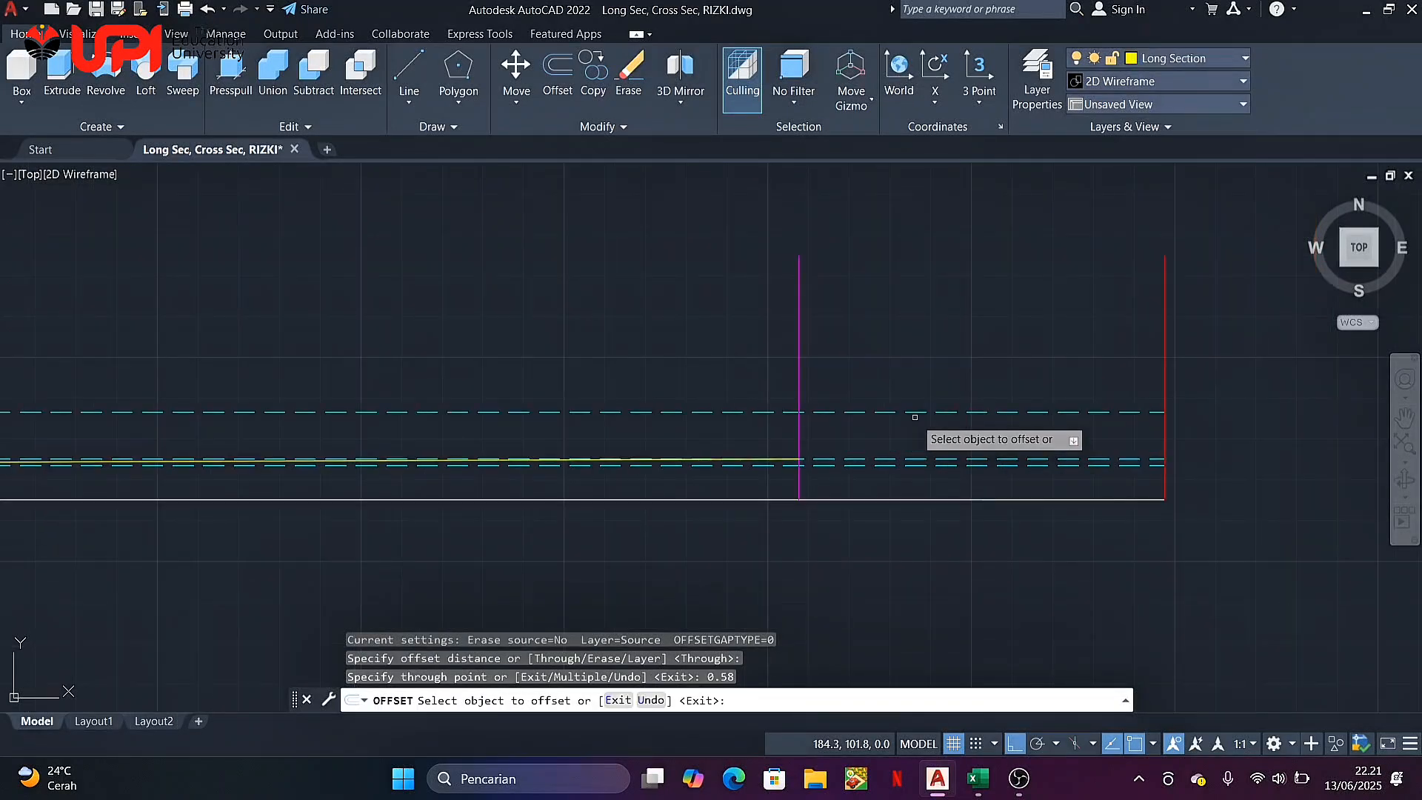
pyautogui.press('Return')
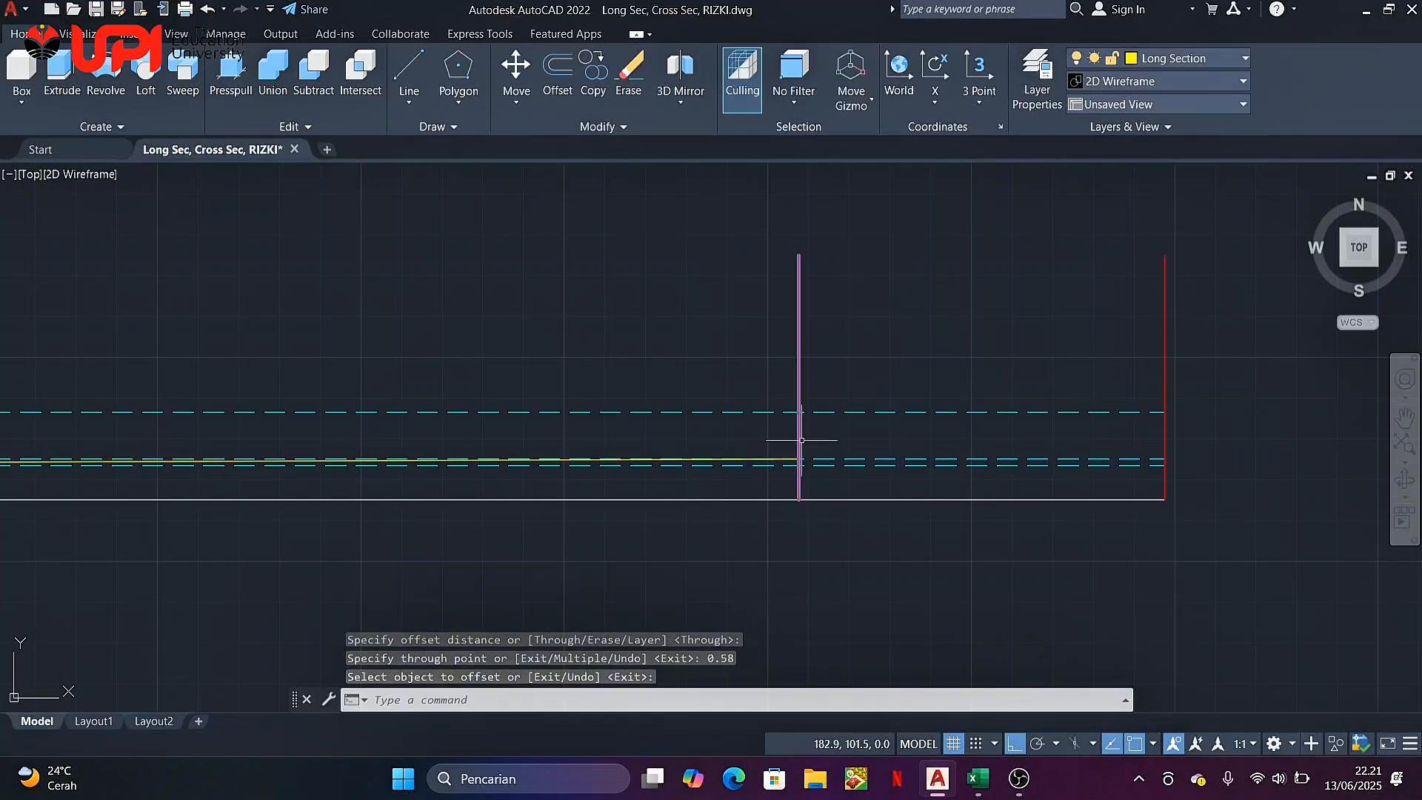
# Draw a line from the long-section line's end at P1 to where the uppermost elevation line meets the STA-50 line
pyautogui.scroll(3, 834, 429)
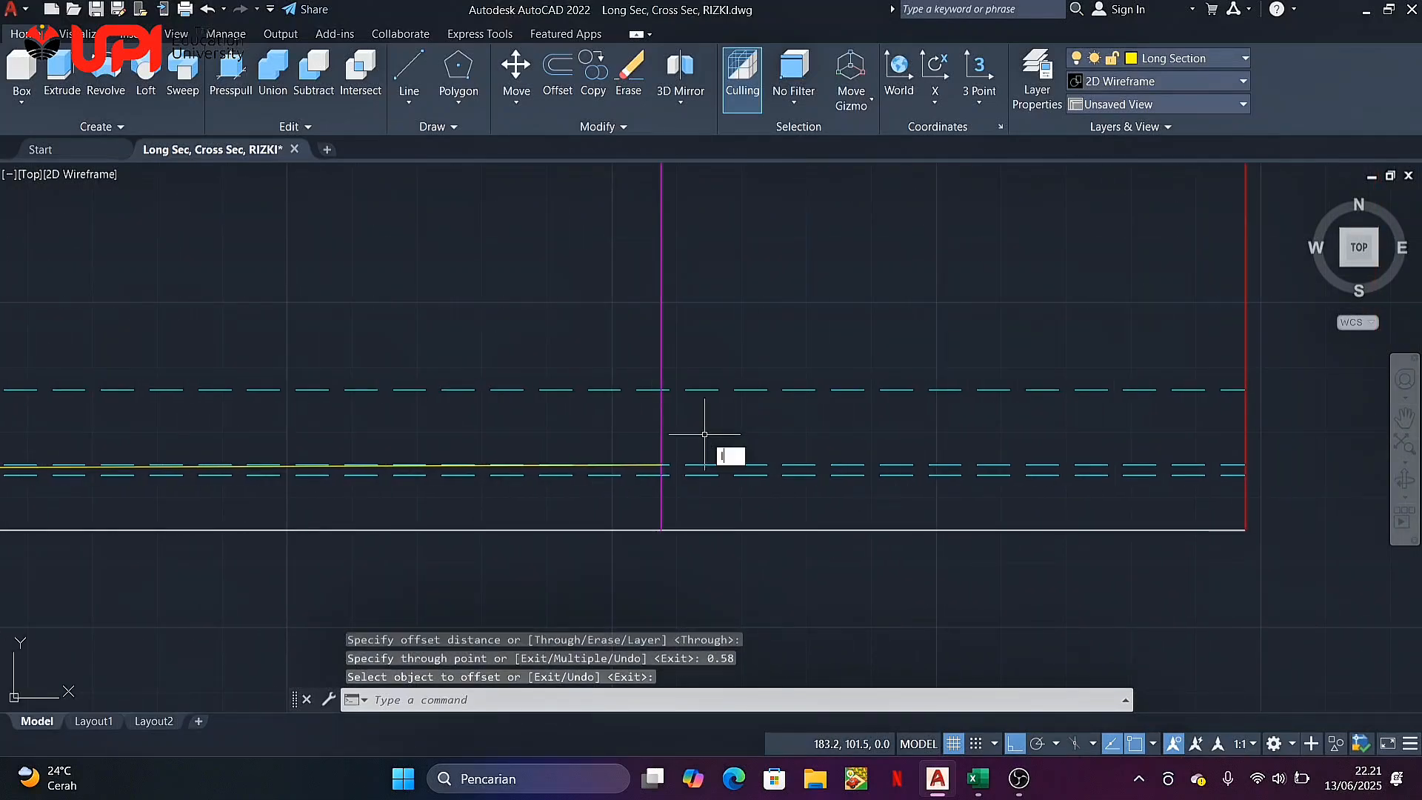
pyautogui.write('l')
pyautogui.press('Return')
pyautogui.click(662, 465)
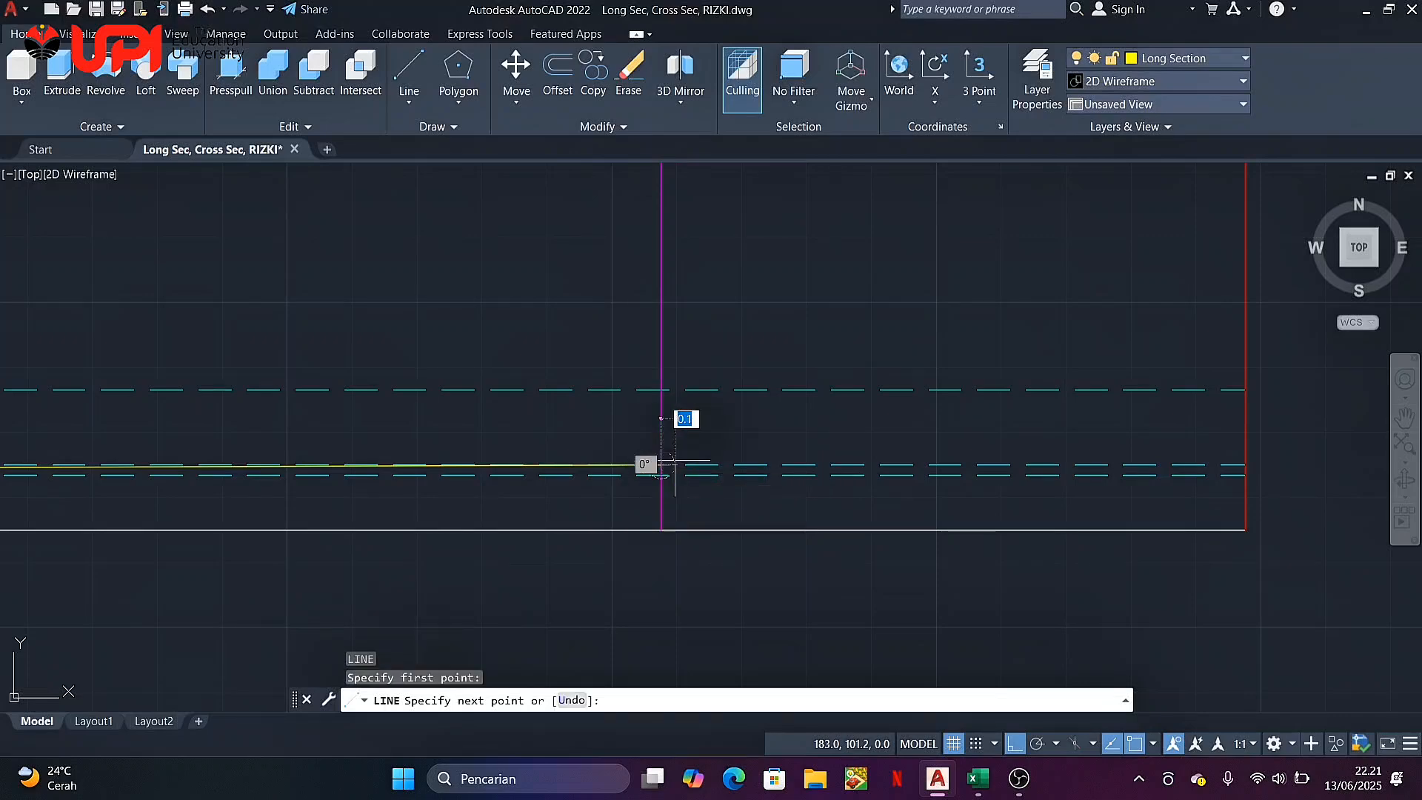
pyautogui.click(1234, 393)
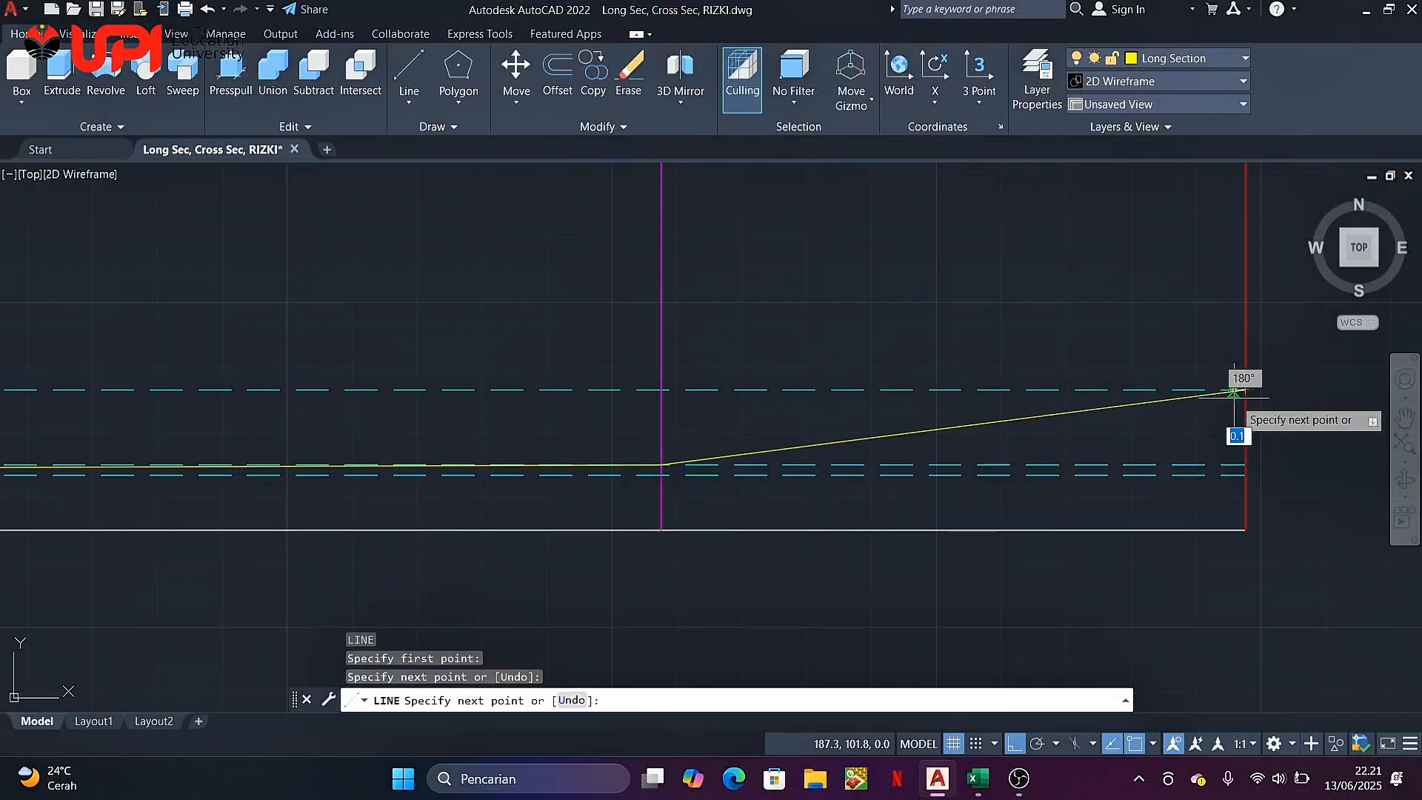
pyautogui.press('Return')
# Compare the new long section with the finished long-section profile above it, from STA-0 to STA-AKHIR
pyautogui.scroll(-2, 1114, 397)
pyautogui.scroll(-1, 688, 344)
pyautogui.moveTo(603, 344); pyautogui.dragTo(894, 326, button='middle')
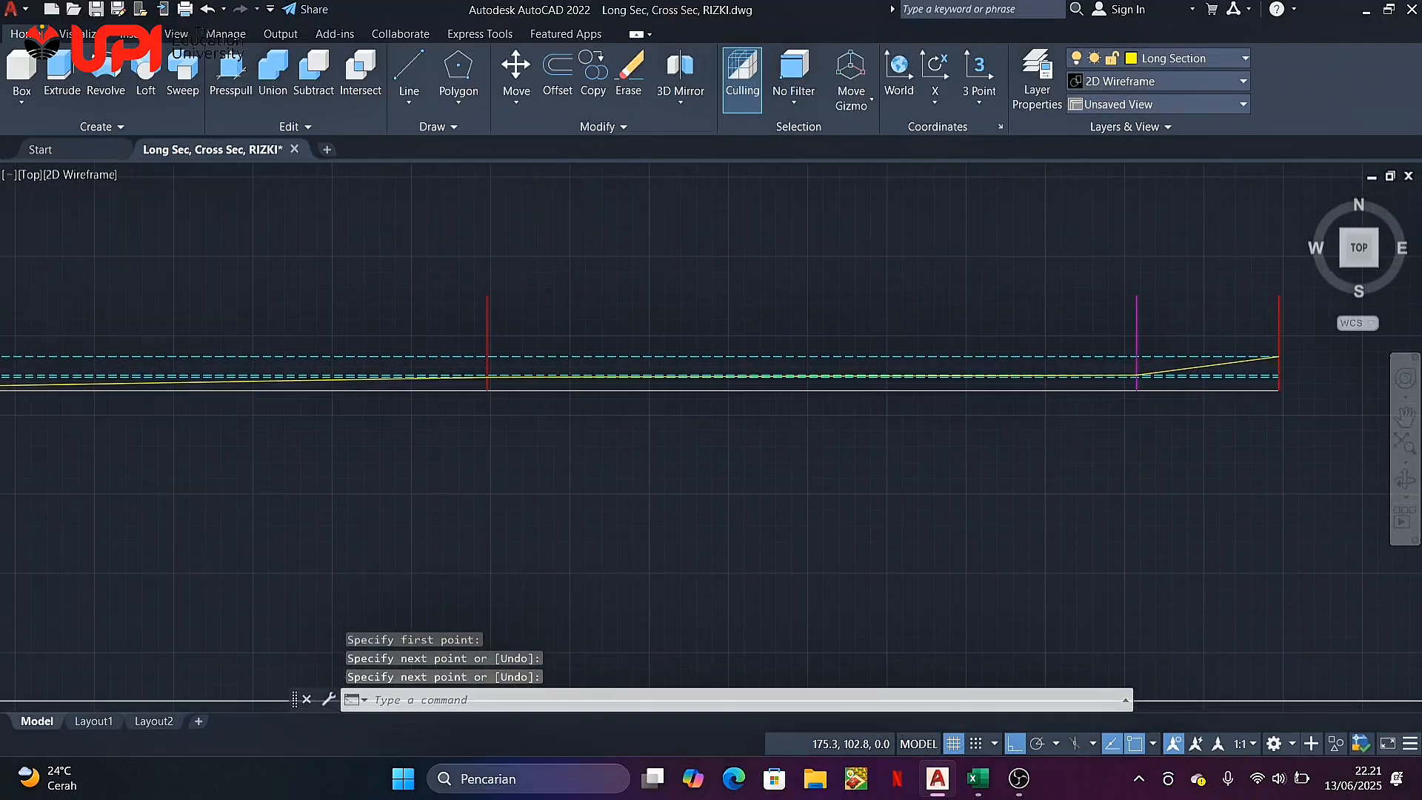
pyautogui.scroll(-1, 766, 338)
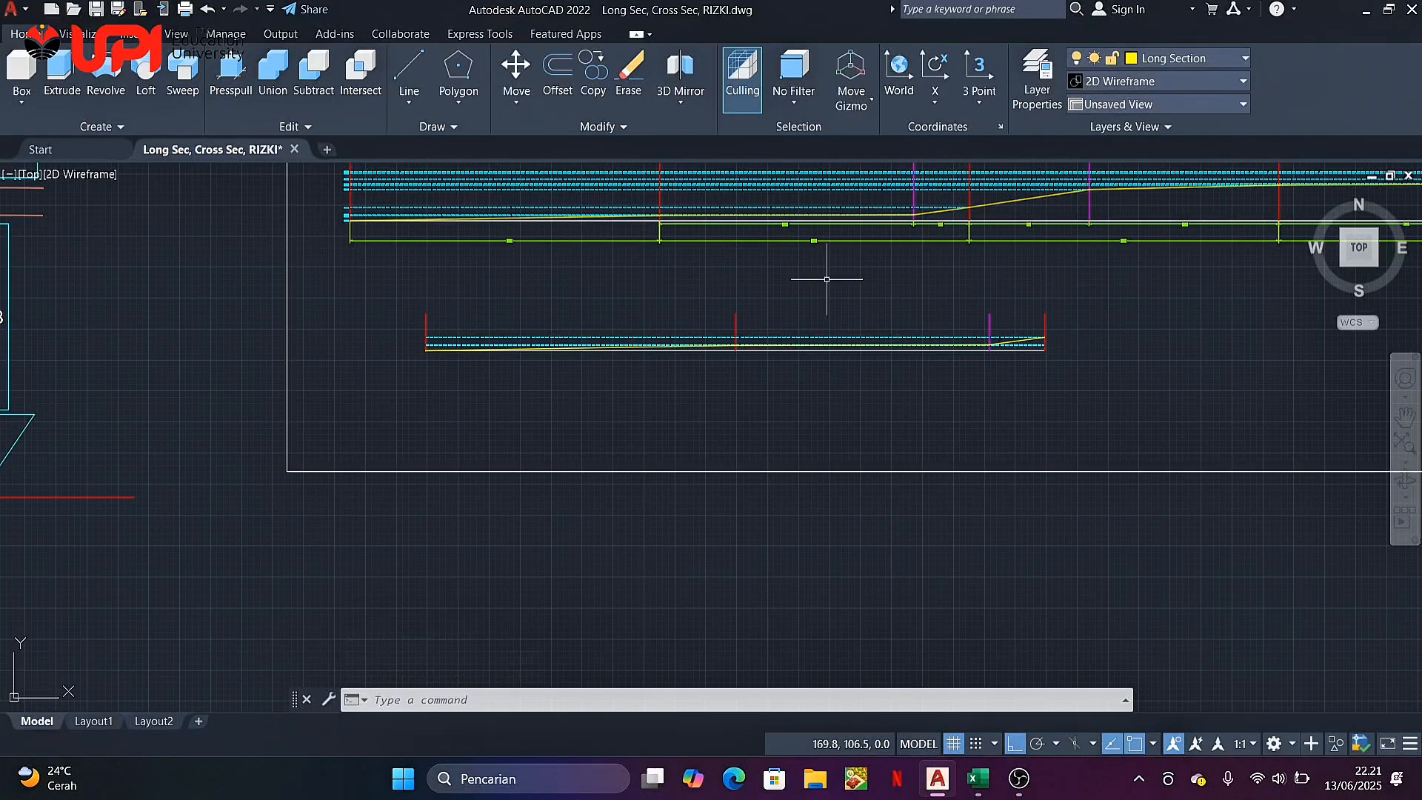
pyautogui.moveTo(832, 279); pyautogui.dragTo(828, 361, button='middle')
pyautogui.scroll(4, 451, 244)
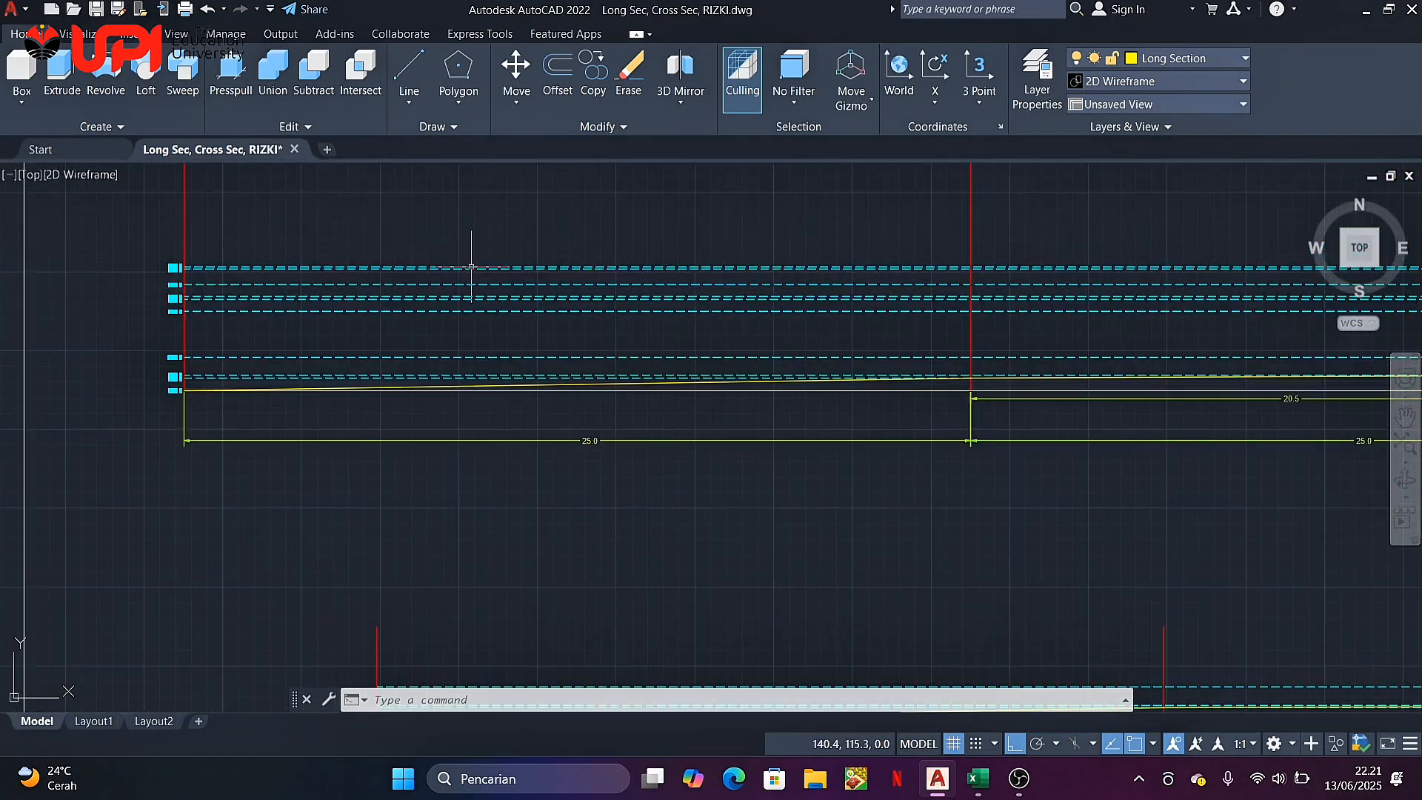
pyautogui.scroll(-2, 787, 358)
pyautogui.moveTo(873, 374); pyautogui.dragTo(726, 408, button='middle')
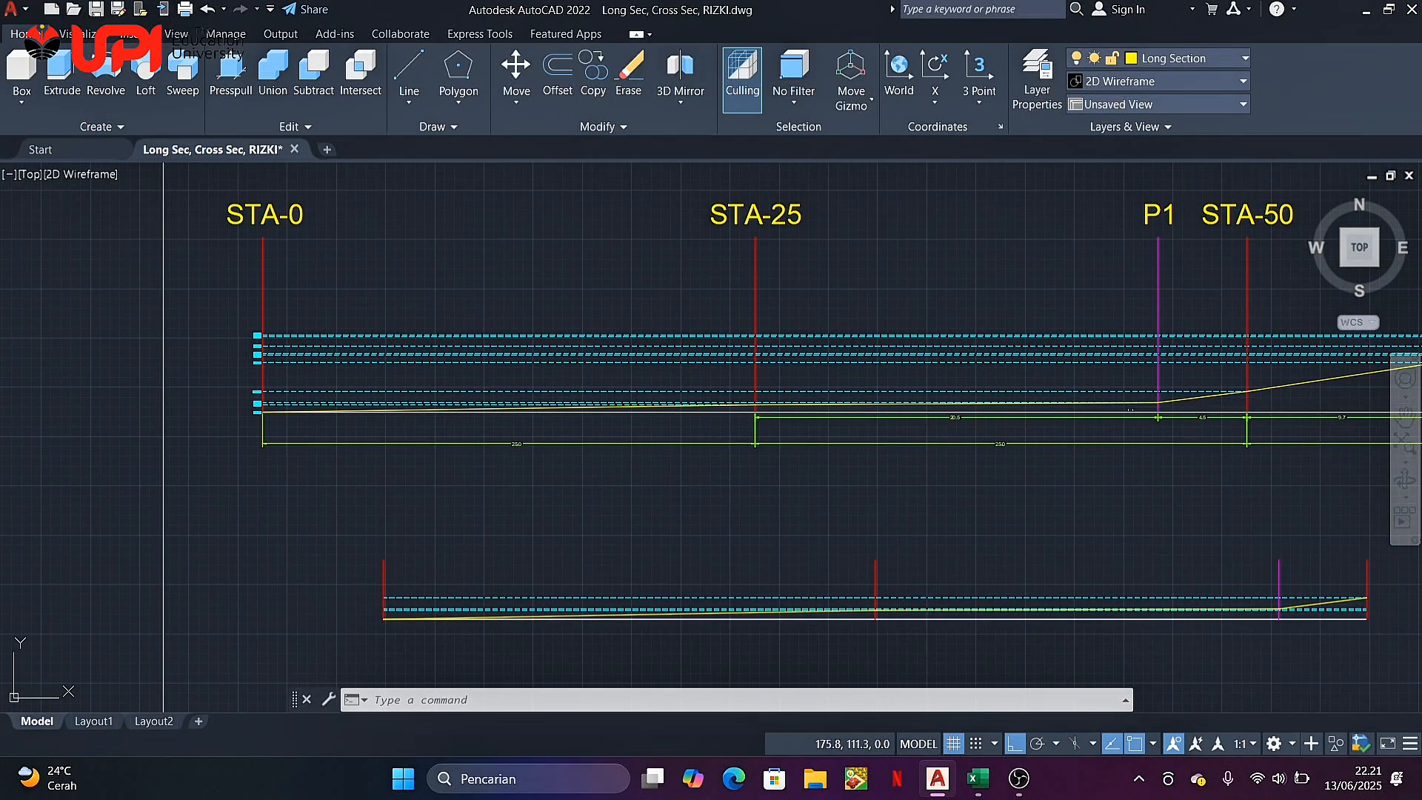
pyautogui.scroll(-2, 496, 392)
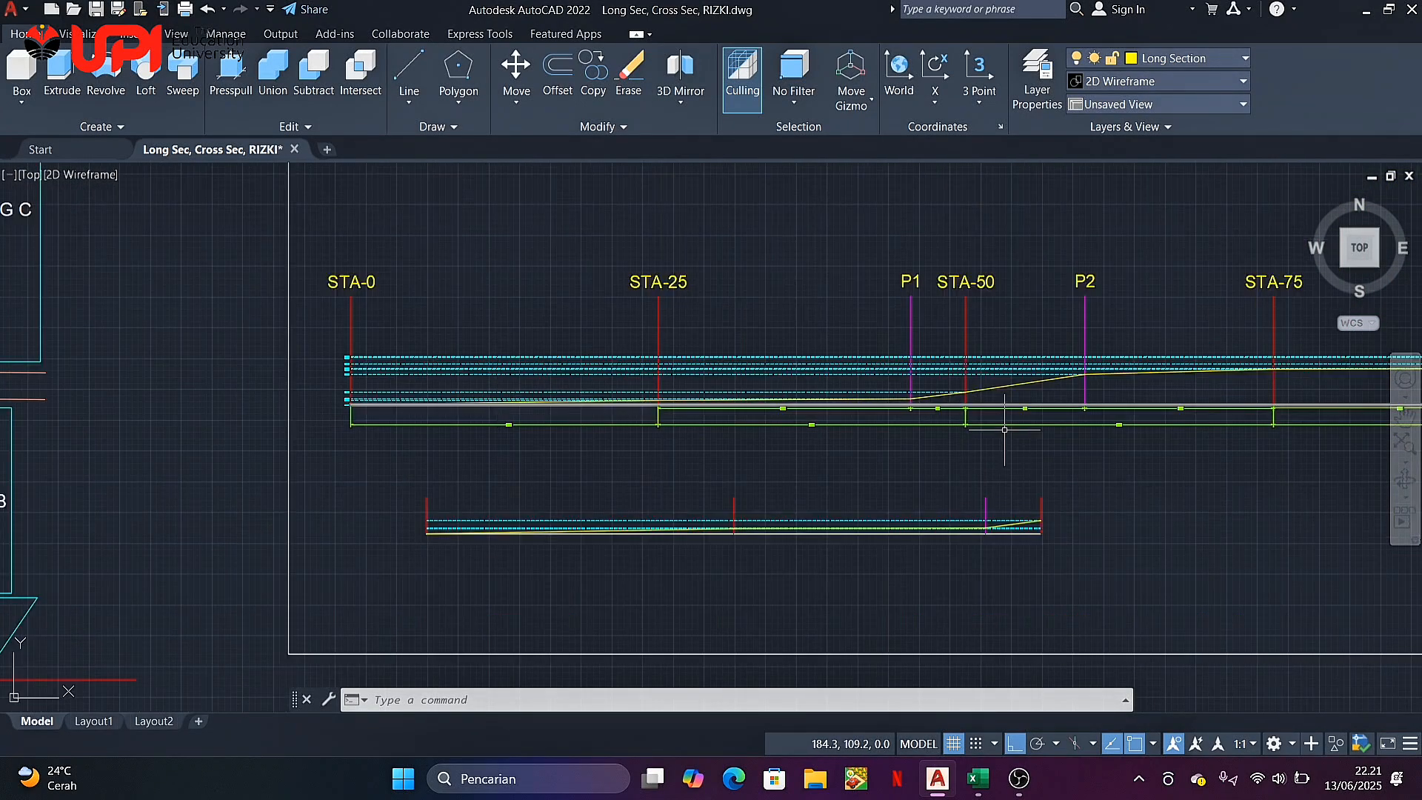
pyautogui.moveTo(994, 426); pyautogui.dragTo(826, 426, button='middle')
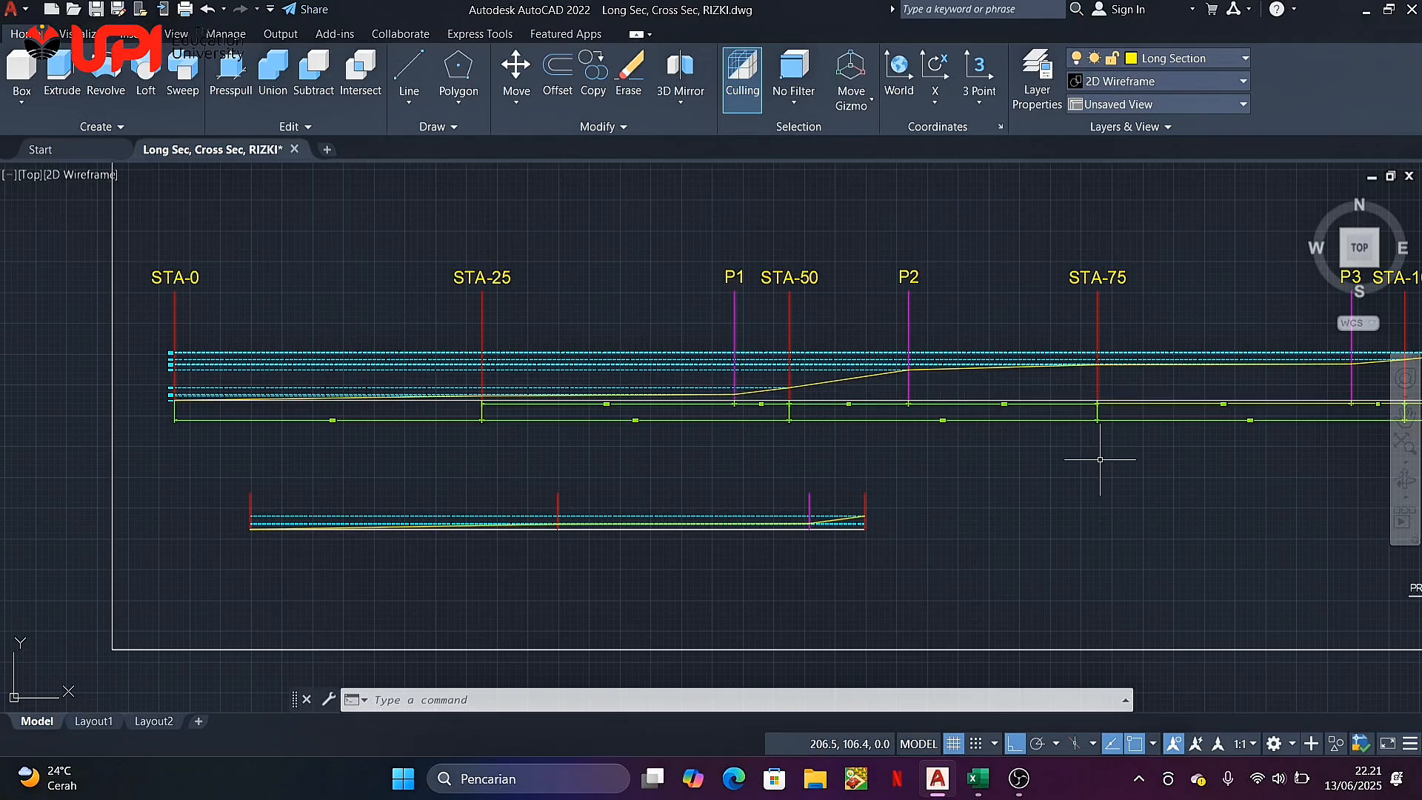
pyautogui.moveTo(1101, 460); pyautogui.dragTo(799, 484, button='middle')
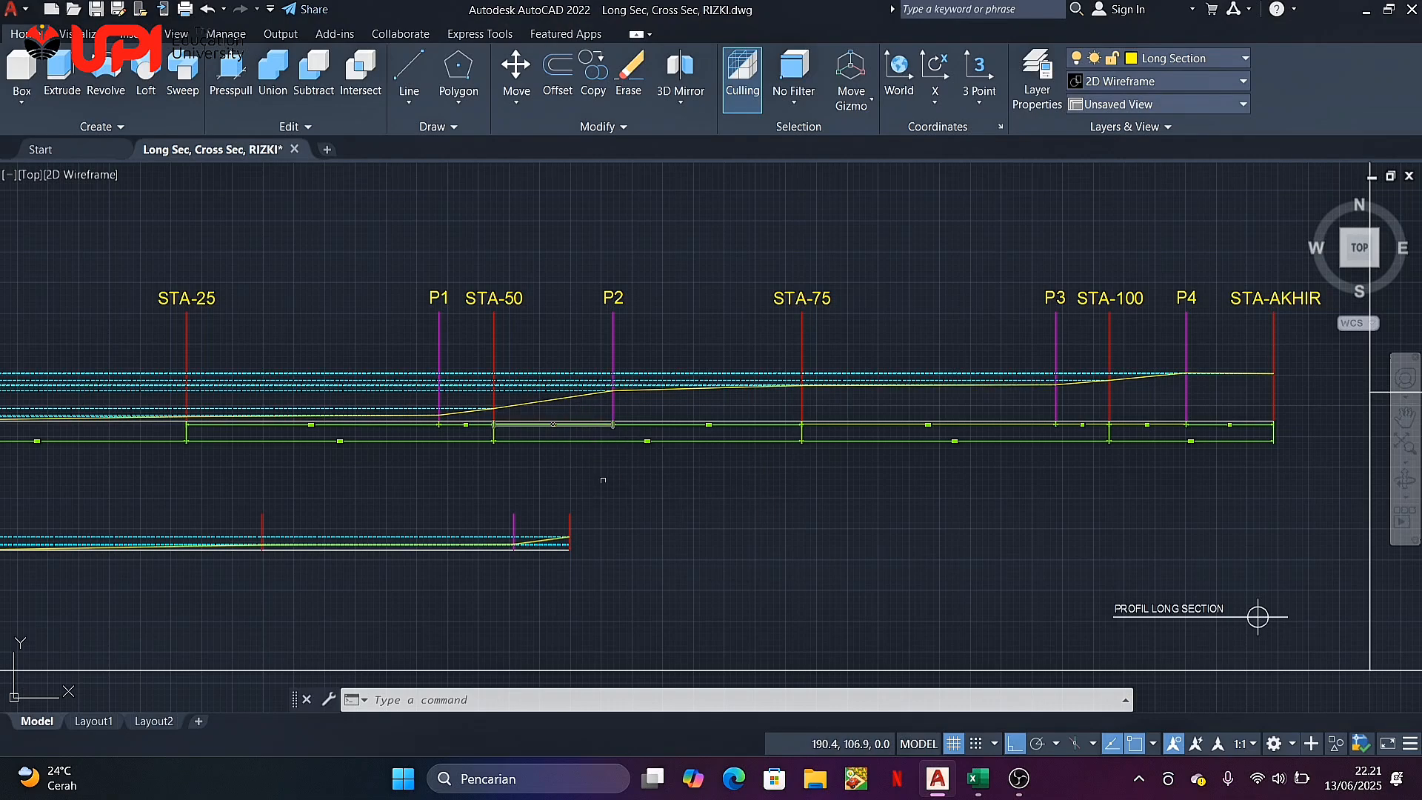
pyautogui.scroll(5, 659, 483)
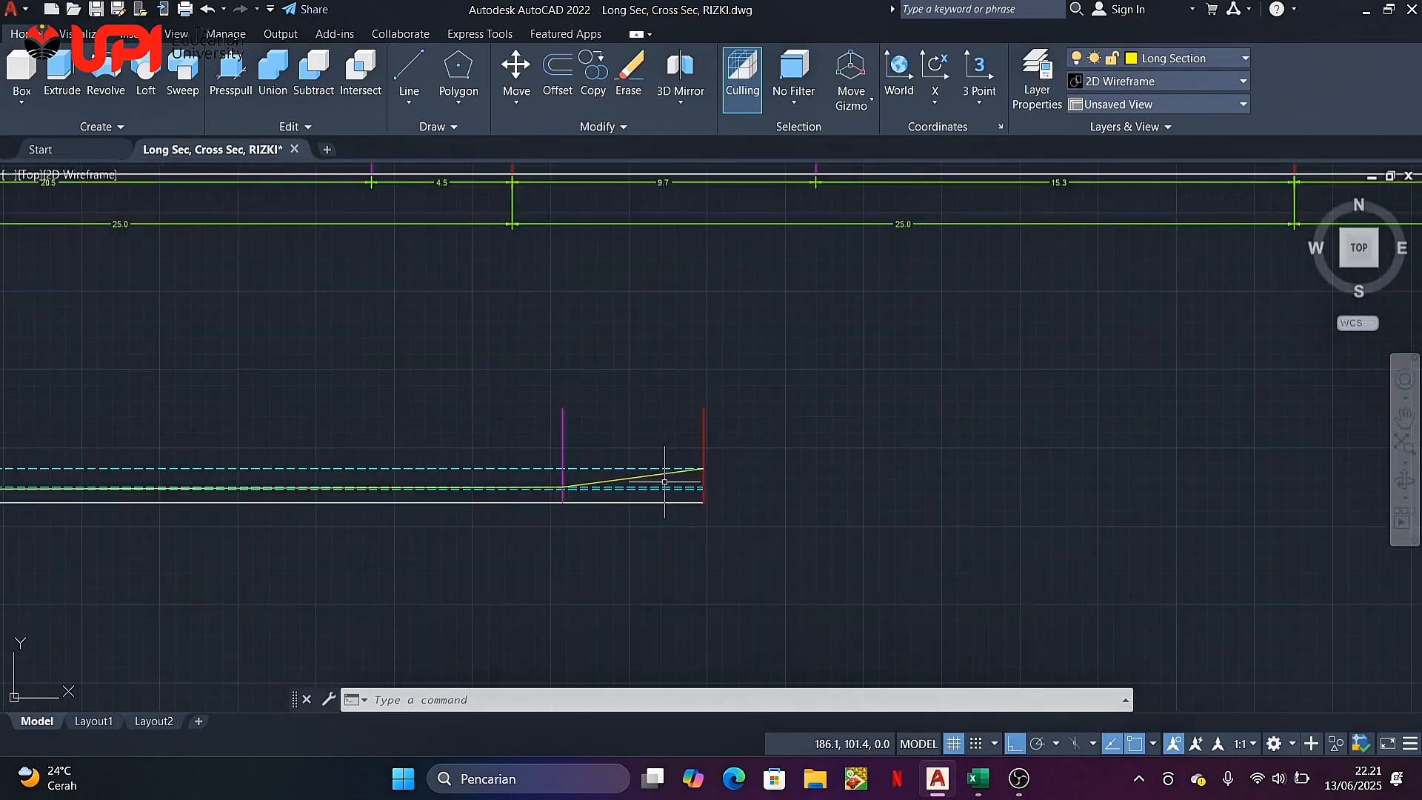
pyautogui.scroll(-4, 670, 482)
pyautogui.moveTo(552, 393); pyautogui.dragTo(814, 393, button='middle')
pyautogui.scroll(-2, 812, 389)
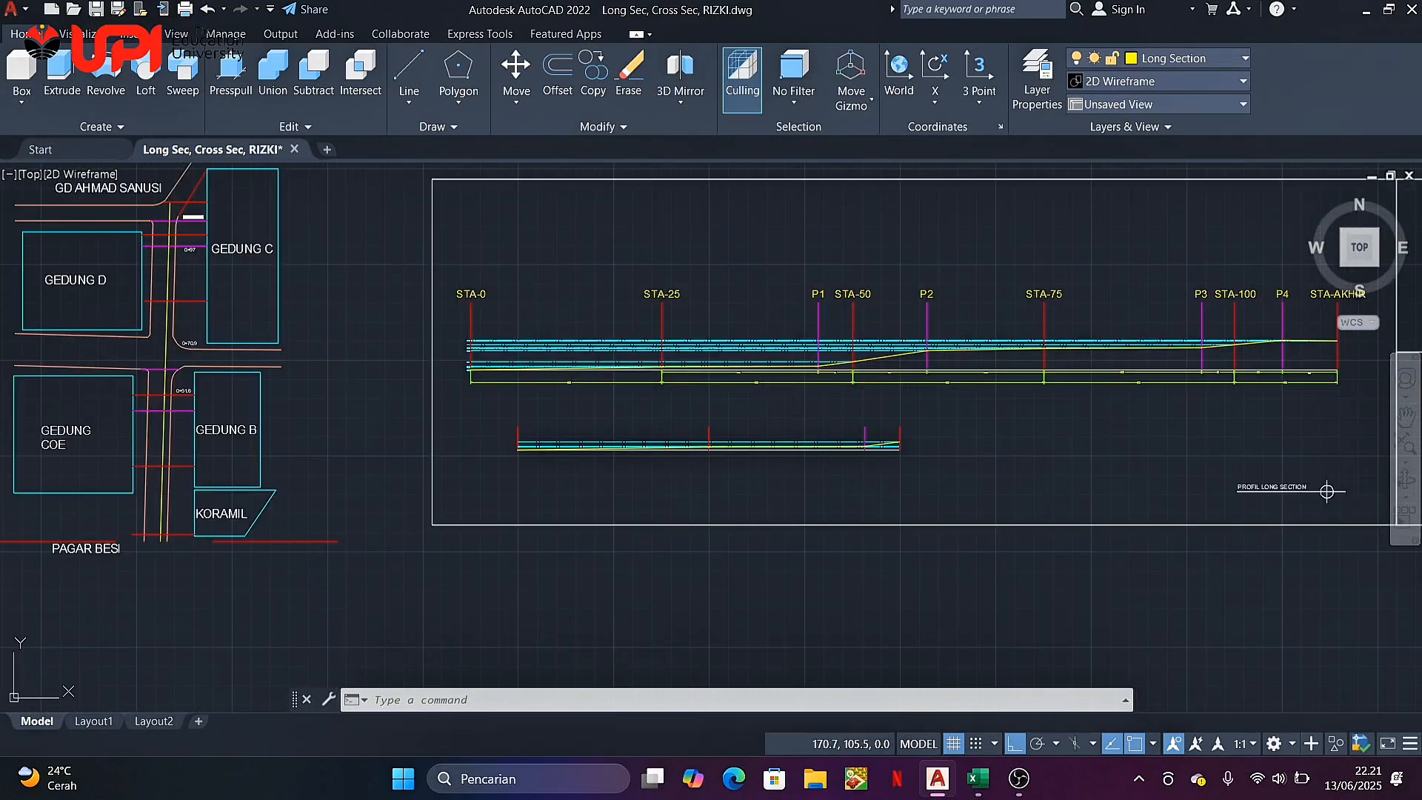
# Examine the elevation labels at STA-0 in the finished profile and the corresponding start of the new long section
pyautogui.scroll(5, 461, 375)
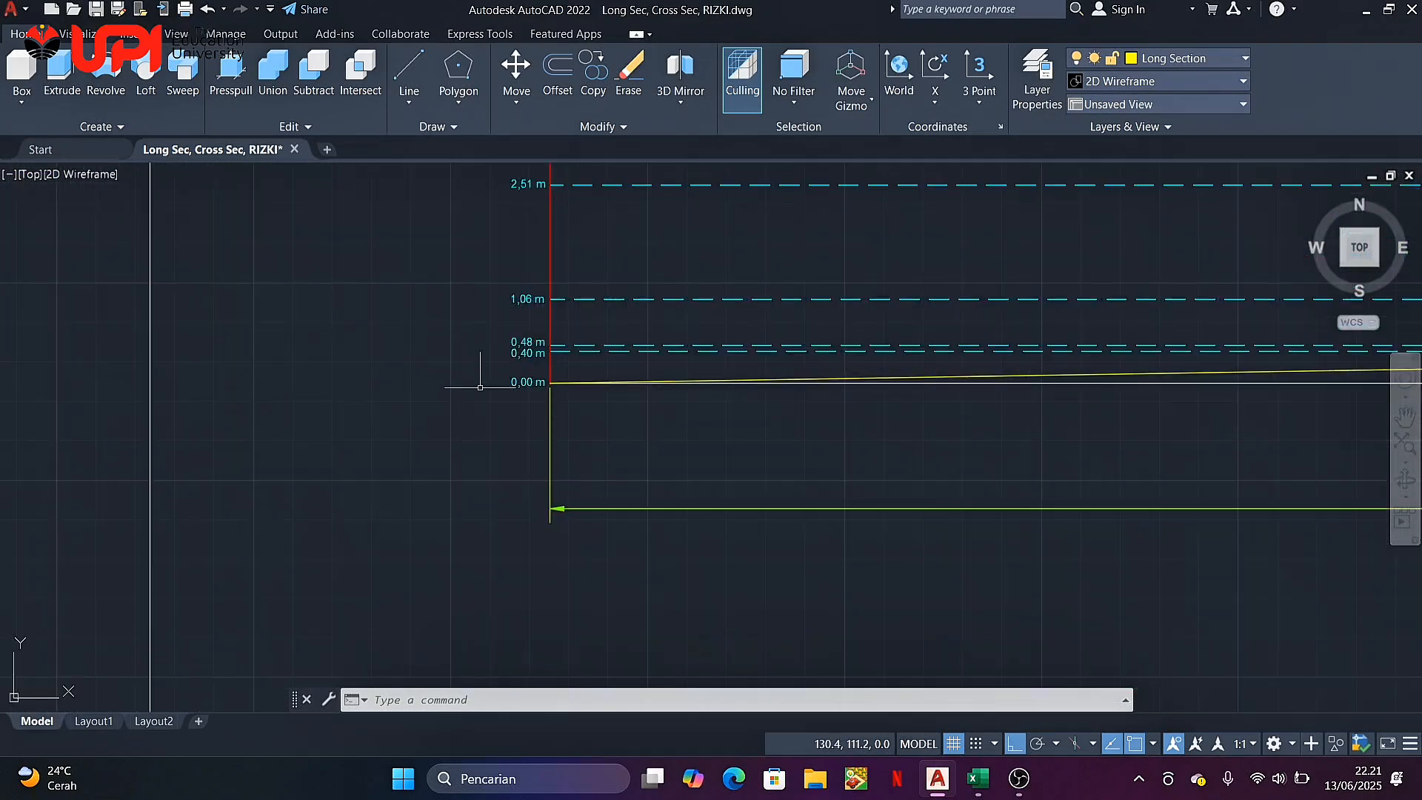
pyautogui.scroll(2, 514, 386)
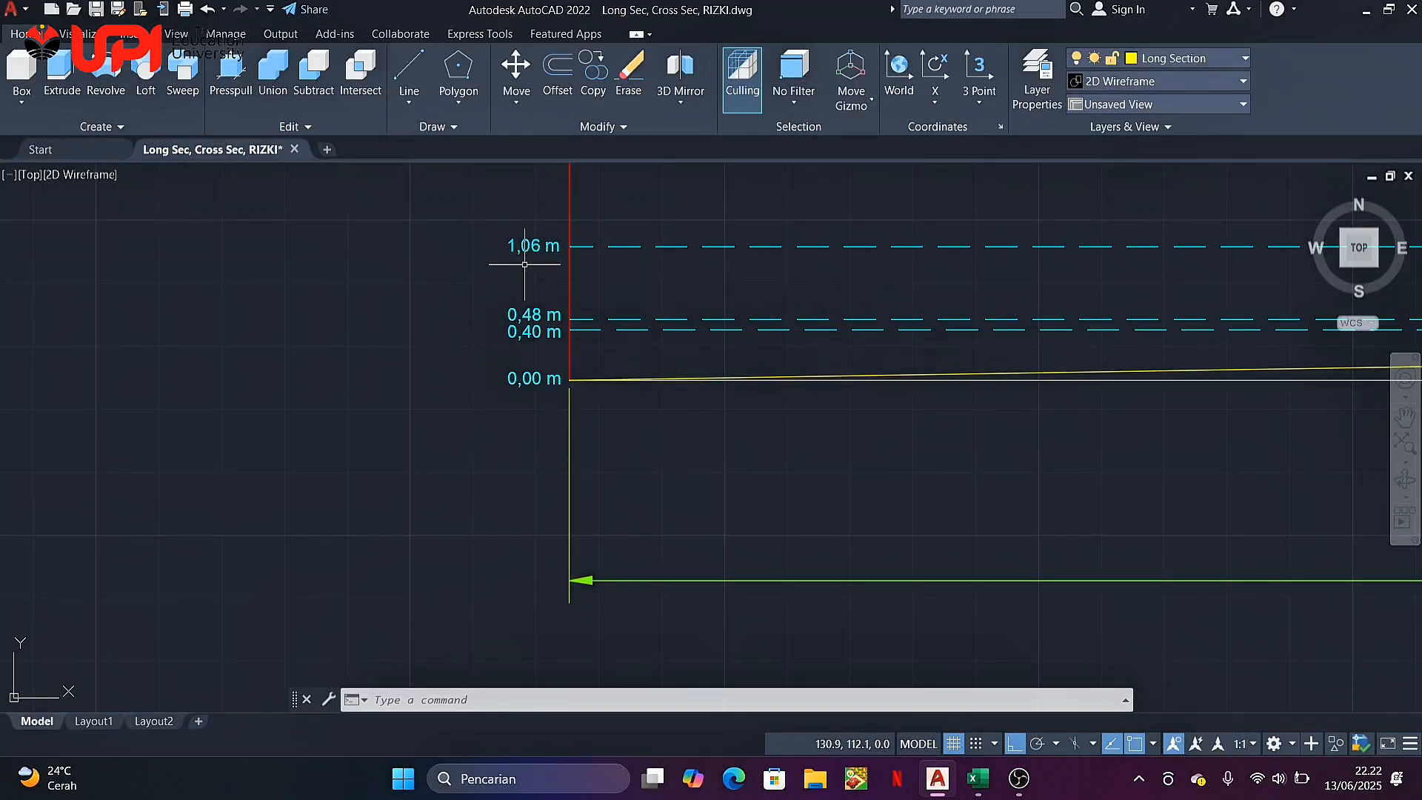
pyautogui.scroll(-3, 525, 264)
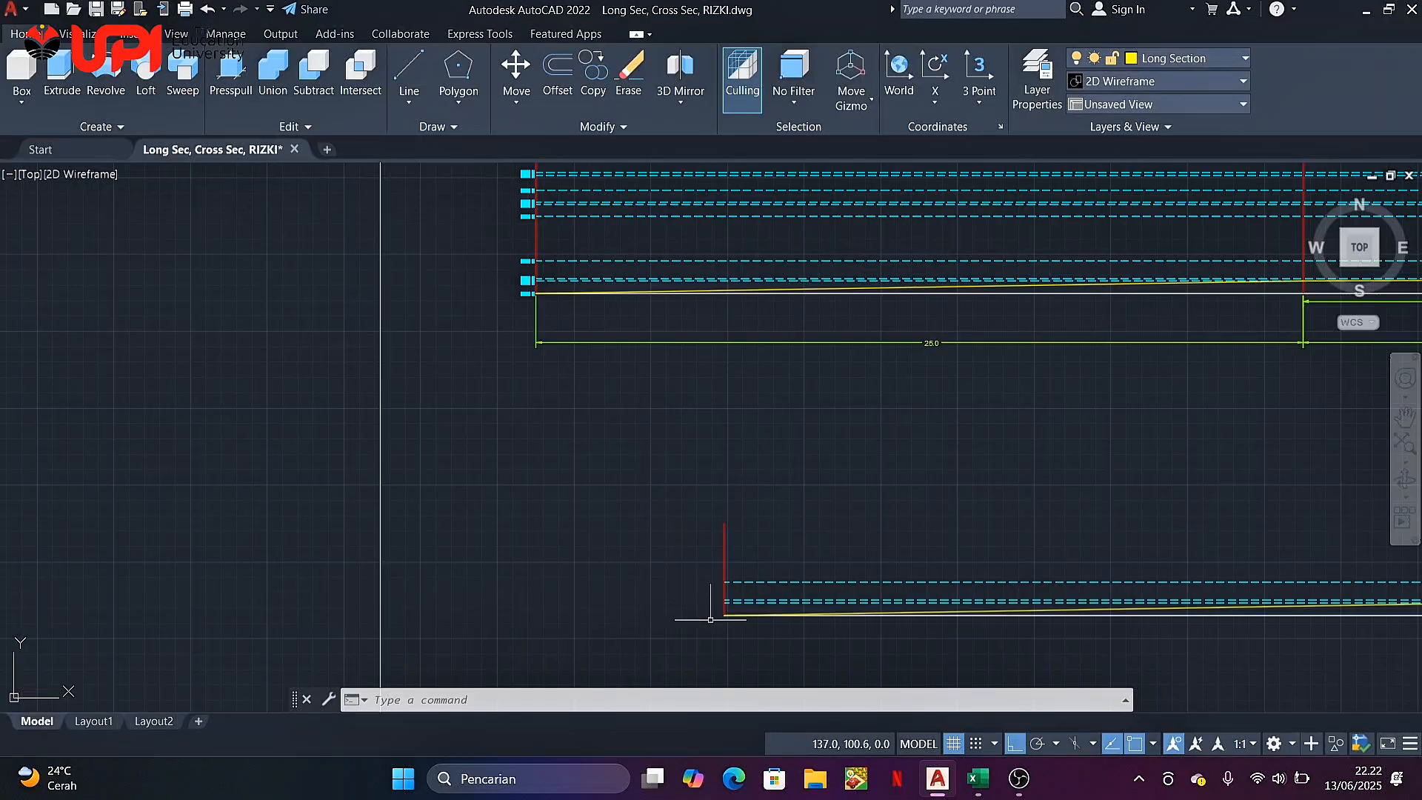
pyautogui.scroll(5, 718, 611)
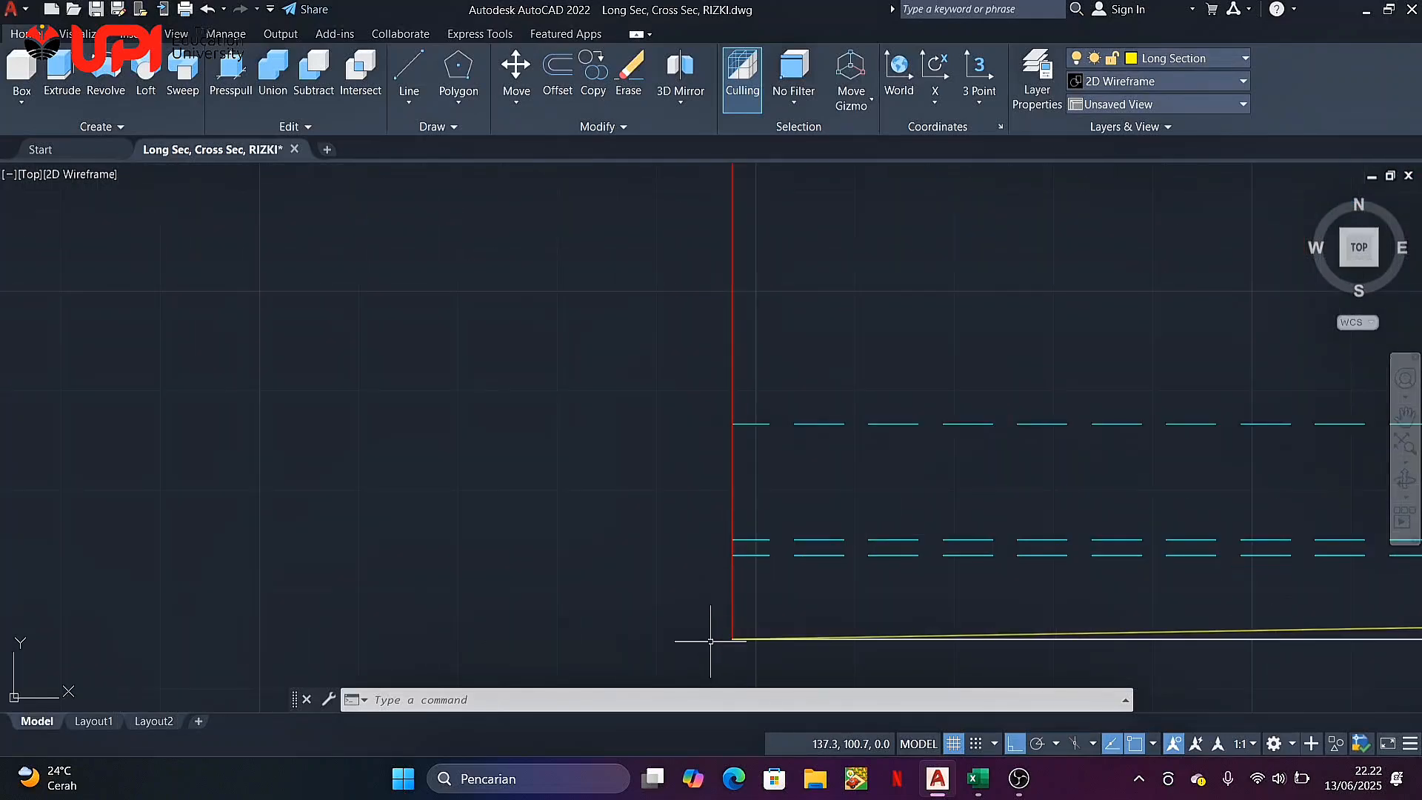
pyautogui.scroll(-5, 704, 444)
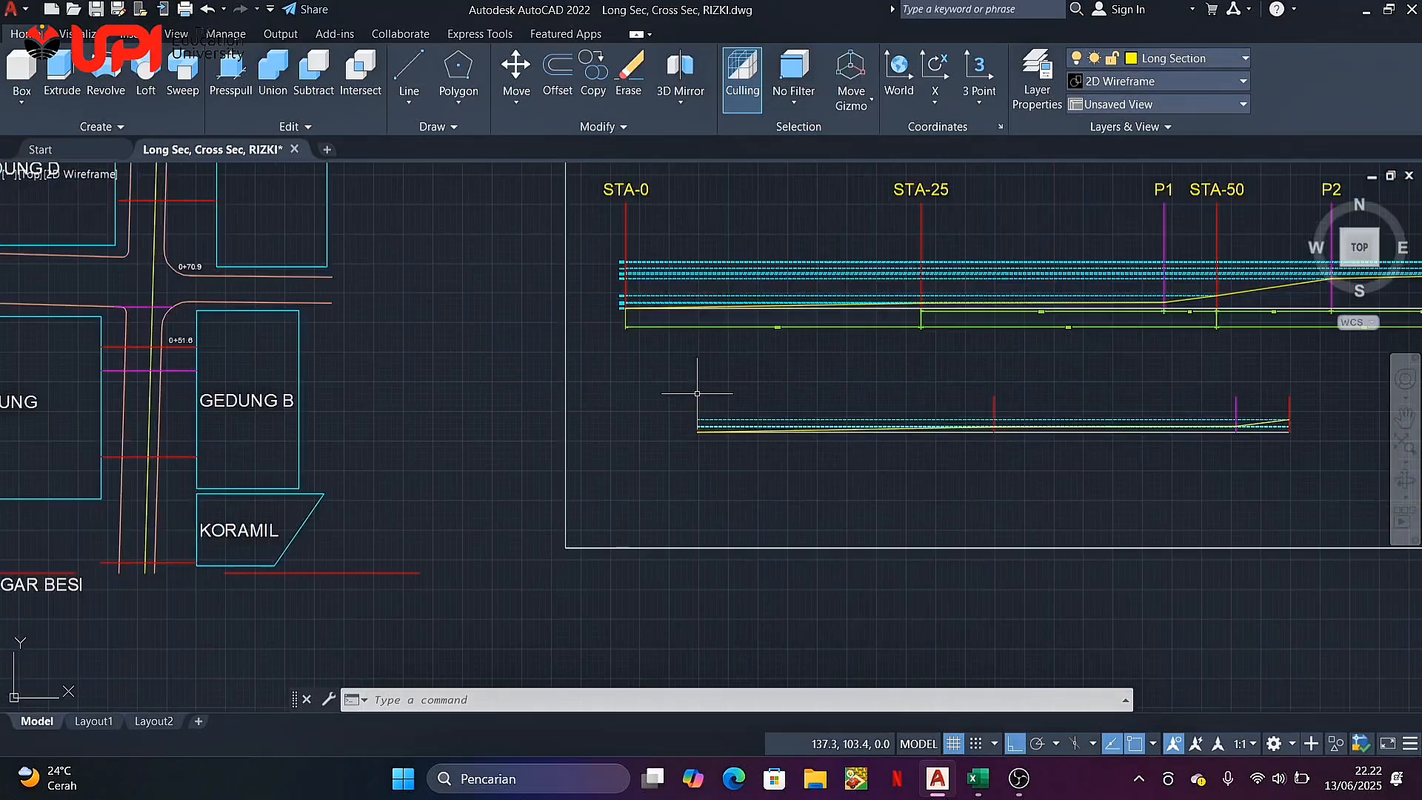
pyautogui.moveTo(864, 371); pyautogui.dragTo(600, 397, button='middle')
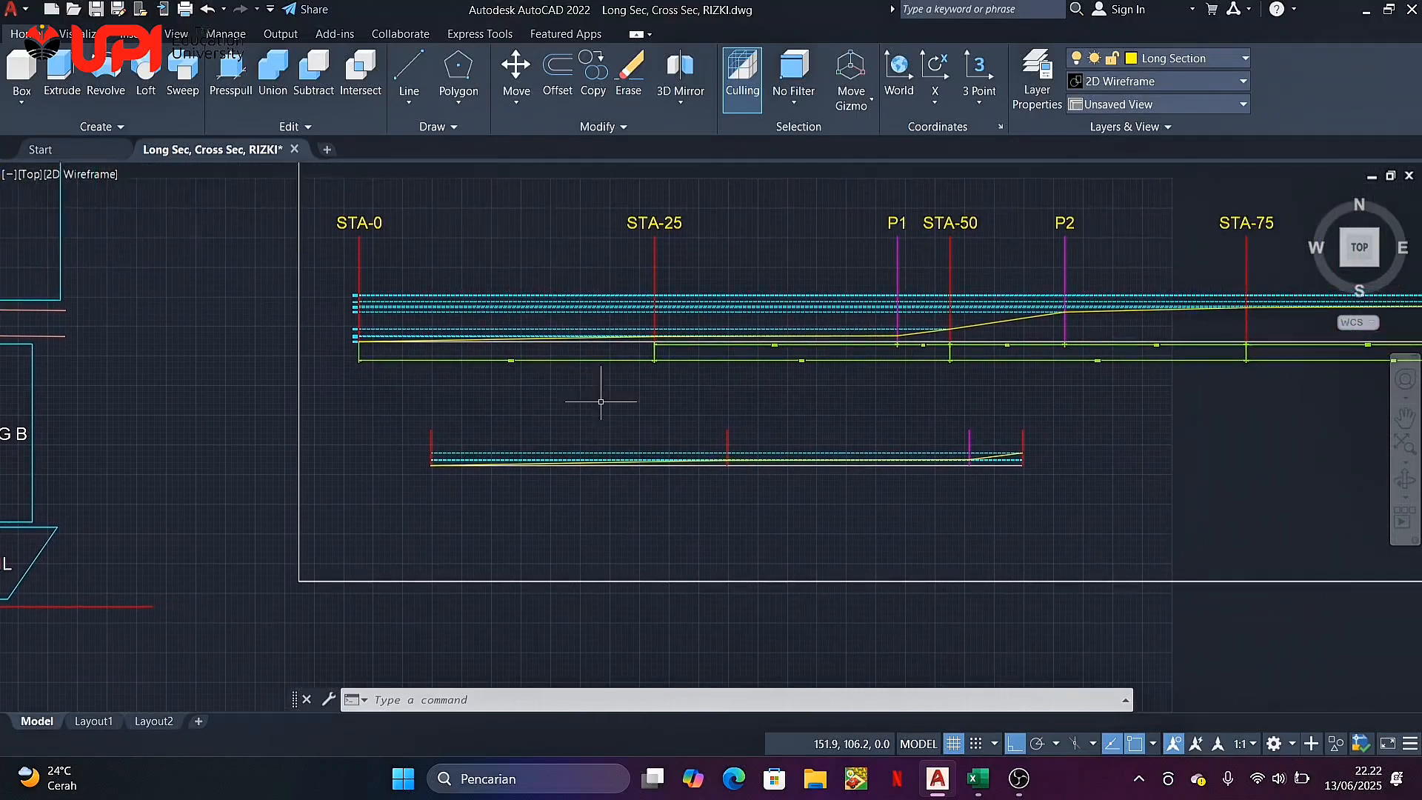
pyautogui.scroll(-5, 648, 418)
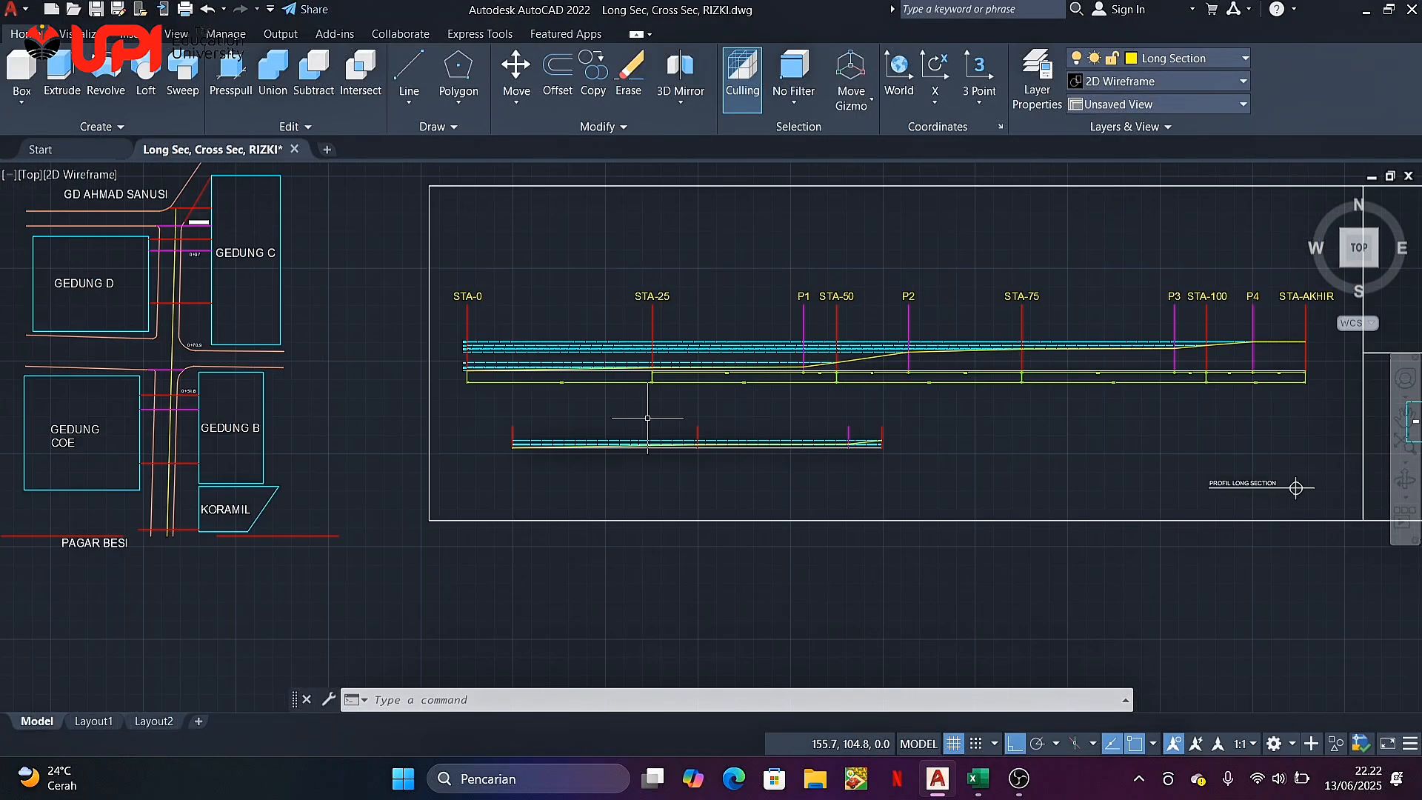
# Examine the finished cross-section drawing titled PROFIL CROSS SECTION STA-25
pyautogui.scroll(6, 1114, 357)
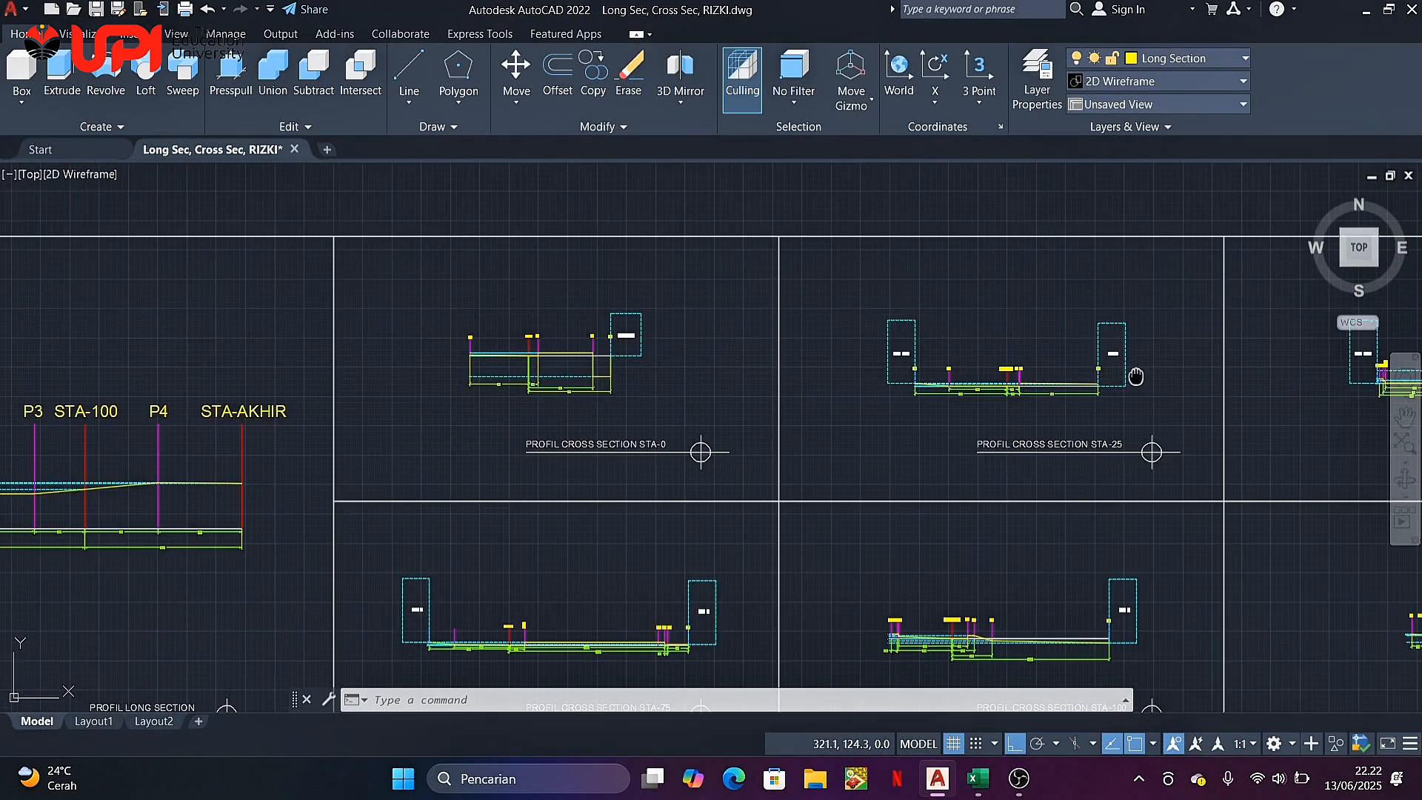
pyautogui.scroll(4, 1133, 370)
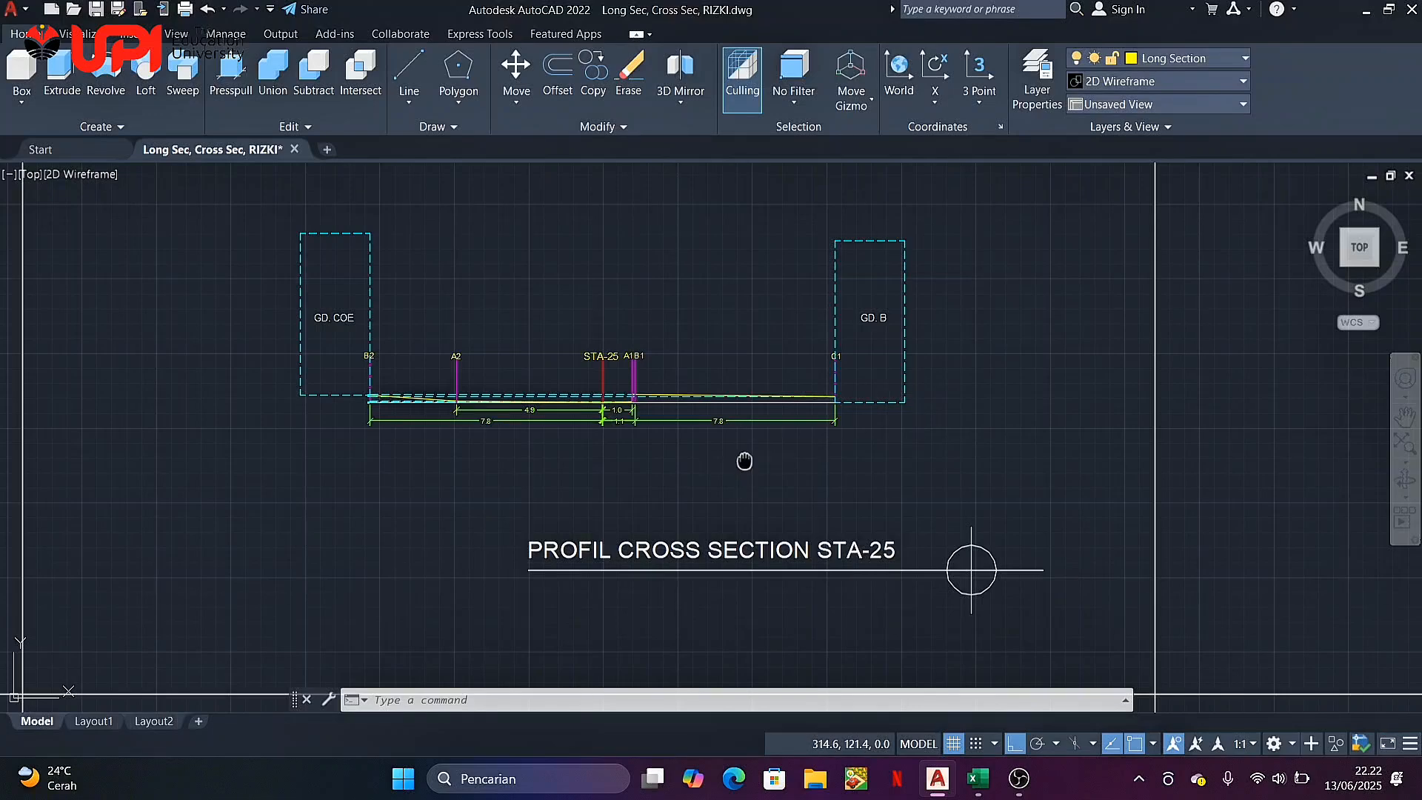
pyautogui.moveTo(742, 460)
pyautogui.mouseDown(button='middle')
pyautogui.moveTo(888, 451)
pyautogui.moveTo(855, 524)
pyautogui.mouseUp(button='middle')
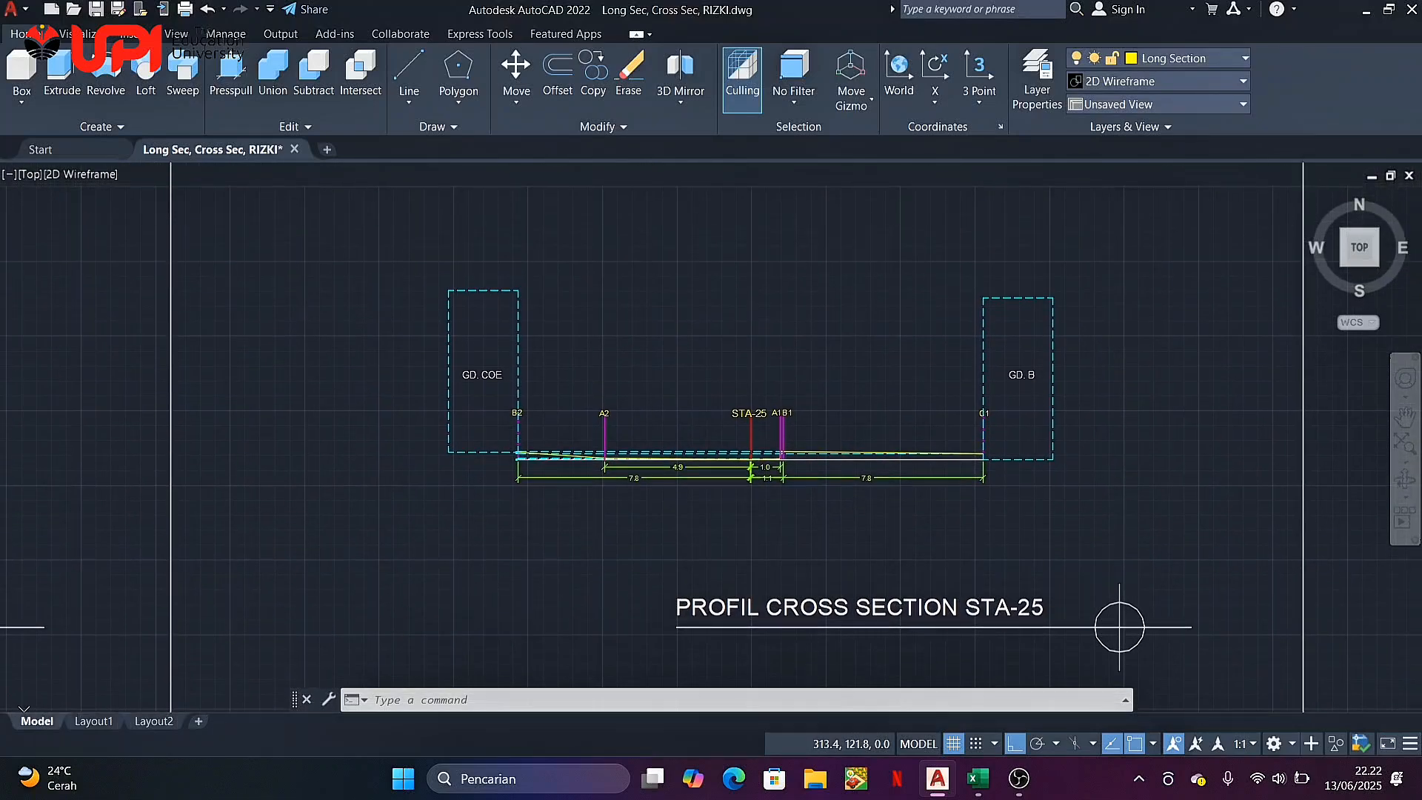
# Switch to the levelling data in Excel and review the STA-25 cross-section height differences and points A1, B1, C1, A2 and B2
pyautogui.click(984, 791)
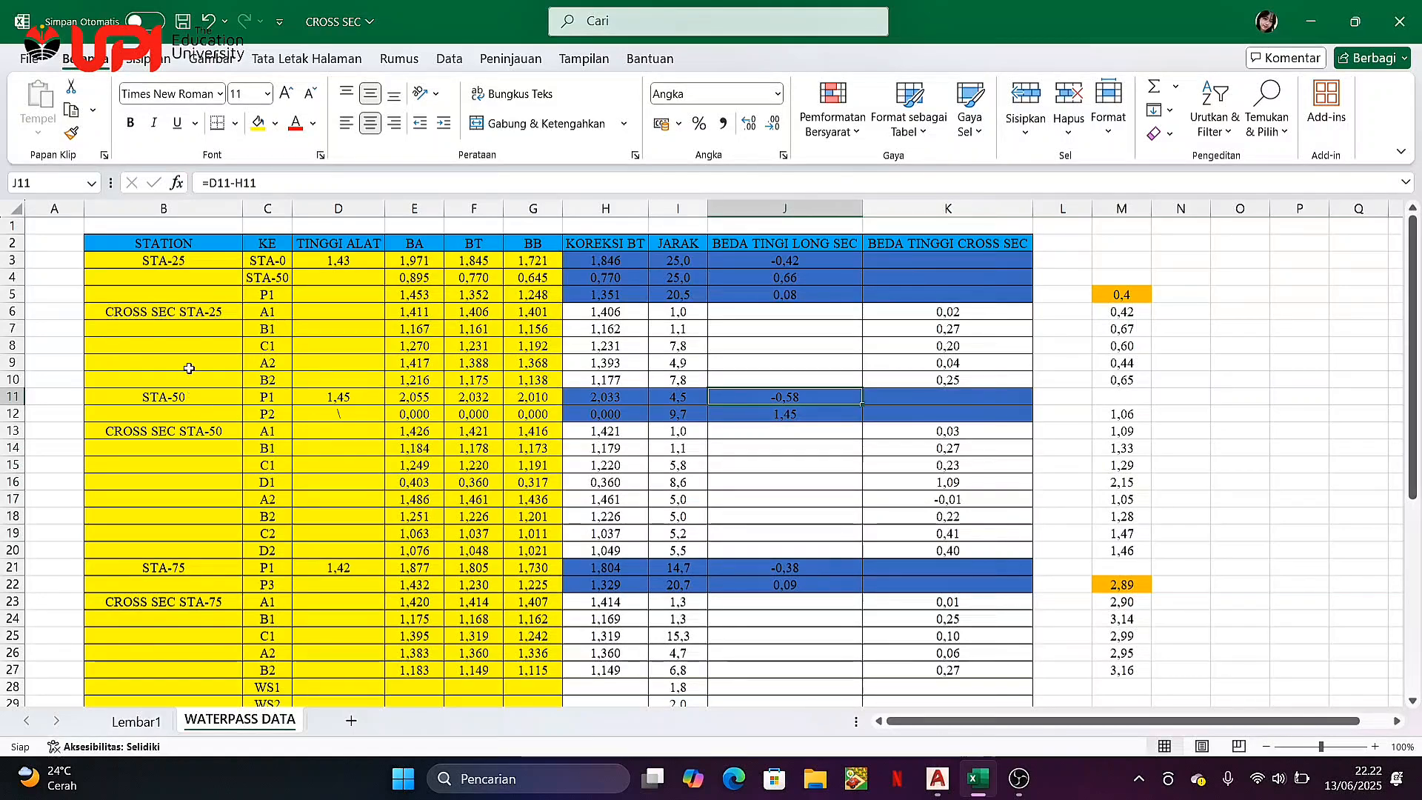
pyautogui.click(981, 313)
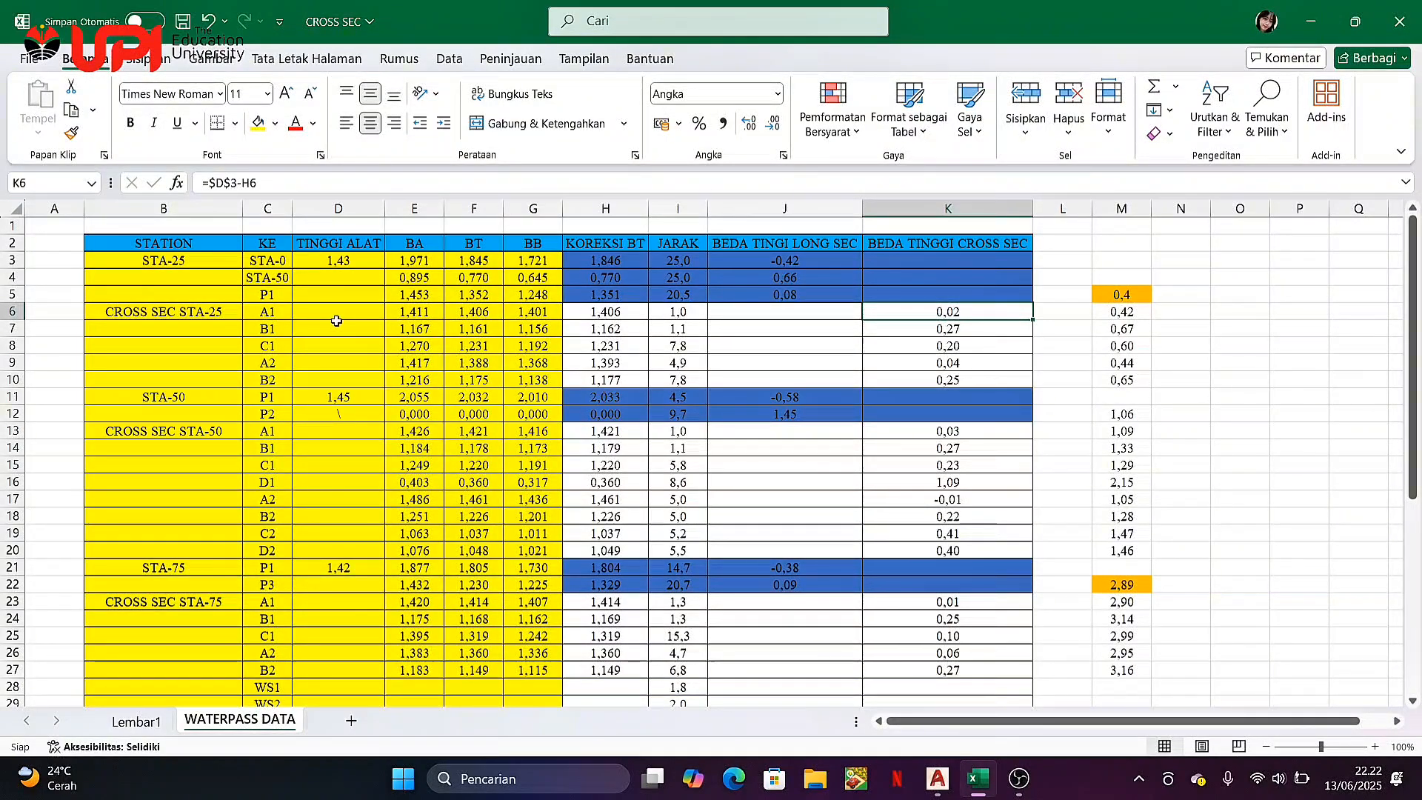
pyautogui.click(277, 311)
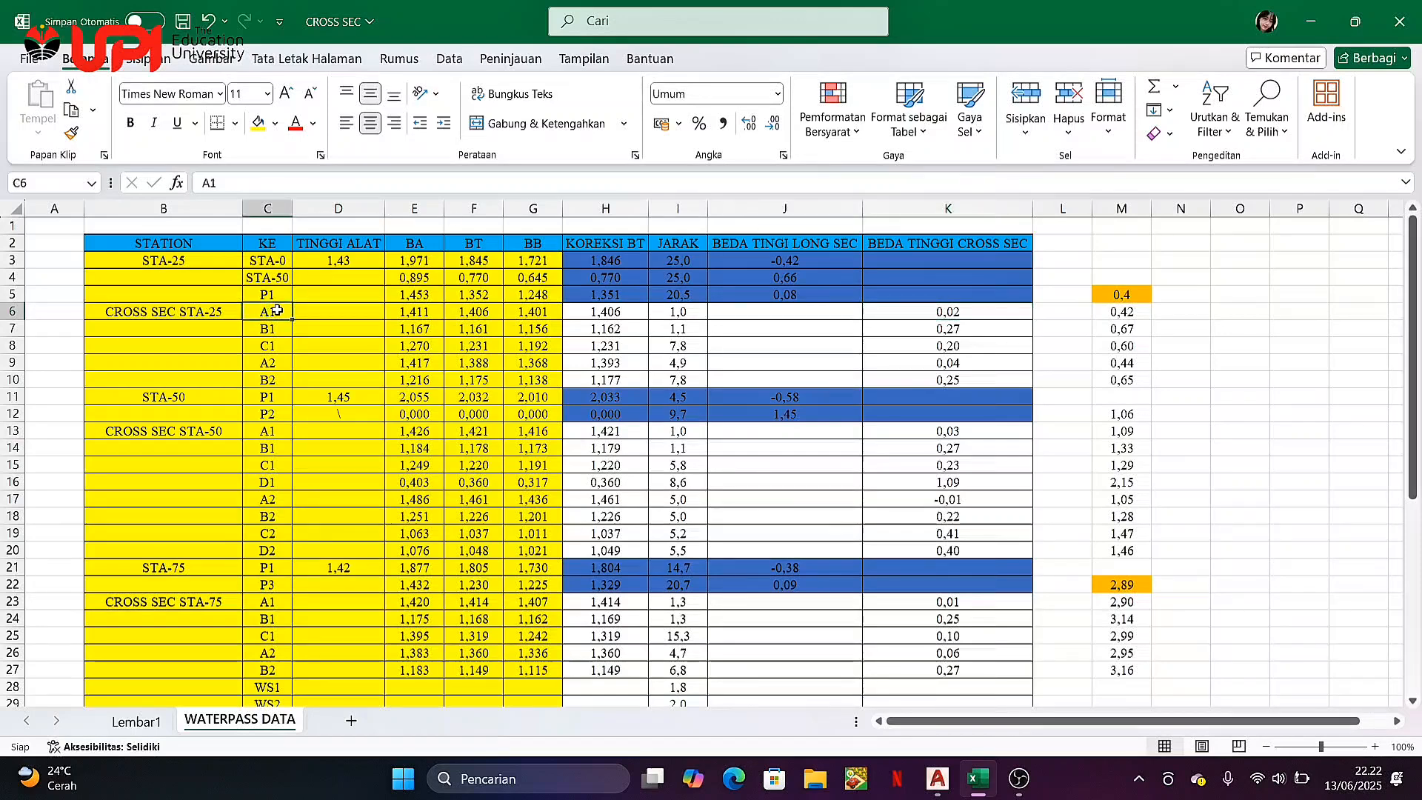
pyautogui.click(273, 330)
pyautogui.click(274, 347)
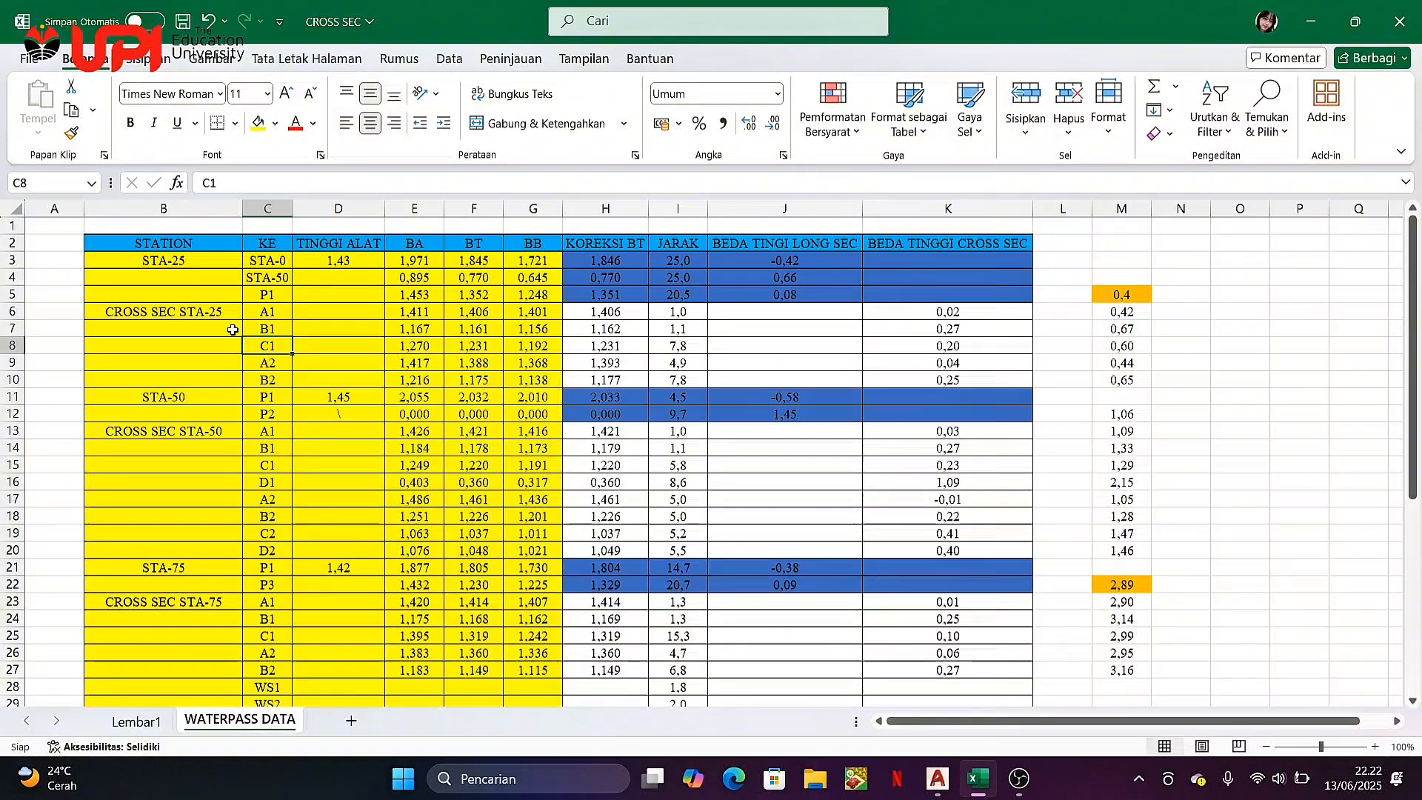
pyautogui.click(274, 370)
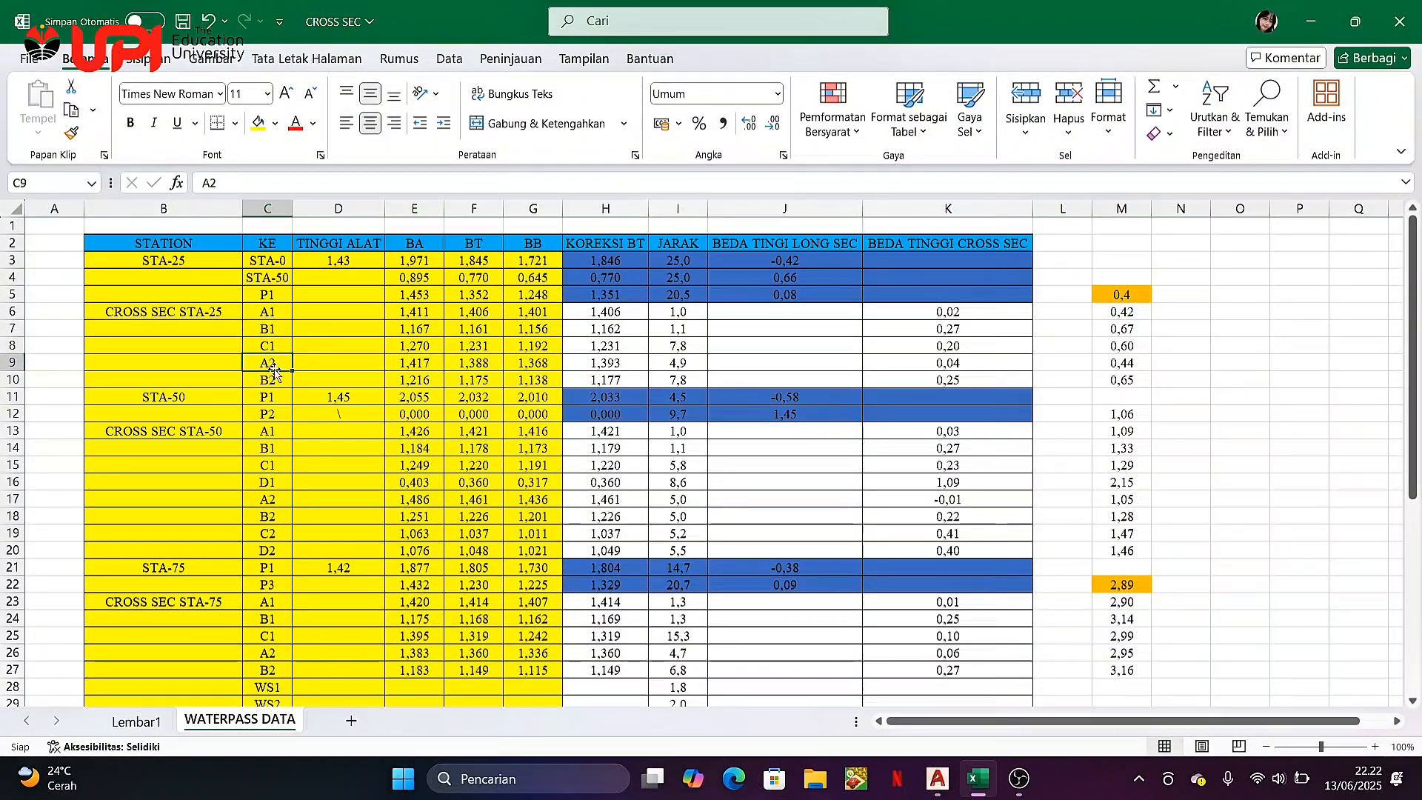
pyautogui.click(274, 380)
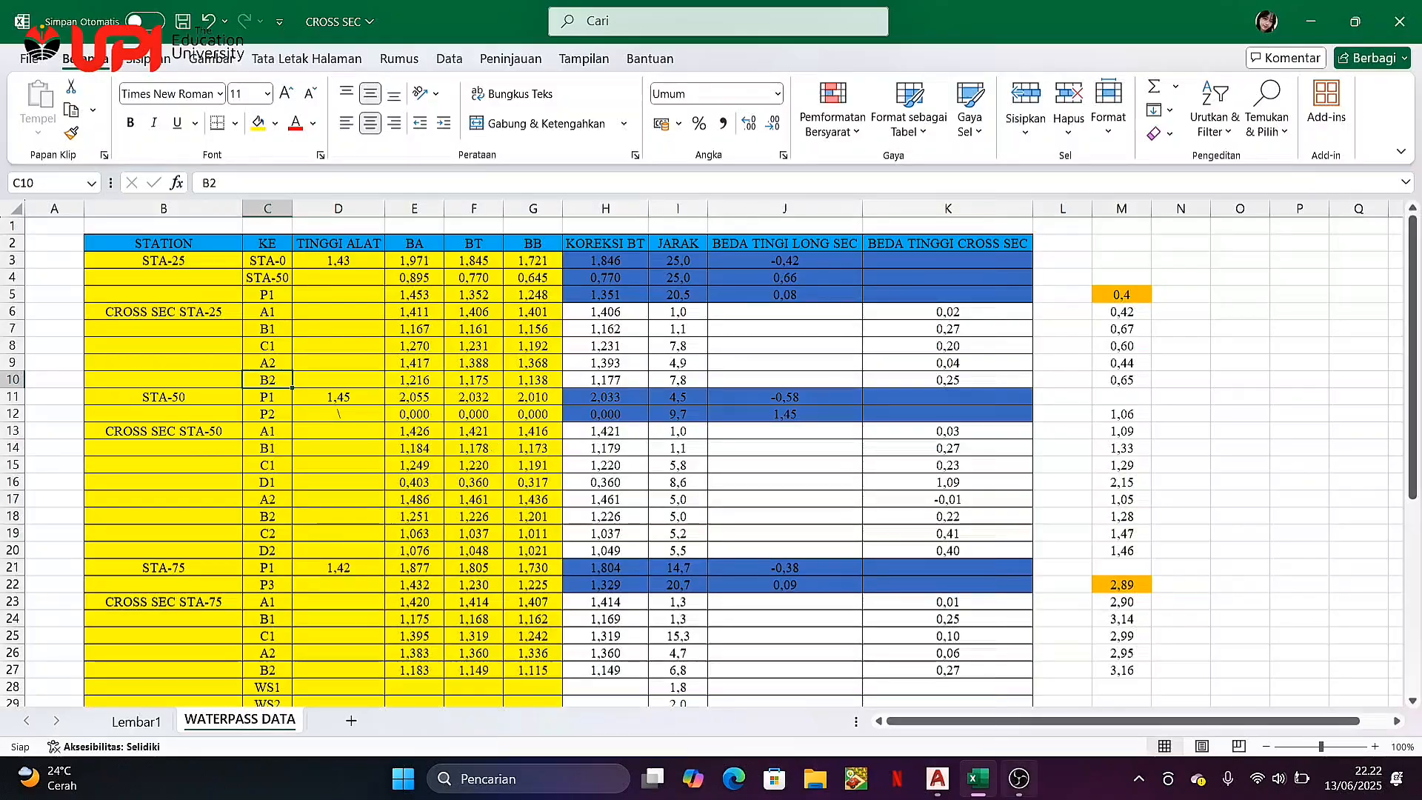
# Switch to AutoCAD and compare the finished STA-25 cross section with the STA-25 station on the long section
pyautogui.click(938, 780)
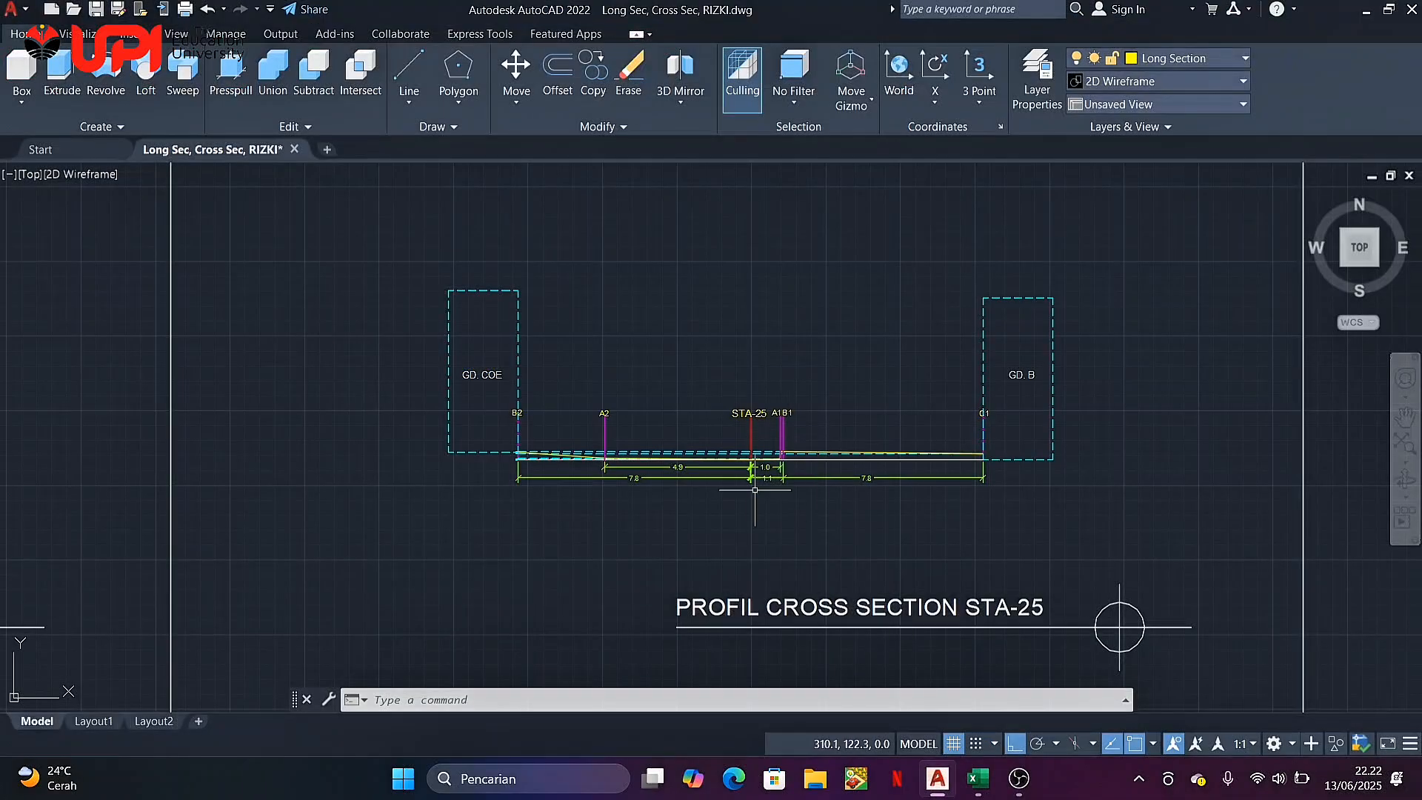
pyautogui.scroll(4, 739, 452)
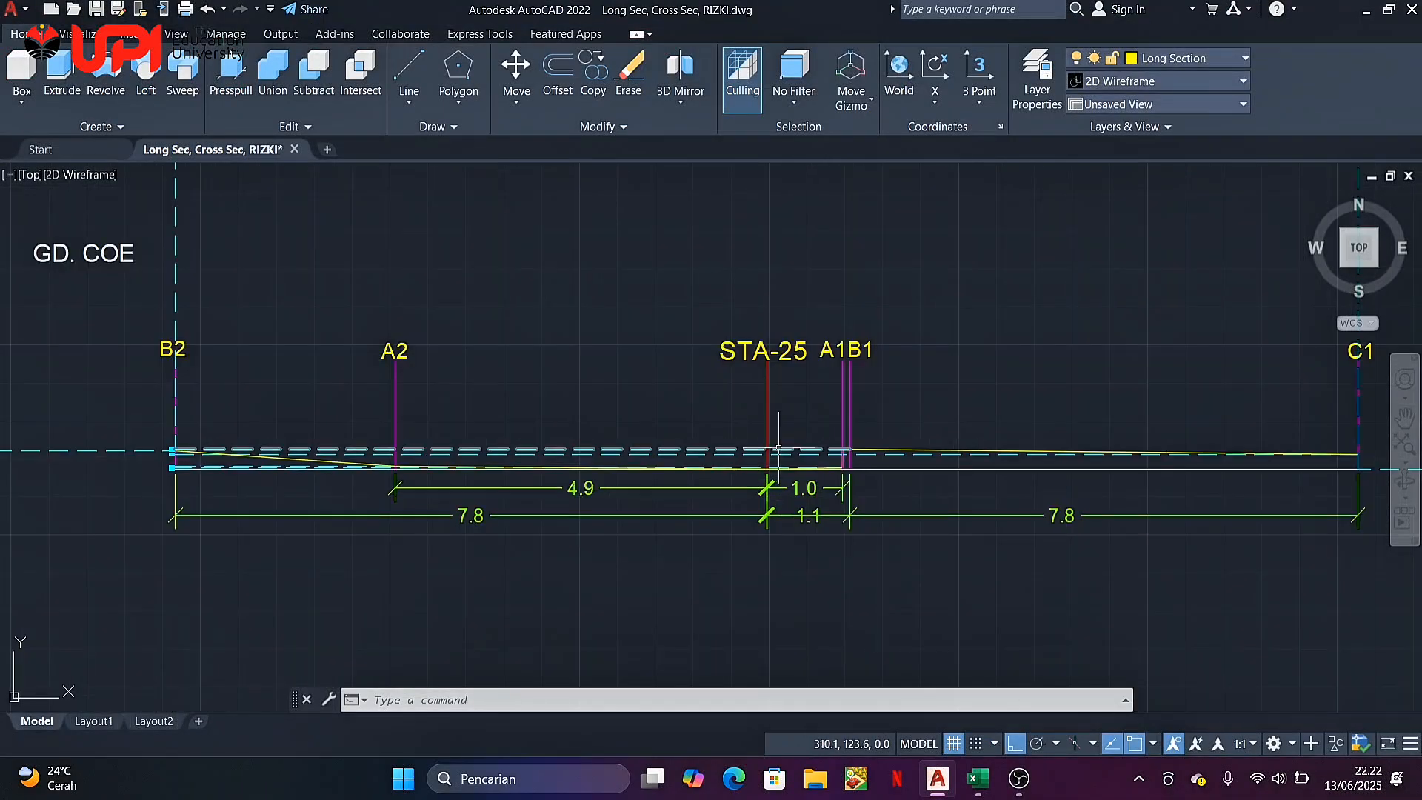
pyautogui.scroll(-4, 766, 414)
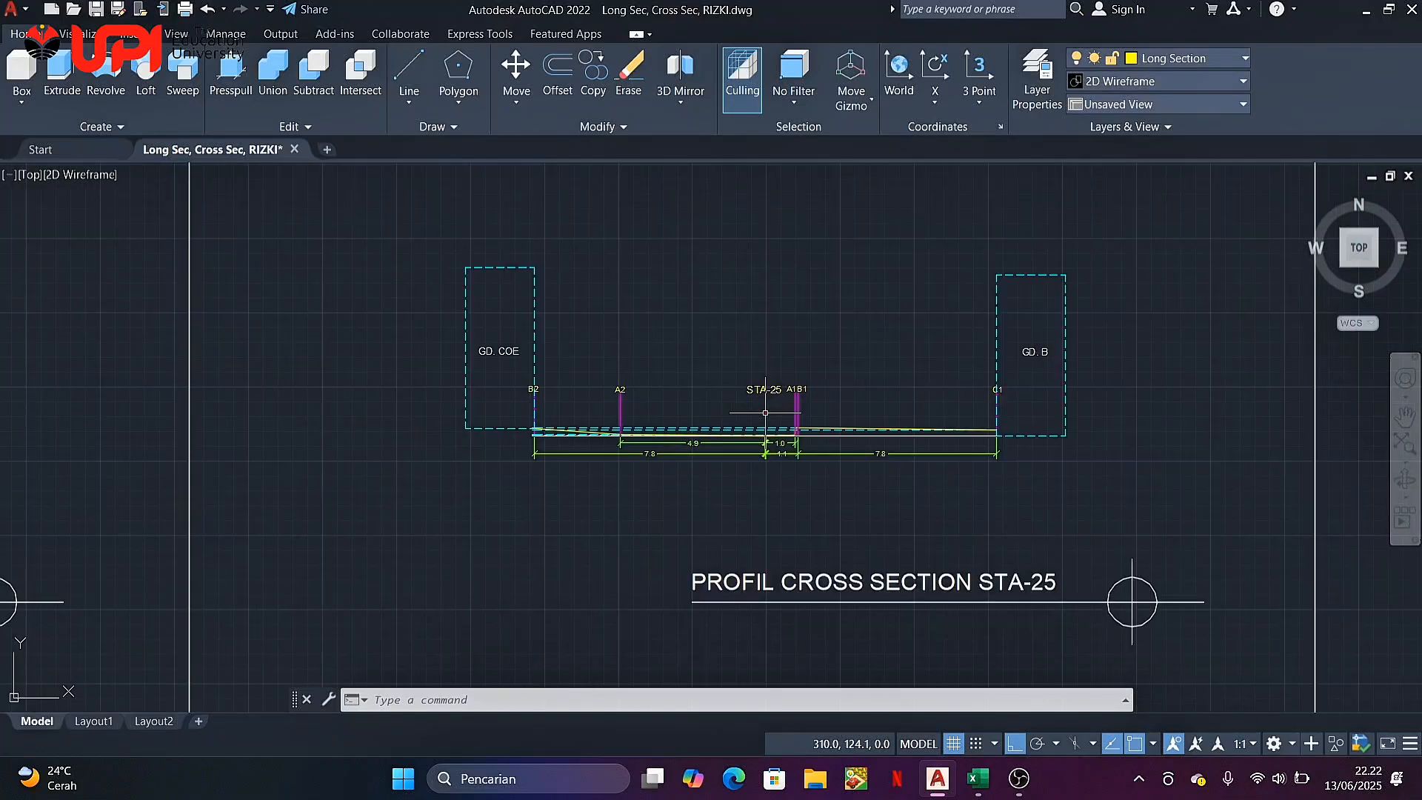
pyautogui.scroll(-3, 767, 414)
pyautogui.moveTo(509, 476); pyautogui.dragTo(722, 452, button='middle')
pyautogui.scroll(-3, 721, 452)
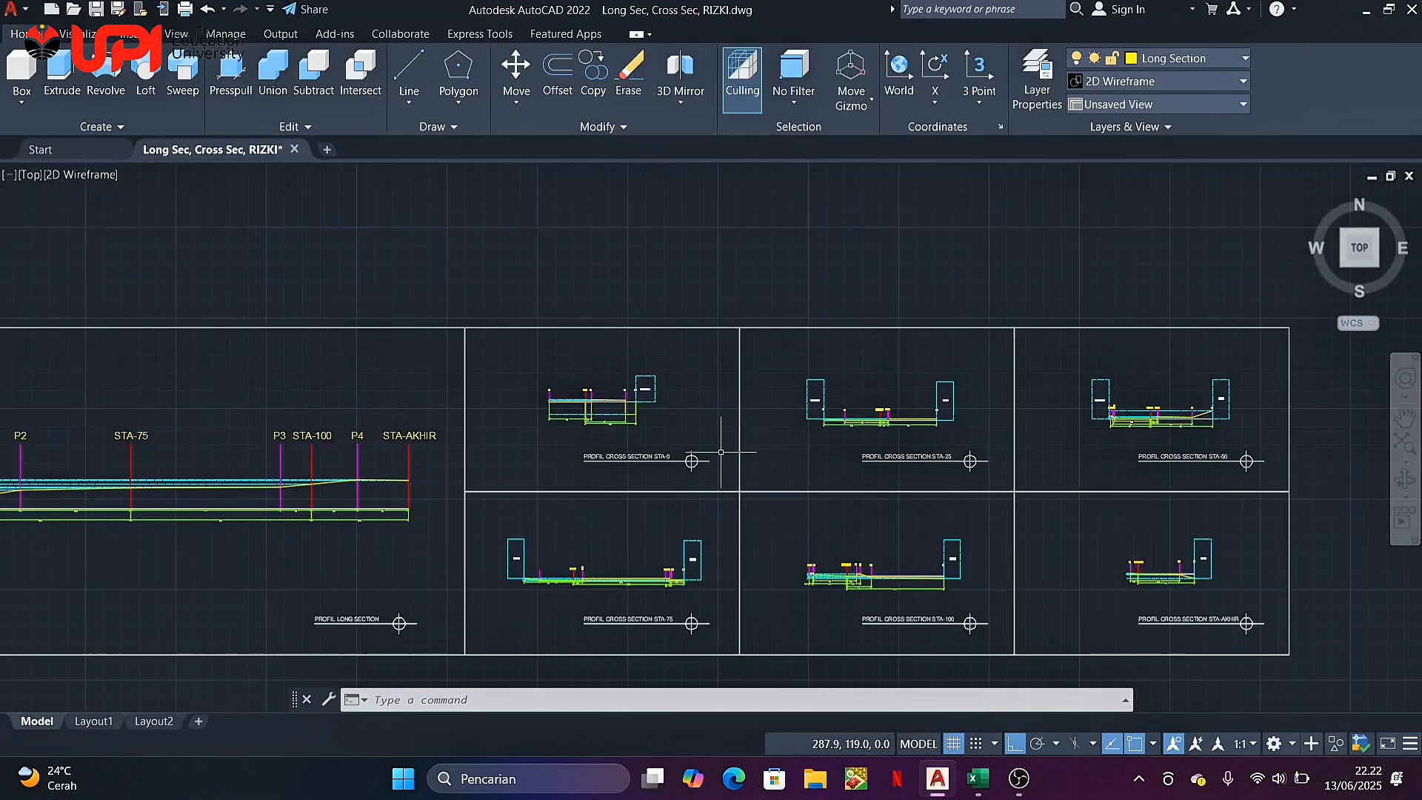
pyautogui.moveTo(222, 472); pyautogui.dragTo(361, 470, button='middle')
pyautogui.scroll(6, 267, 463)
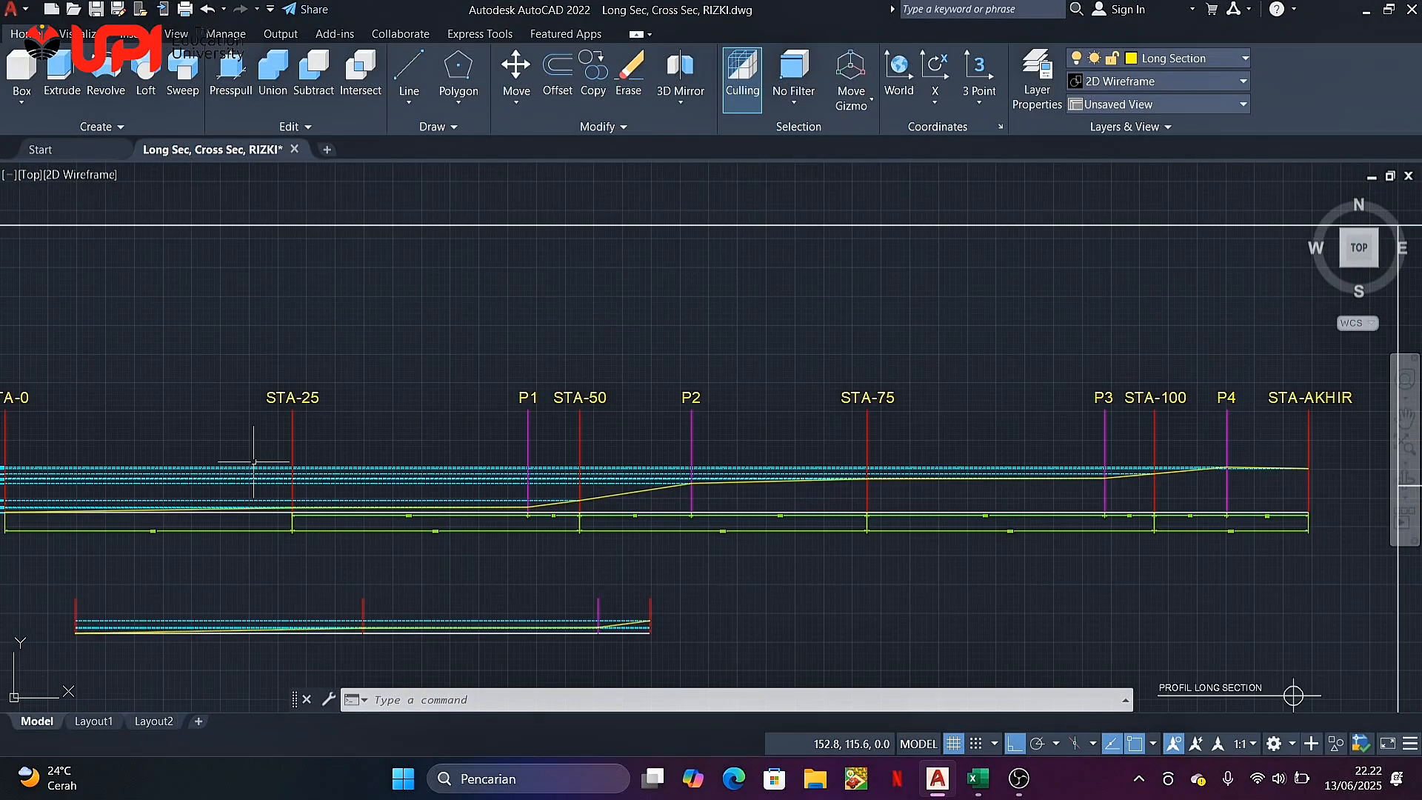
pyautogui.scroll(-6, 305, 456)
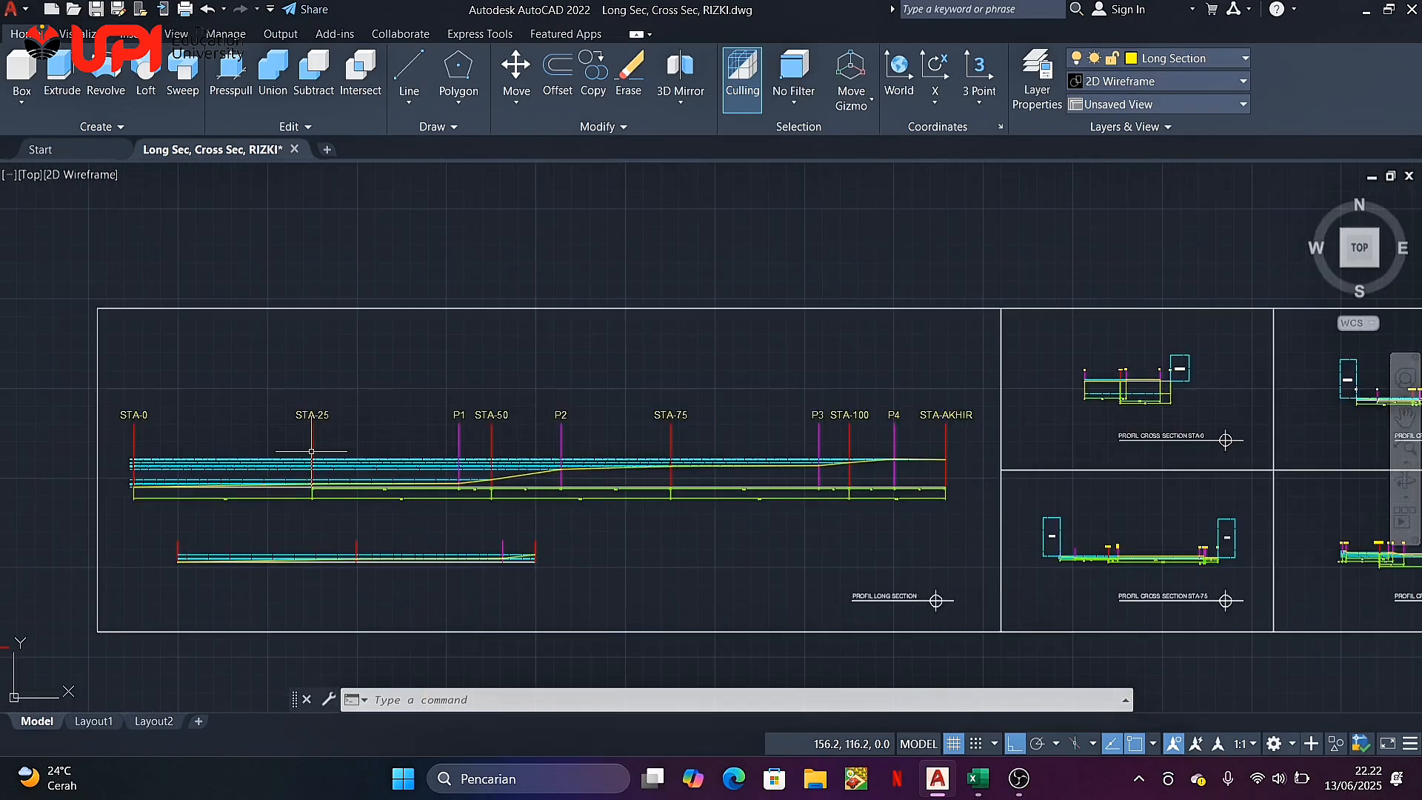
# Examine how points A1, B1, C1, A2 and B2 are arranged around STA-25 in the finished cross section
pyautogui.scroll(5, 1020, 435)
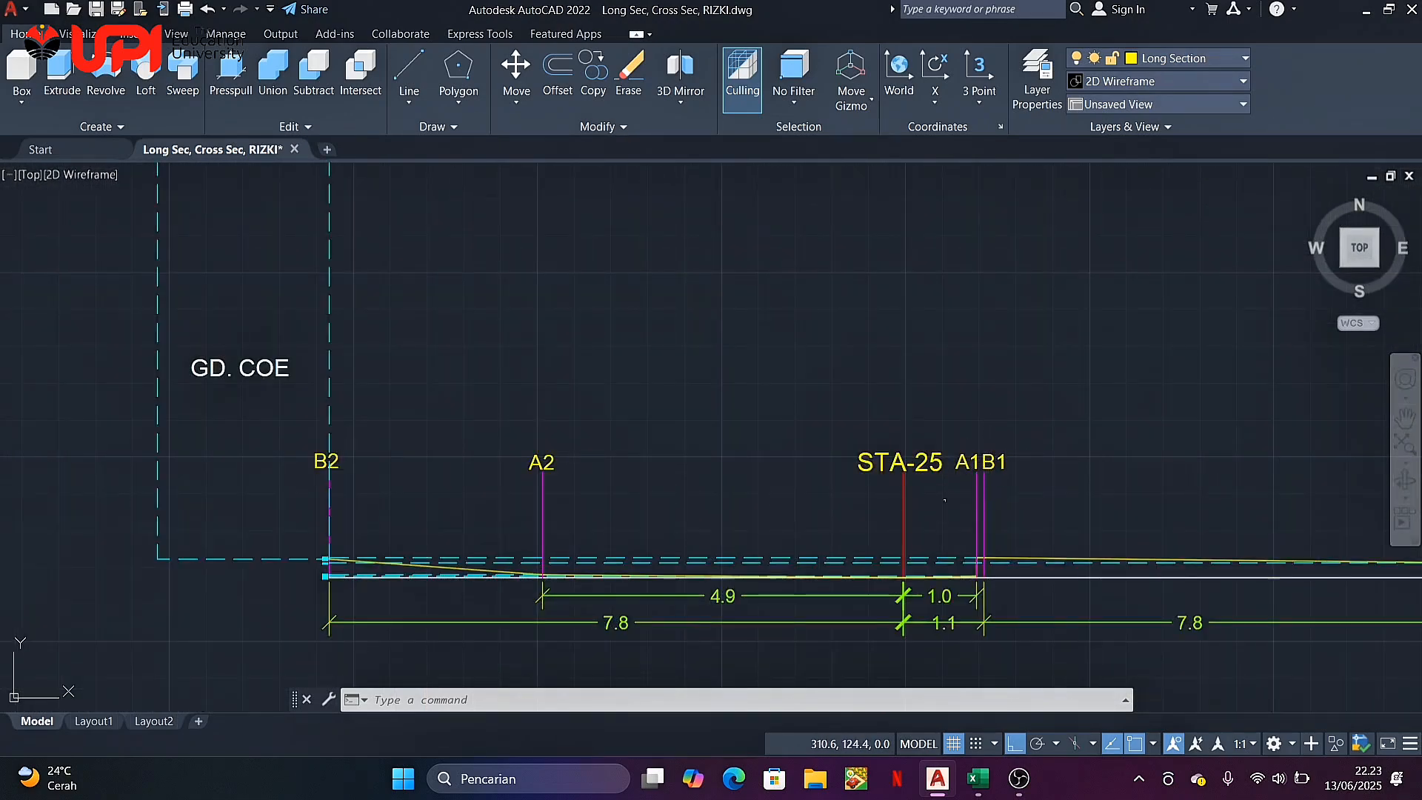
pyautogui.moveTo(928, 465); pyautogui.dragTo(835, 466, button='middle')
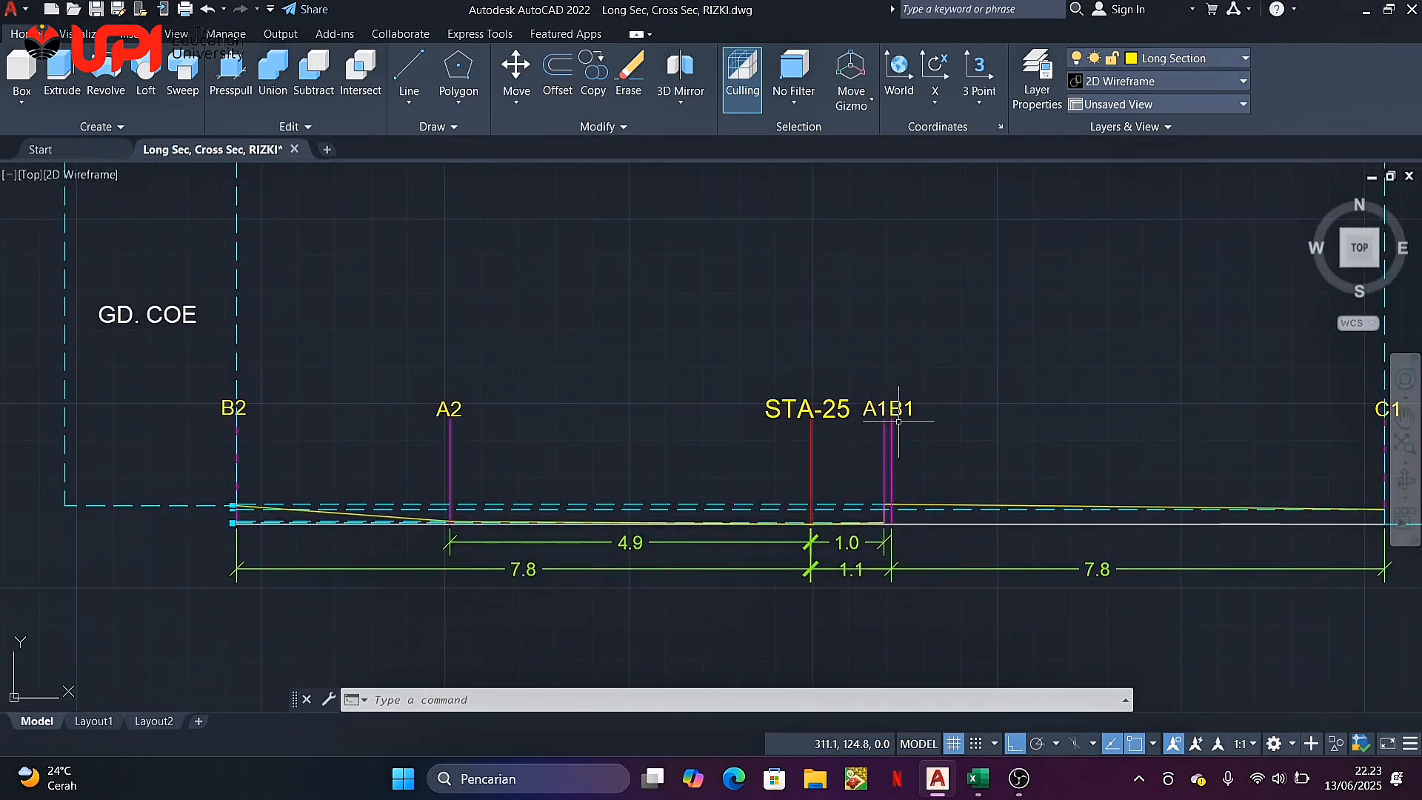
pyautogui.scroll(-4, 907, 419)
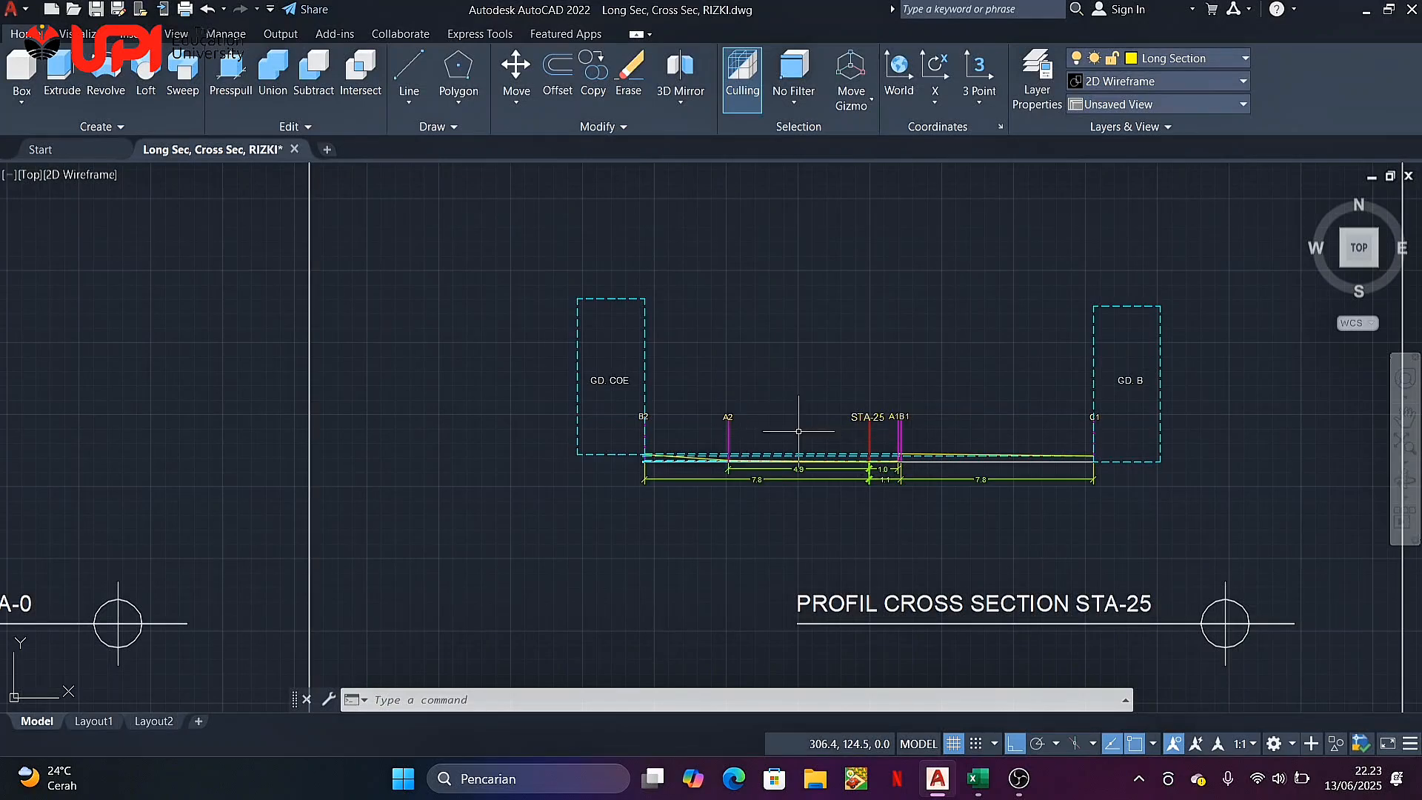
pyautogui.scroll(2, 879, 441)
pyautogui.scroll(2, 880, 441)
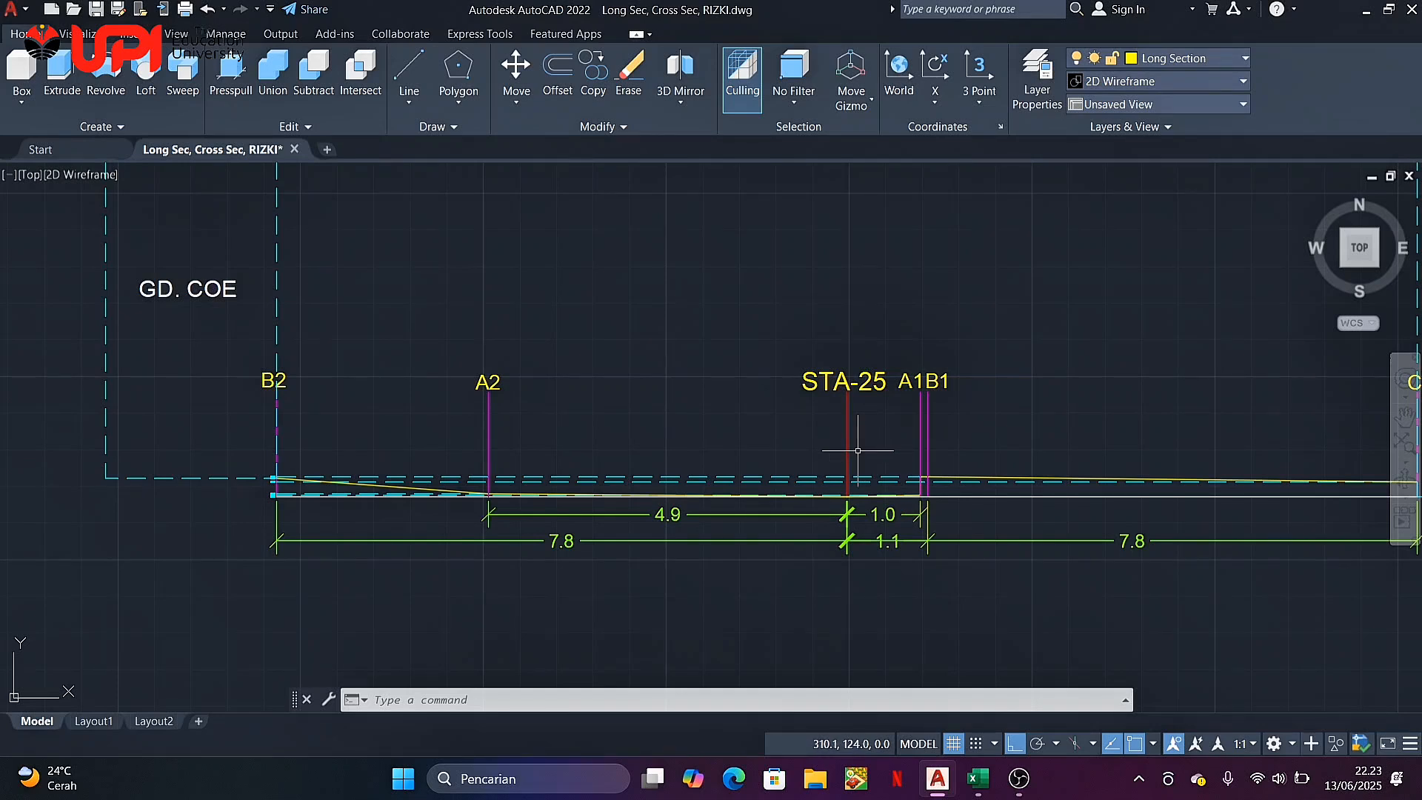
pyautogui.scroll(-2, 857, 451)
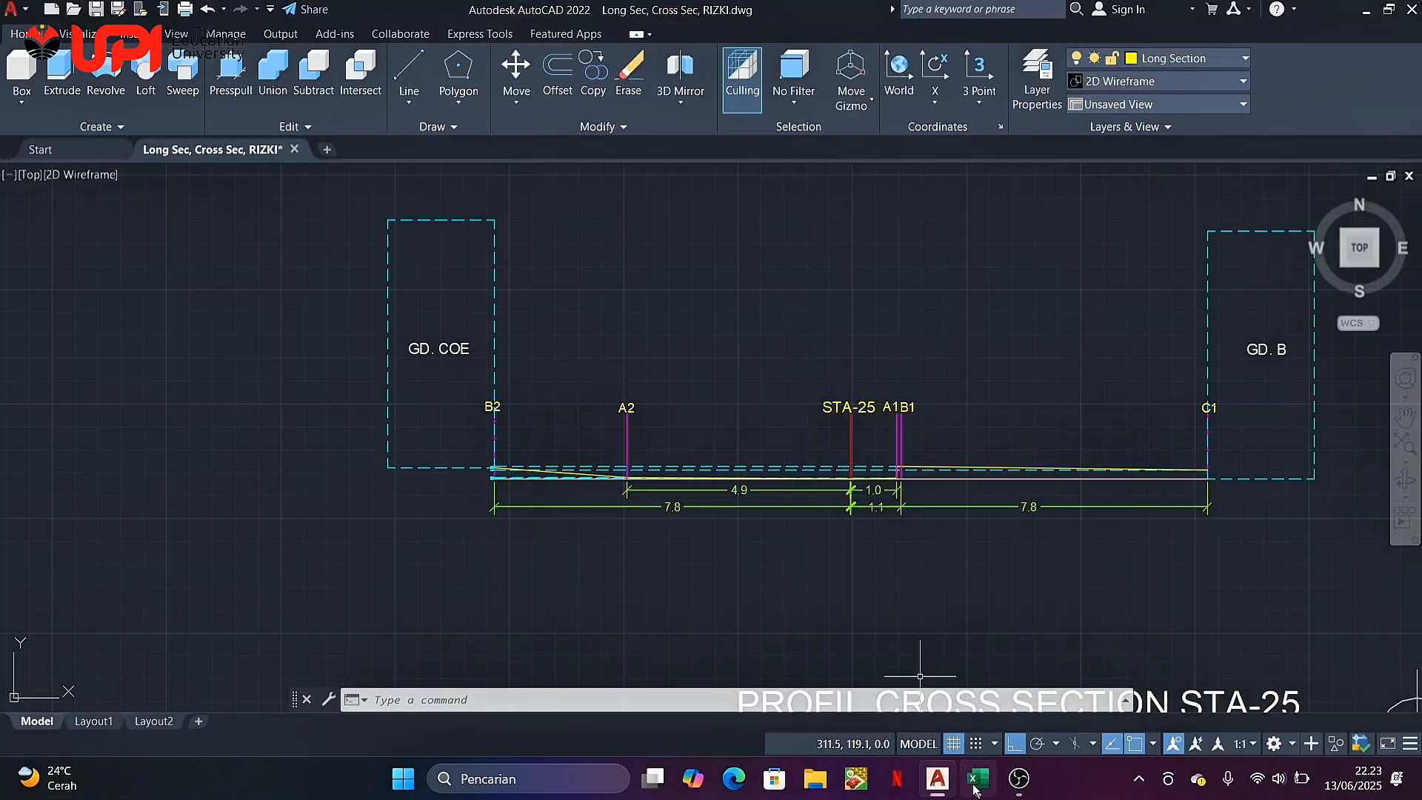
# Review the STA-25 cross-section height differences in Excel, starting at A1, and return to AutoCAD
pyautogui.click(975, 791)
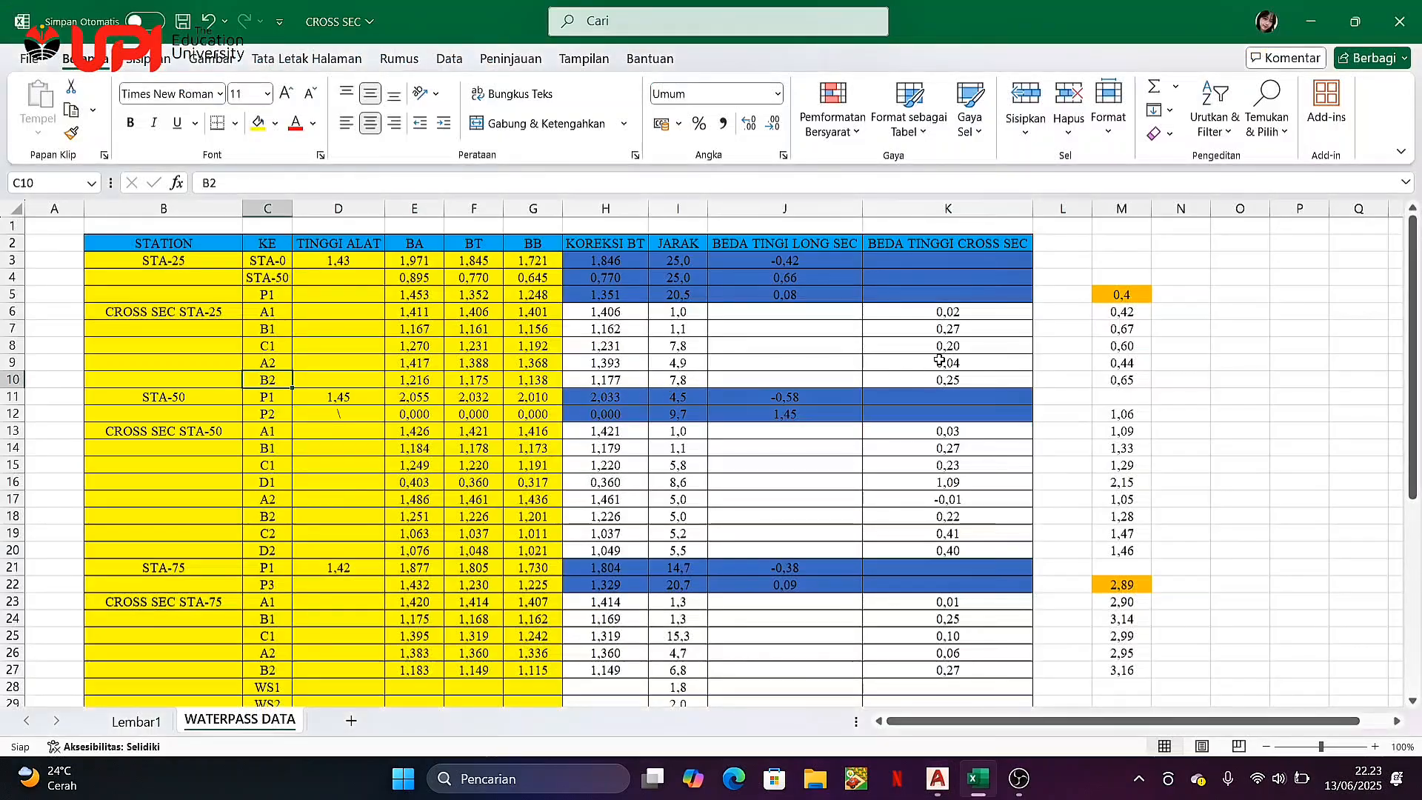
pyautogui.click(989, 312)
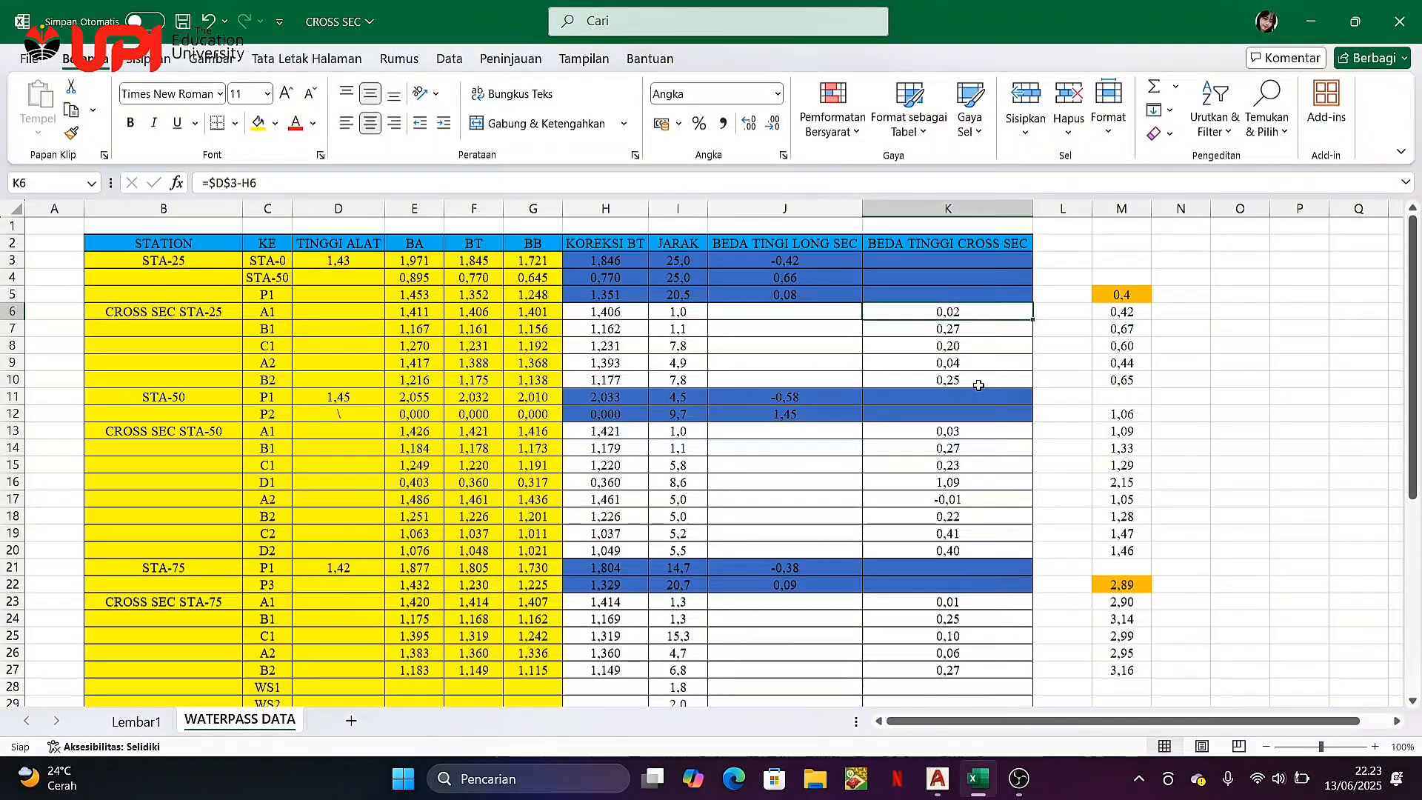
pyautogui.click(938, 778)
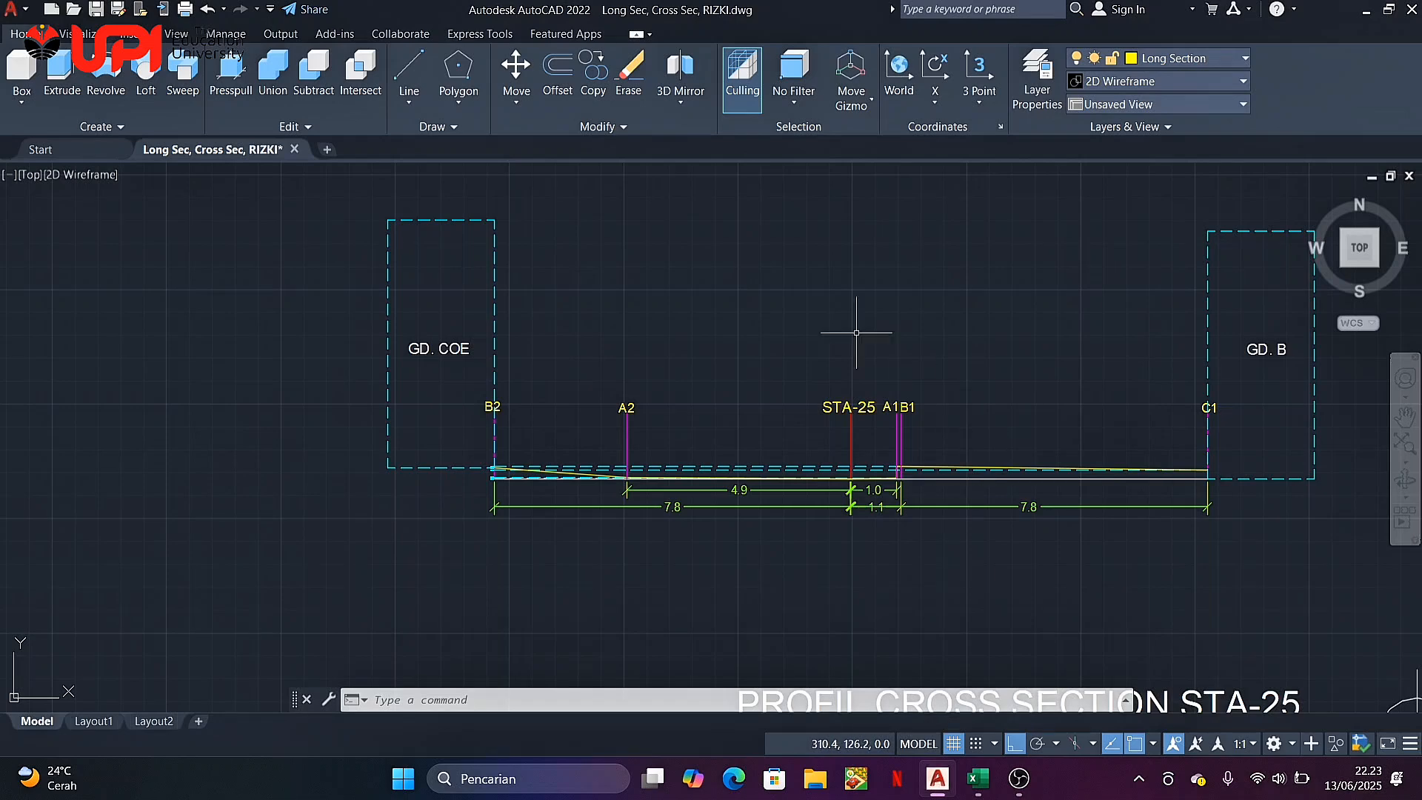
# Draw a horizontal base line on layer 0 in the free space above the finished STA-25 cross section
pyautogui.moveTo(810, 244)
pyautogui.mouseDown(button='middle')
pyautogui.moveTo(812, 400)
pyautogui.moveTo(793, 482)
pyautogui.mouseUp(button='middle')
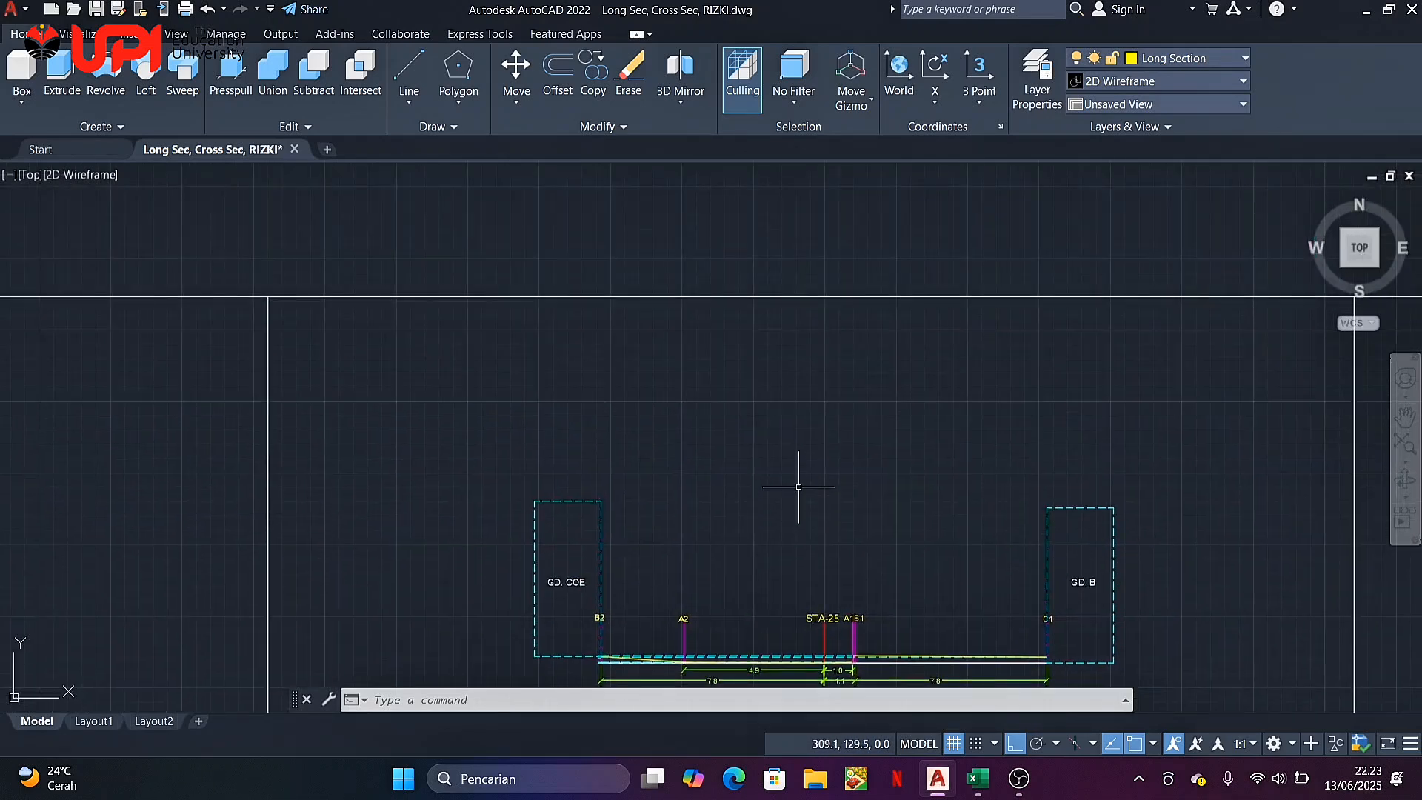
pyautogui.click(1193, 58)
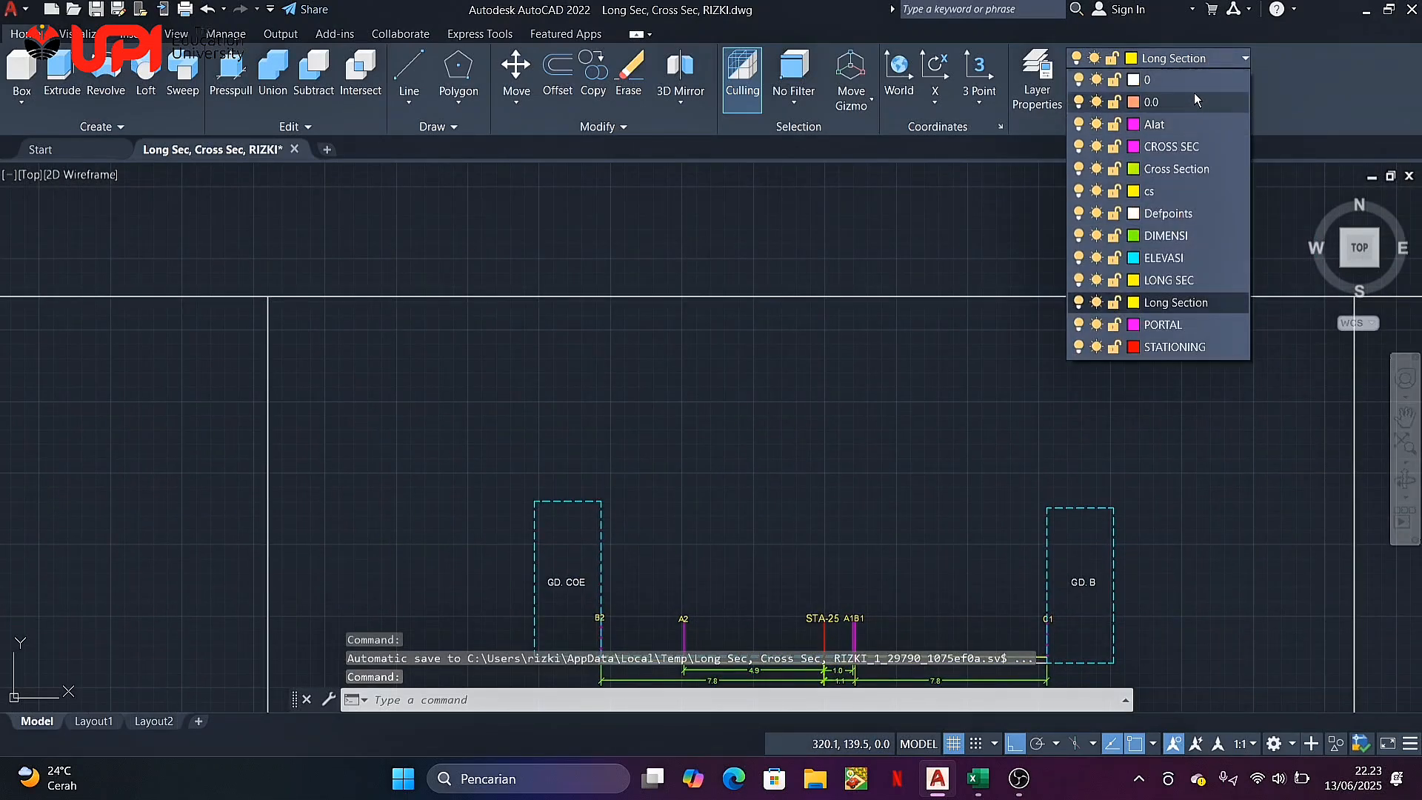
pyautogui.click(1174, 90)
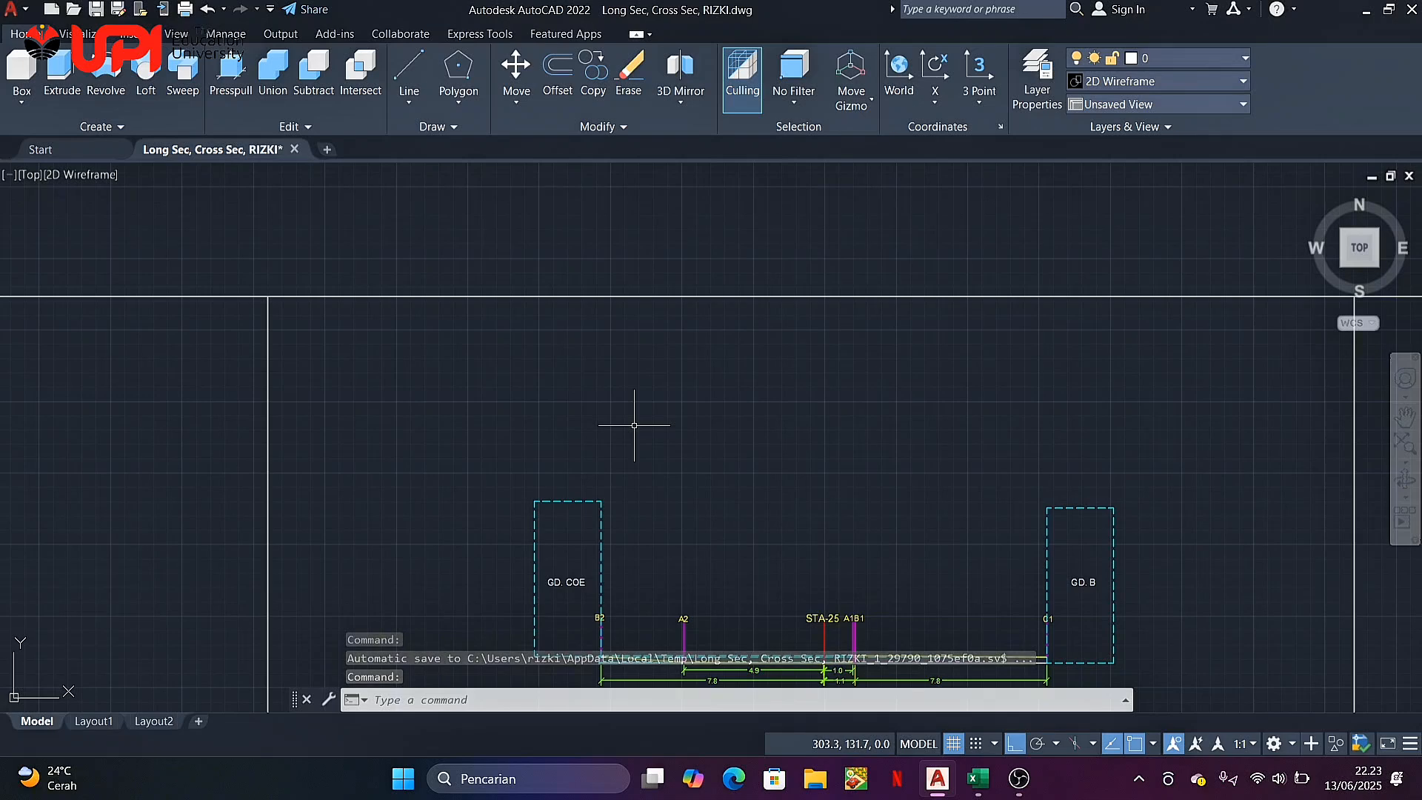
pyautogui.write('l')
pyautogui.press('Return')
pyautogui.click(506, 363)
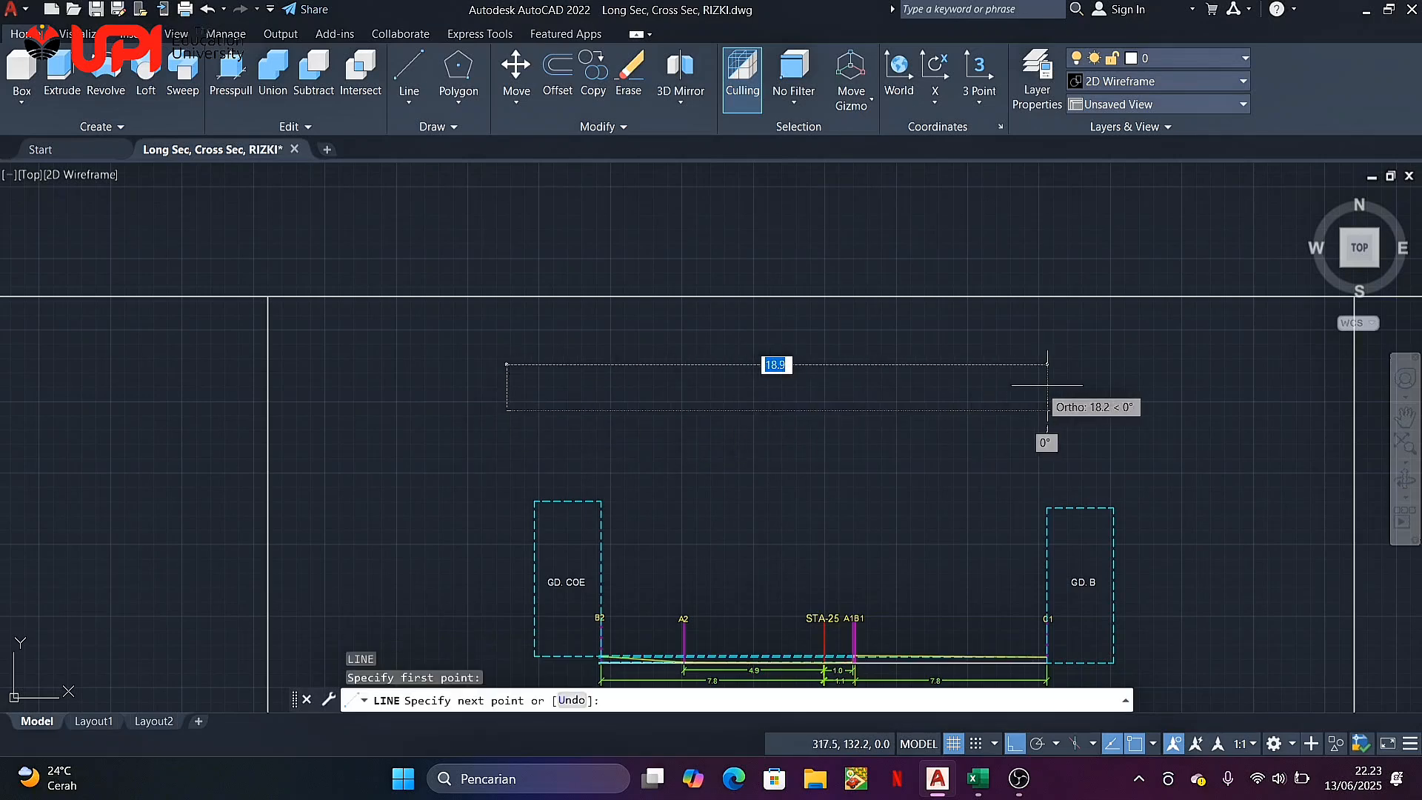
pyautogui.click(1165, 407)
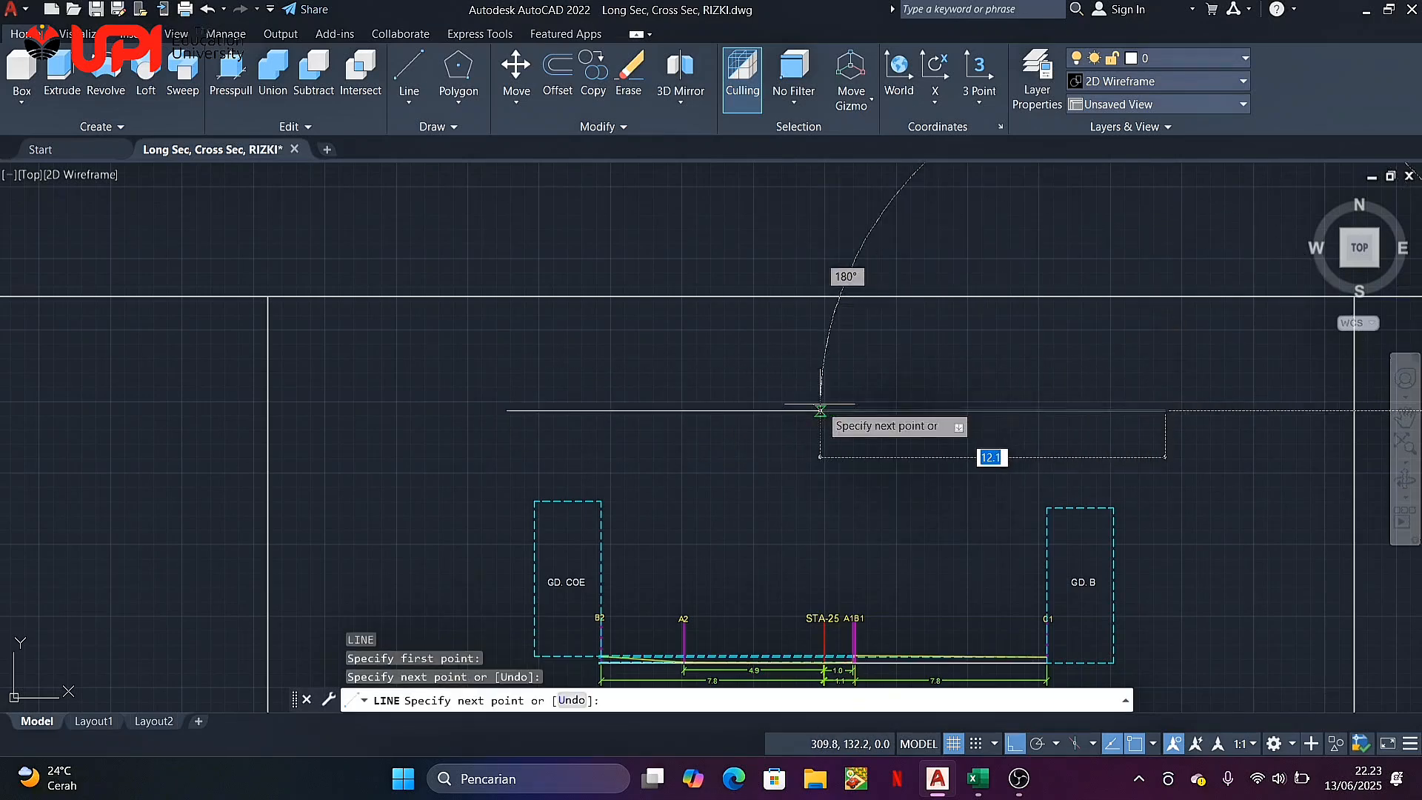
pyautogui.press('Return')
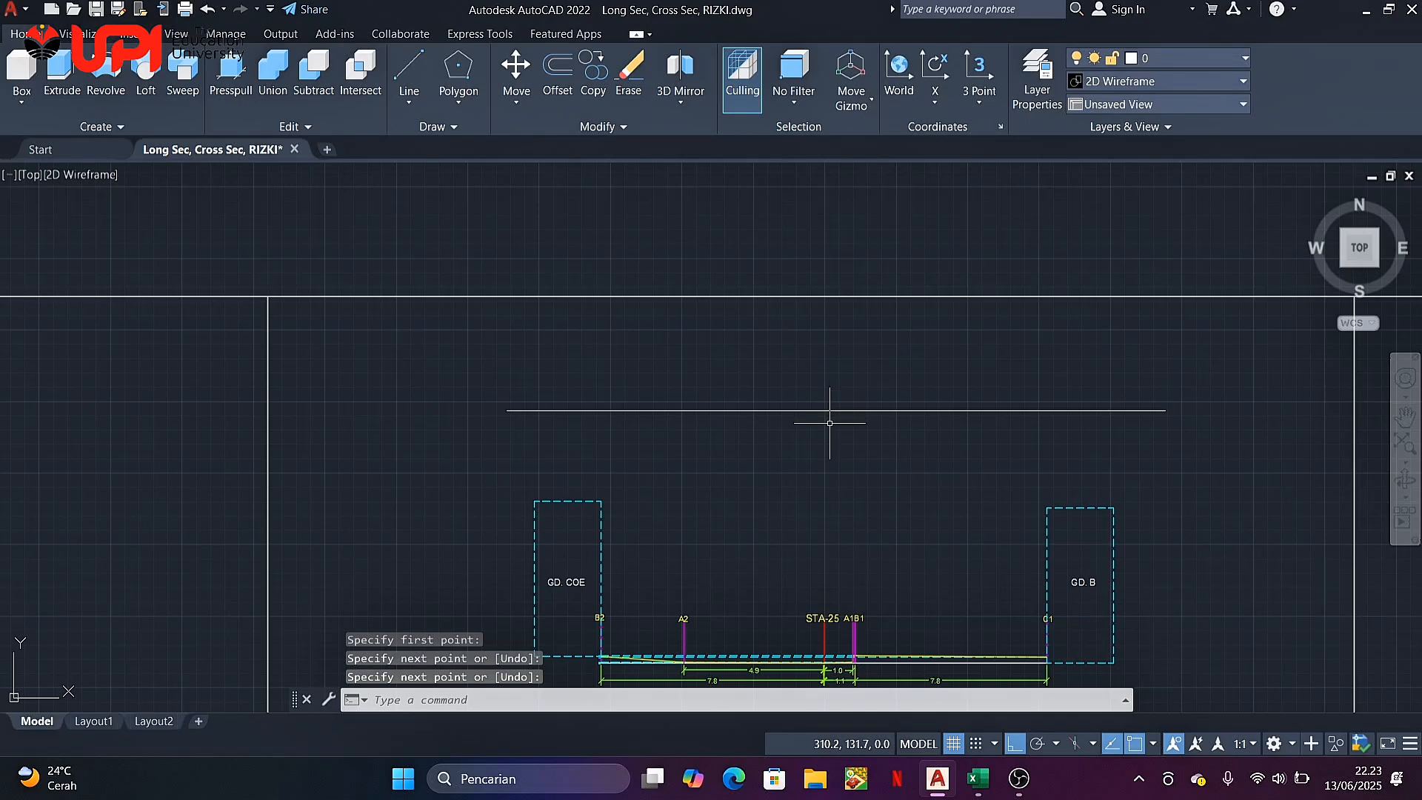
# Draw a vertical station line 3 units high upward from the new base line on the STATIONING layer
pyautogui.moveTo(980, 795)
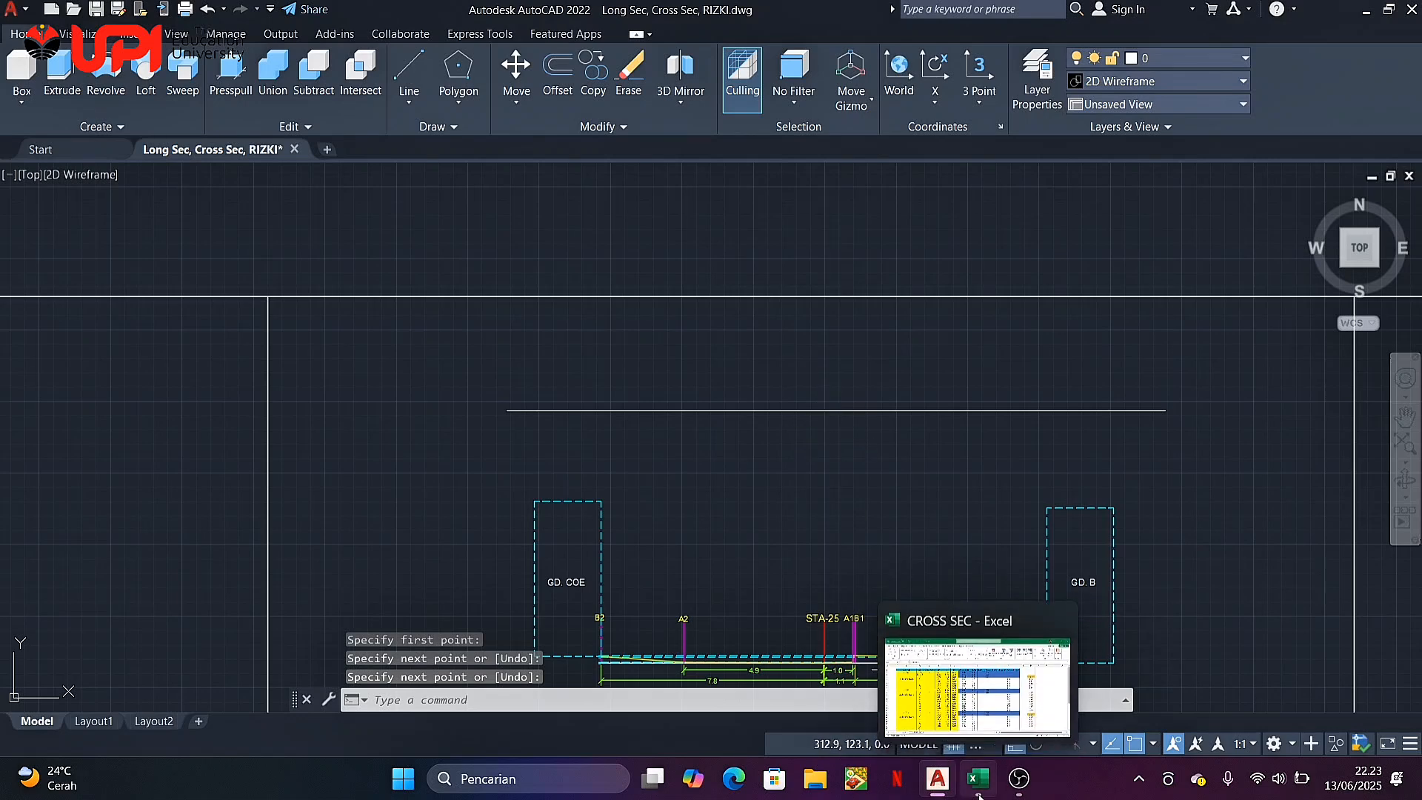
pyautogui.click(1192, 59)
pyautogui.click(1193, 346)
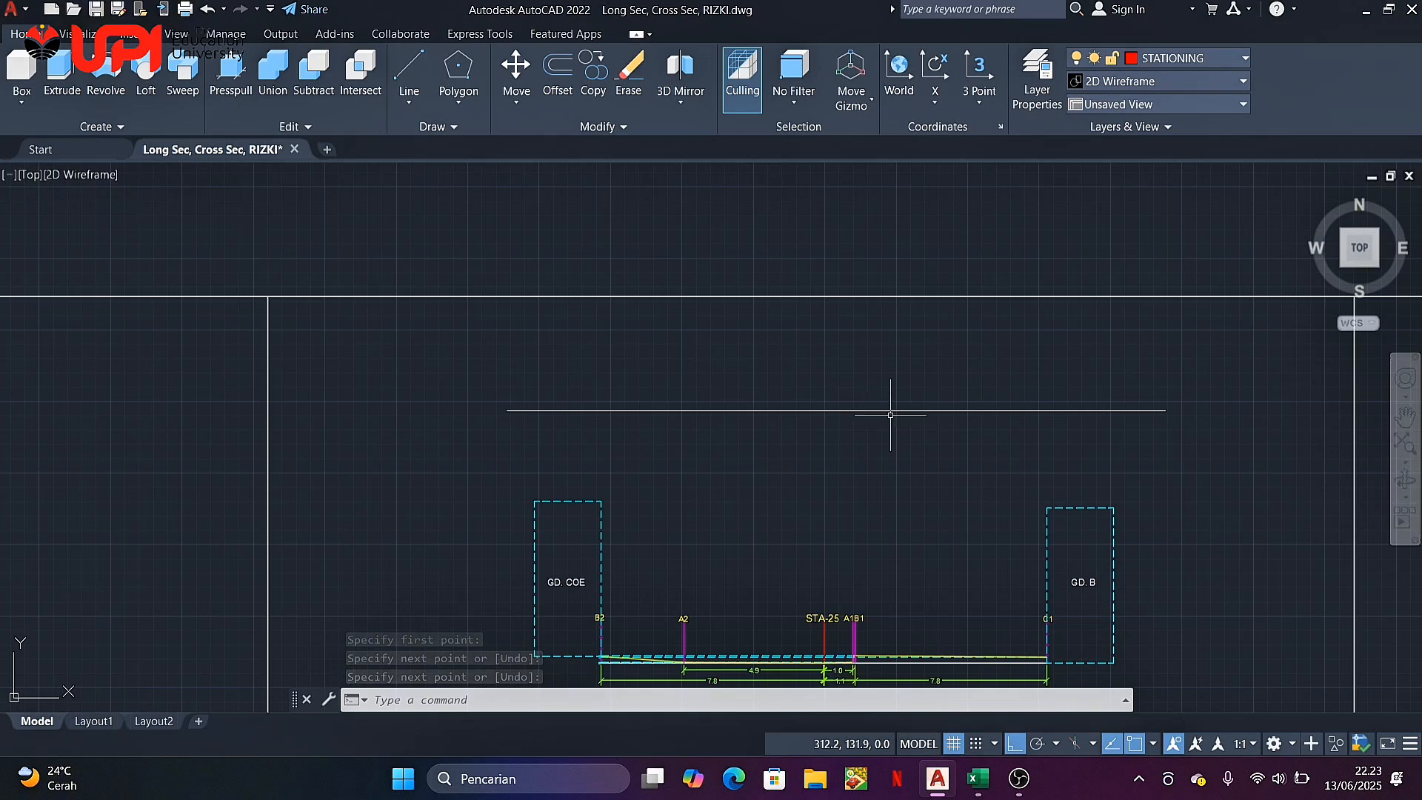
pyautogui.scroll(2, 890, 414)
pyautogui.write('l')
pyautogui.press('Return')
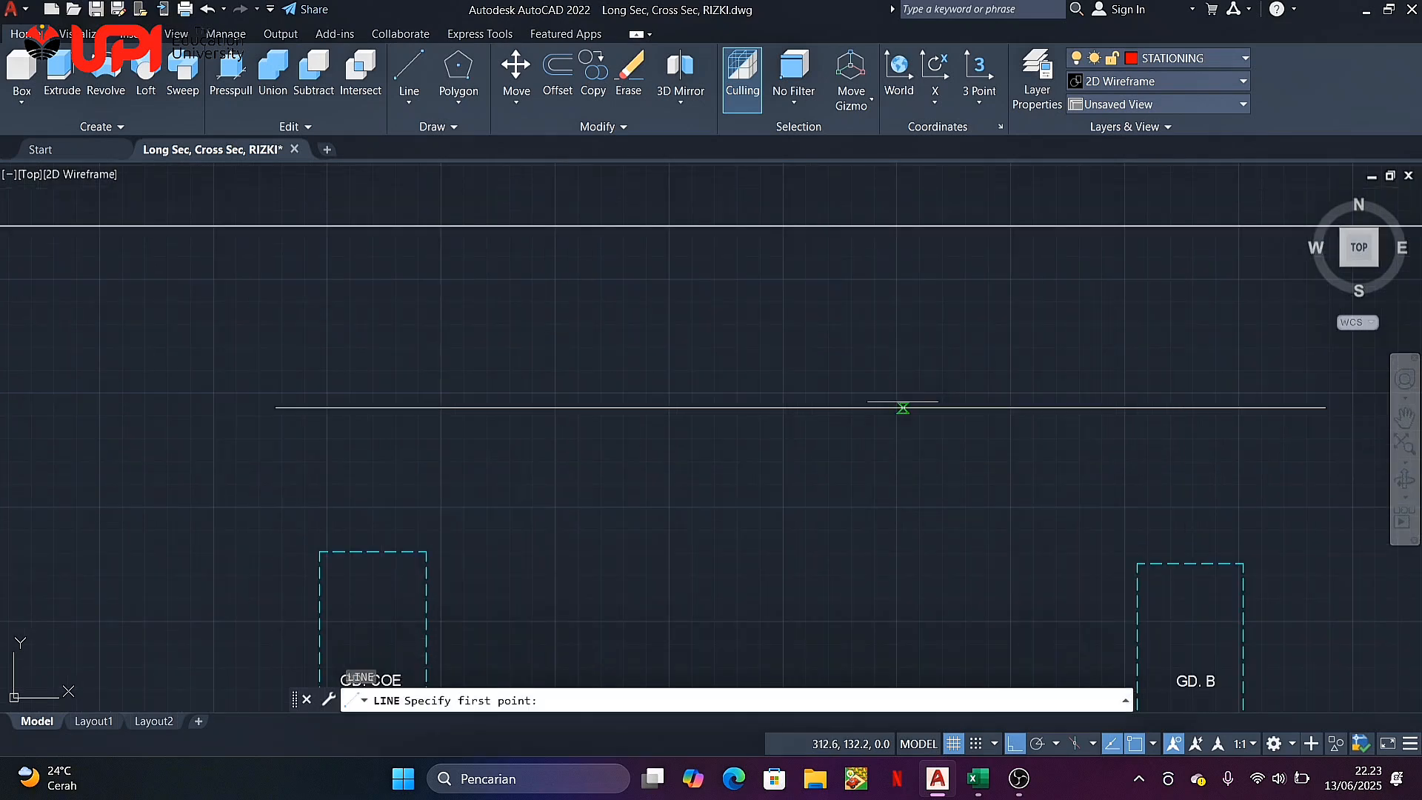
pyautogui.click(903, 408)
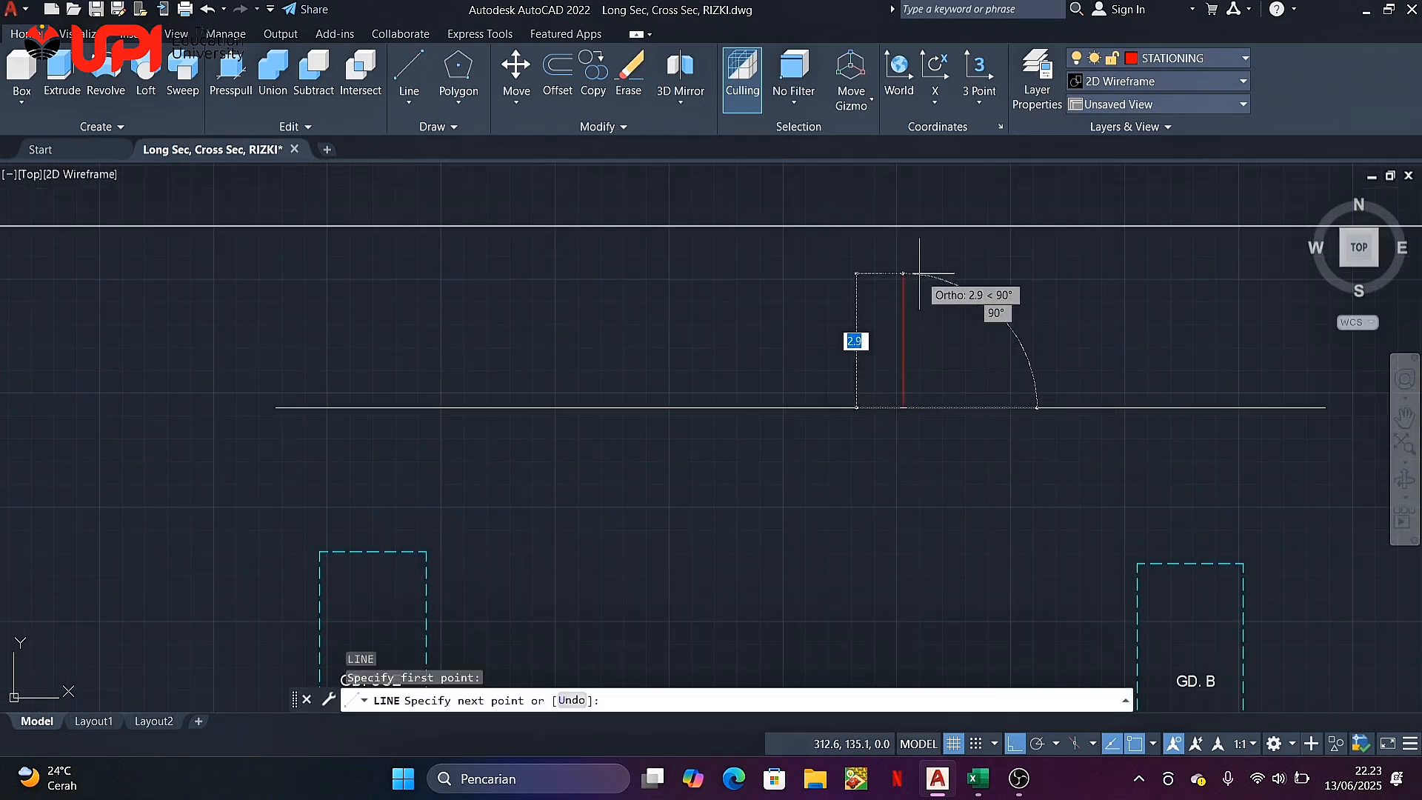
pyautogui.write('3')
pyautogui.press('Return')
pyautogui.press('Return')
pyautogui.scroll(-2, 927, 322)
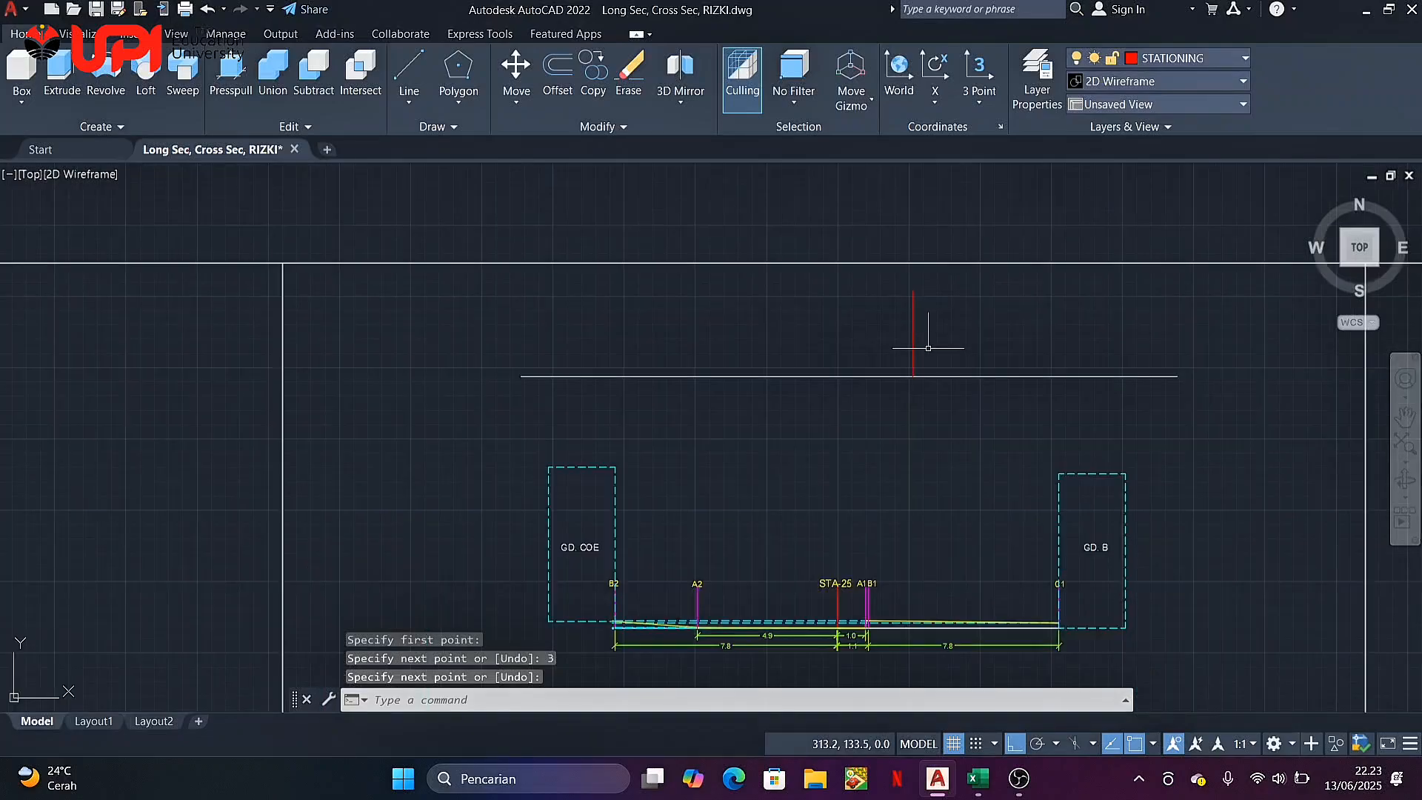
# Switch to Excel and look up the distance of point A1 in the STA-25 cross section
pyautogui.click(968, 784)
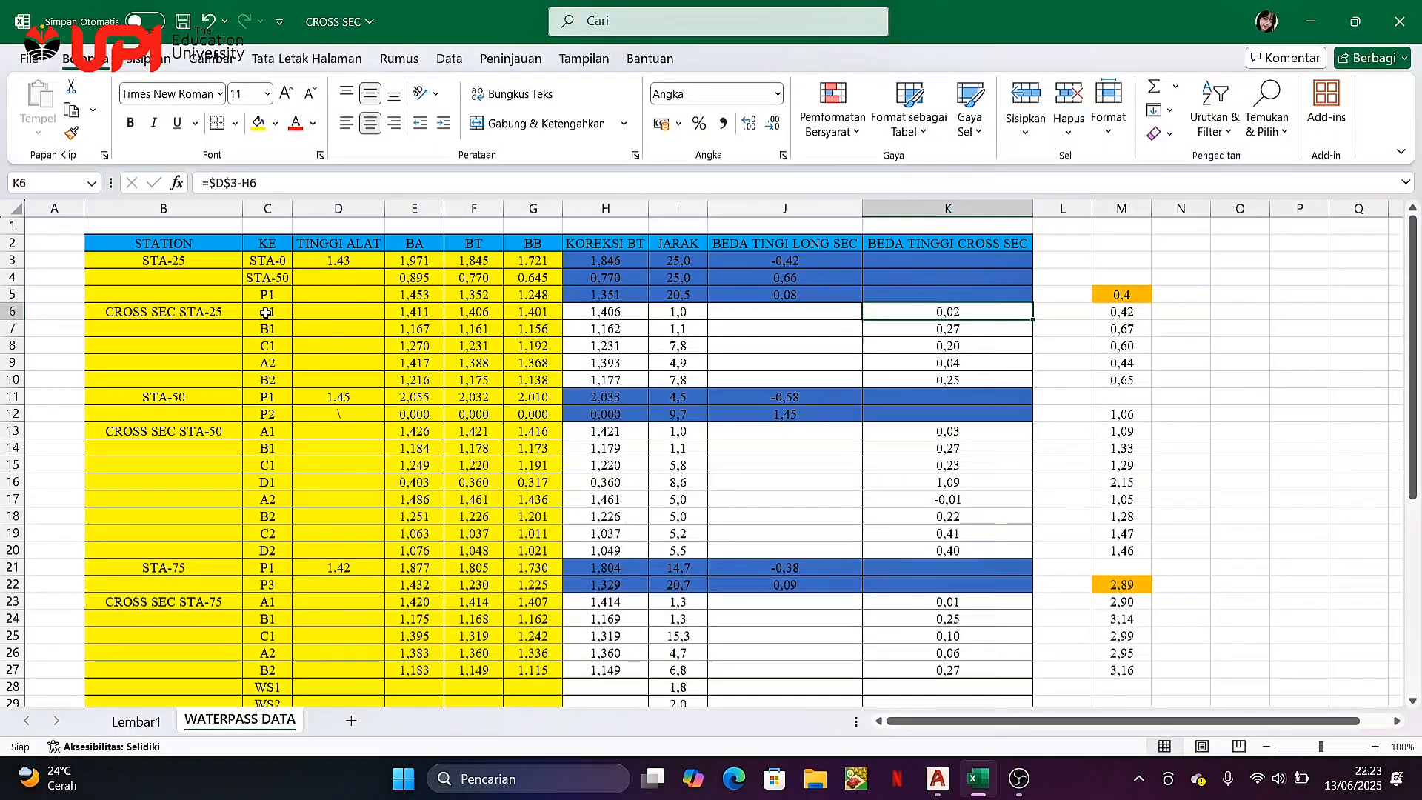
pyautogui.click(682, 315)
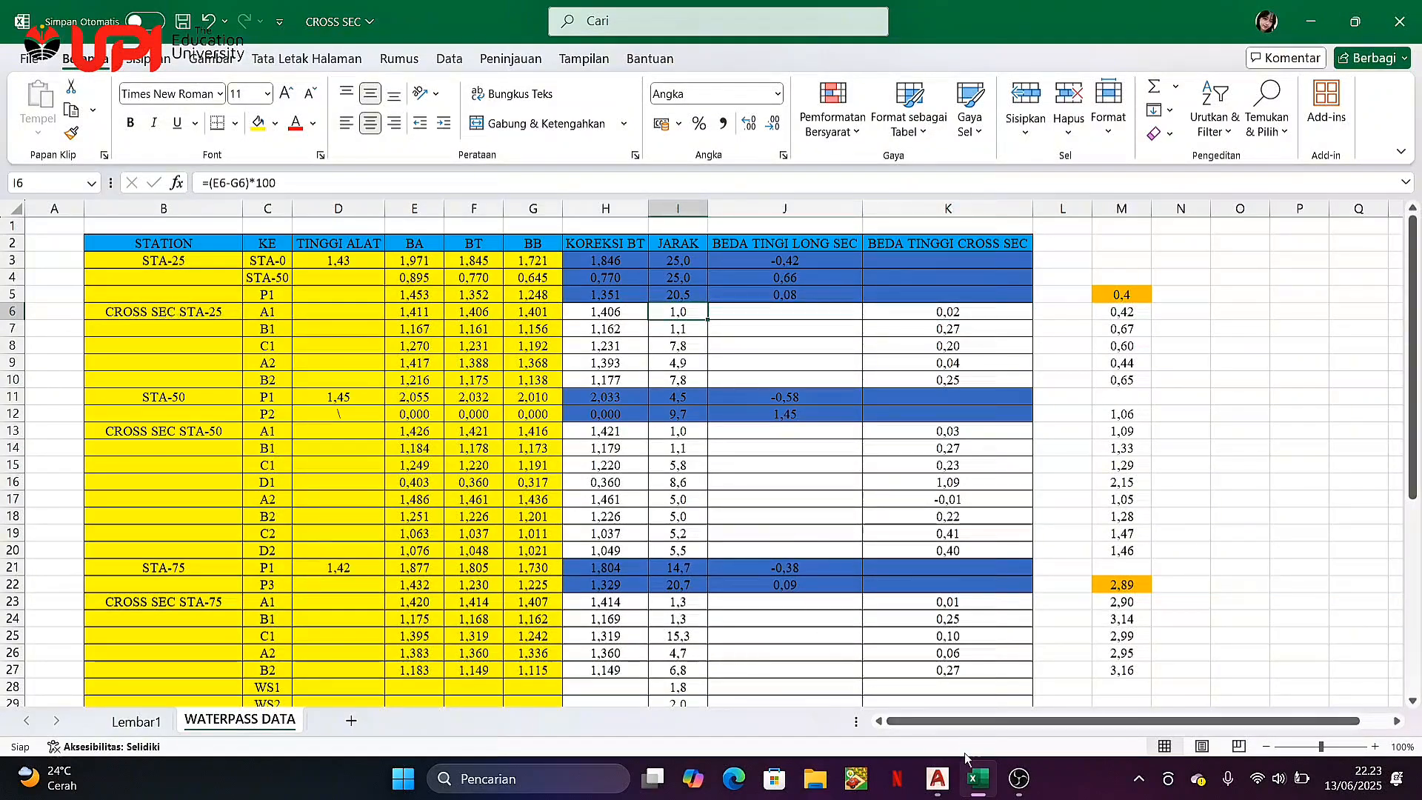
pyautogui.click(186, 315)
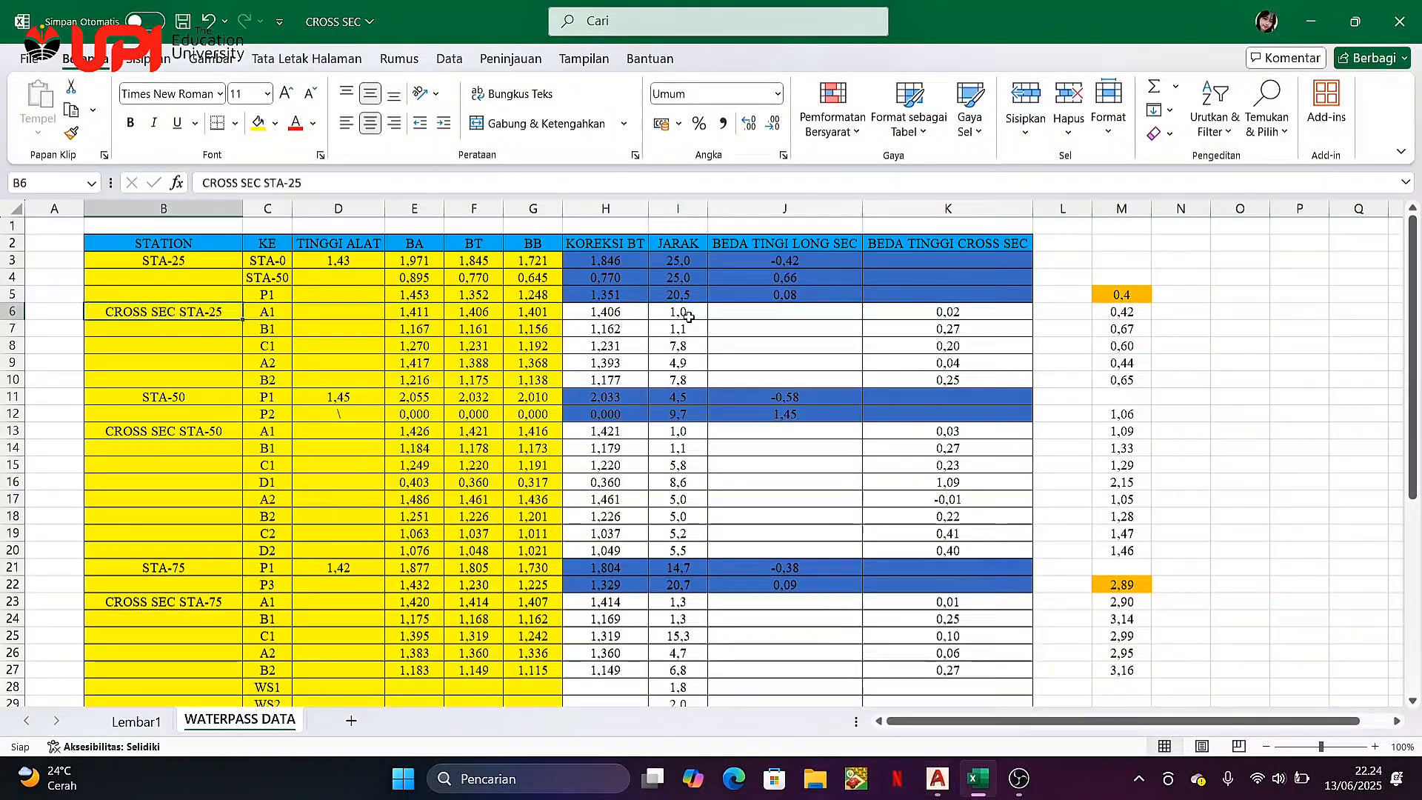
pyautogui.press('Right')
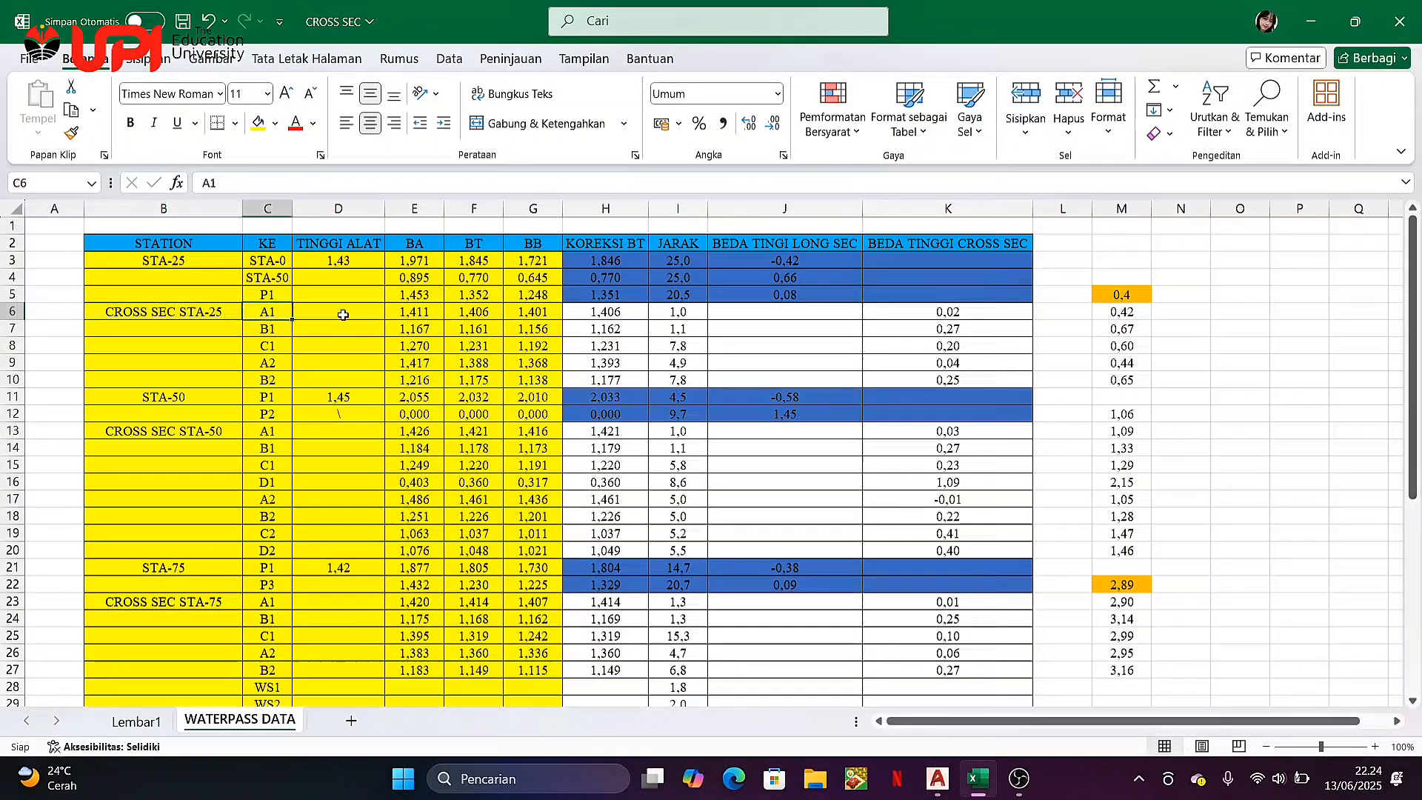
pyautogui.click(688, 314)
# Switch to AutoCAD and offset the vertical station line 1 unit to the right for point A1
pyautogui.click(935, 778)
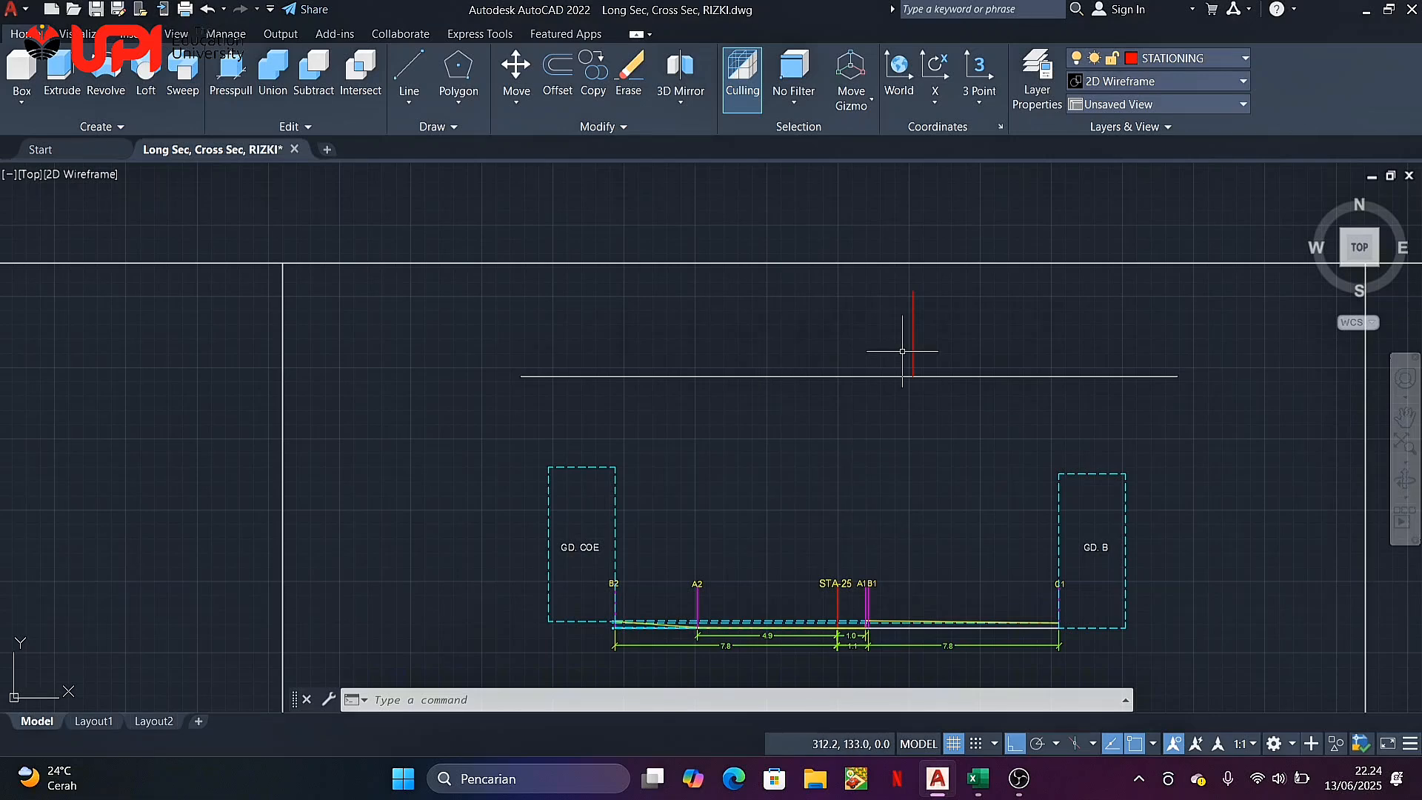
pyautogui.scroll(5, 903, 345)
pyautogui.moveTo(968, 333); pyautogui.dragTo(811, 362)
pyautogui.write('of')
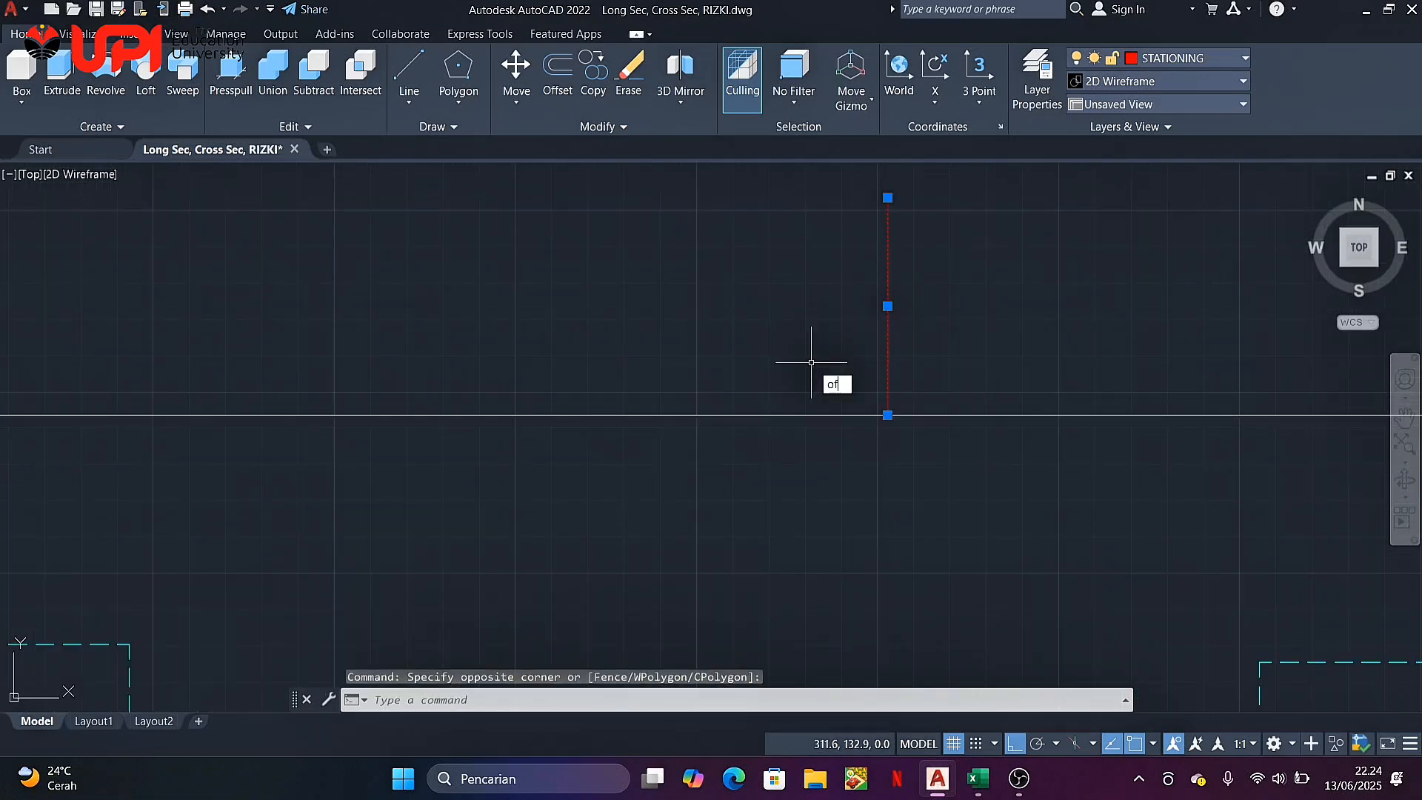
pyautogui.press('Return')
pyautogui.press('Return')
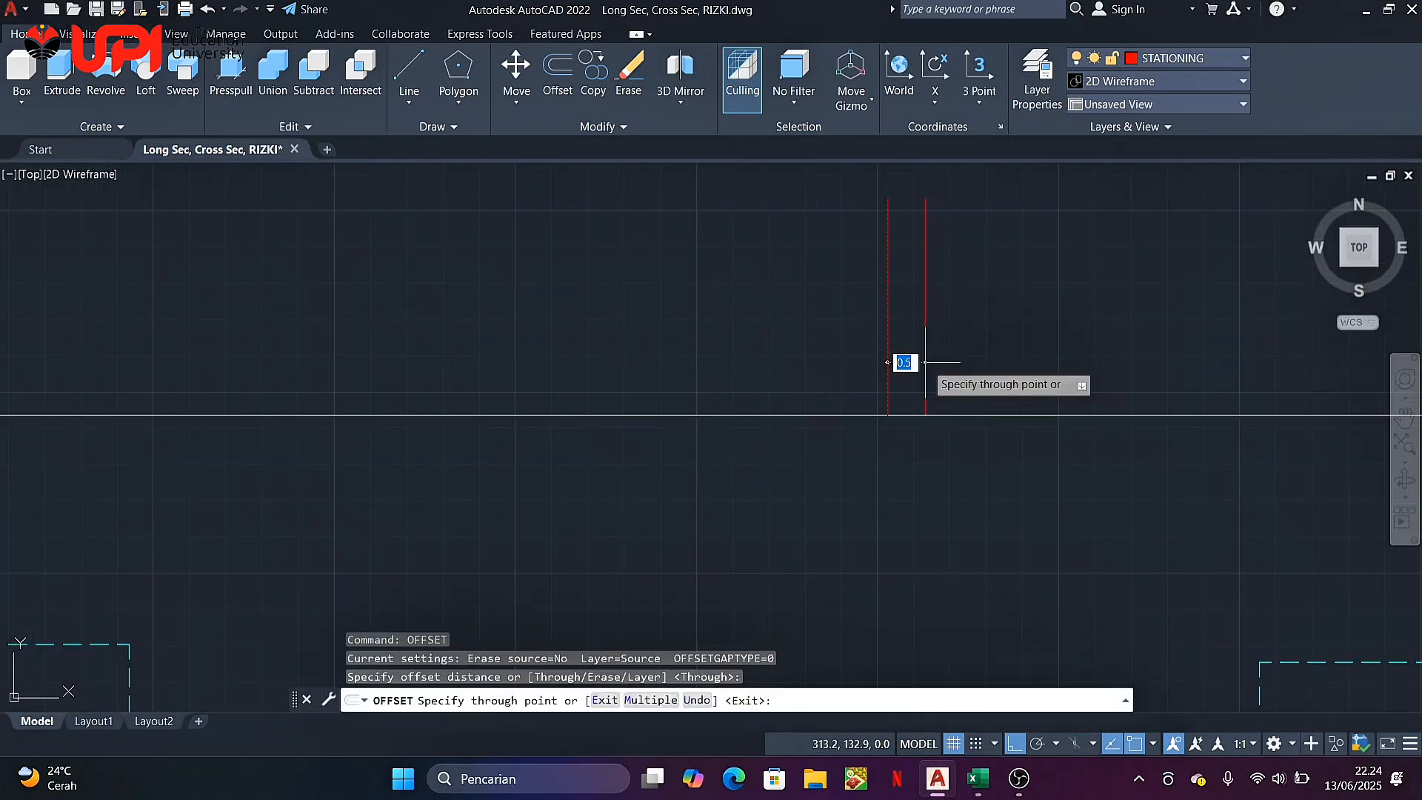
pyautogui.write('1')
pyautogui.press('Return')
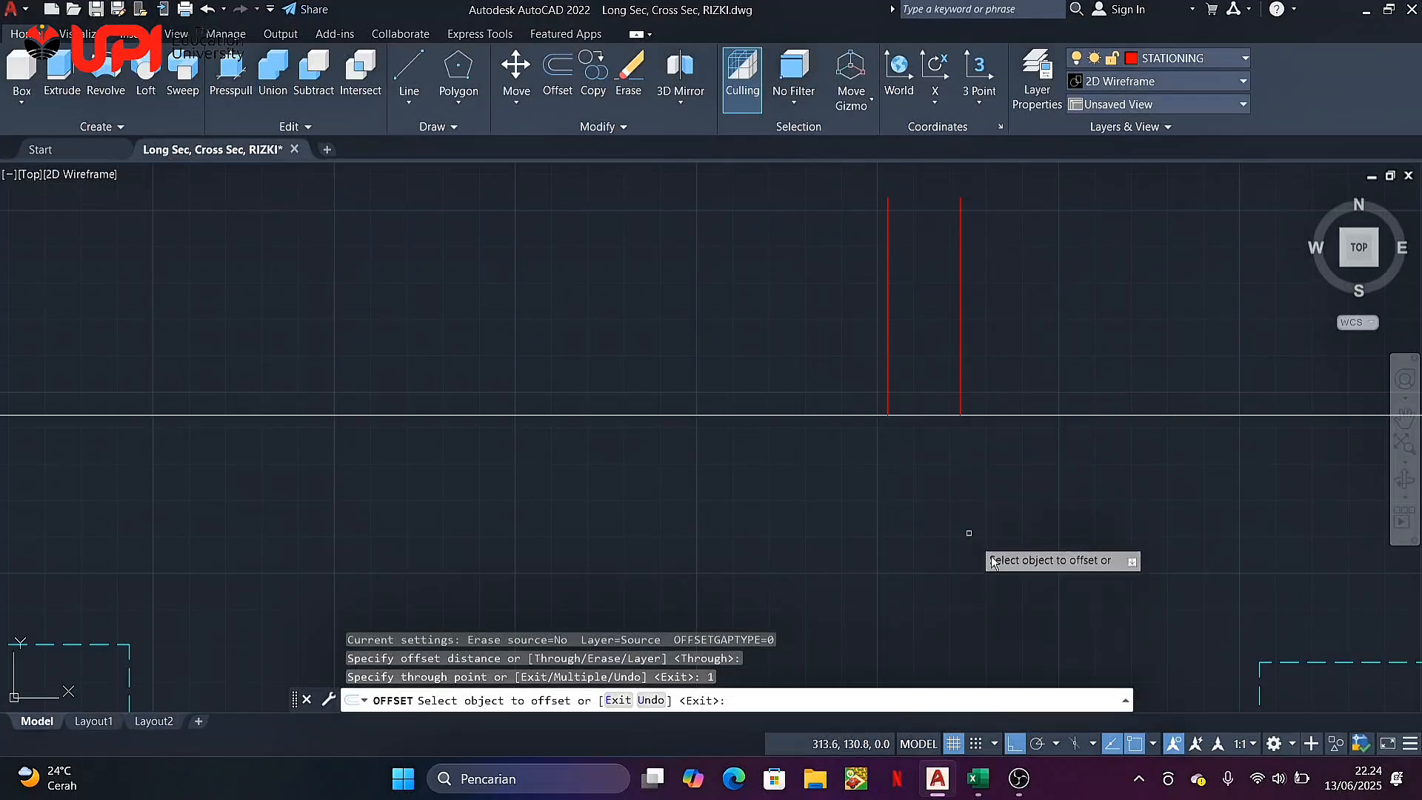
pyautogui.press('Return')
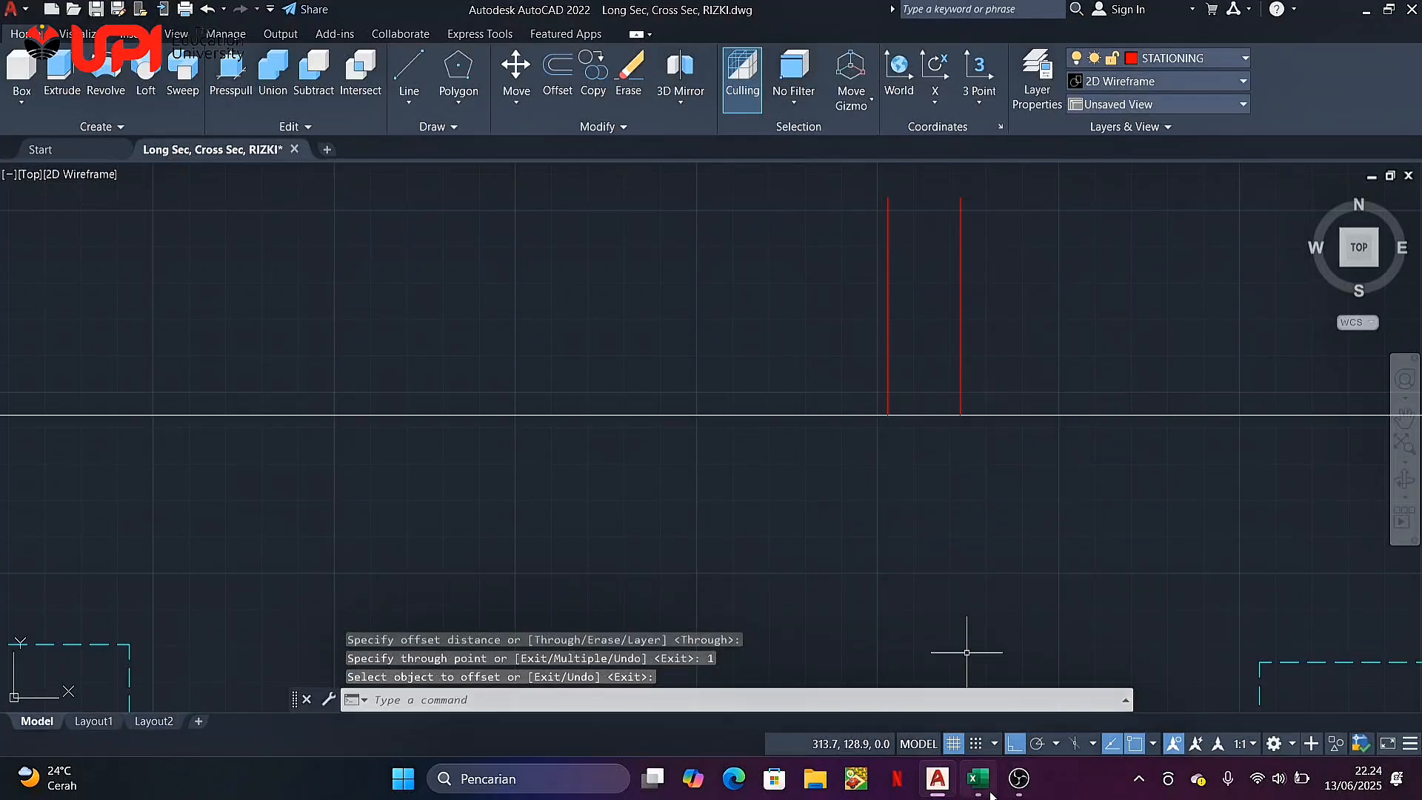
# Look up point B1's distance in Excel, then offset the STA-25 station line 1.1 units to the right in AutoCAD
pyautogui.click(977, 774)
pyautogui.click(687, 331)
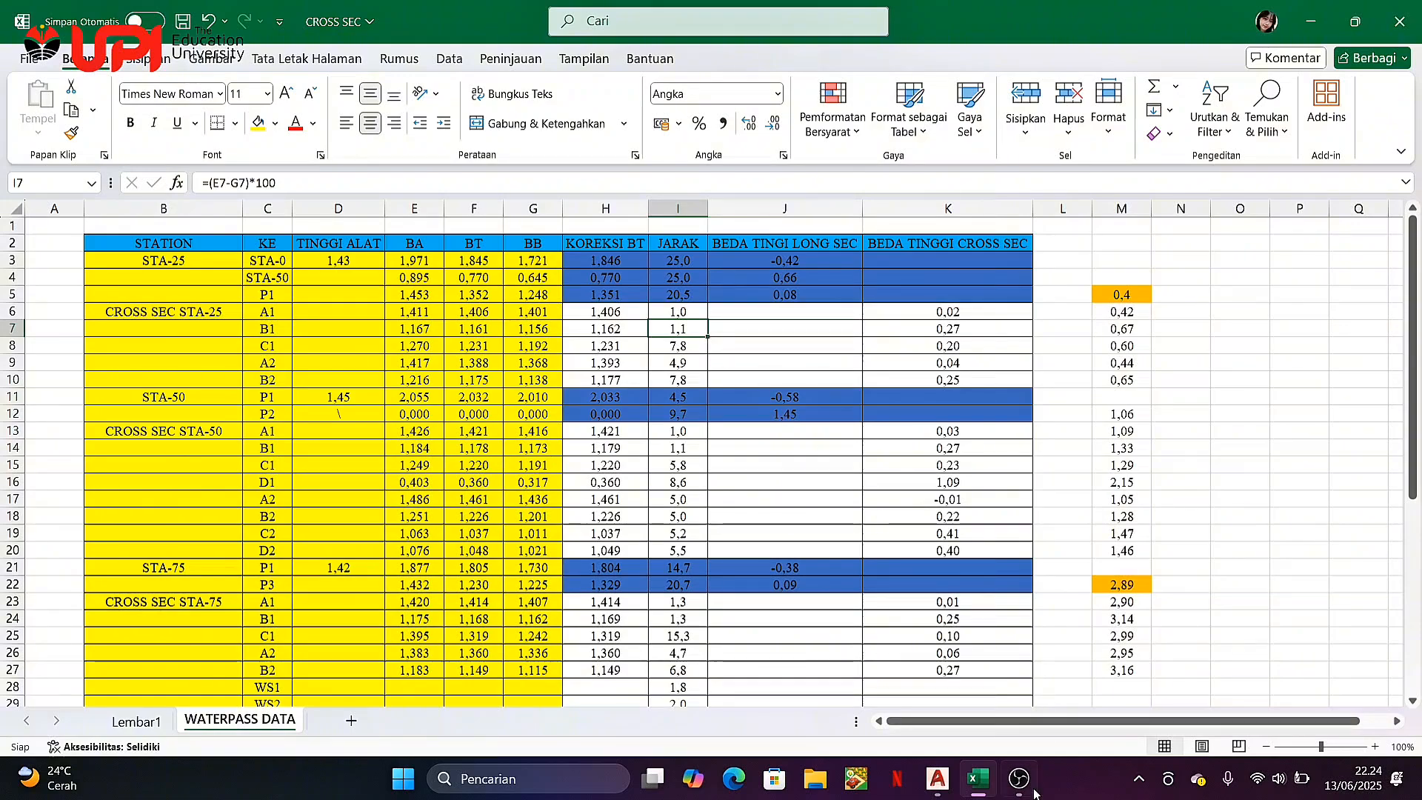
pyautogui.click(937, 779)
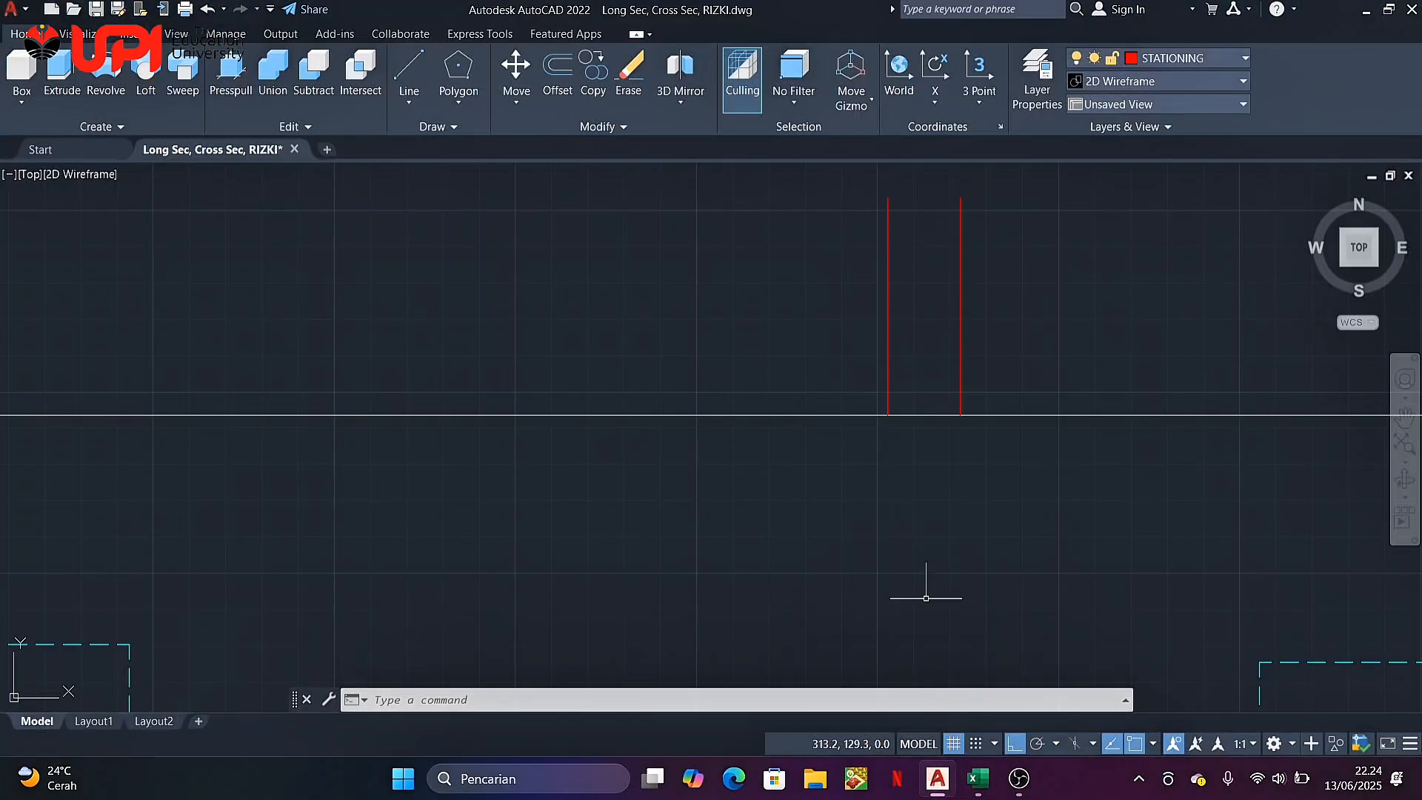
pyautogui.click(1056, 296)
pyautogui.click(850, 276)
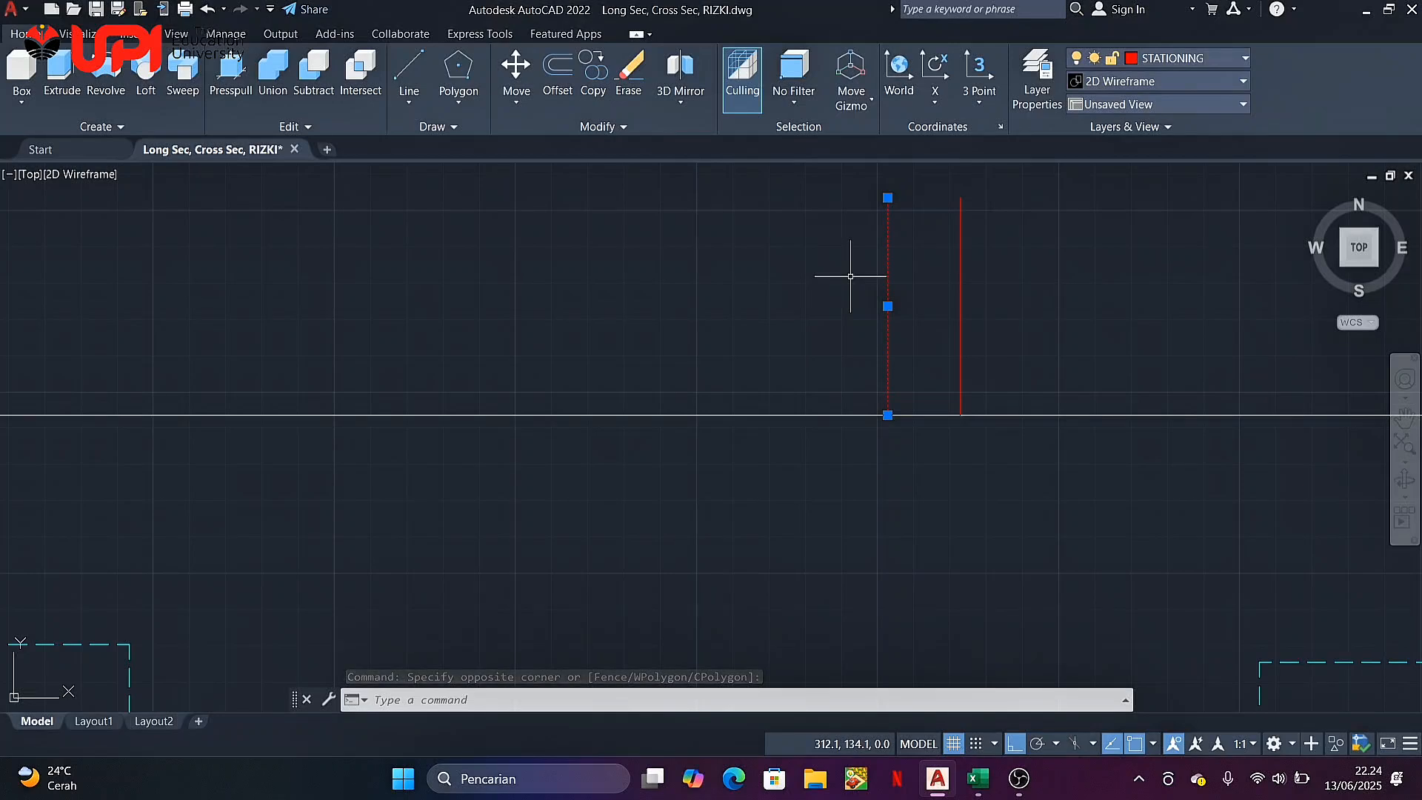
pyautogui.write('o')
pyautogui.press('Return')
pyautogui.press('Return')
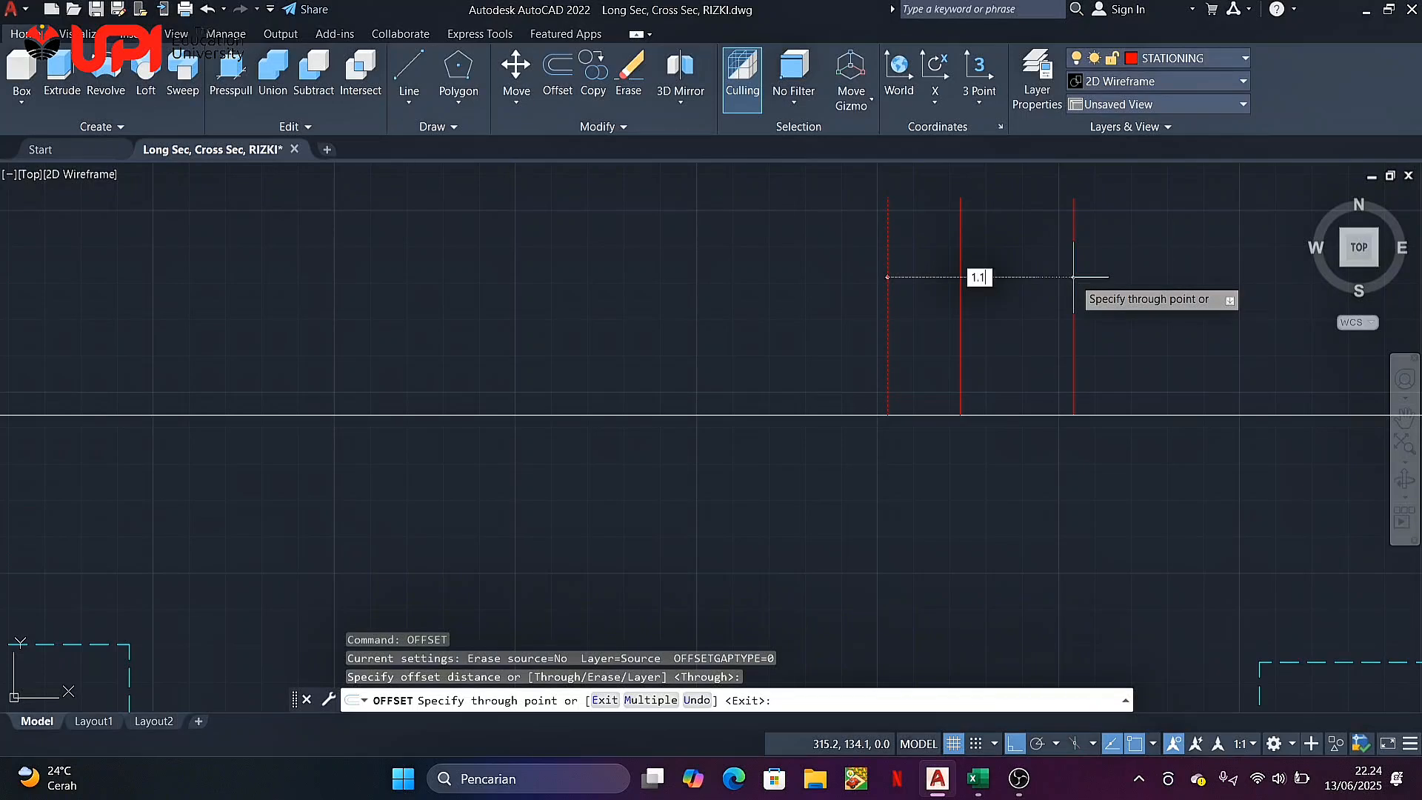
pyautogui.write('1.1')
pyautogui.press('Return')
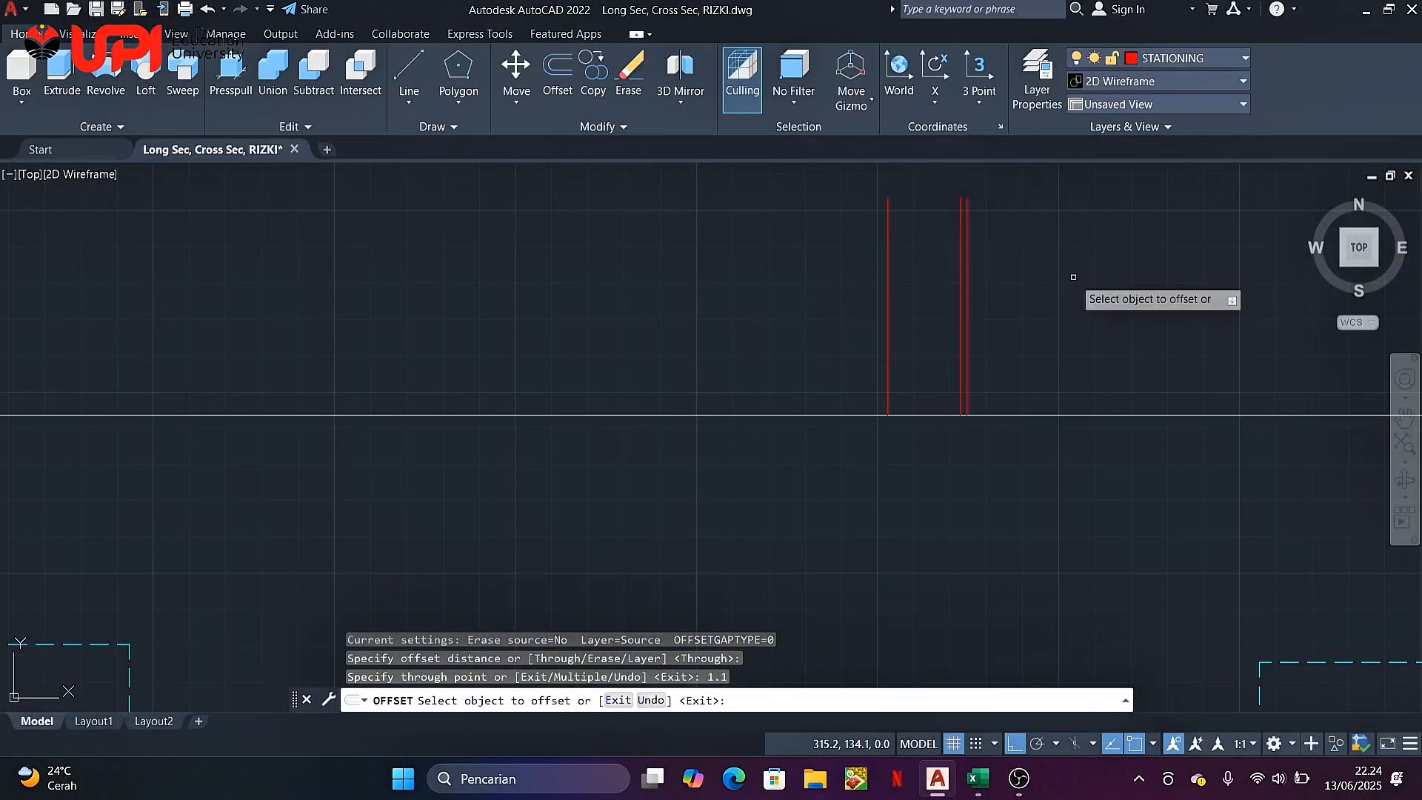
pyautogui.press('Escape')
# Look up point C1's distance in Excel and offset the station line 7.8 units to the right in AutoCAD
pyautogui.click(978, 778)
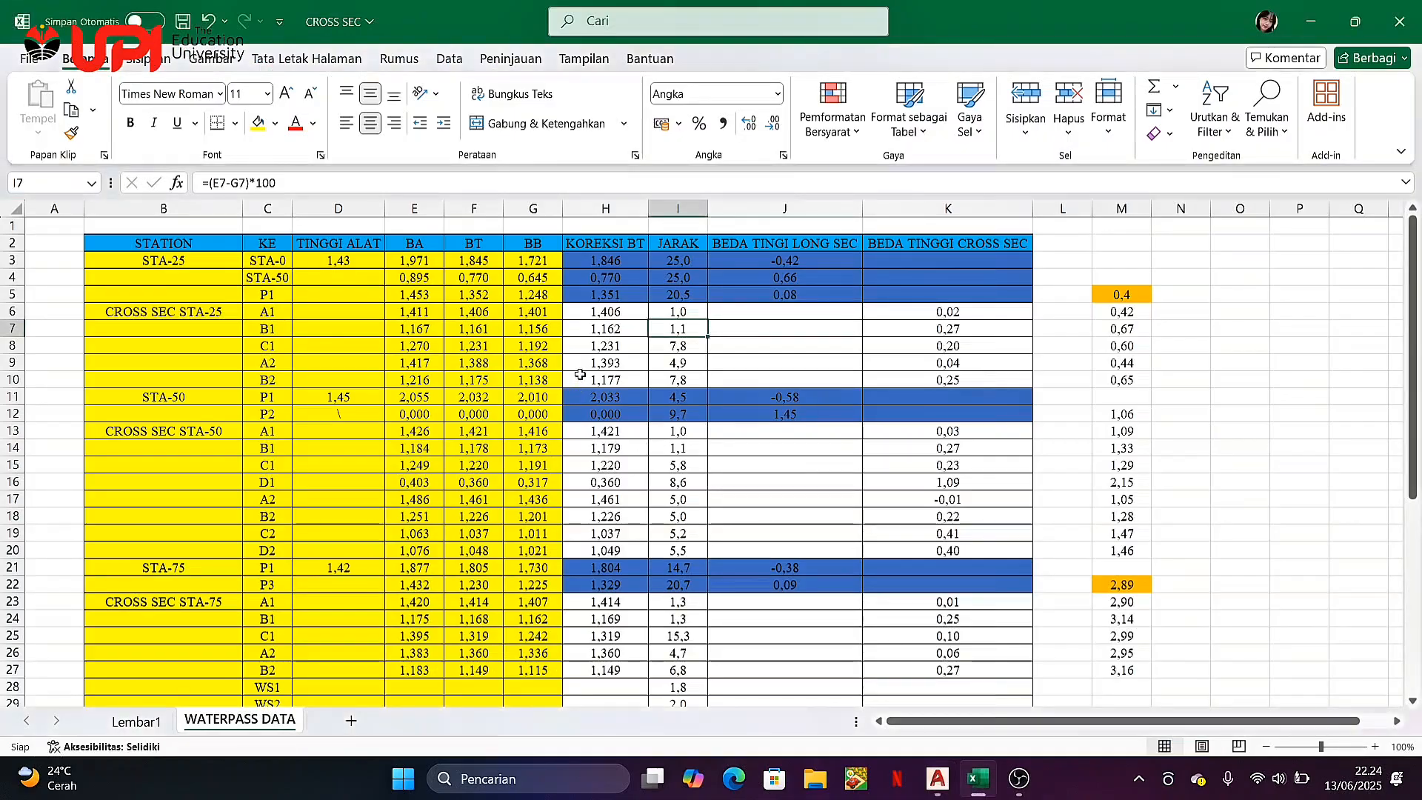
pyautogui.click(671, 348)
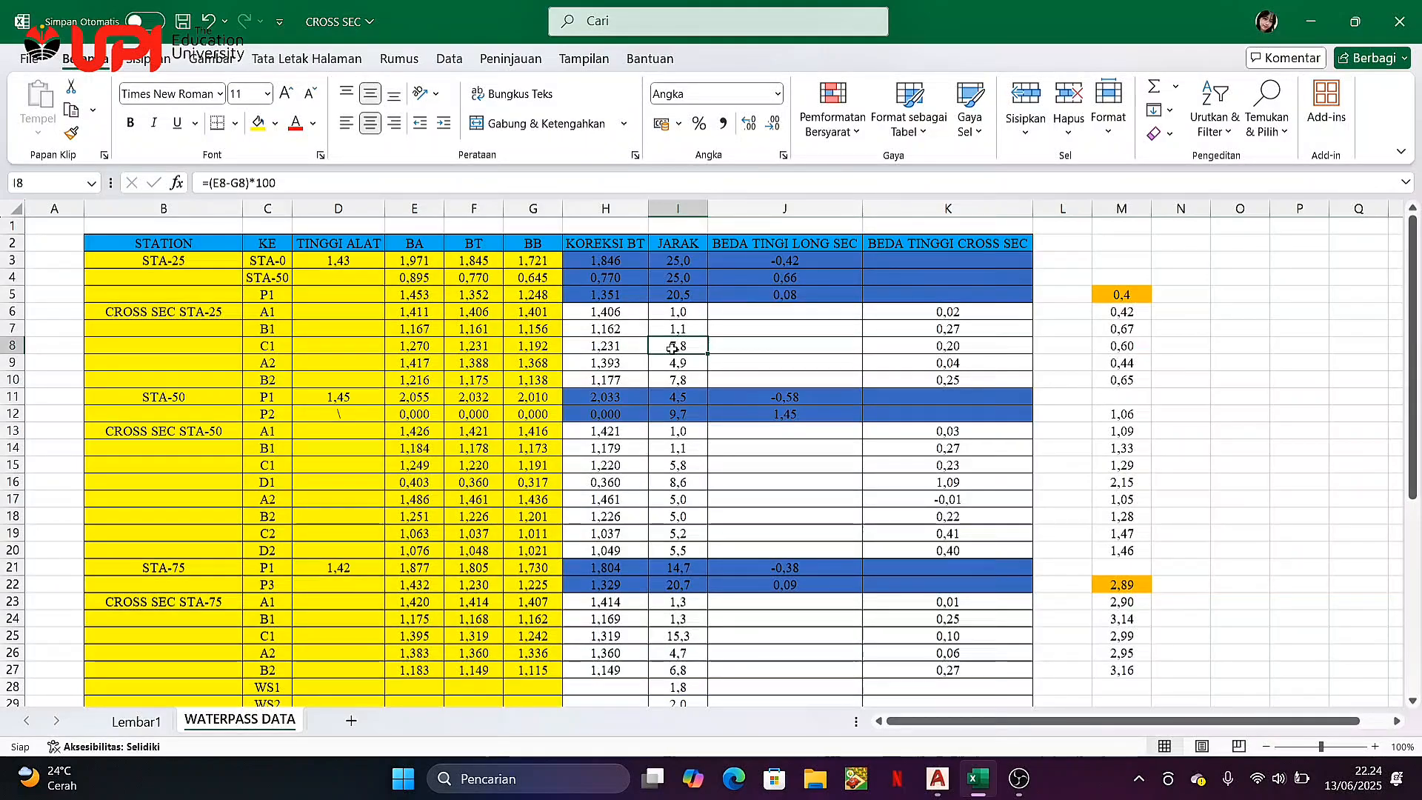
pyautogui.click(946, 781)
pyautogui.click(927, 308)
pyautogui.click(865, 314)
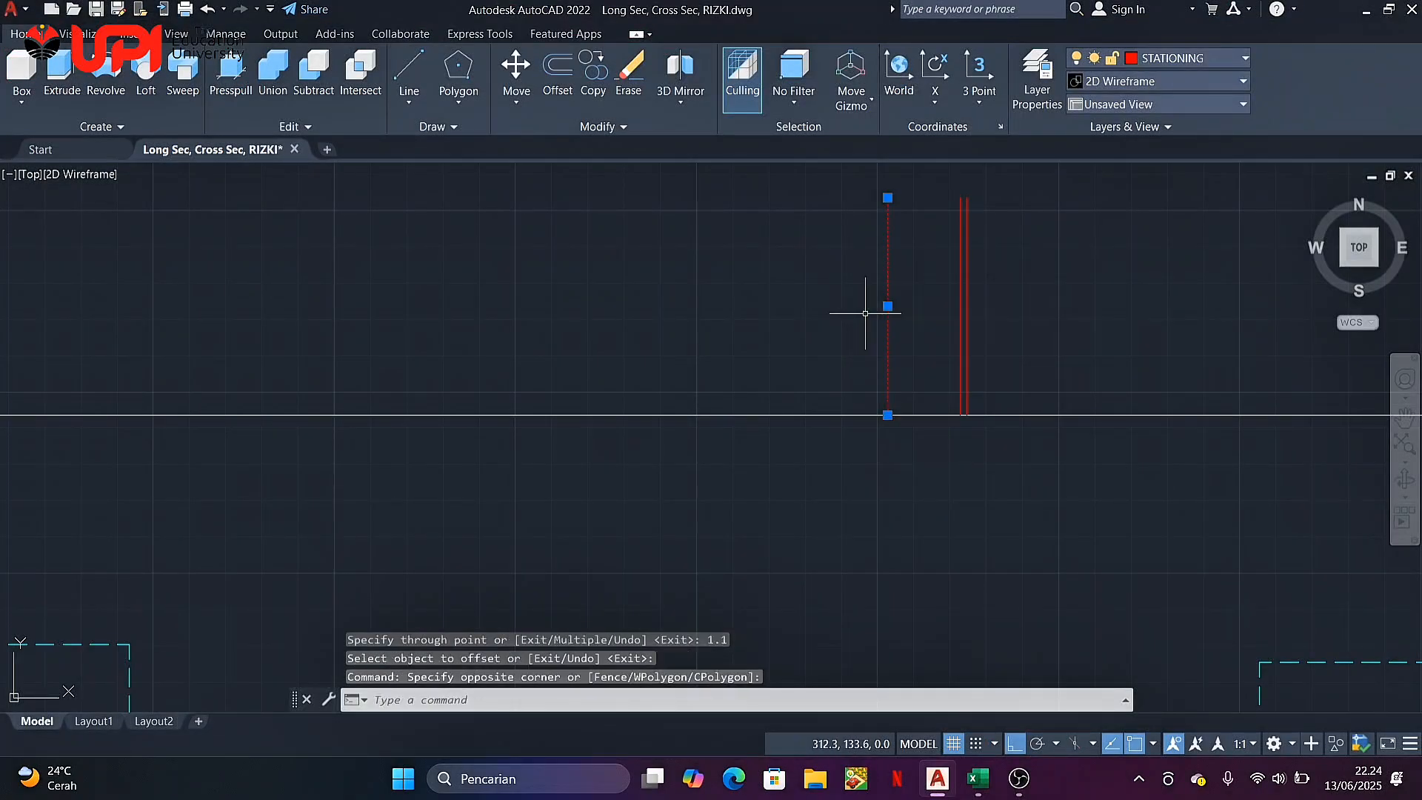
pyautogui.write('Off')
pyautogui.press('Return')
pyautogui.click(888, 302)
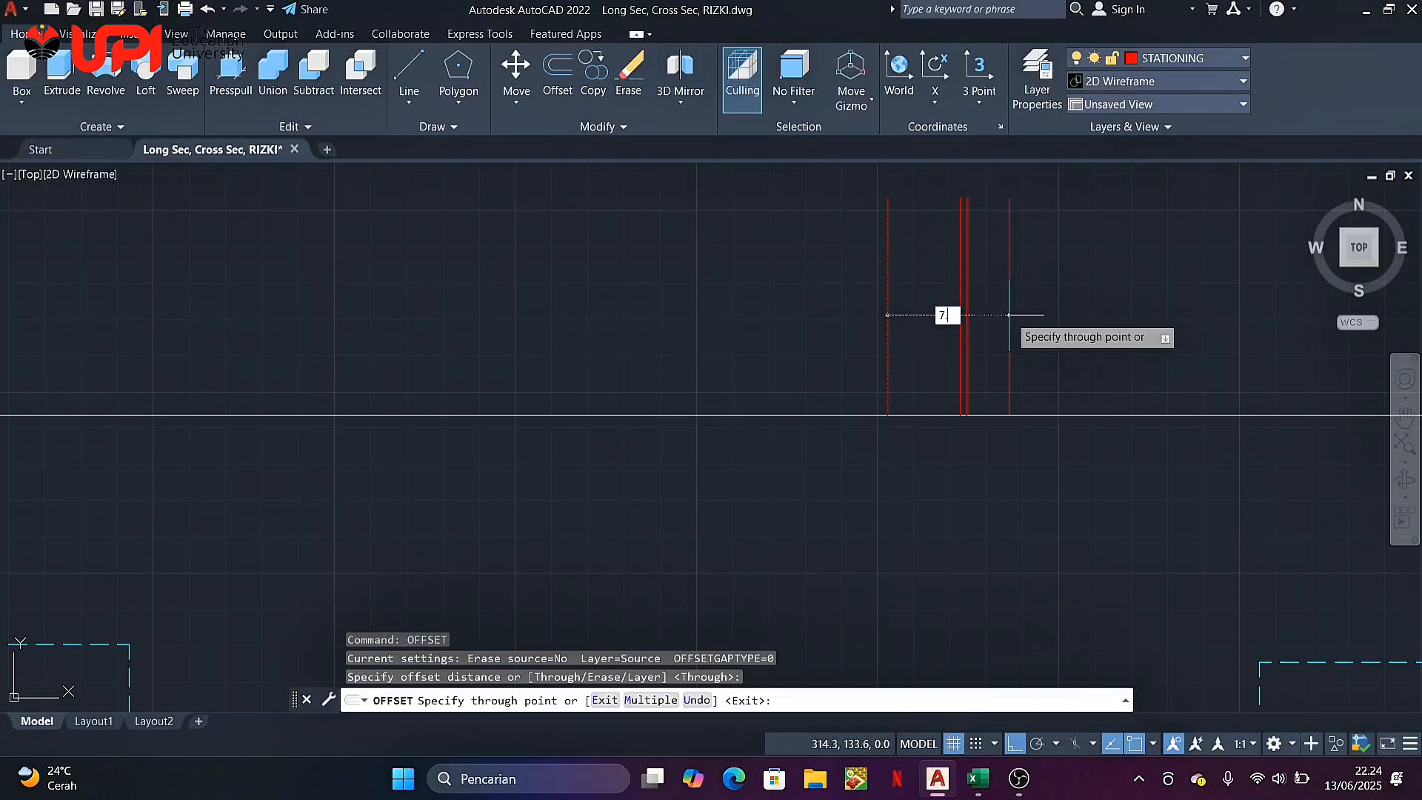
pyautogui.write('7.8')
pyautogui.press('Return')
# Assign the three offset lines for A1, B1 and C1 to the PORTAL layer
pyautogui.scroll(-5, 1009, 314)
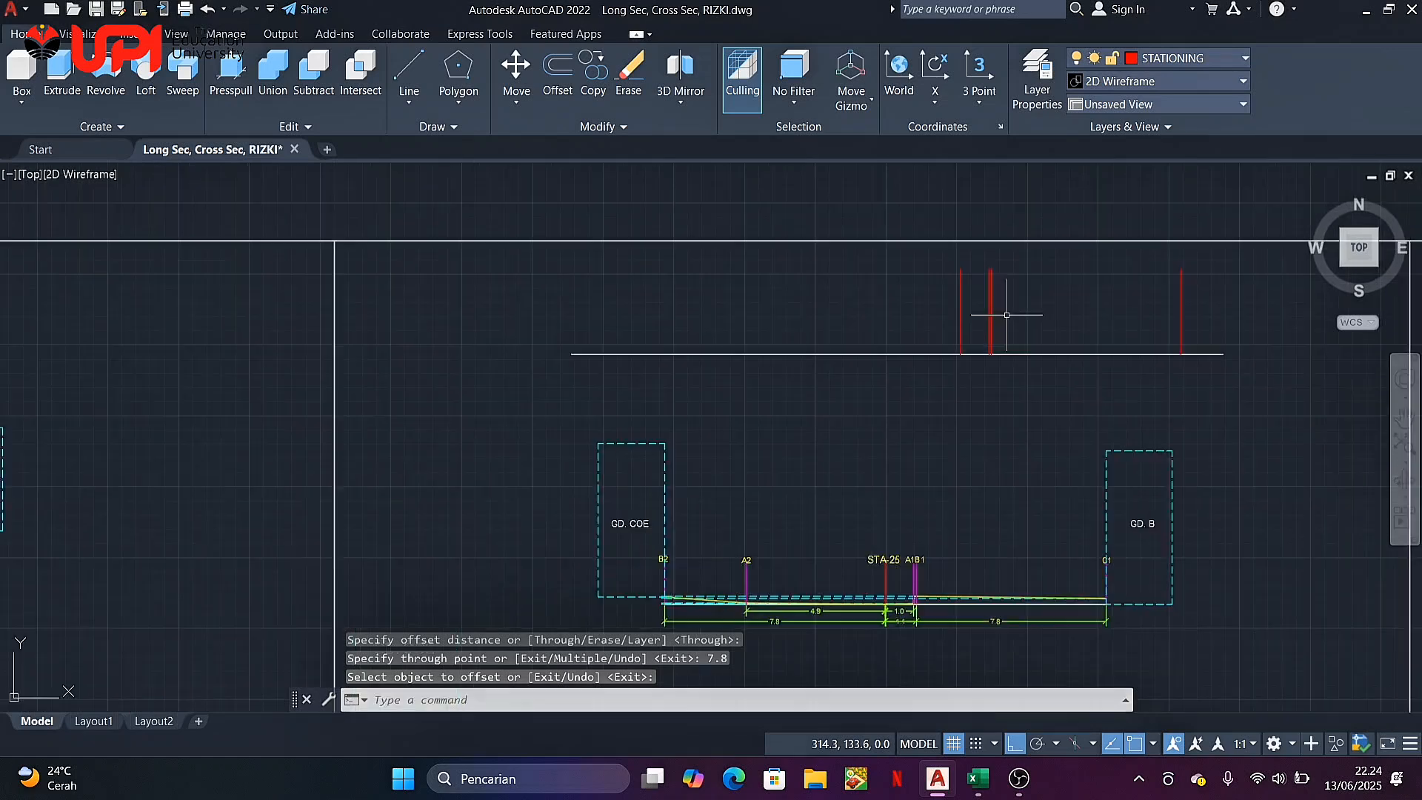
pyautogui.click(974, 354)
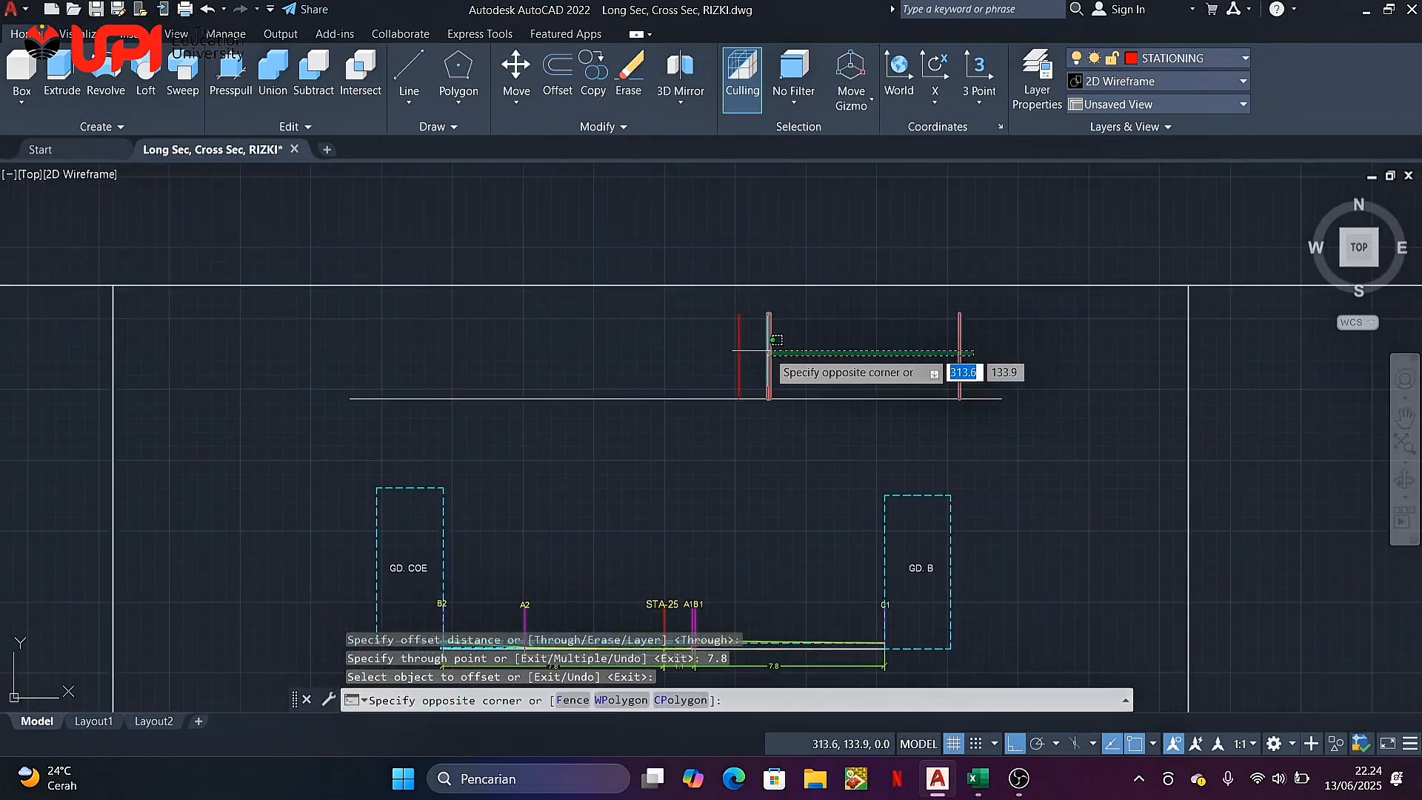
pyautogui.click(762, 343)
pyautogui.click(1134, 58)
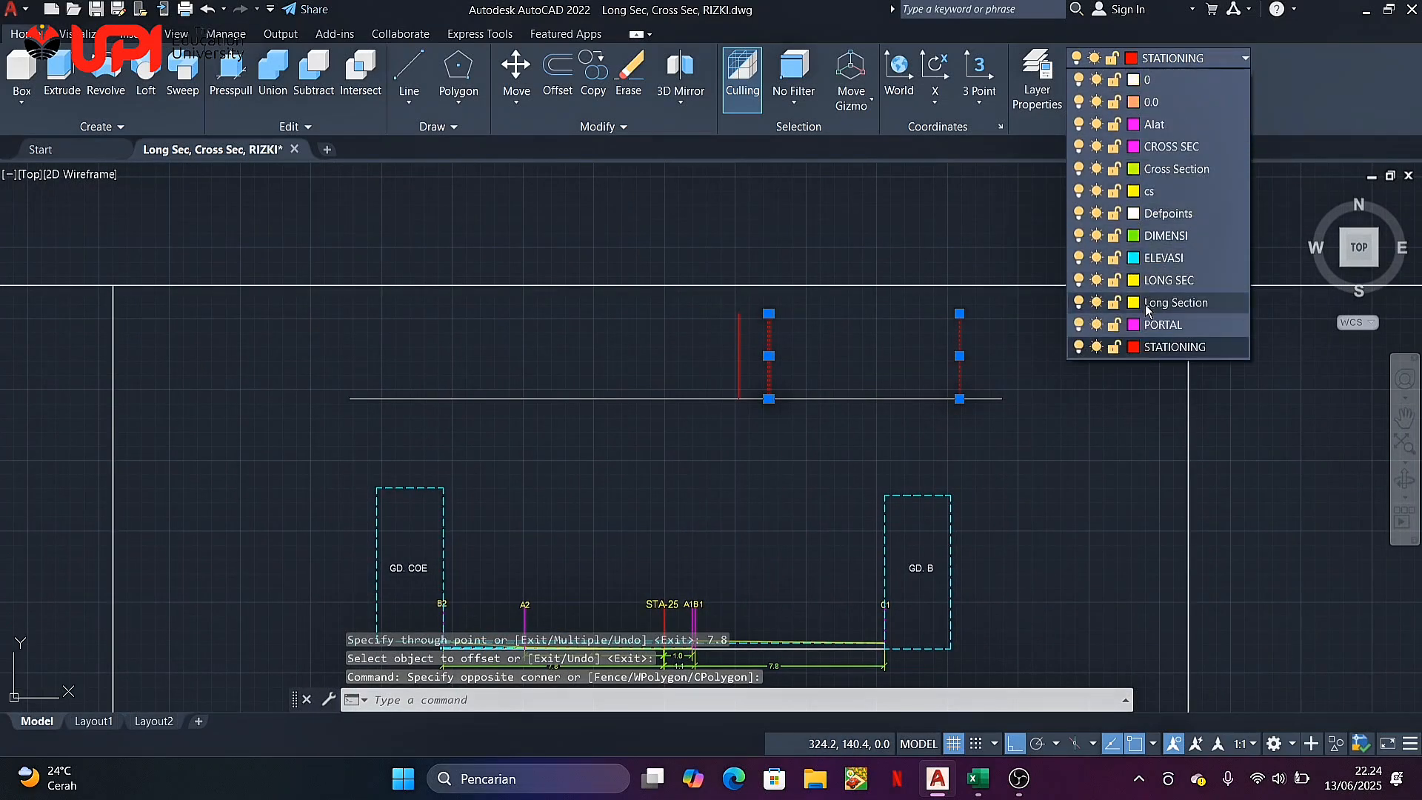
pyautogui.click(1145, 320)
# Switch to Excel to look up the distance of point A2 in the STA-25 cross section, and return to AutoCAD
pyautogui.press('Return')
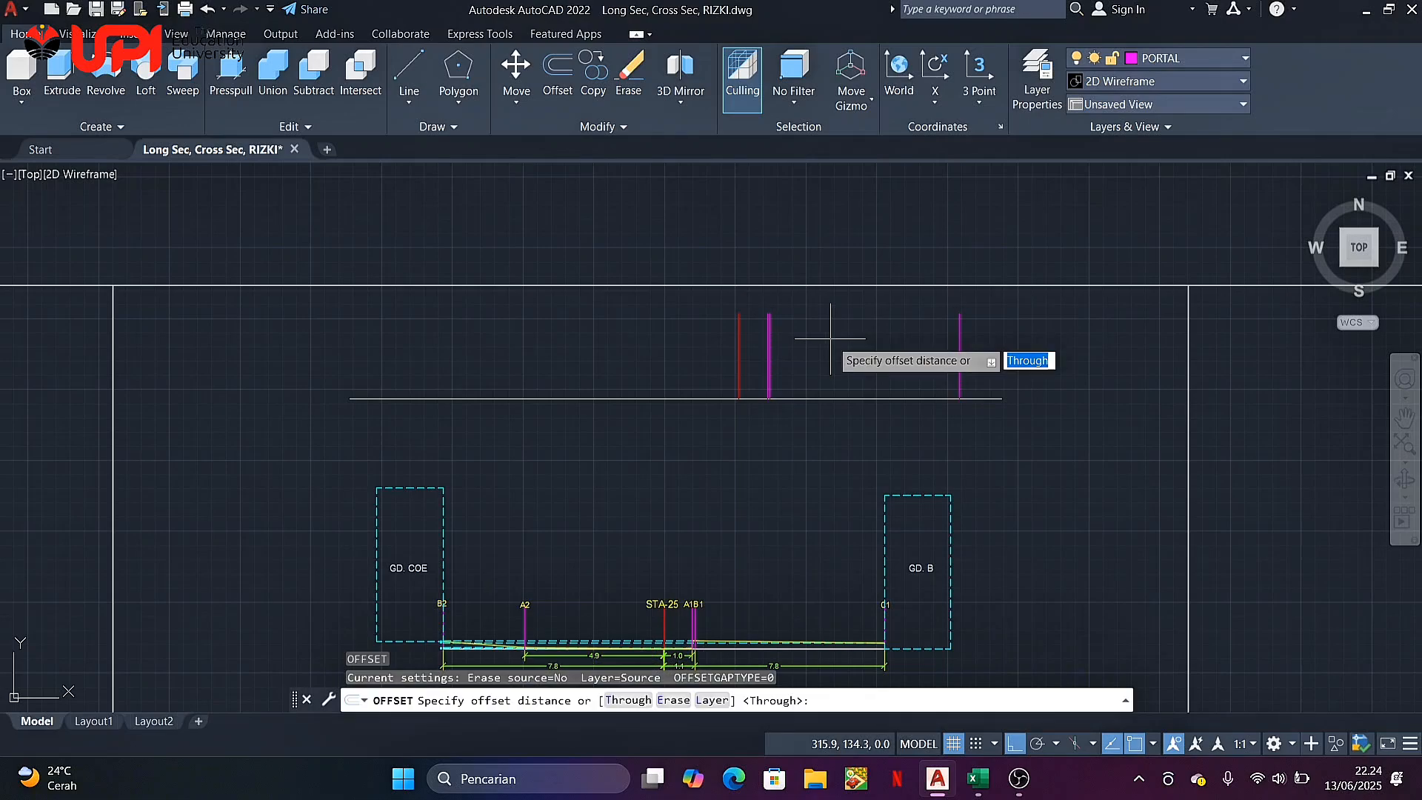
pyautogui.scroll(2, 725, 415)
pyautogui.moveTo(723, 415); pyautogui.dragTo(922, 415, button='middle')
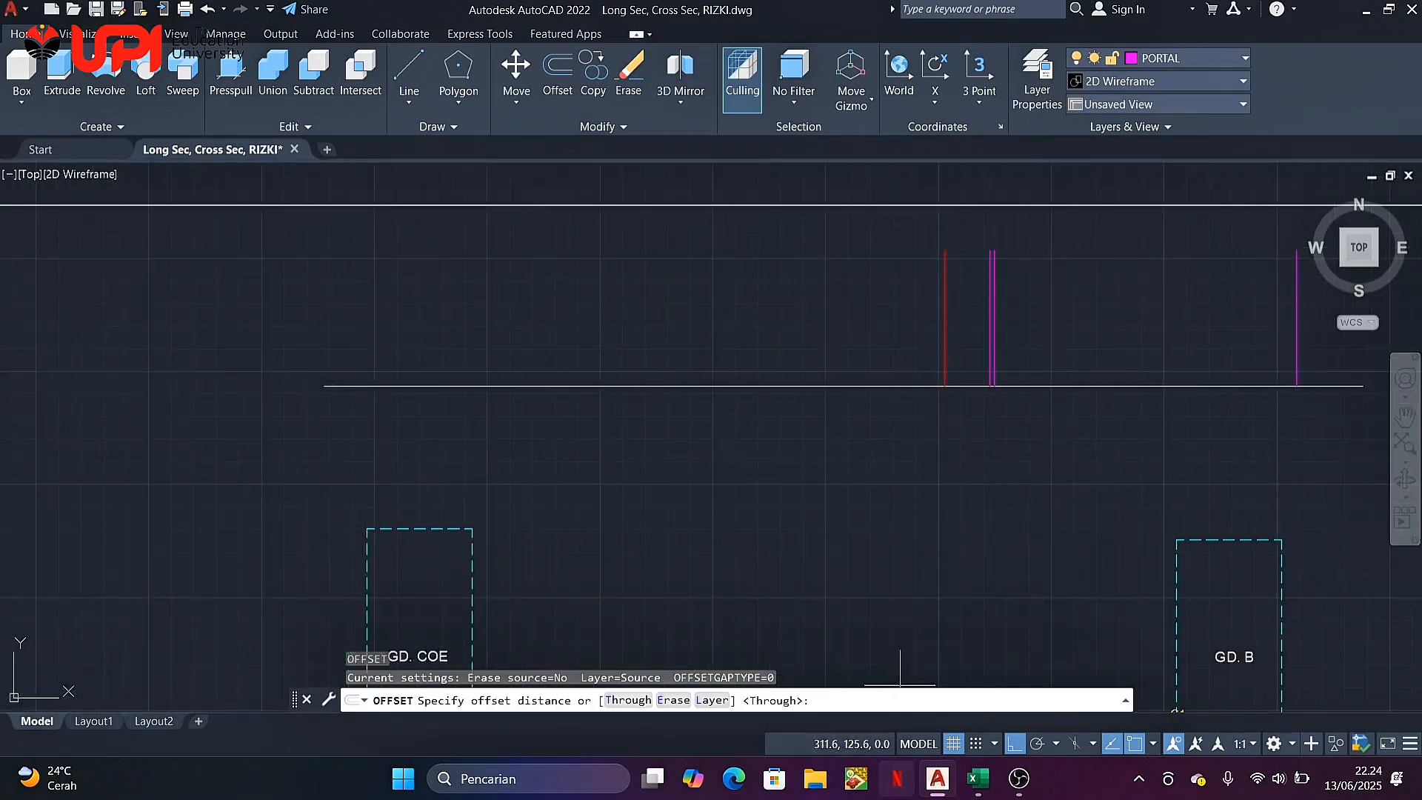
pyautogui.click(978, 778)
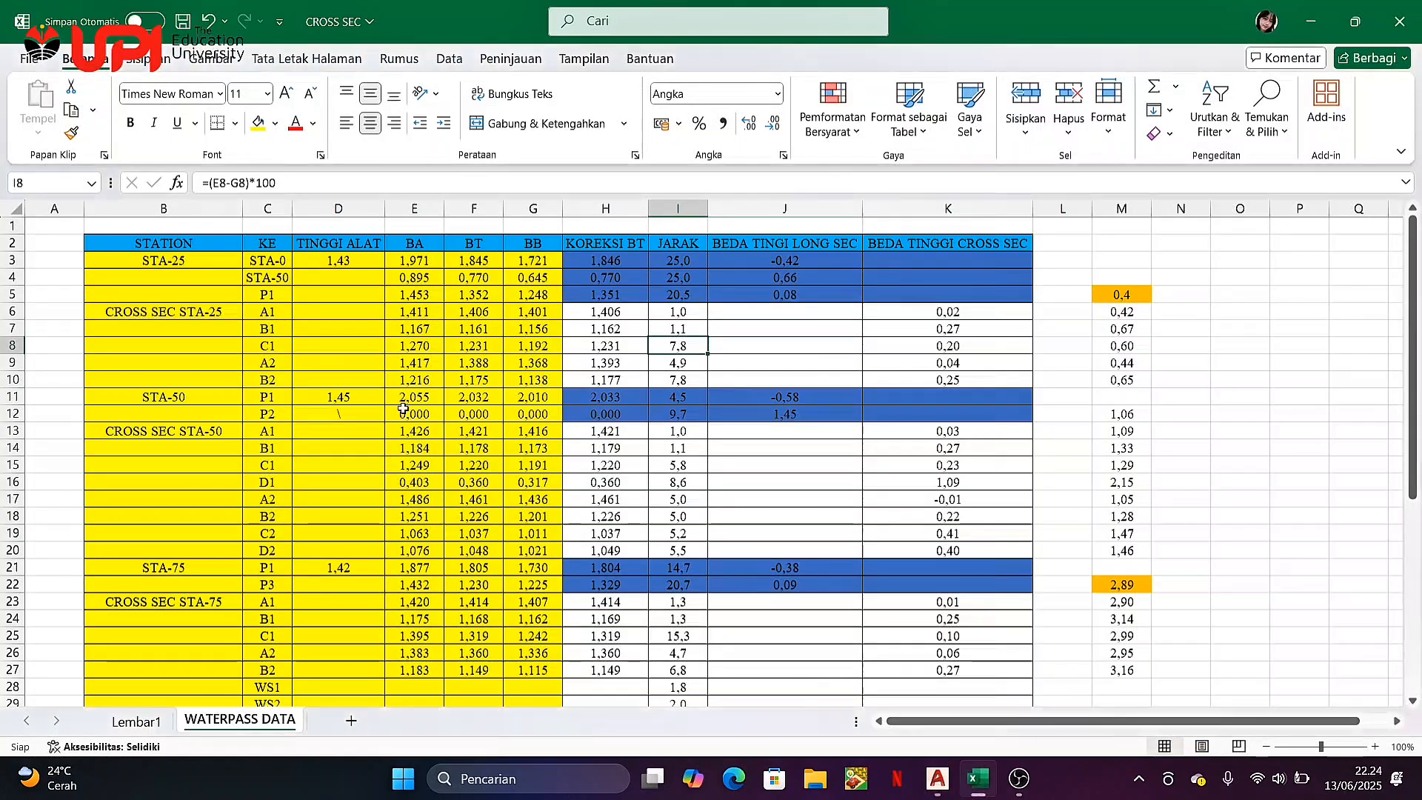
pyautogui.click(286, 361)
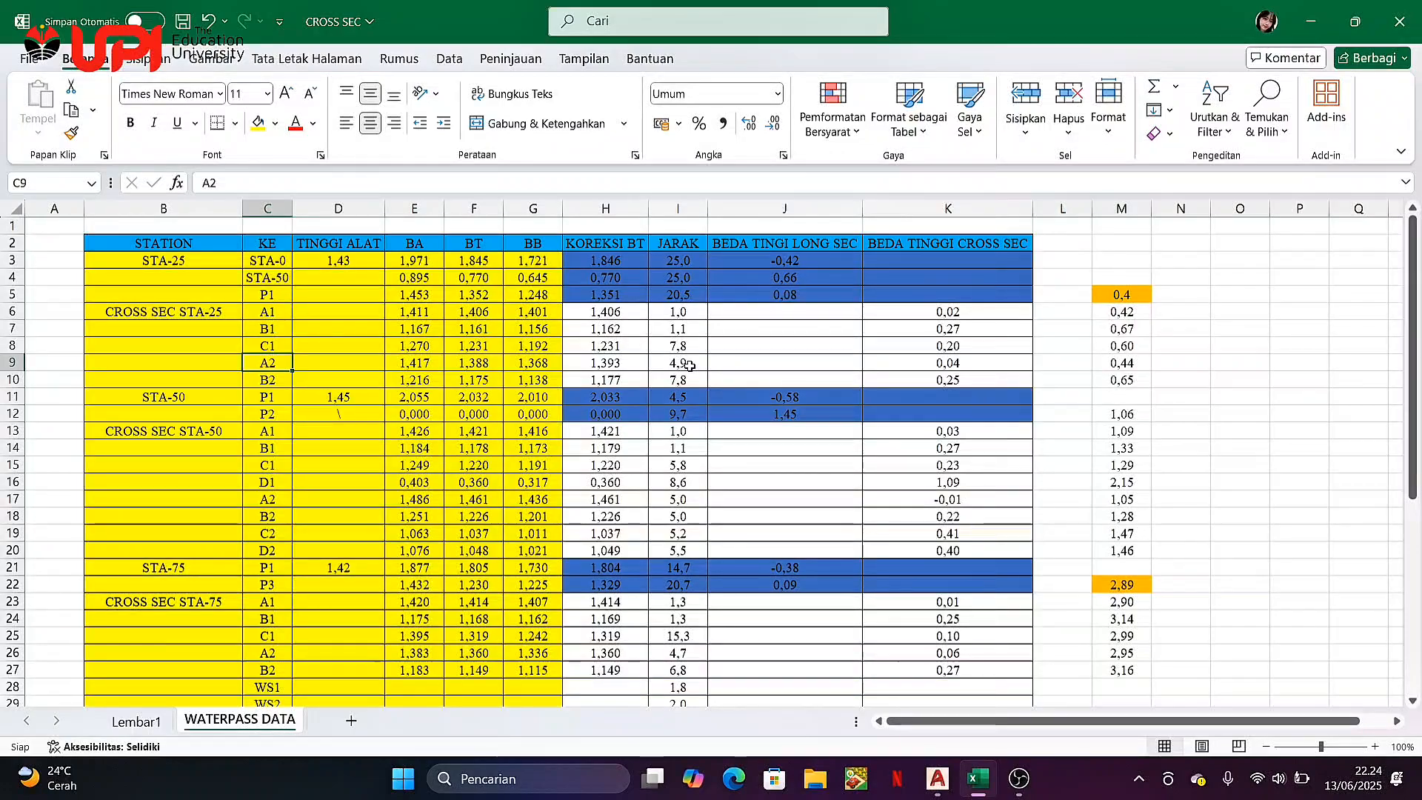
pyautogui.click(951, 785)
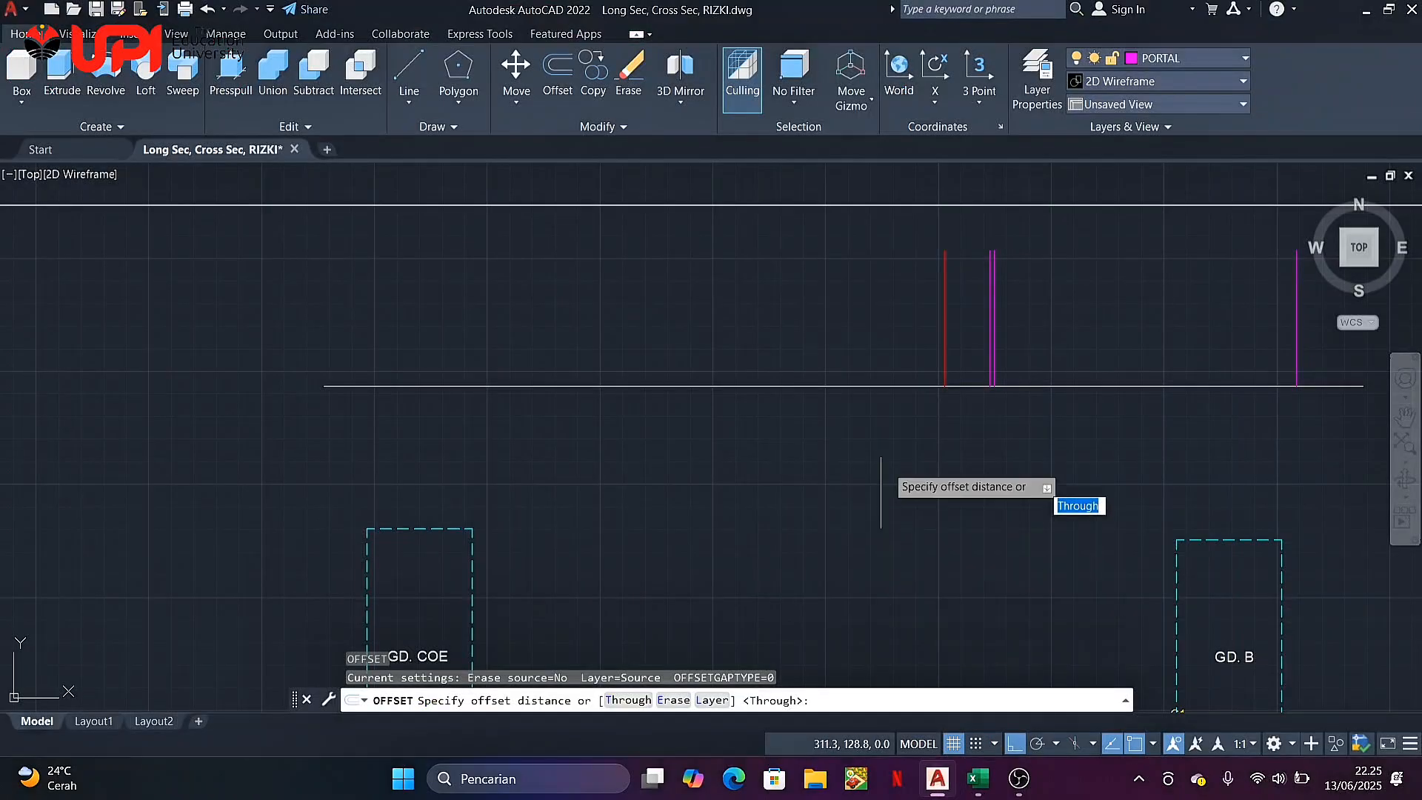
pyautogui.scroll(4, 942, 308)
pyautogui.click(943, 308)
pyautogui.click(905, 333)
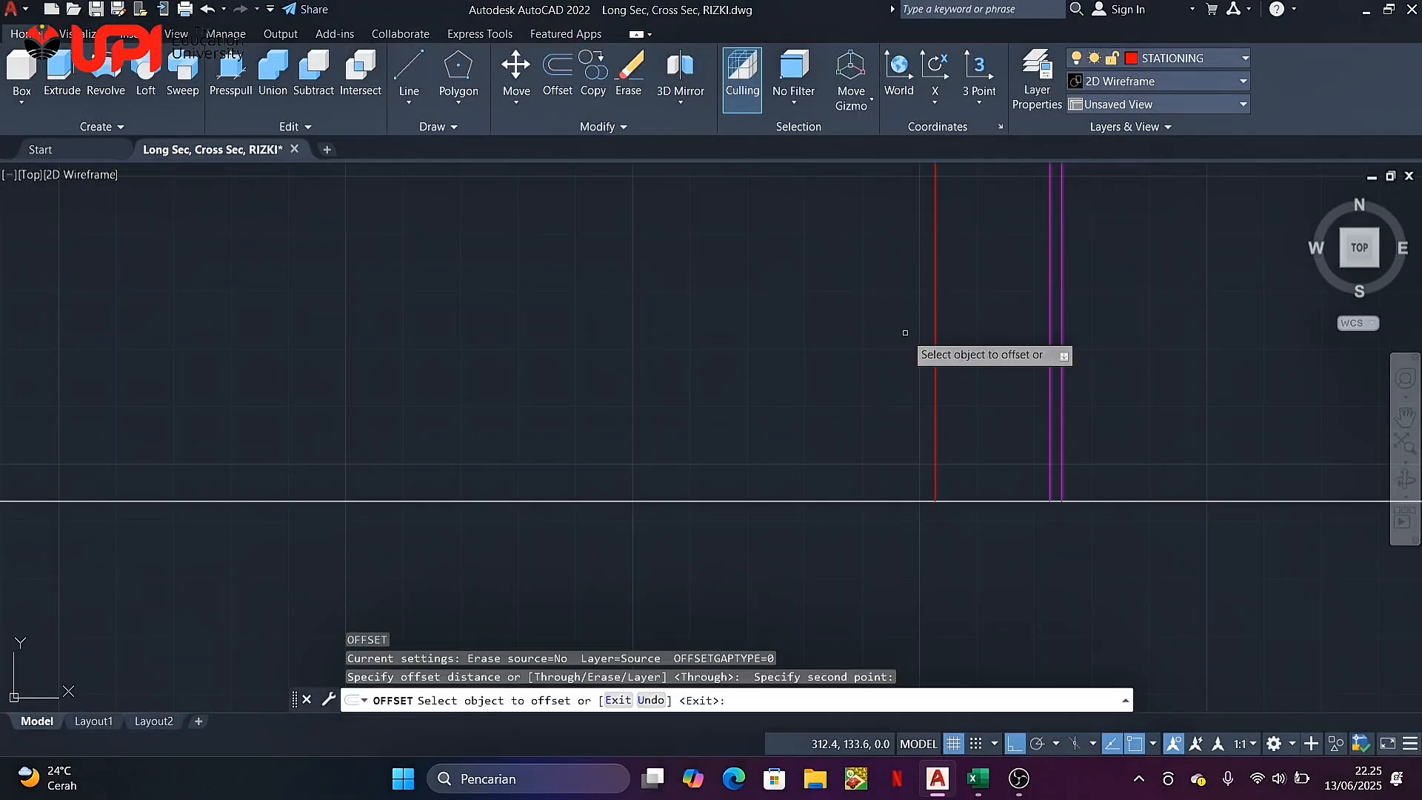
pyautogui.press('Escape')
# Offset the red station line 4.9 units to the left for point A2
pyautogui.click(952, 304)
pyautogui.click(898, 321)
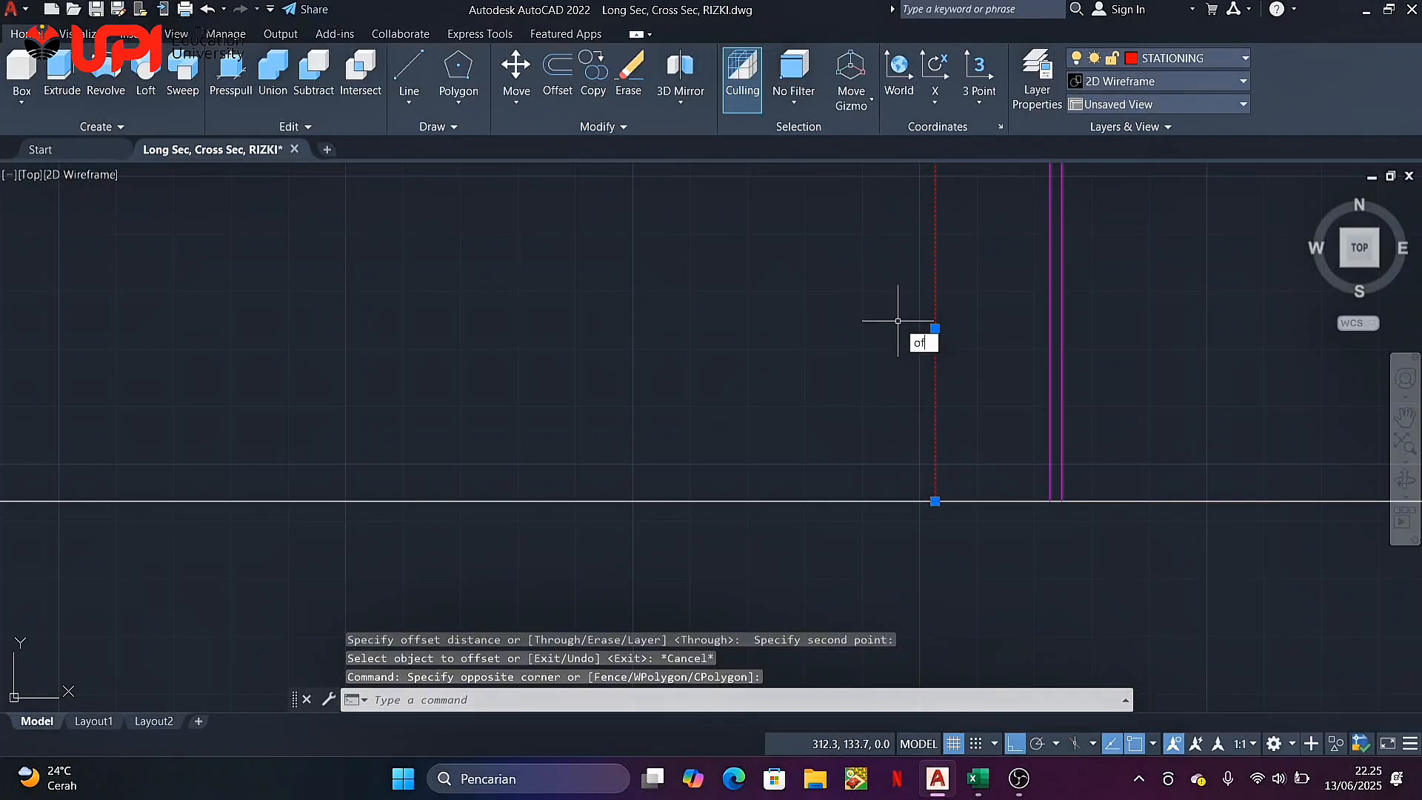
pyautogui.write('of')
pyautogui.press('Return')
pyautogui.press('Return')
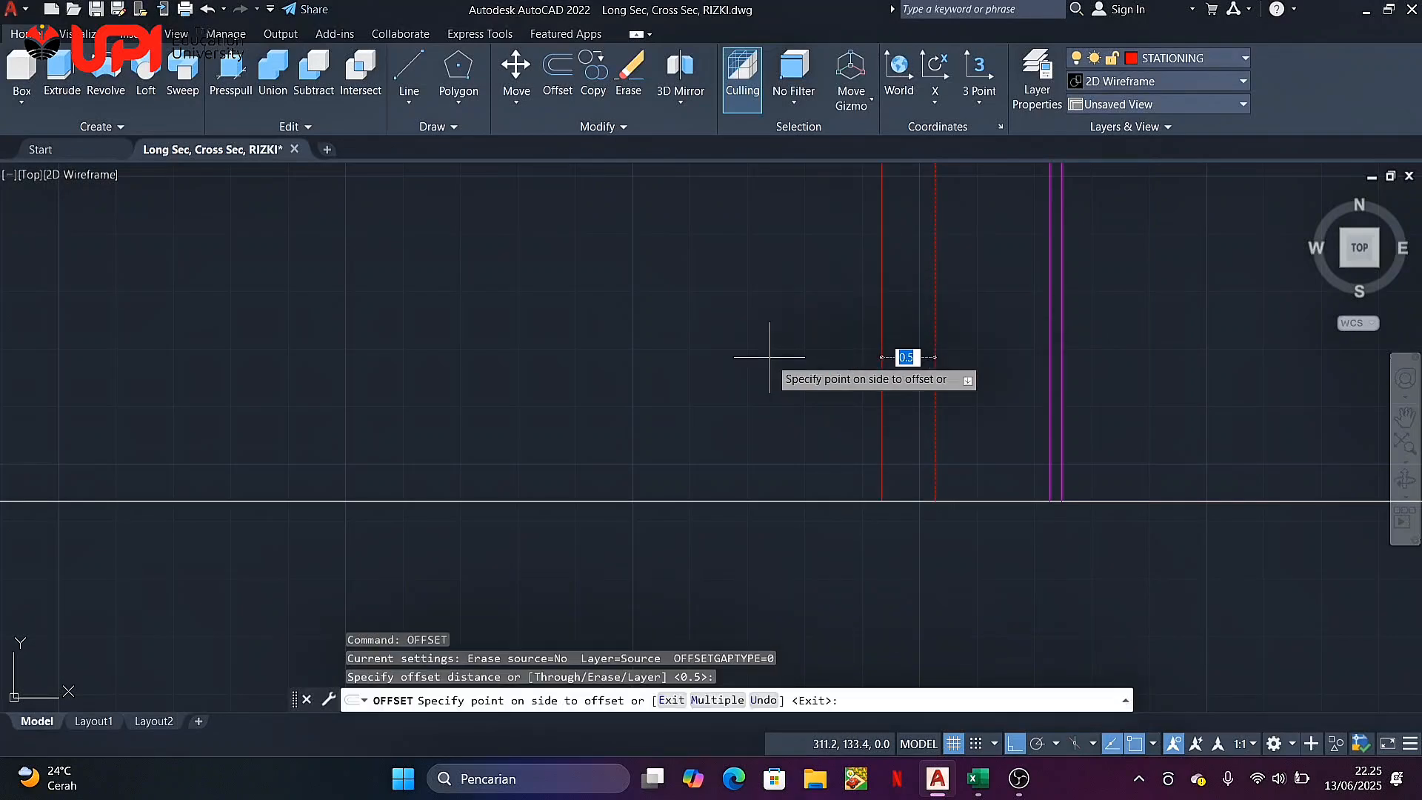
pyautogui.write('4.9')
pyautogui.press('Return')
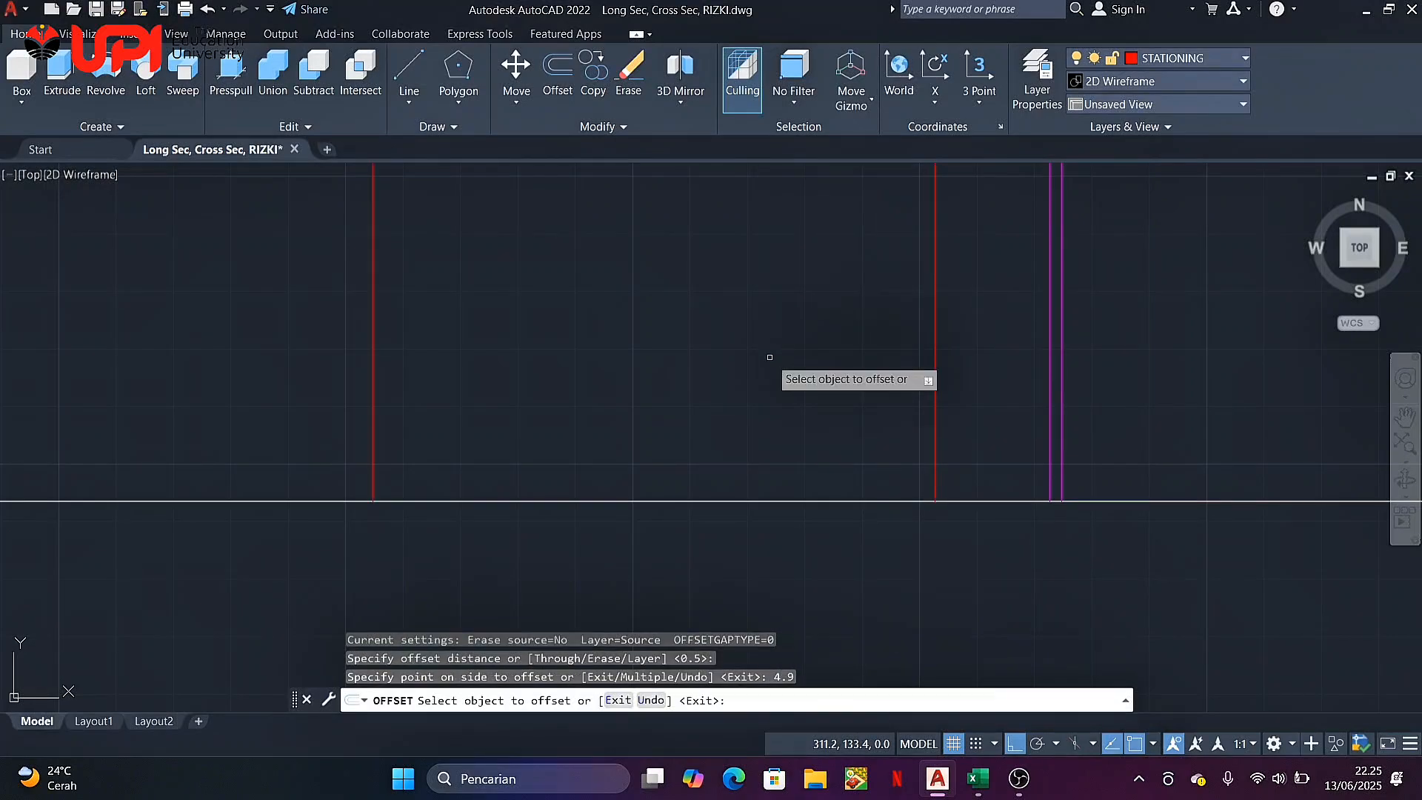
pyautogui.press('Return')
# Look up point B2's distance in Excel and offset the station line 7.8 units to the left in AutoCAD
pyautogui.scroll(-4, 770, 363)
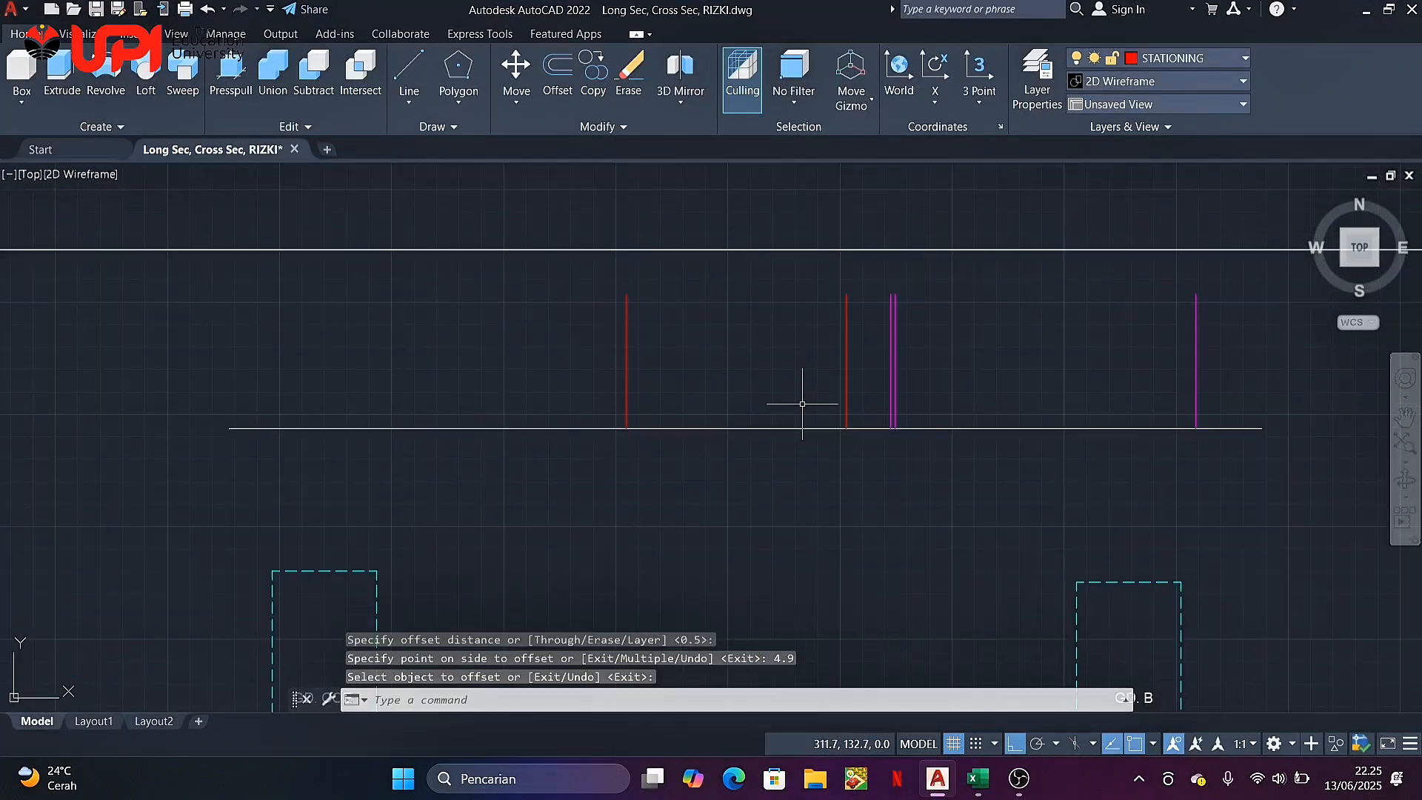
pyautogui.click(977, 777)
pyautogui.press('Down')
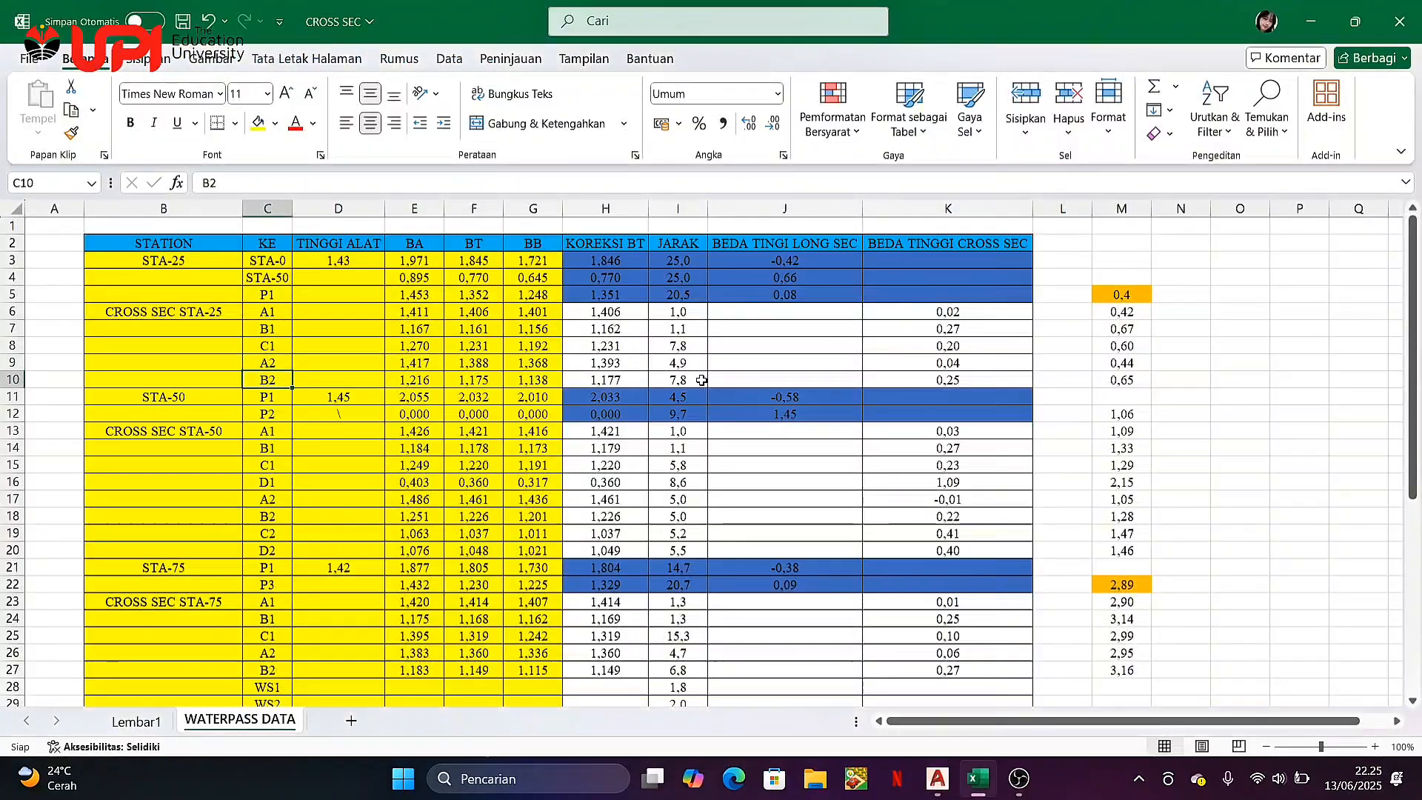
pyautogui.click(938, 778)
pyautogui.click(863, 316)
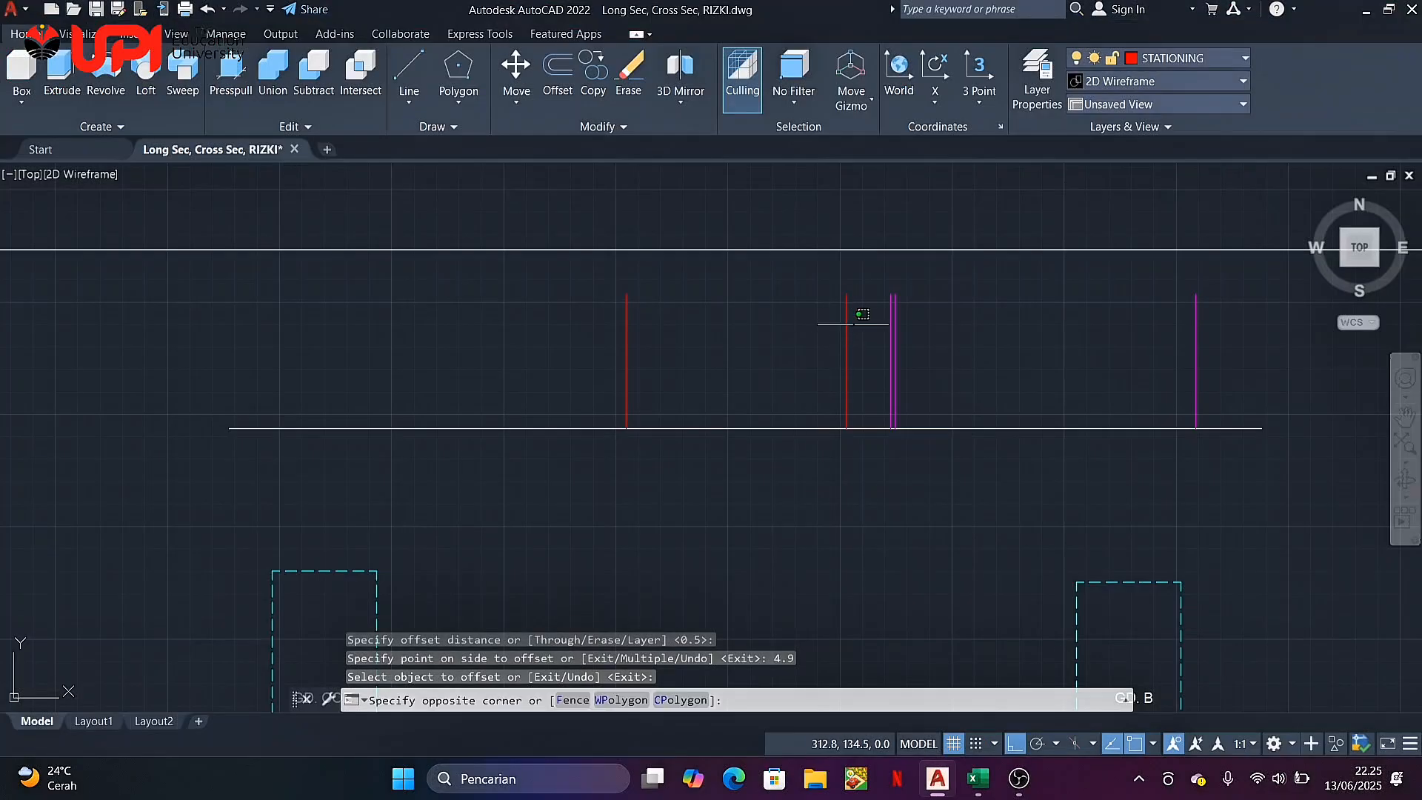
pyautogui.click(823, 335)
pyautogui.write('of')
pyautogui.press('Return')
pyautogui.press('Return')
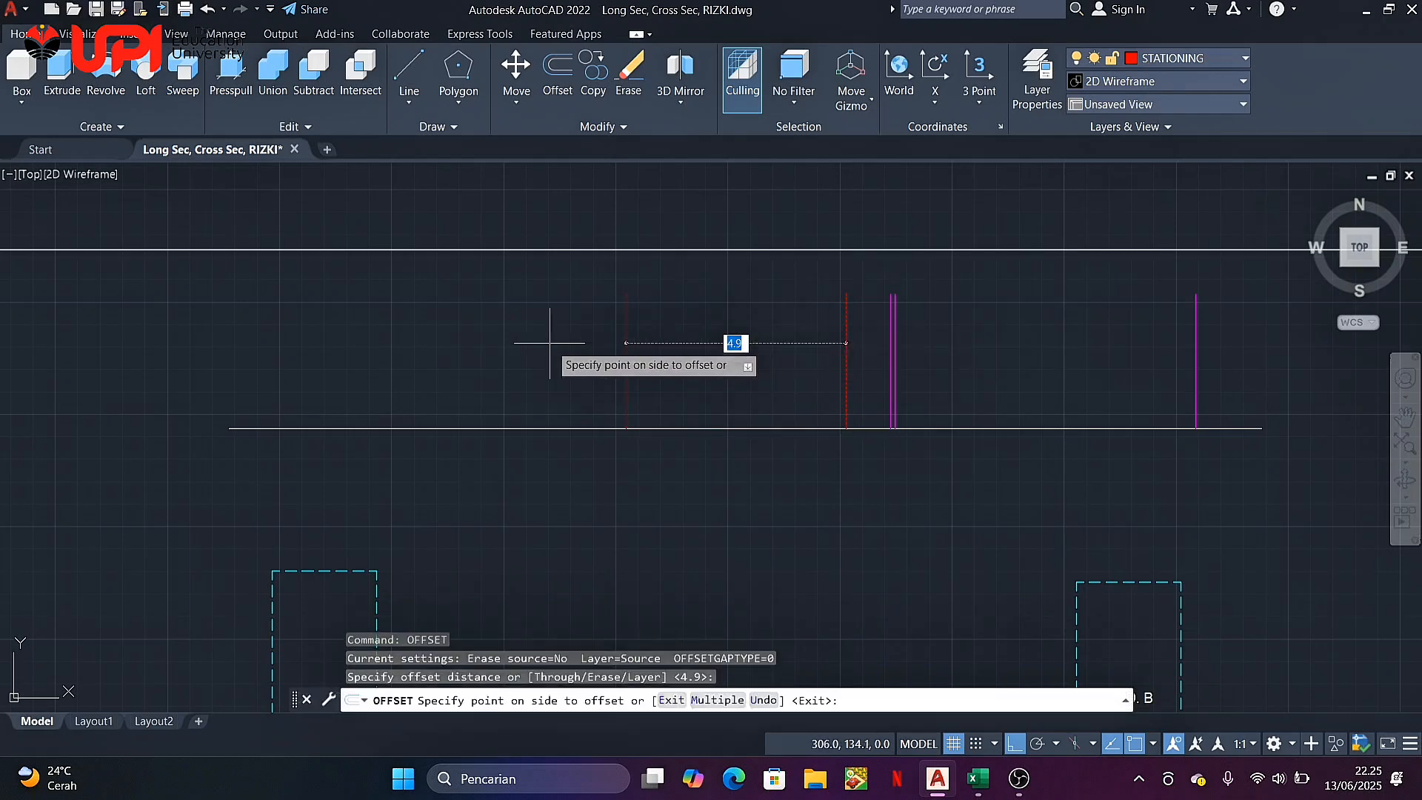
pyautogui.press('Return')
pyautogui.press('Return')
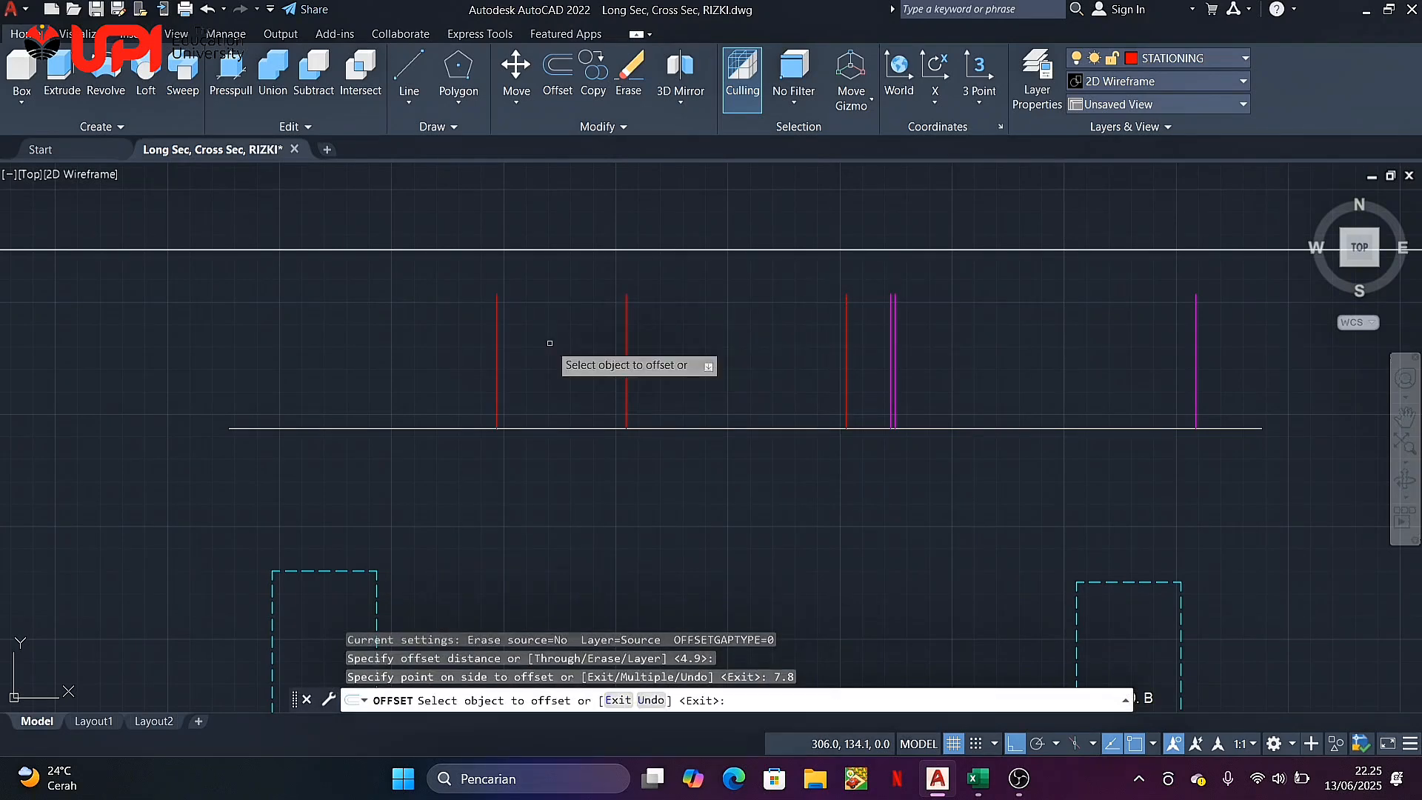
# Assign the A2 and B2 lines, together with the original station line, to the PORTAL layer
pyautogui.click(874, 344)
pyautogui.click(459, 335)
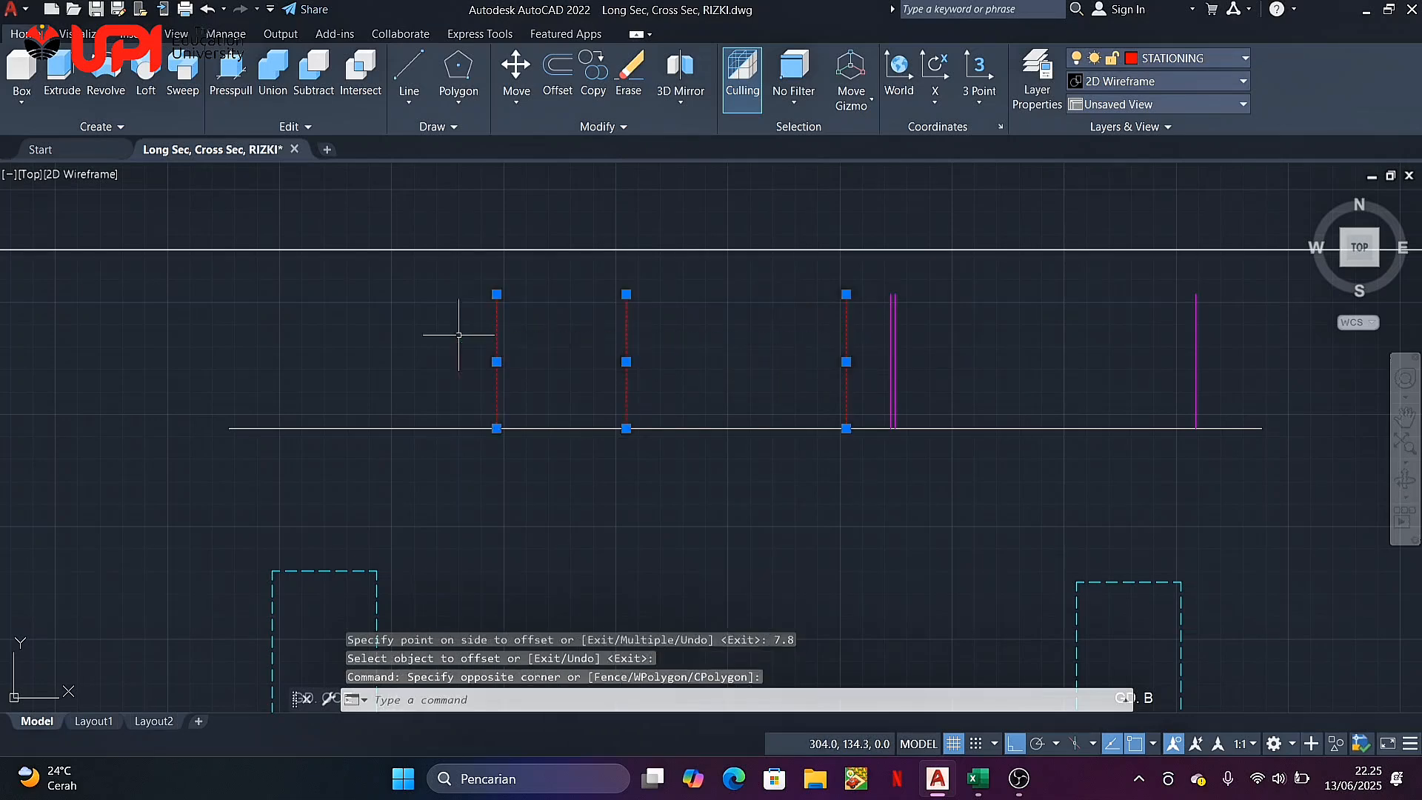
pyautogui.click(1205, 60)
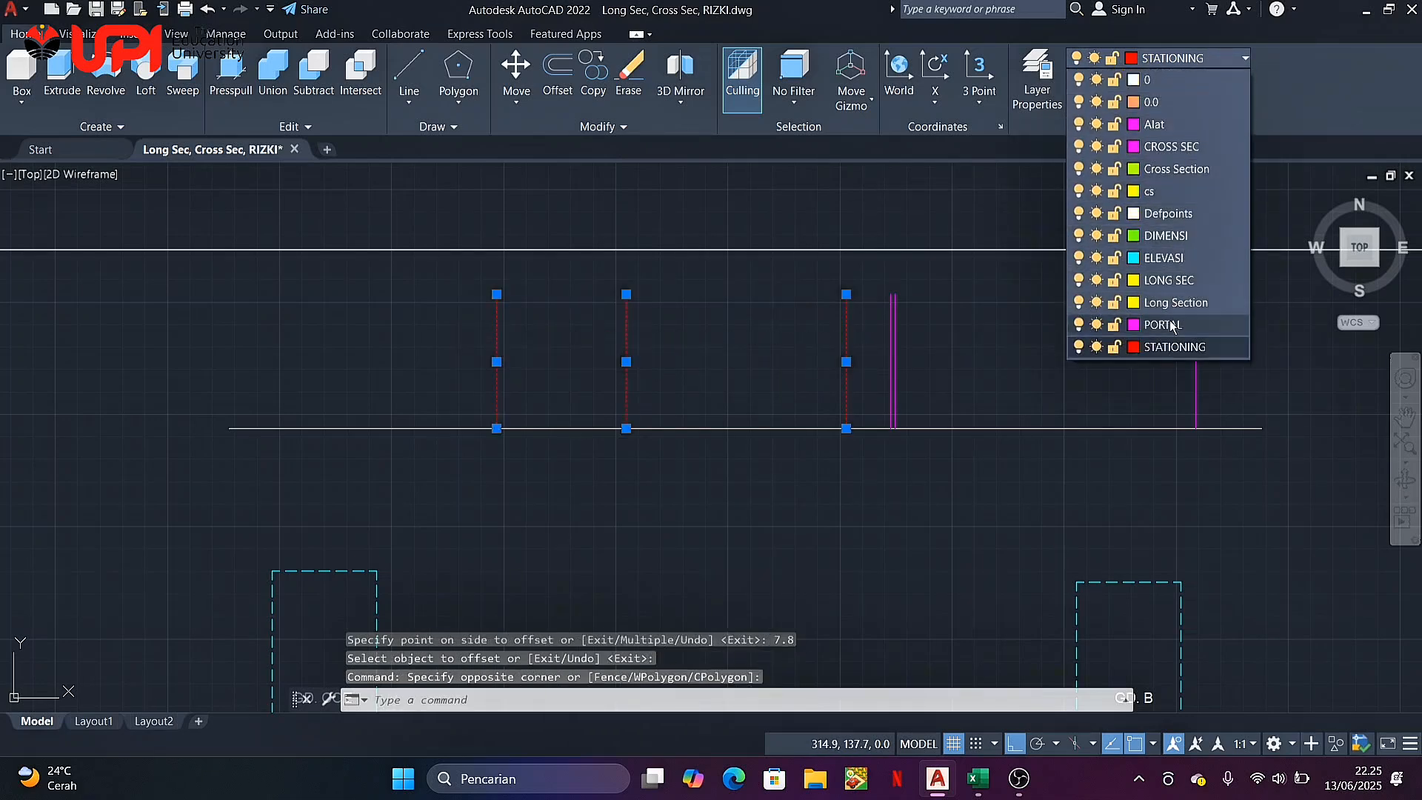
pyautogui.click(1156, 324)
pyautogui.press('Escape')
# Put the original station line back on the STATIONING layer
pyautogui.click(861, 317)
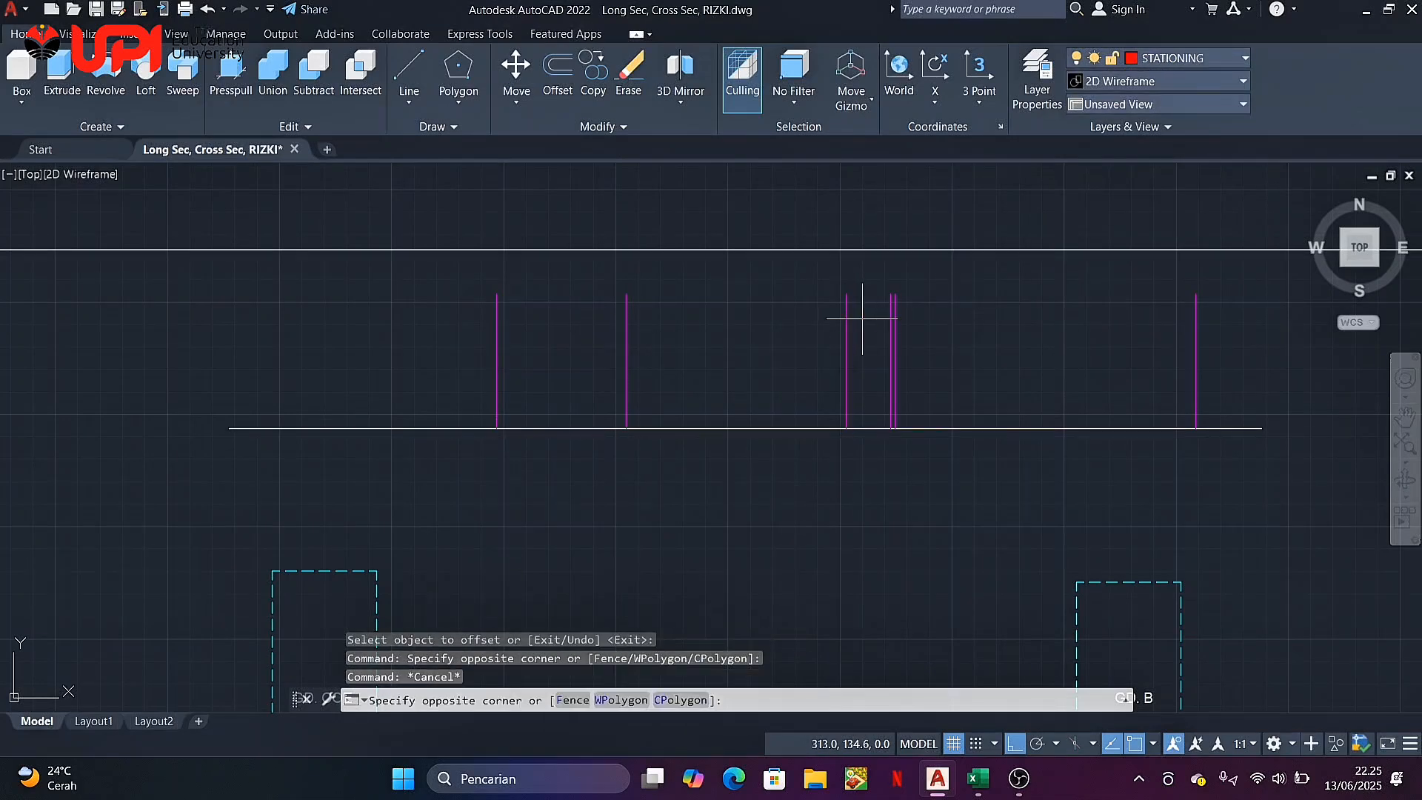
pyautogui.click(839, 318)
pyautogui.click(1208, 66)
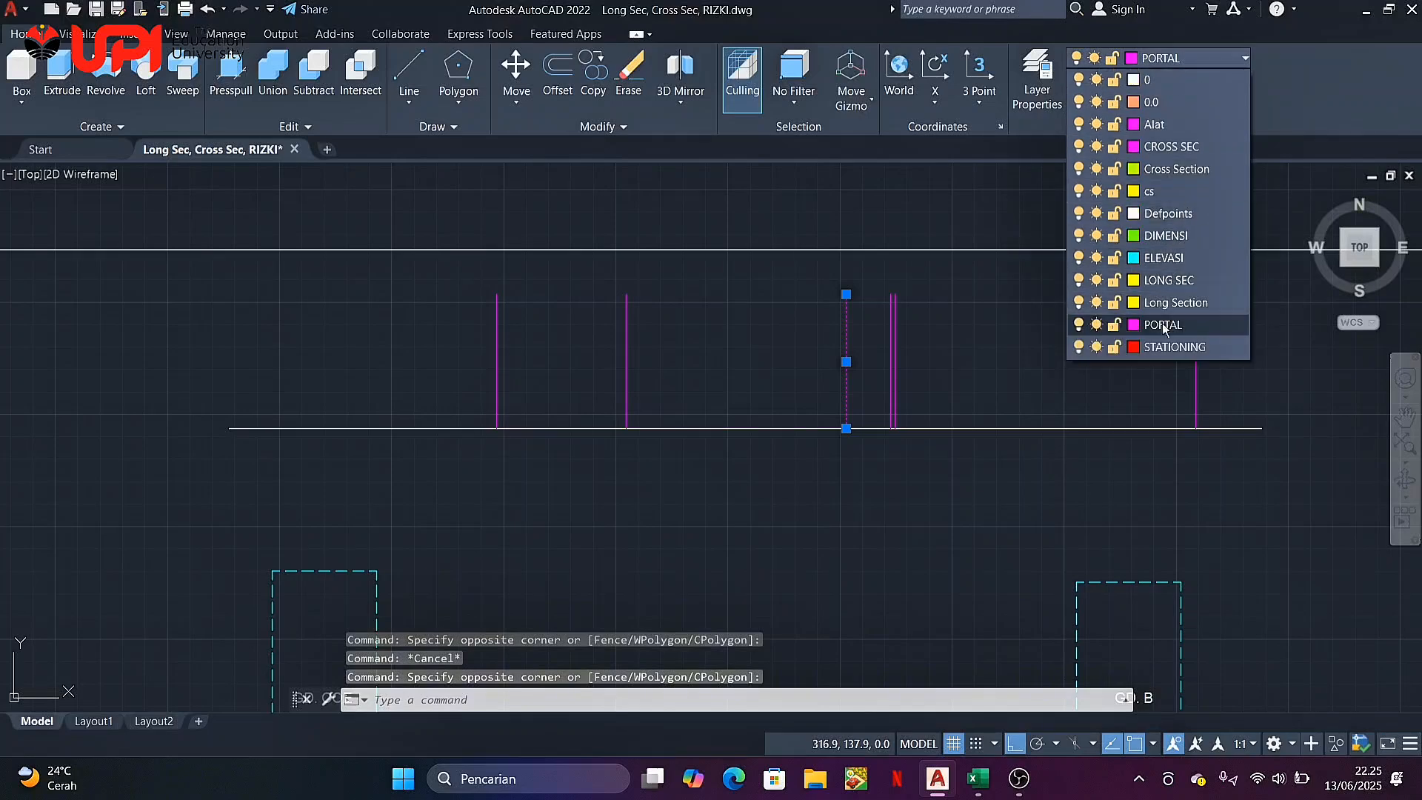
pyautogui.click(1159, 342)
pyautogui.press('Escape')
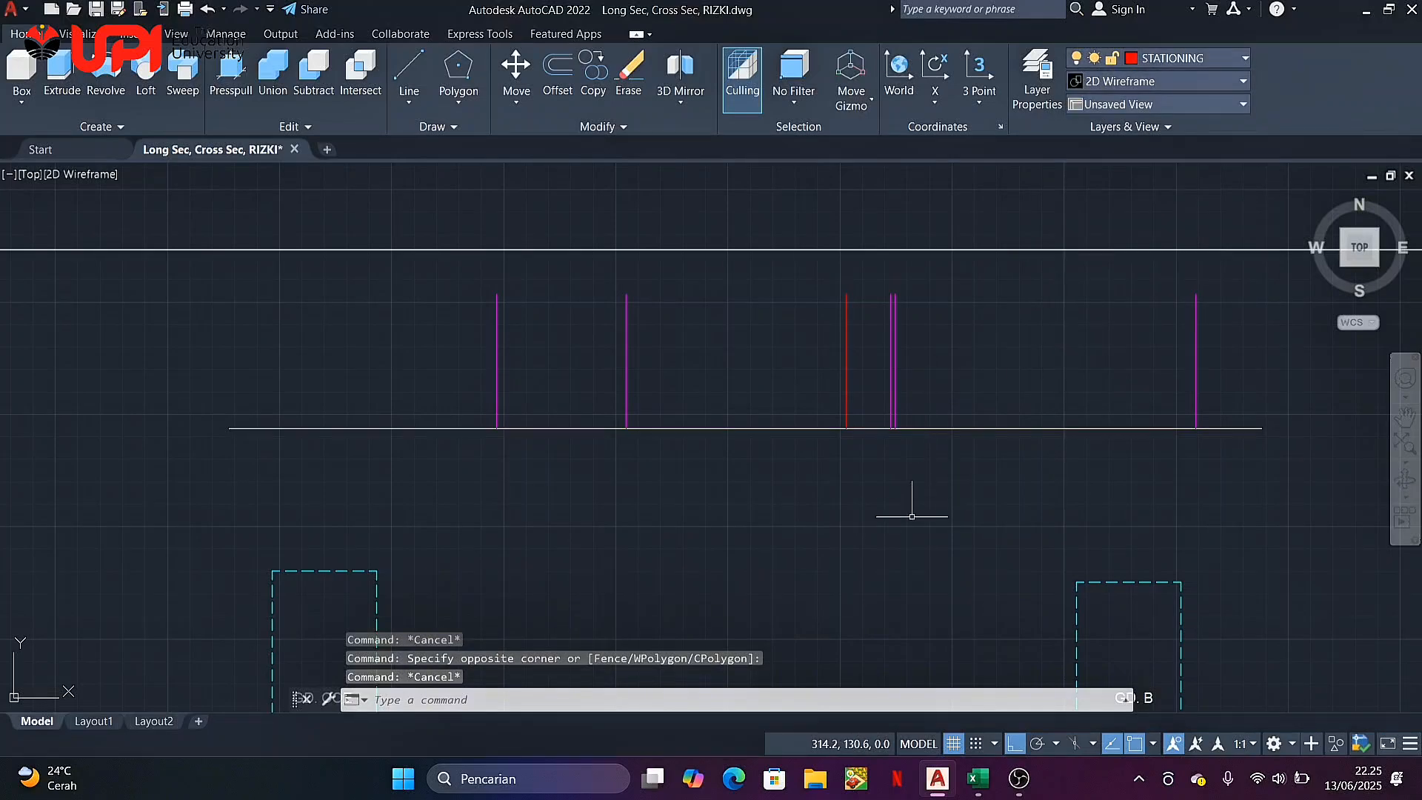
# Look up point A1's cross-section height difference for STA-25 in Excel, and return to the AutoCAD drawing
pyautogui.click(978, 778)
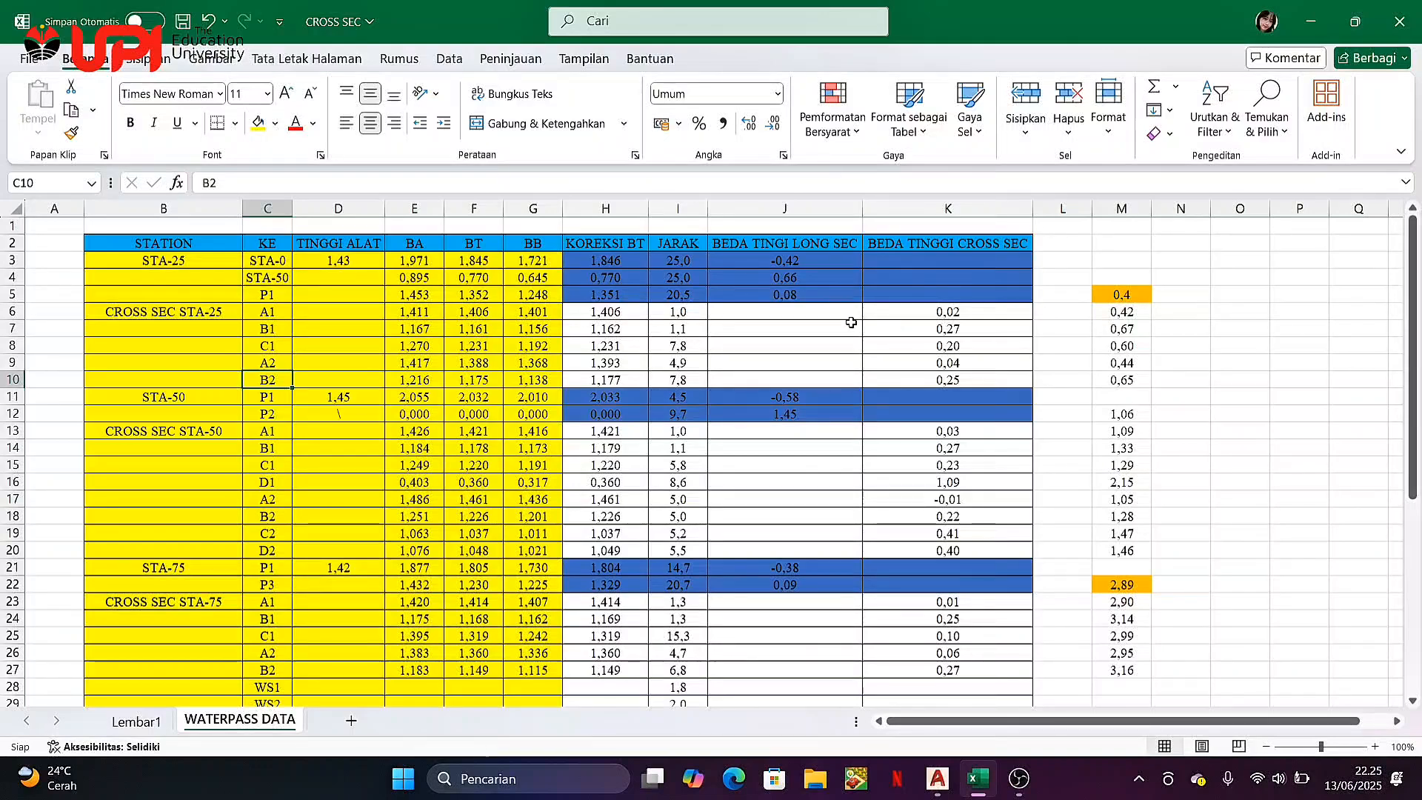
pyautogui.click(955, 312)
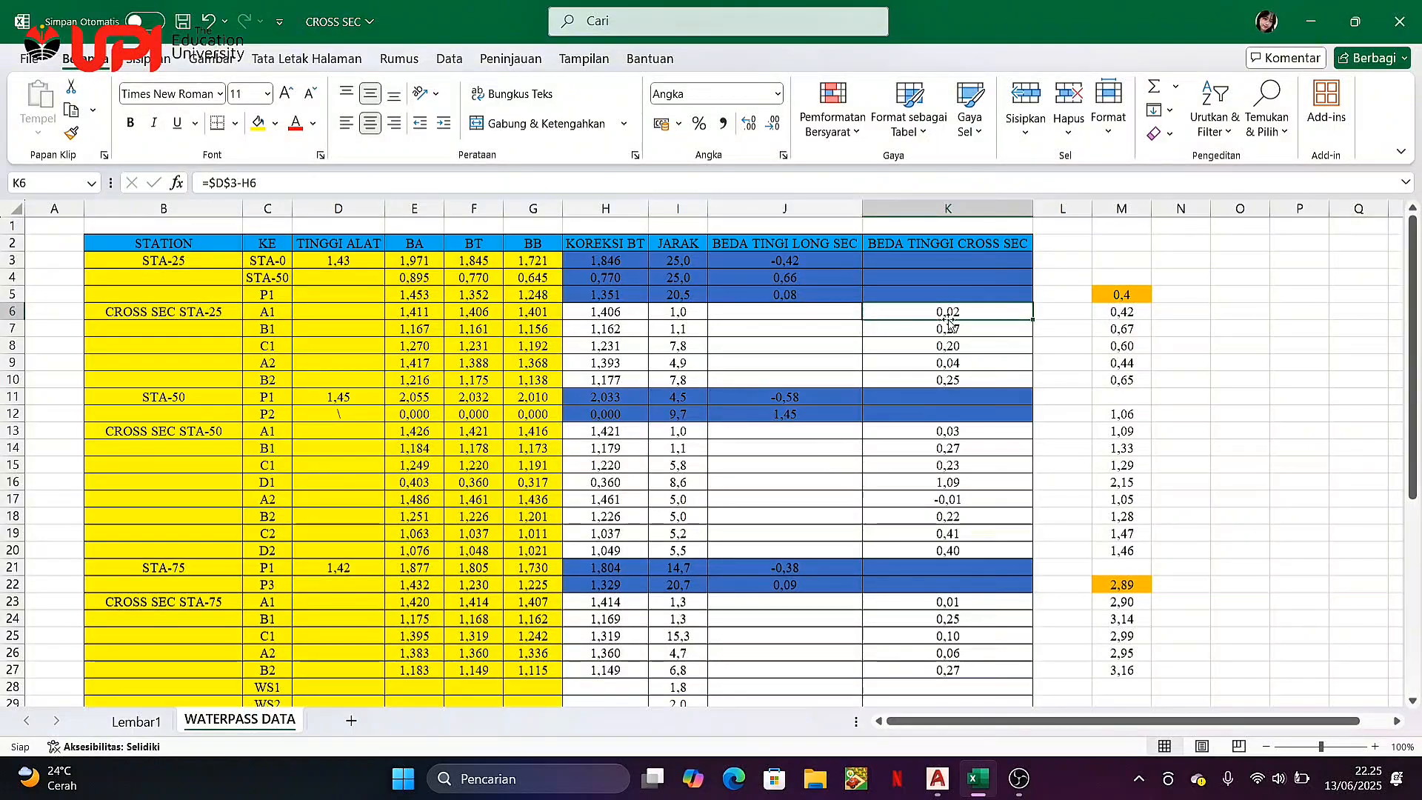
pyautogui.click(937, 777)
pyautogui.scroll(4, 907, 413)
pyautogui.click(997, 432)
pyautogui.click(954, 508)
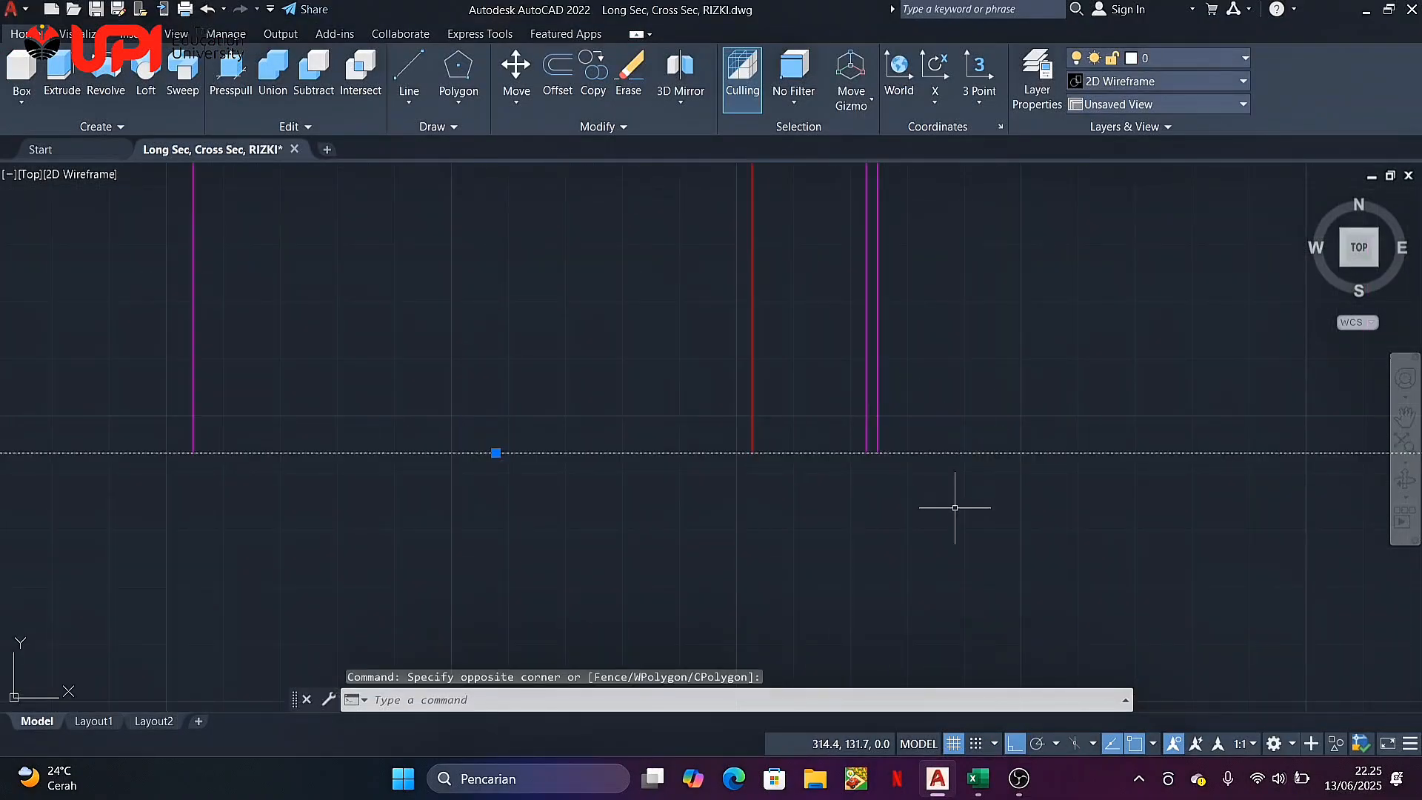
pyautogui.write('of')
pyautogui.press('Return')
pyautogui.press('Return')
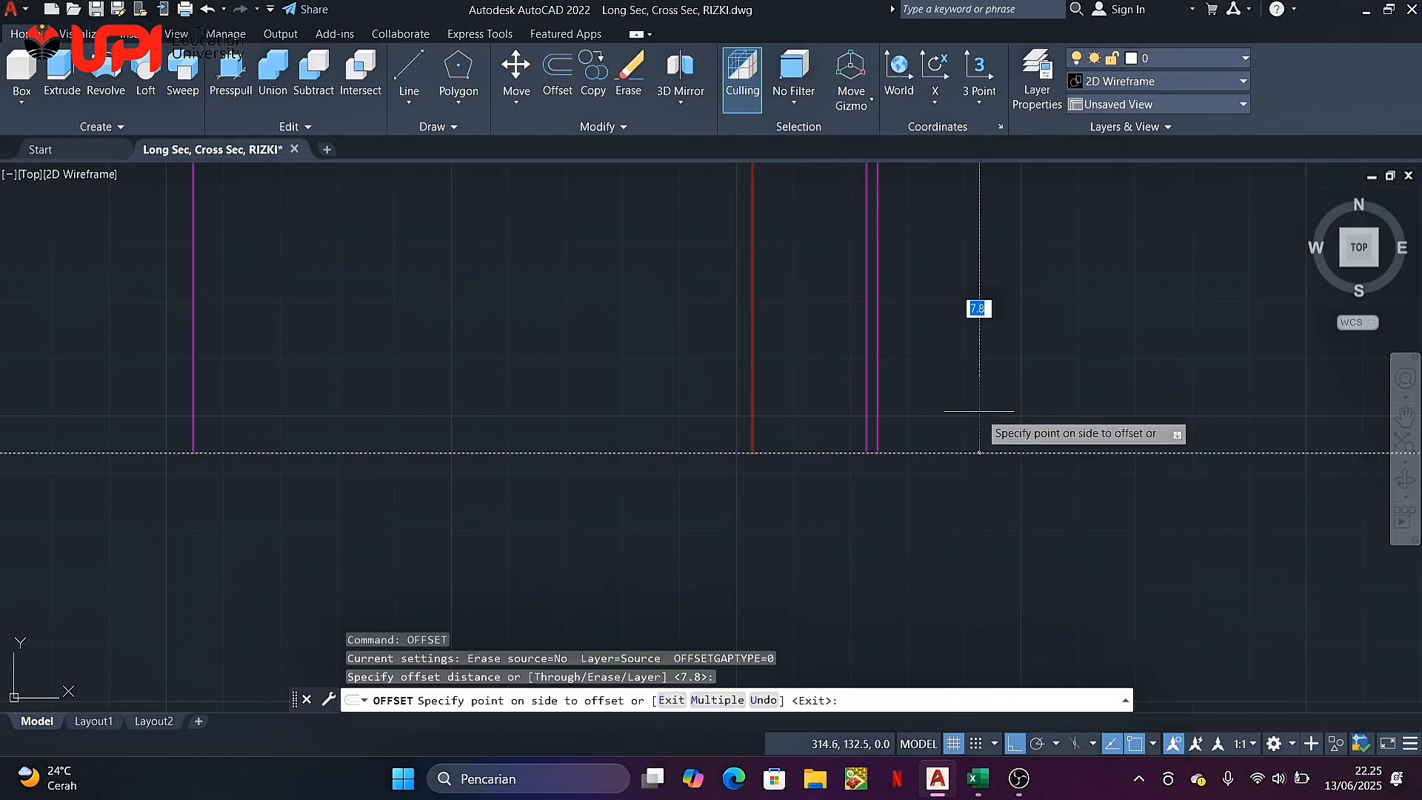
pyautogui.press('Escape')
# Offset the cross section's horizontal baseline 0.02 units upward for point A1
pyautogui.click(977, 433)
pyautogui.click(942, 480)
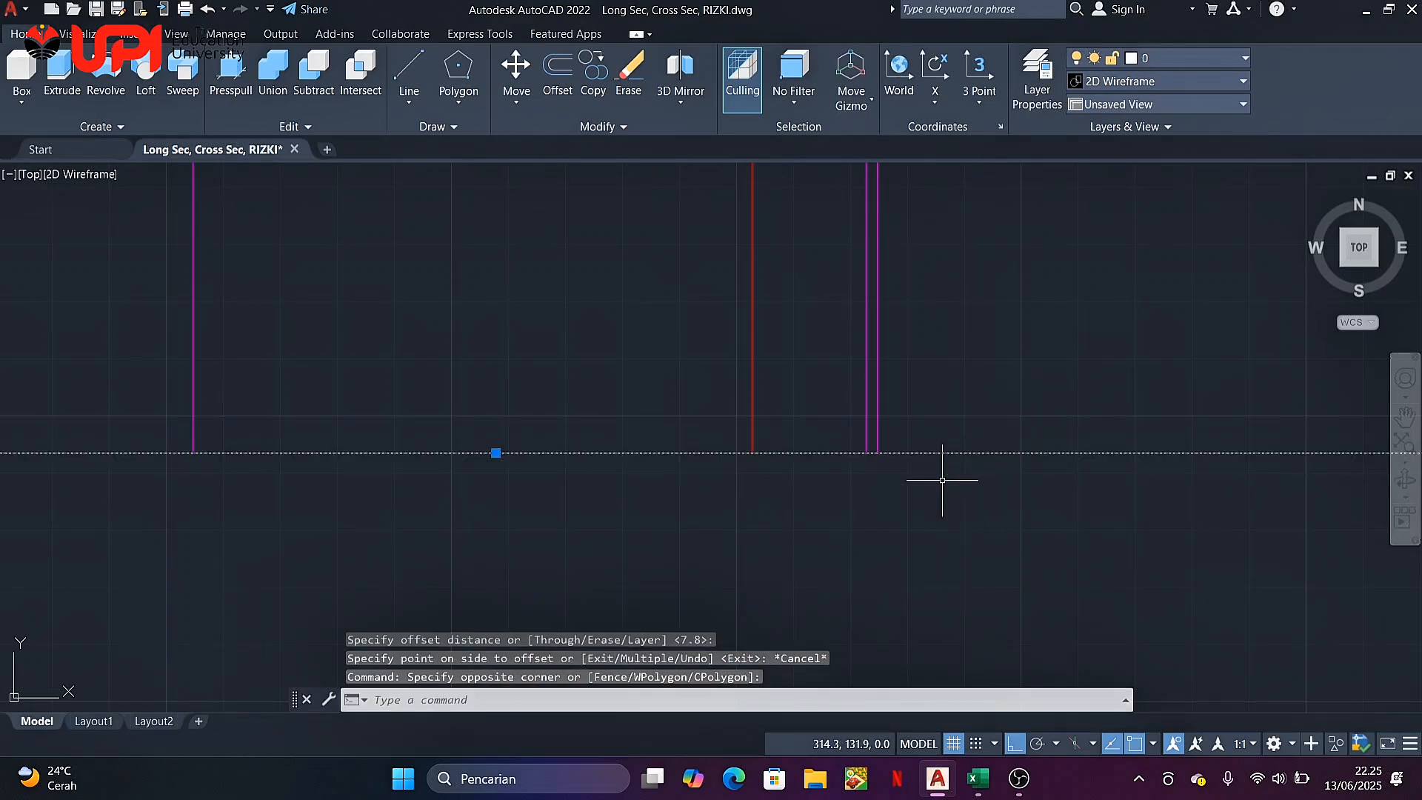
pyautogui.press('Return')
pyautogui.press('Return')
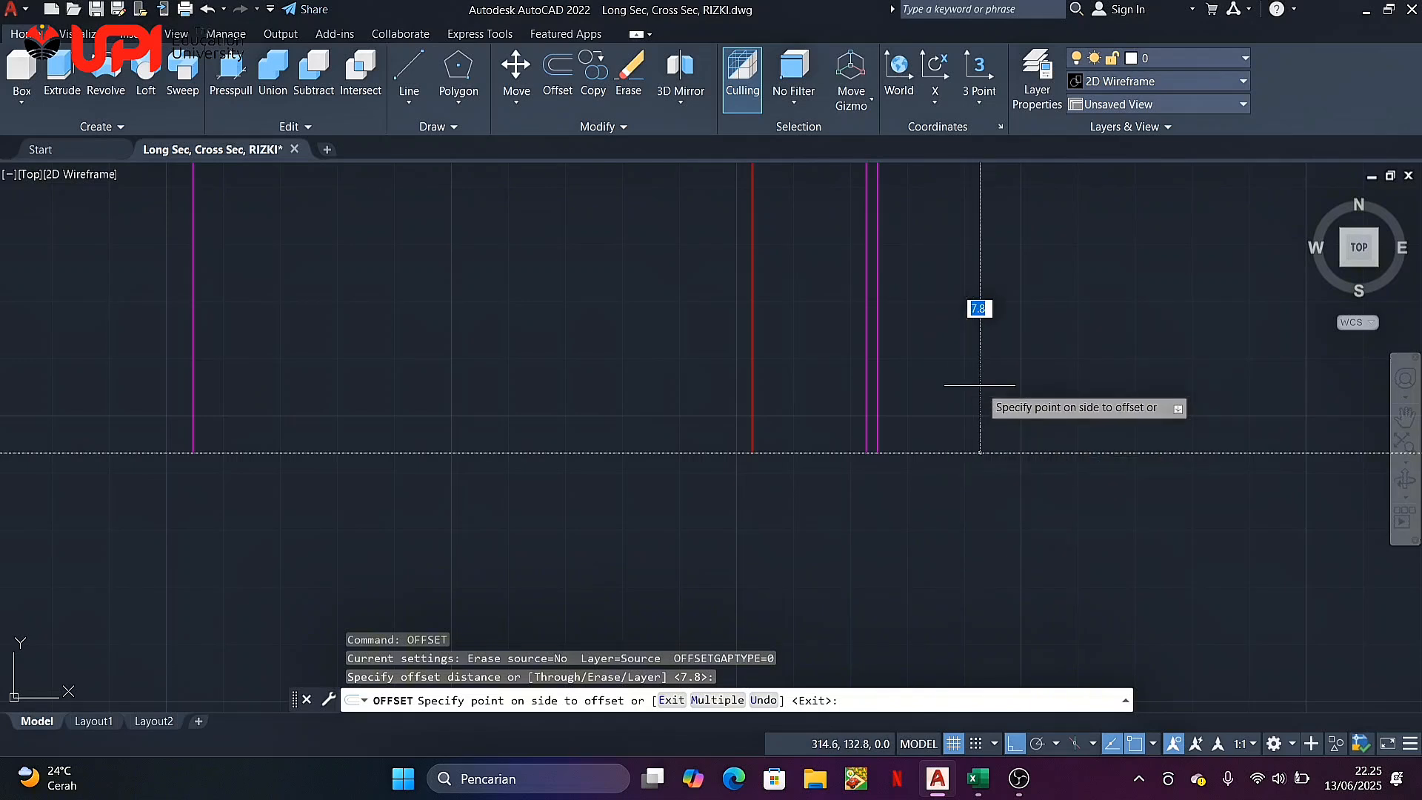
pyautogui.write('0.02')
pyautogui.press('Return')
pyautogui.press('Return')
# Make cs the current layer and draw a line from the station line's foot to the A1 line at the 0.02 level
pyautogui.scroll(4, 837, 429)
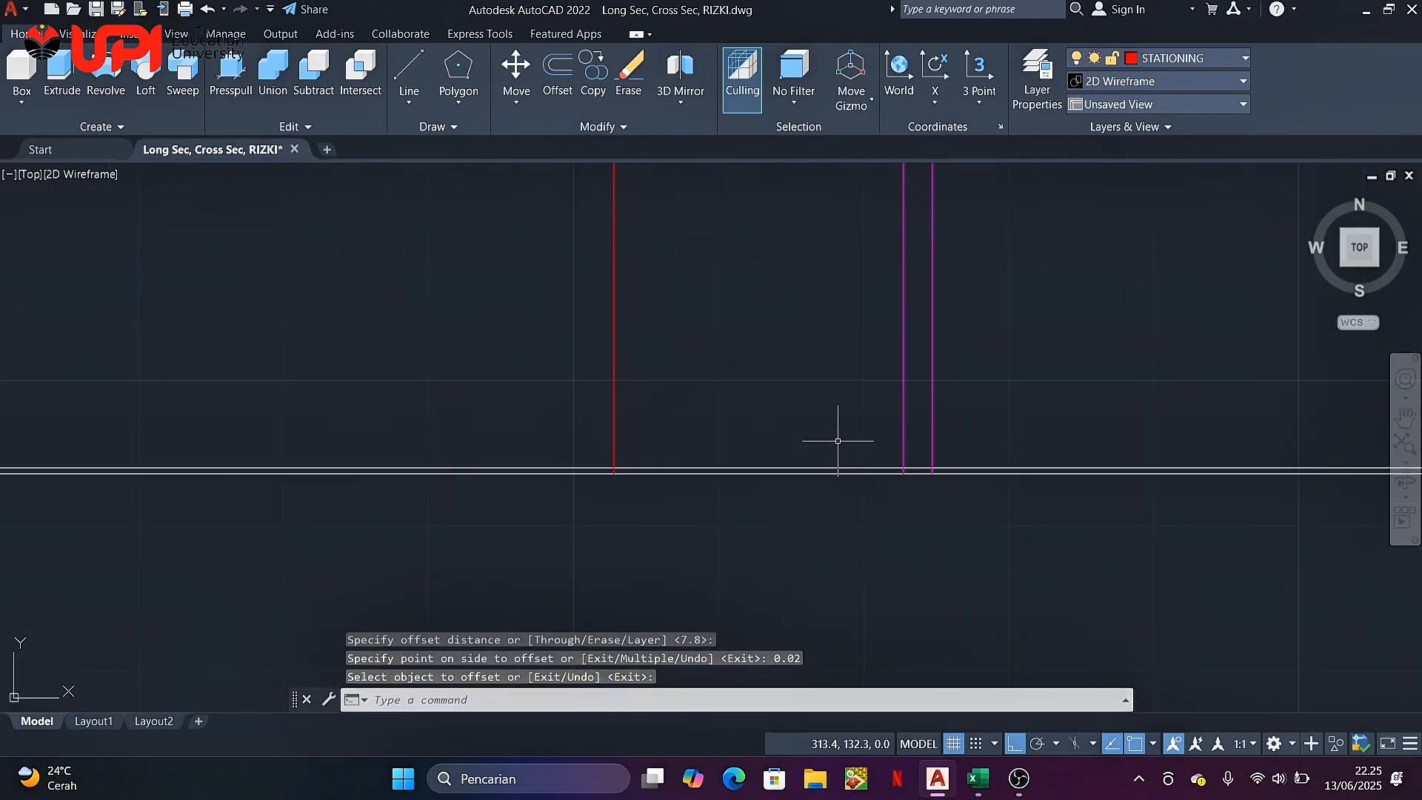
pyautogui.moveTo(834, 428); pyautogui.dragTo(783, 388, button='middle')
pyautogui.scroll(4, 782, 388)
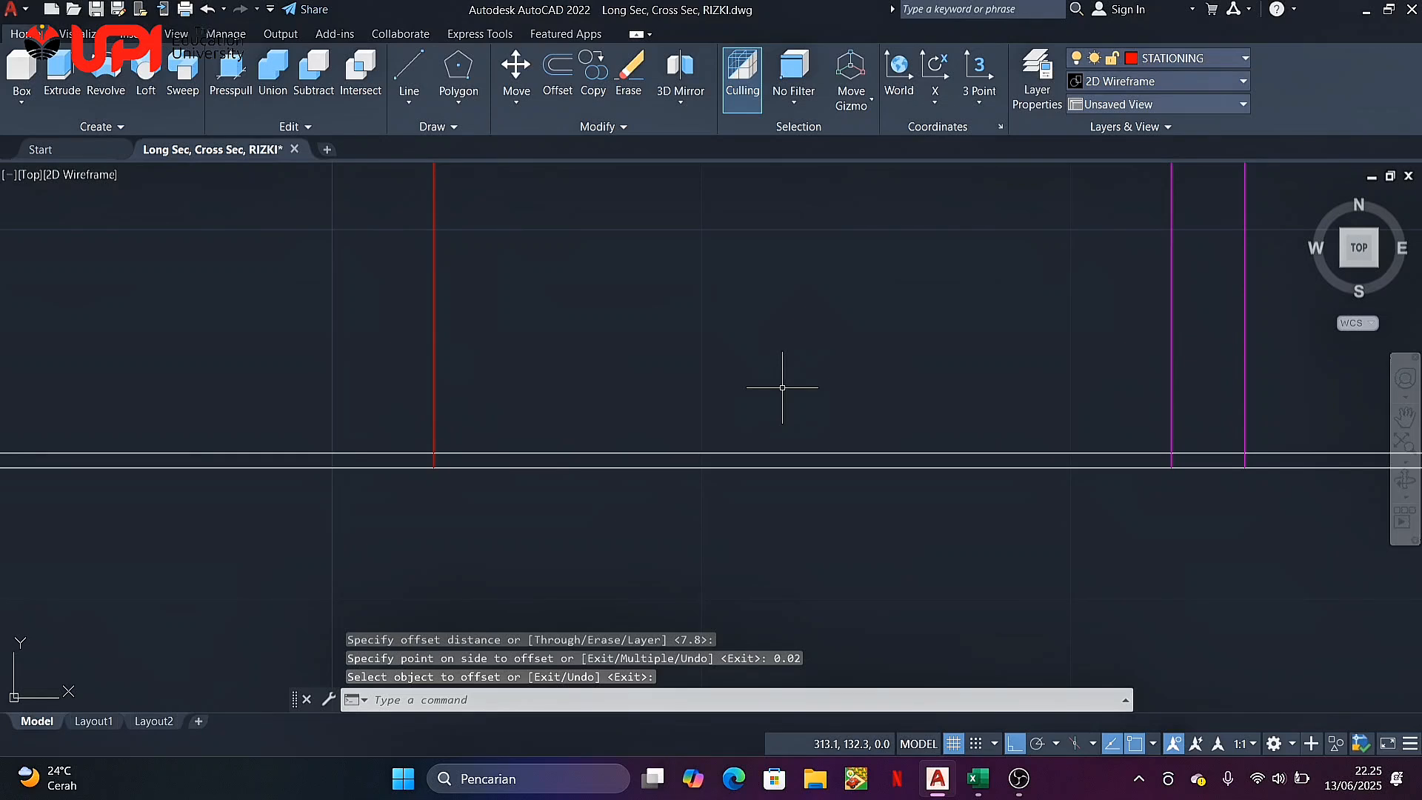
pyautogui.click(1211, 59)
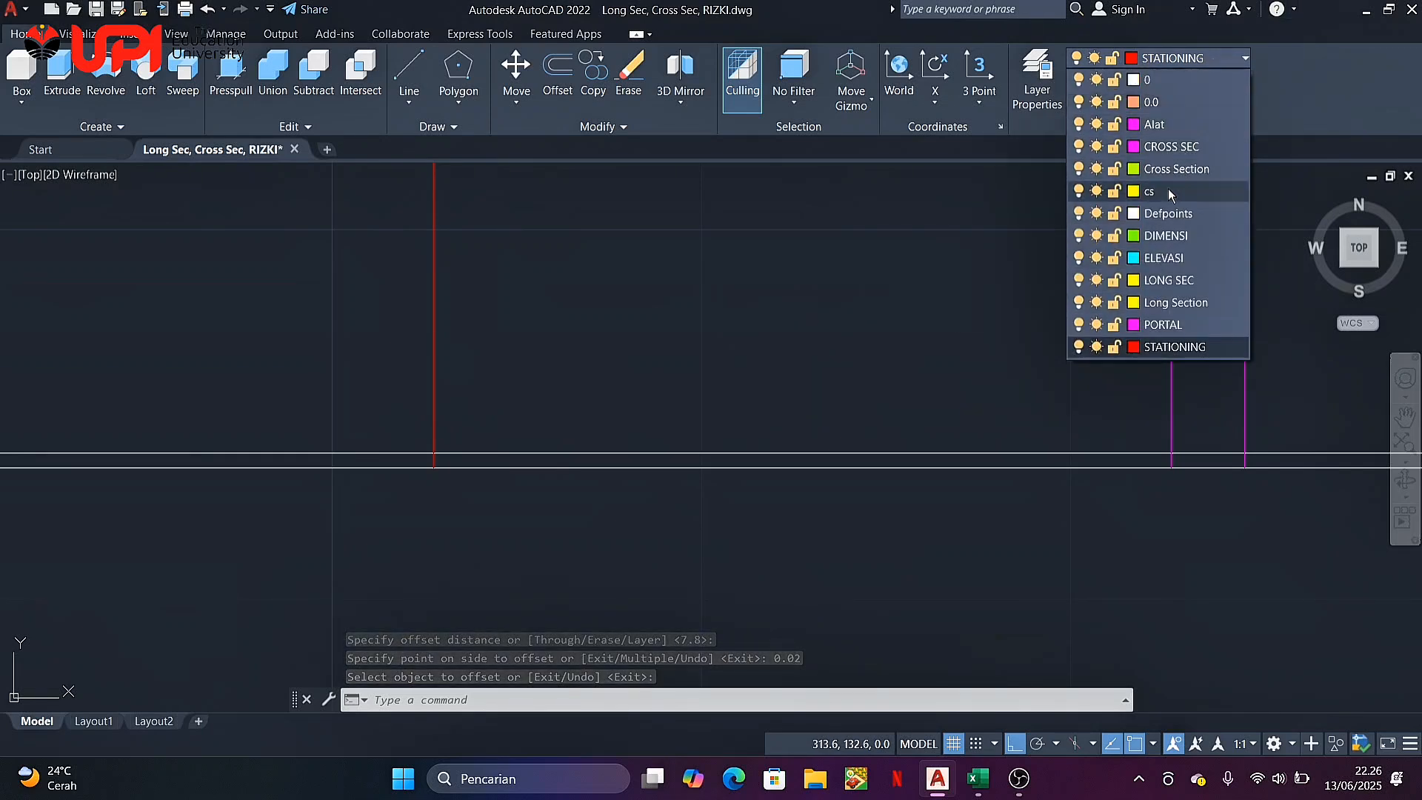
pyautogui.click(1167, 191)
pyautogui.write('l')
pyautogui.press('Return')
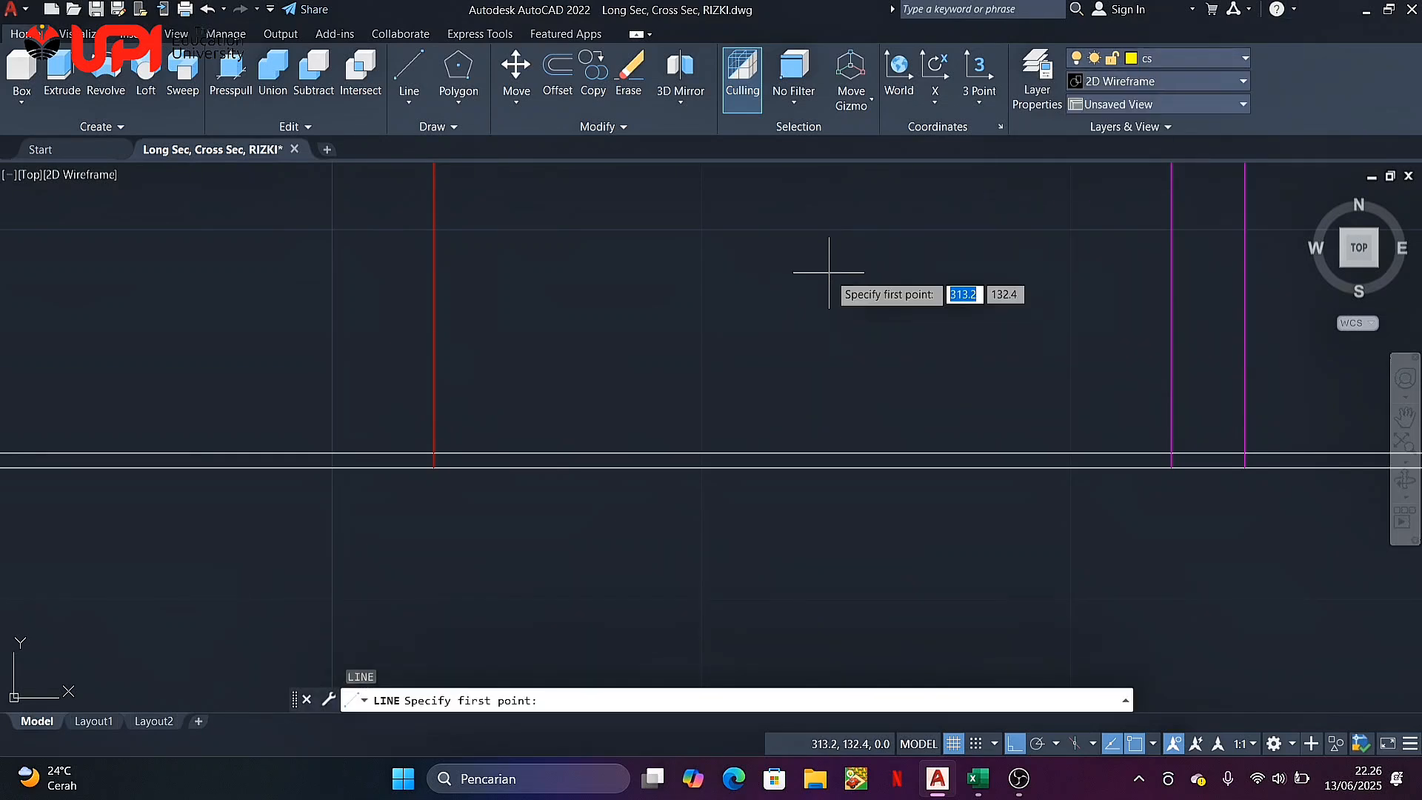
pyautogui.click(433, 466)
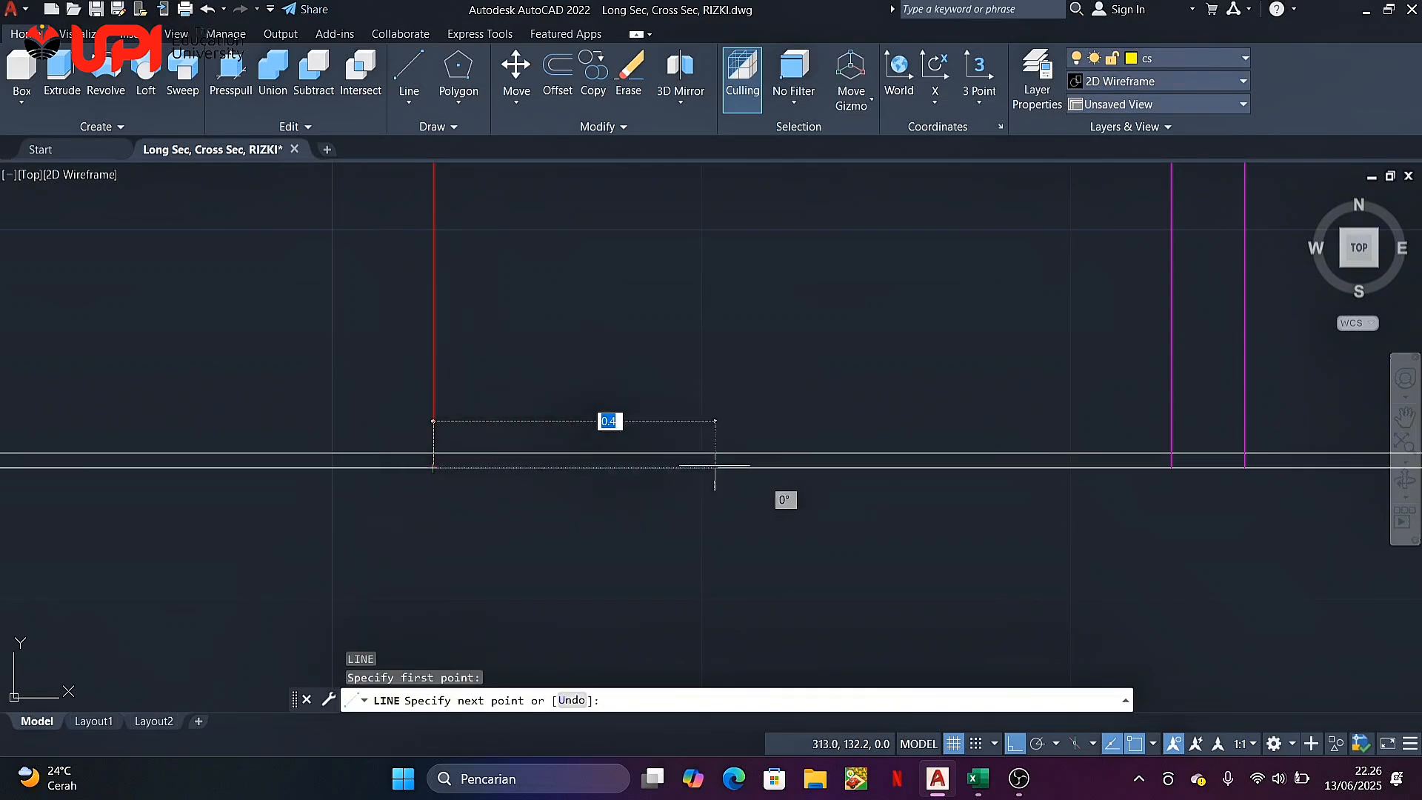
pyautogui.click(1171, 453)
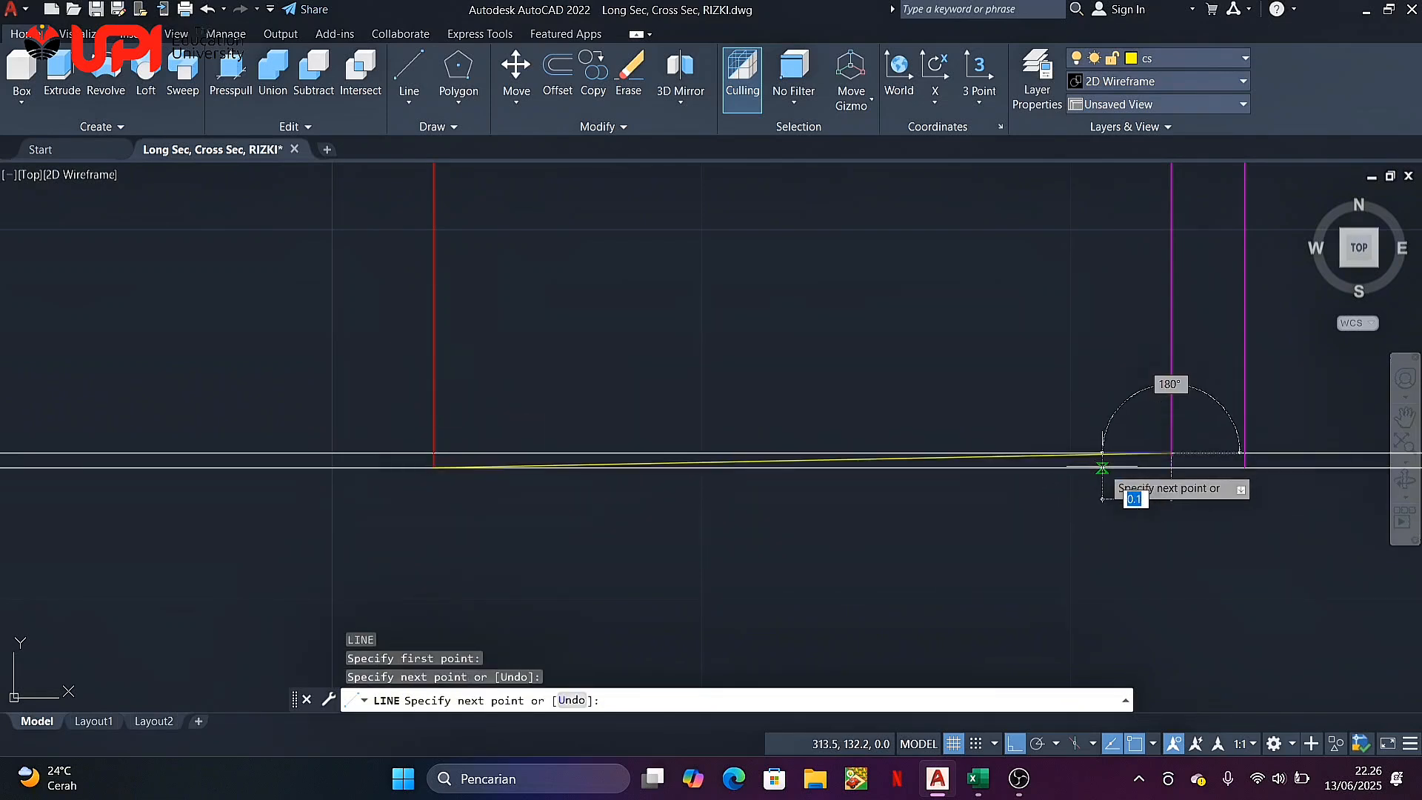
pyautogui.press('Return')
# Look up point B1's cross-section height difference in Excel, and return to the AutoCAD drawing
pyautogui.scroll(-4, 1047, 470)
pyautogui.moveTo(1089, 437); pyautogui.dragTo(809, 483, button='middle')
pyautogui.scroll(-2, 801, 485)
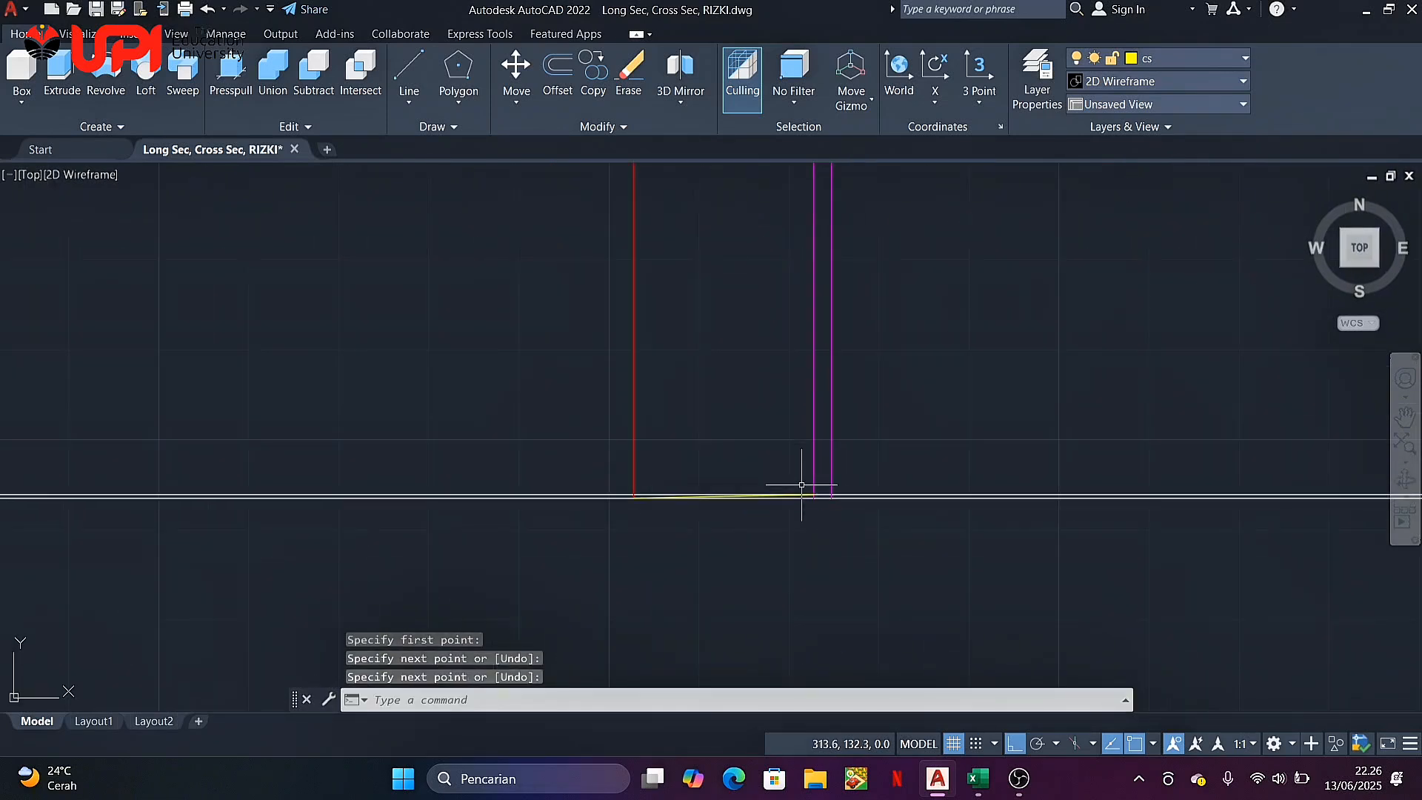
pyautogui.click(978, 778)
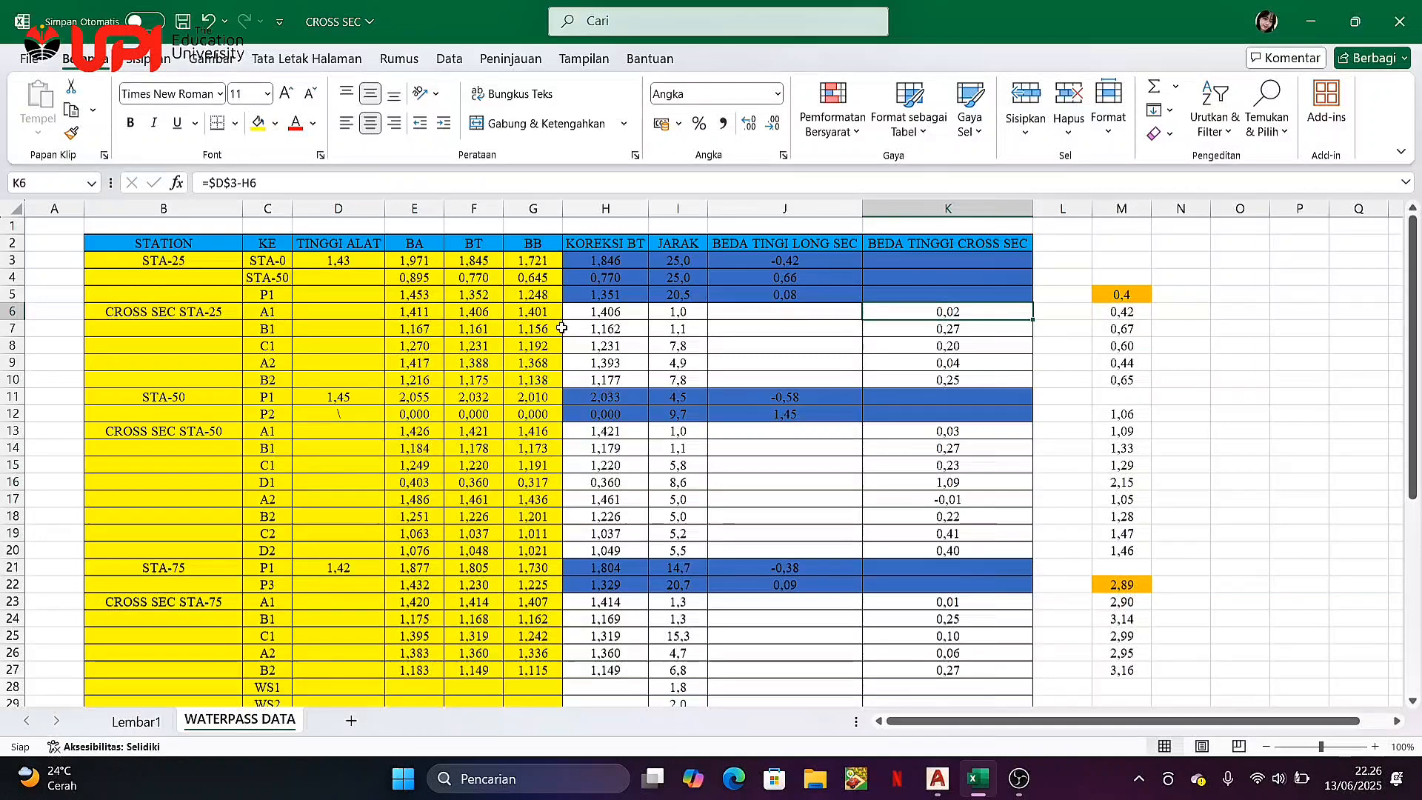
pyautogui.click(948, 329)
pyautogui.click(938, 778)
# Offset the horizontal baseline 0.27 units upward for point B1, rechecking the height difference in Excel
pyautogui.scroll(2, 866, 444)
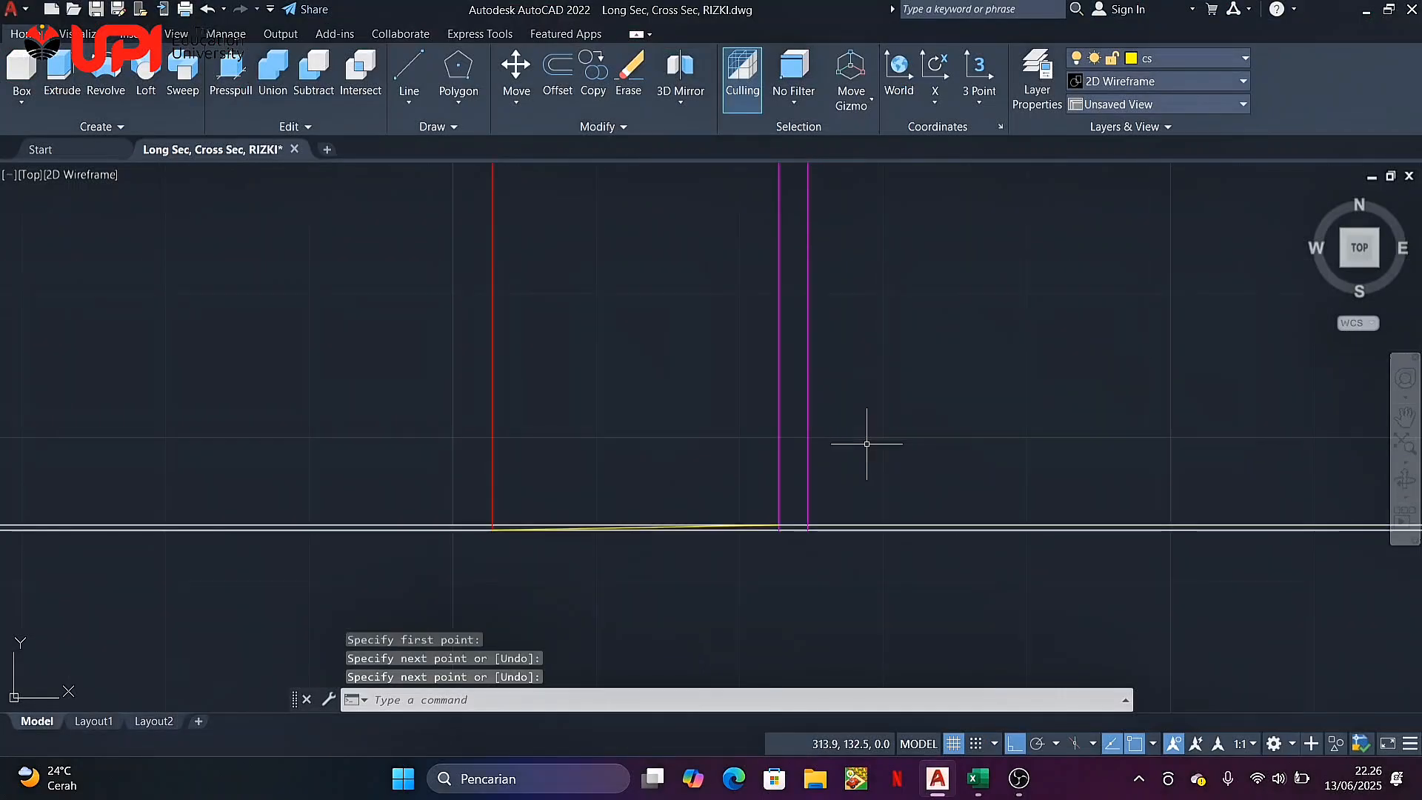
pyautogui.scroll(4, 808, 546)
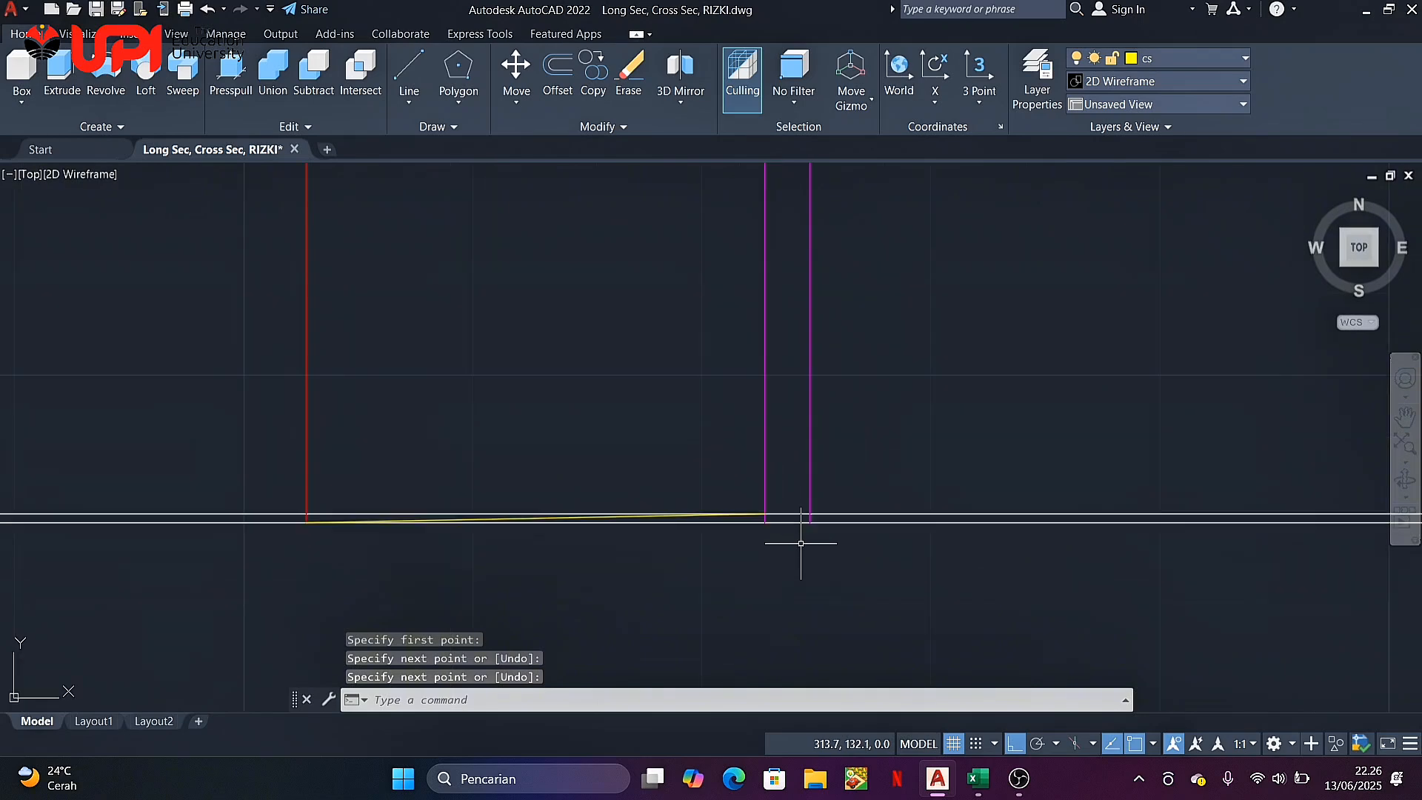
pyautogui.click(885, 514)
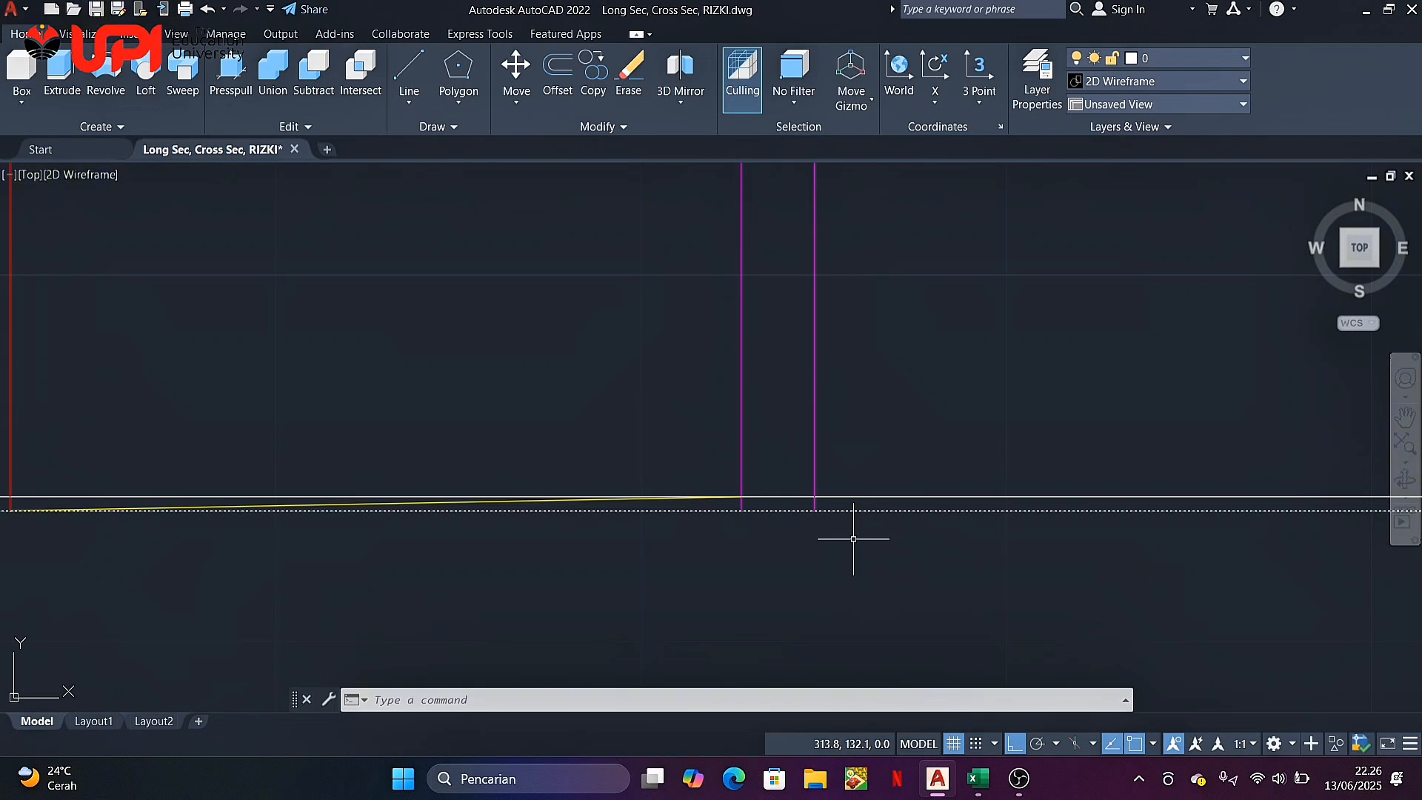
pyautogui.press('Return')
pyautogui.press('Return')
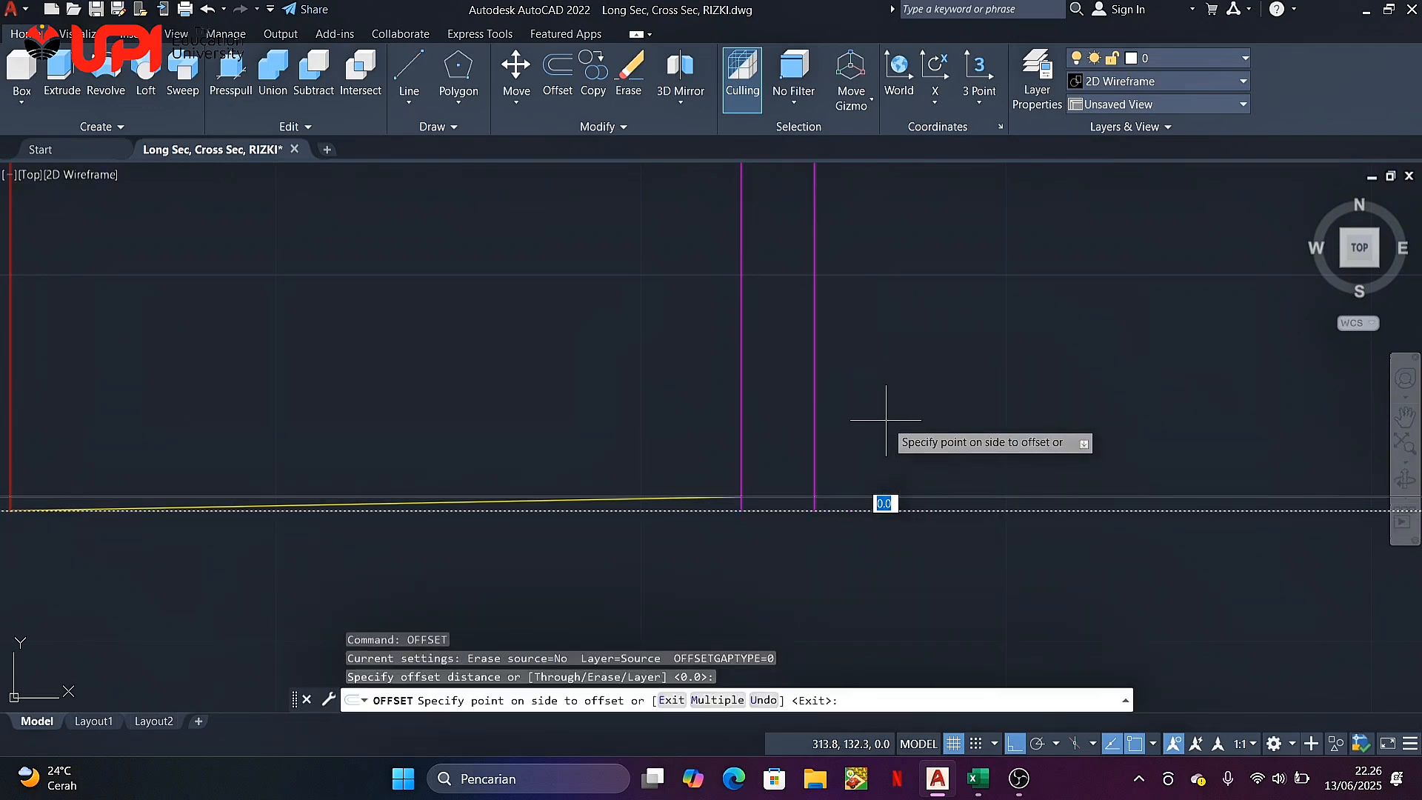
pyautogui.click(976, 777)
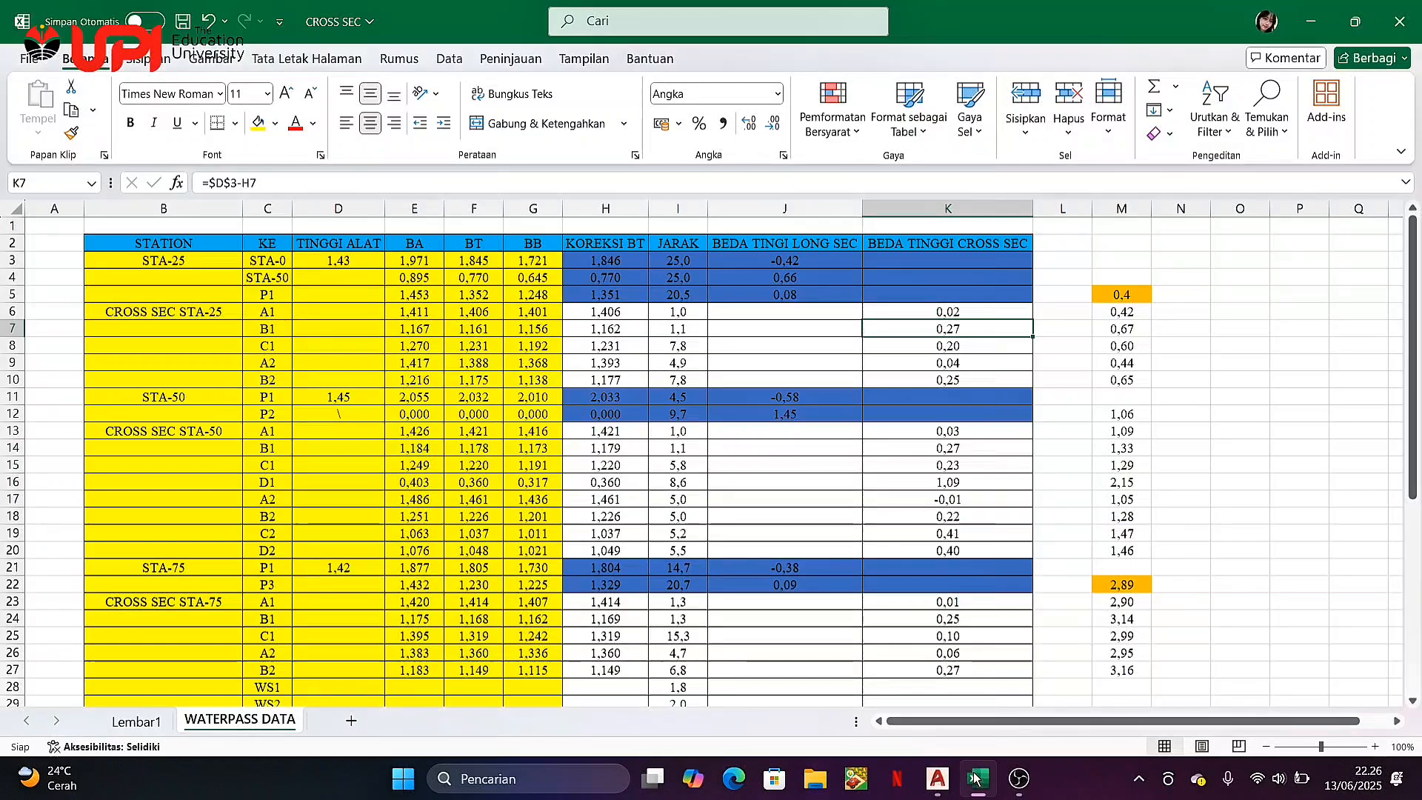
pyautogui.click(938, 778)
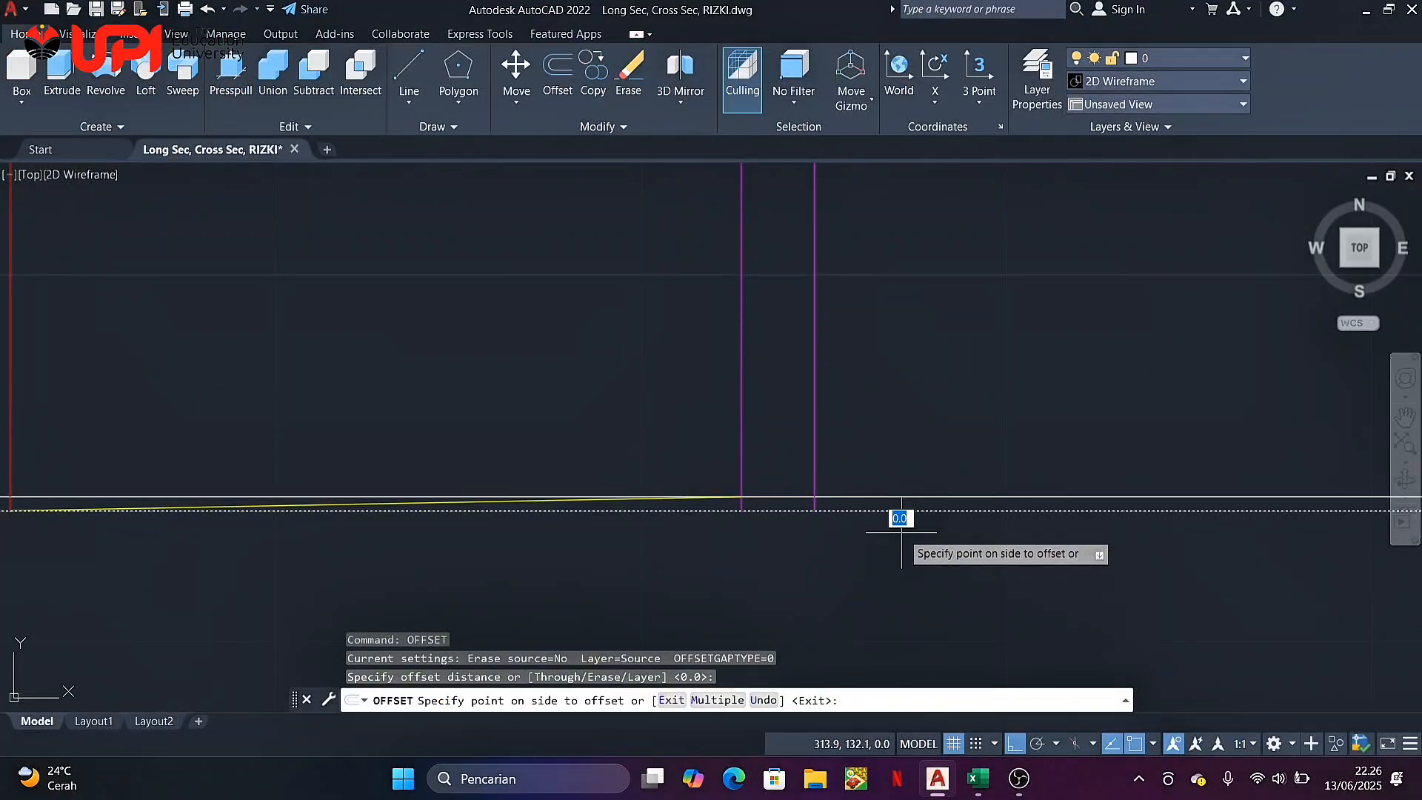
pyautogui.write('0.')
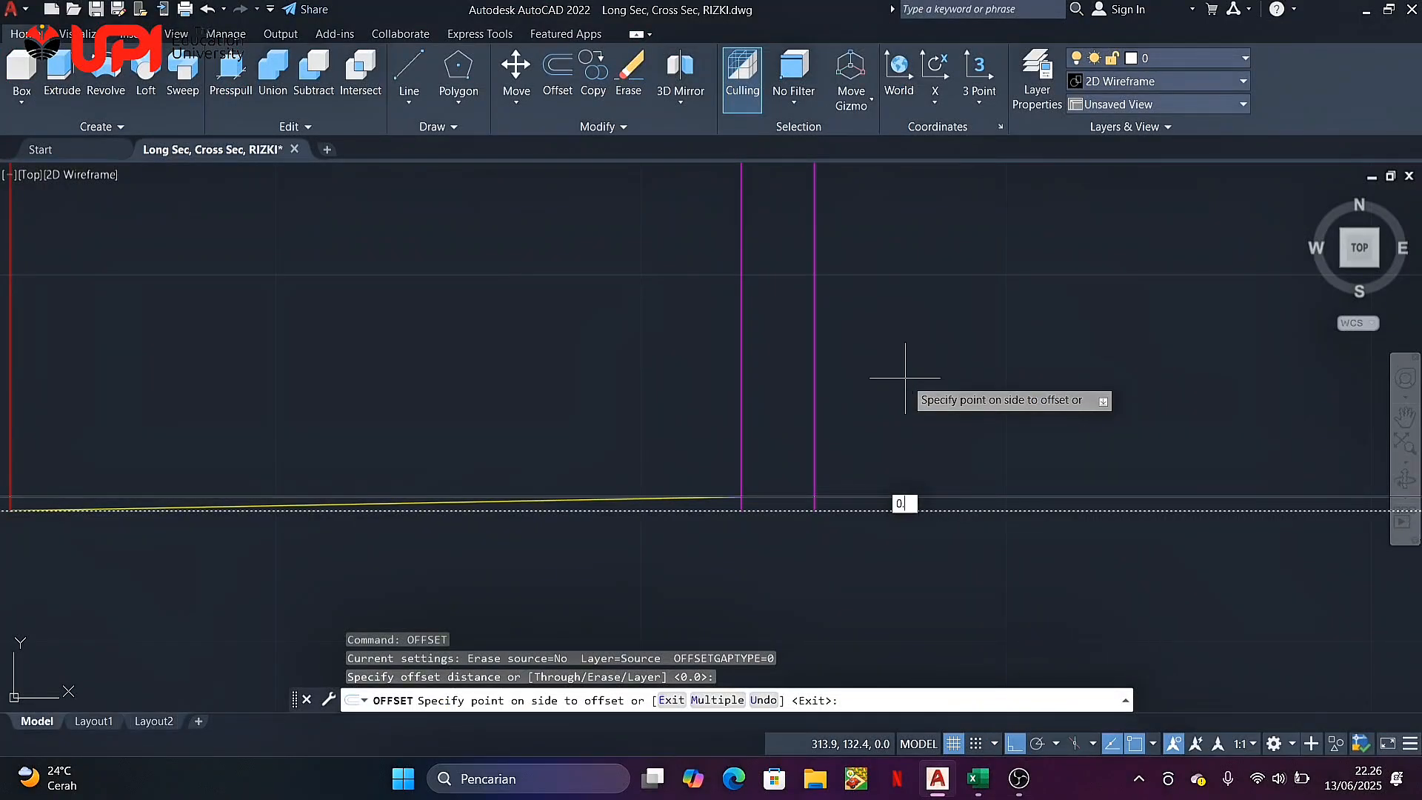
pyautogui.write('27')
pyautogui.press('Return')
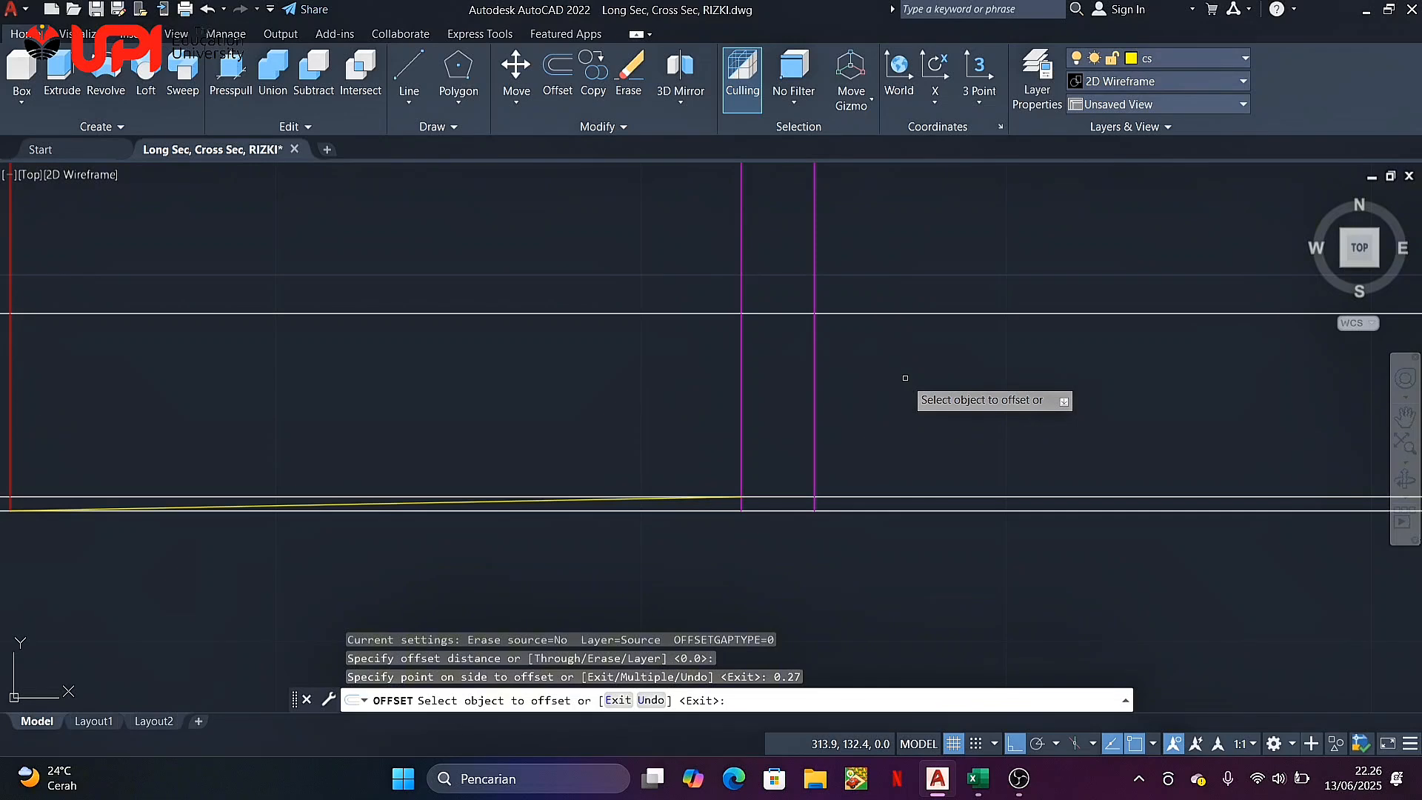
pyautogui.press('Escape')
# Assign the two horizontal level lines offset above the baseline to the ELEVASI layer
pyautogui.scroll(-4, 895, 381)
pyautogui.scroll(4, 928, 412)
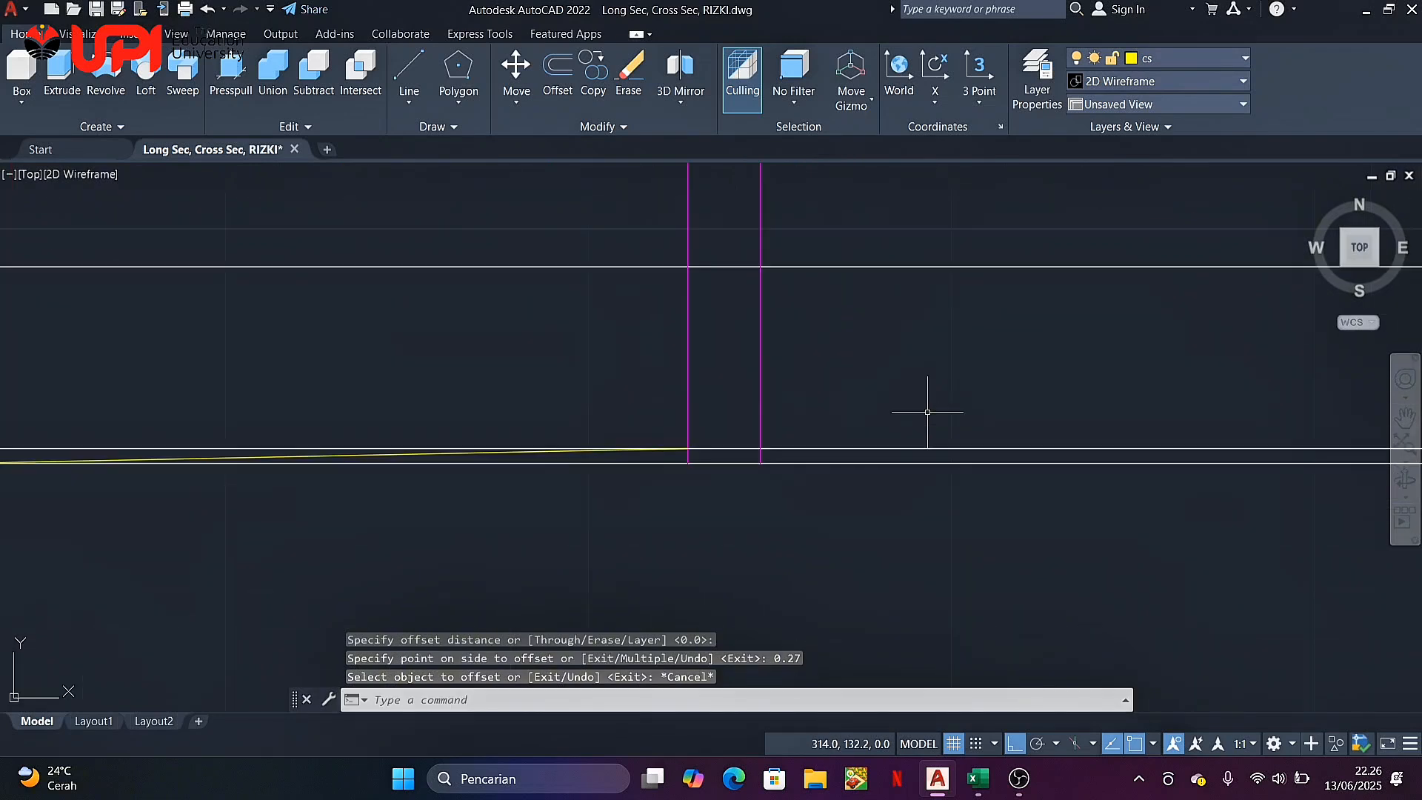
pyautogui.click(1013, 254)
pyautogui.click(962, 455)
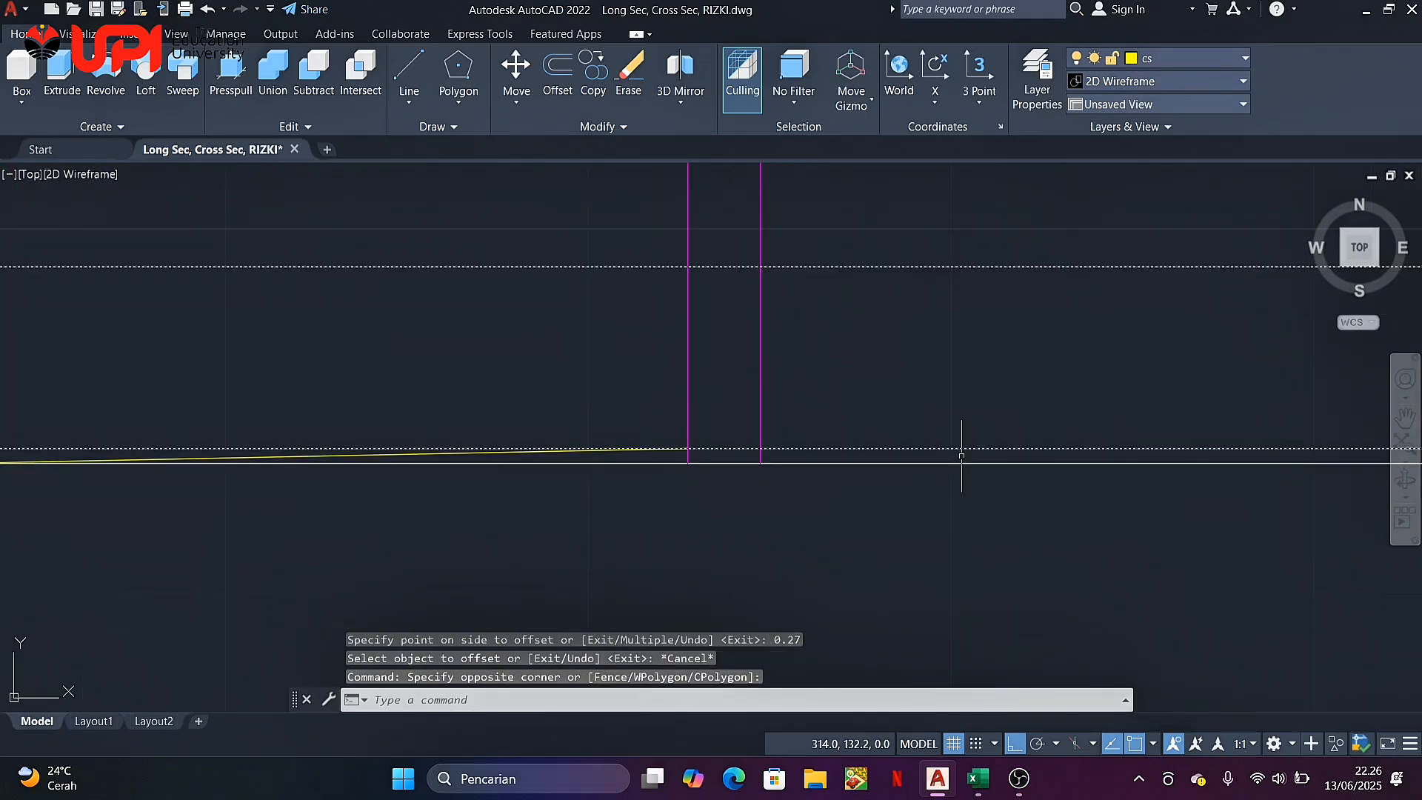
pyautogui.click(1202, 58)
pyautogui.click(1185, 260)
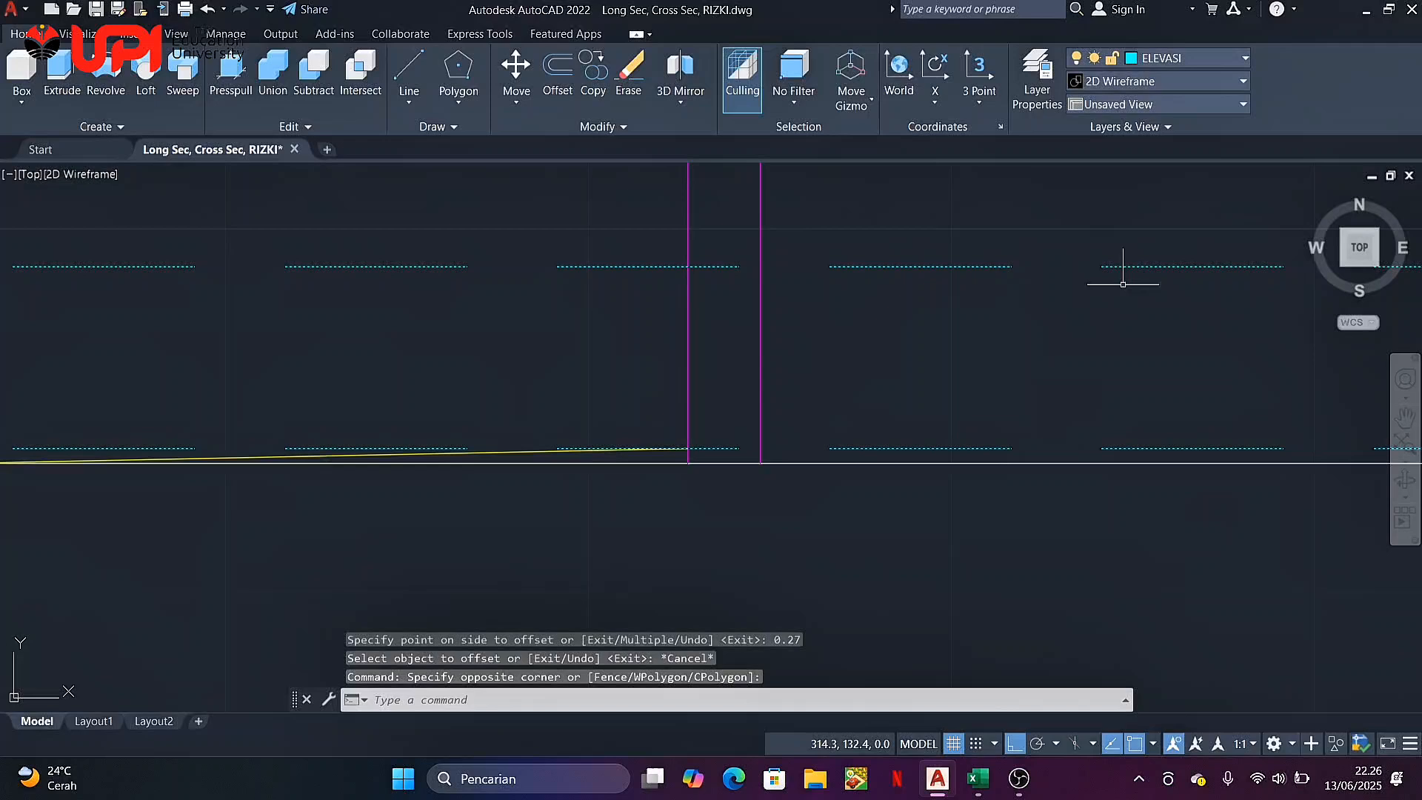
pyautogui.click(1006, 337)
pyautogui.press('Escape')
pyautogui.press('Escape')
pyautogui.scroll(-2, 951, 346)
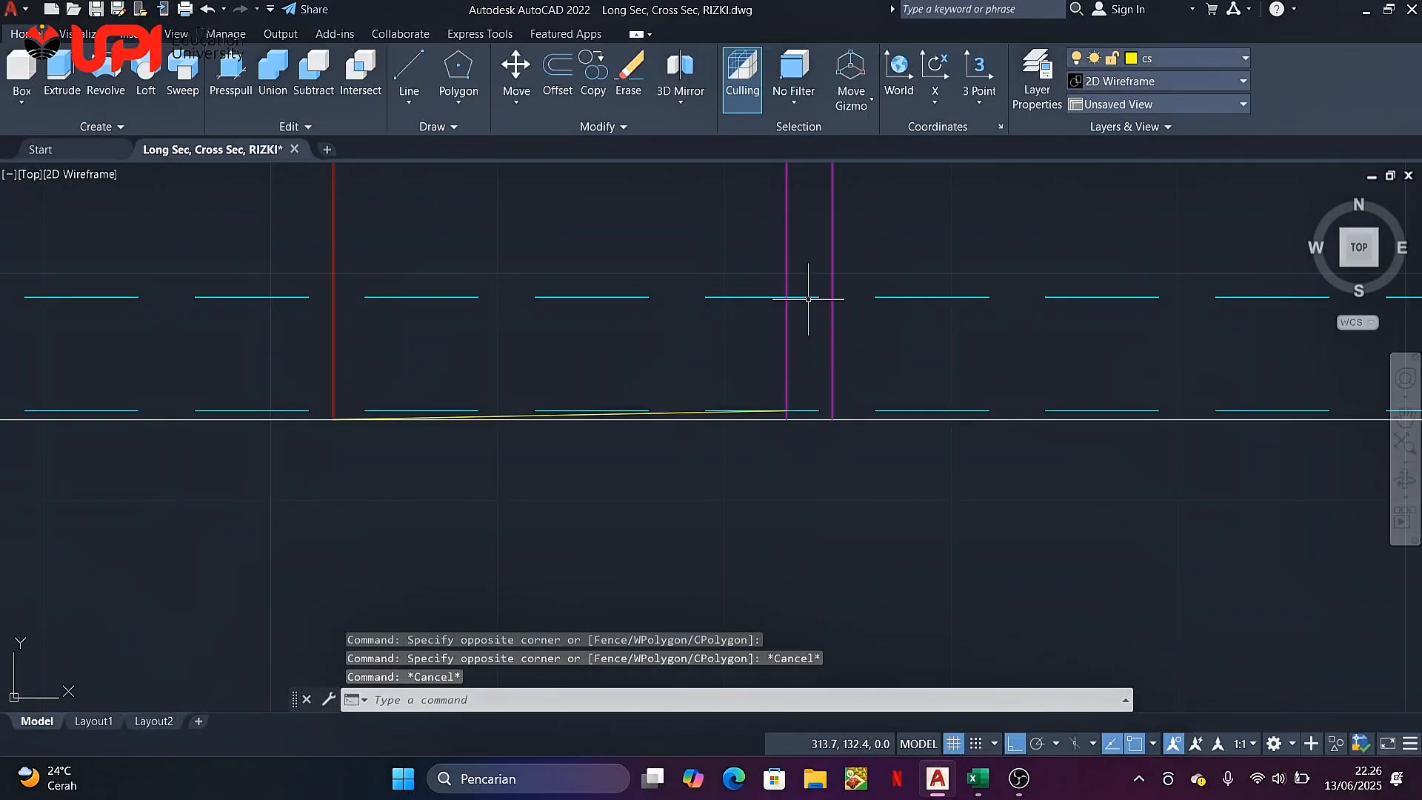
# Draw the section line from the A1 level point straight up to the upper level line and across to the B1 line
pyautogui.scroll(2, 790, 302)
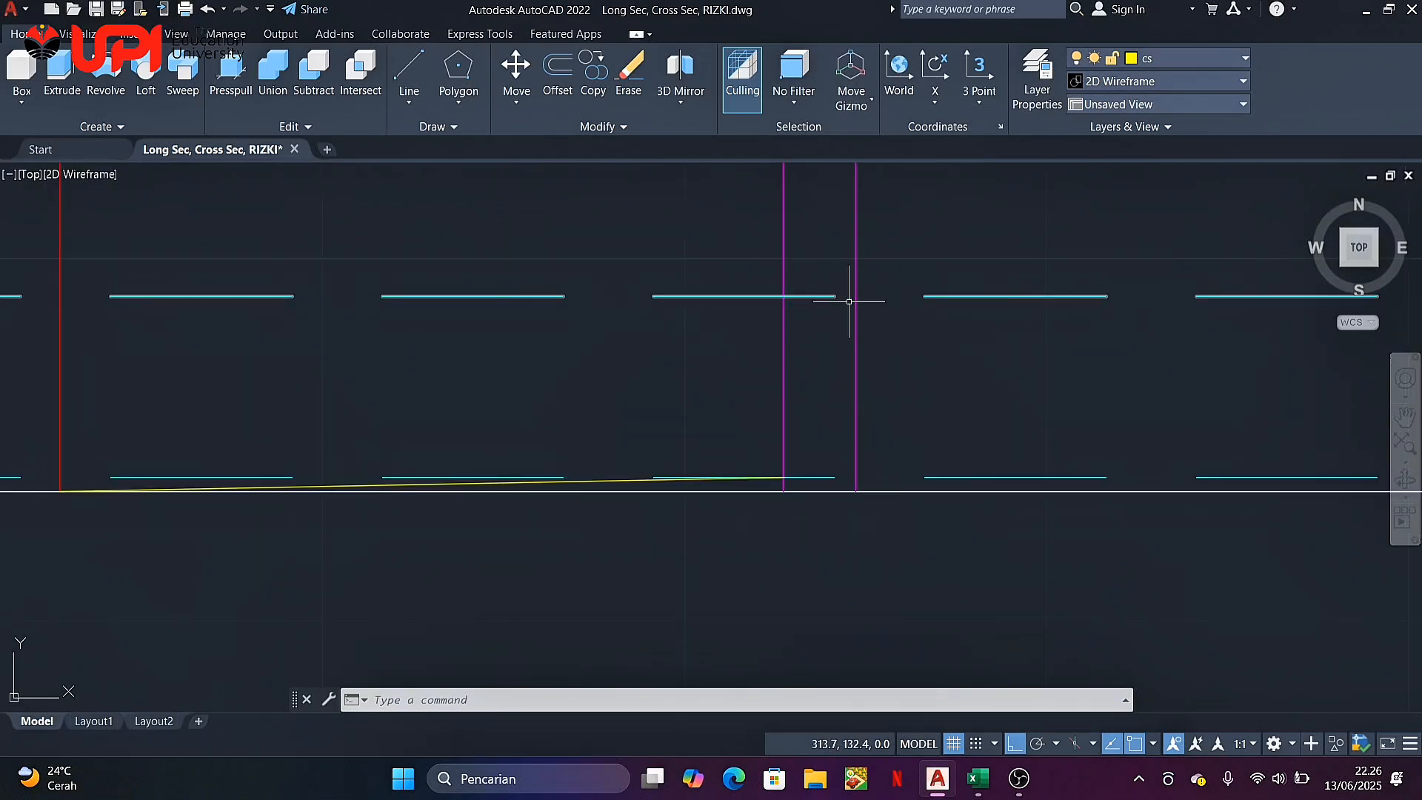
pyautogui.moveTo(896, 276); pyautogui.dragTo(897, 295, button='middle')
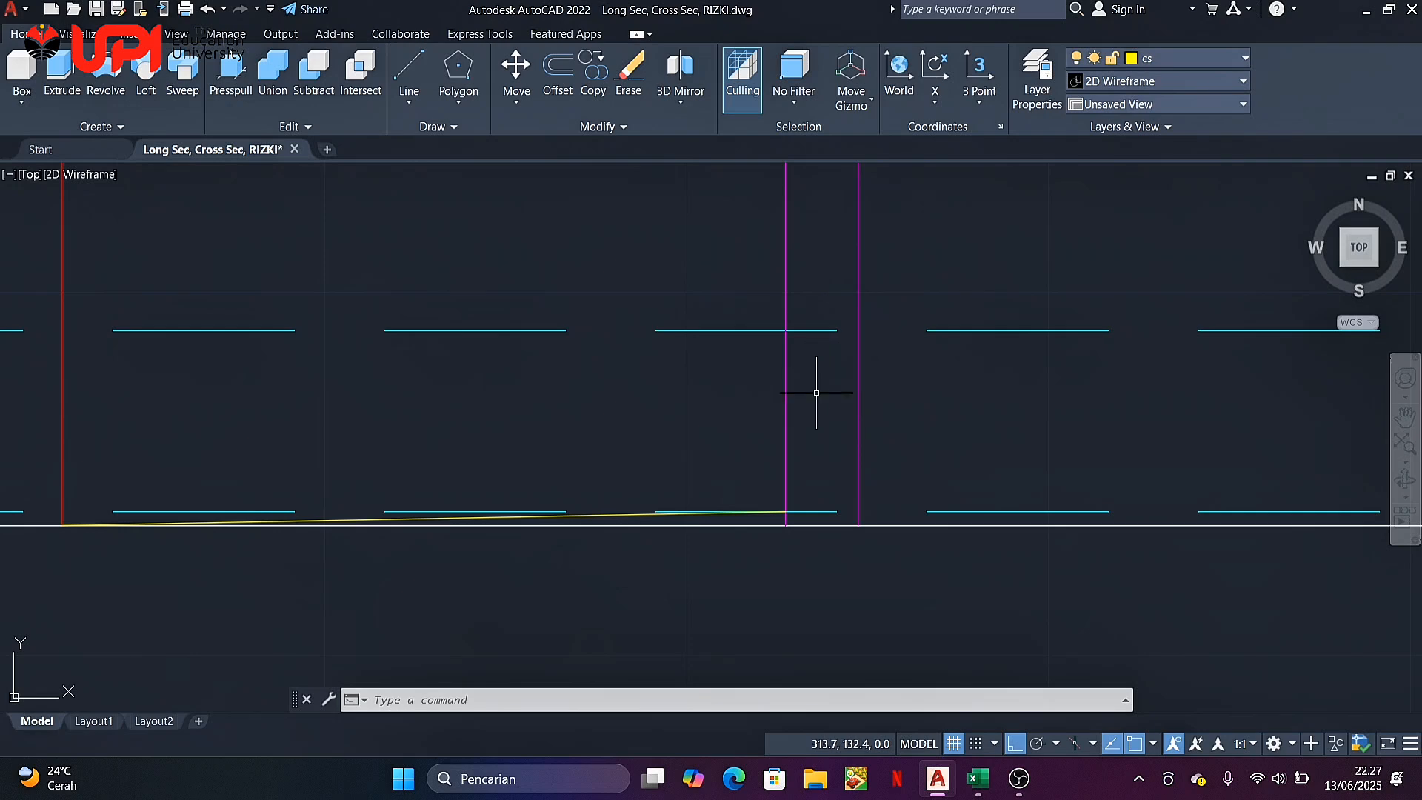
pyautogui.write('l')
pyautogui.press('Return')
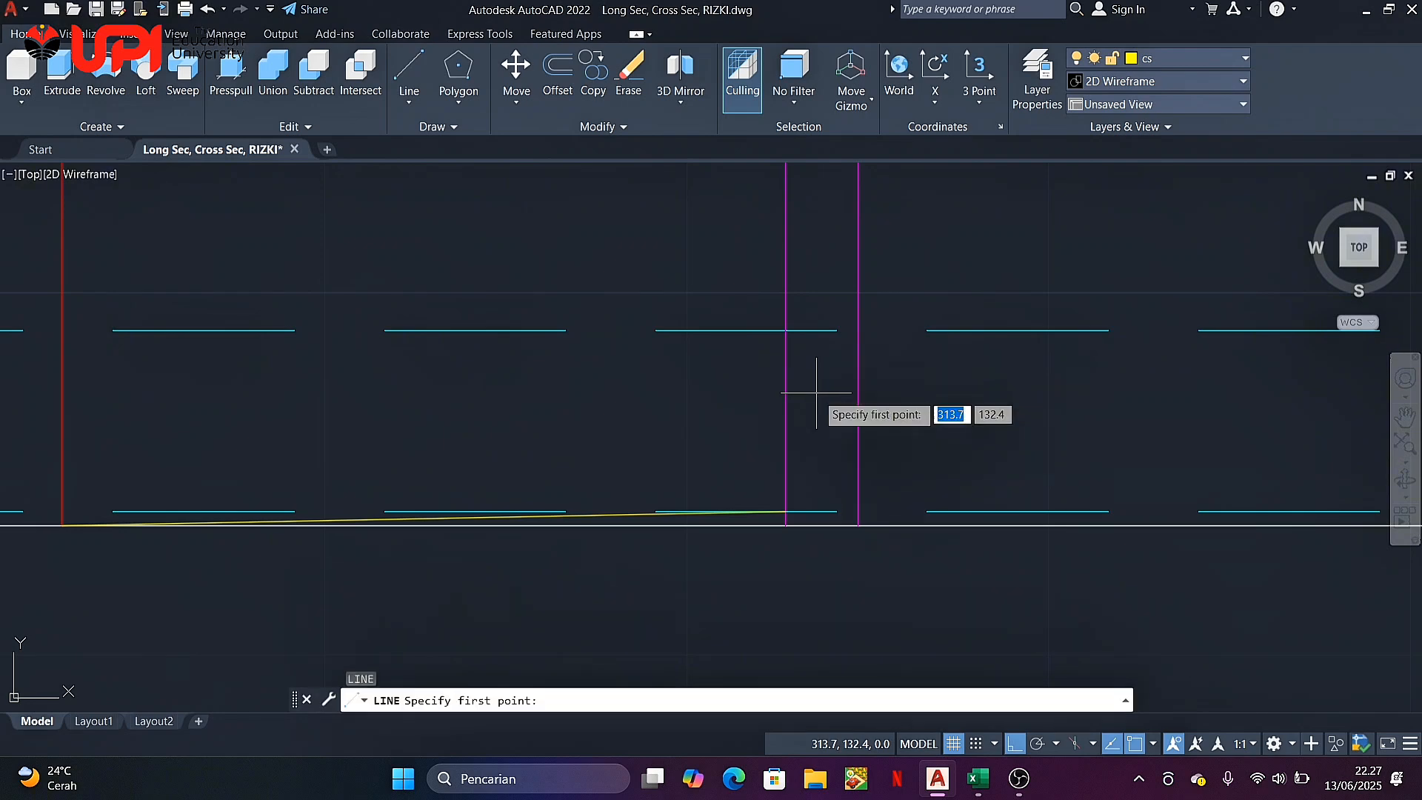
pyautogui.click(785, 511)
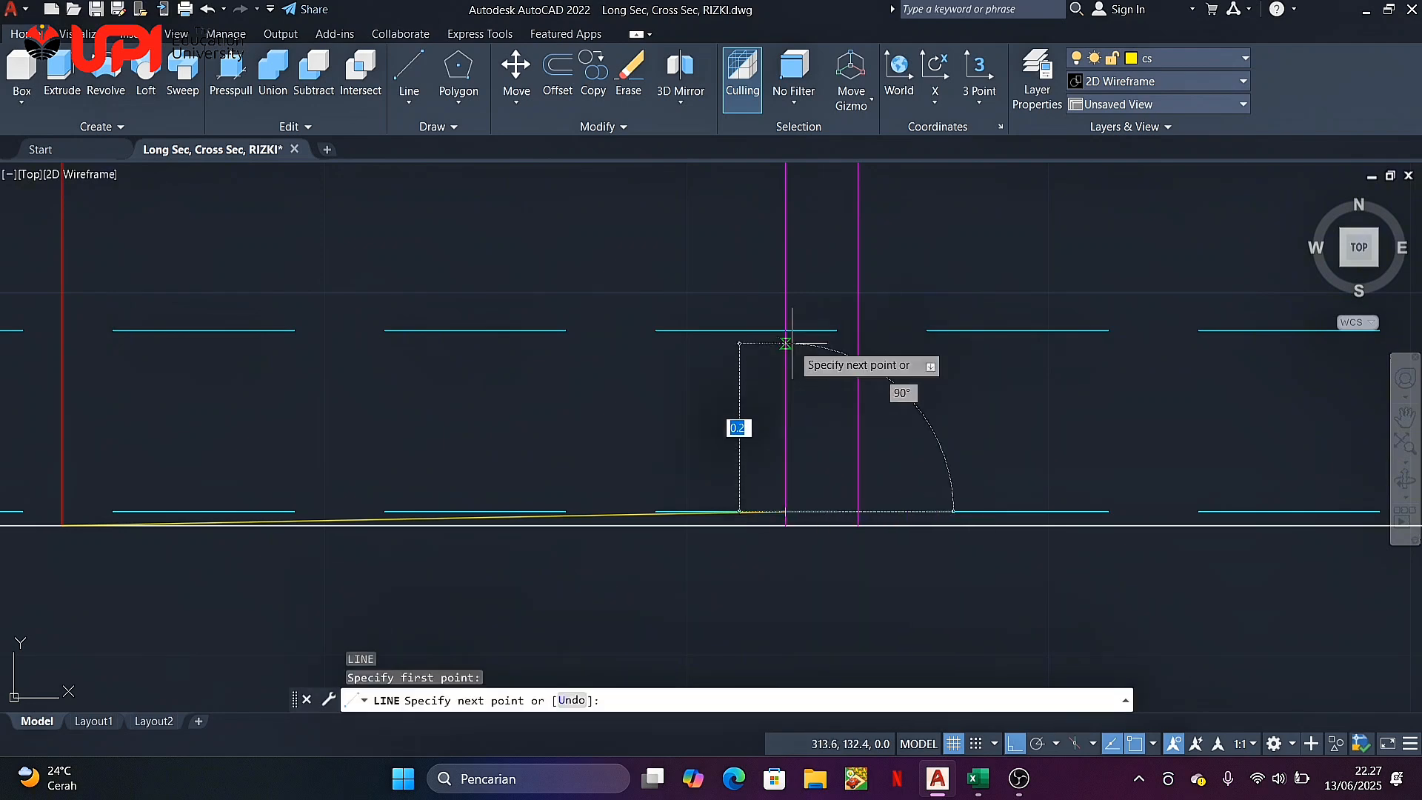
pyautogui.click(786, 331)
pyautogui.click(857, 330)
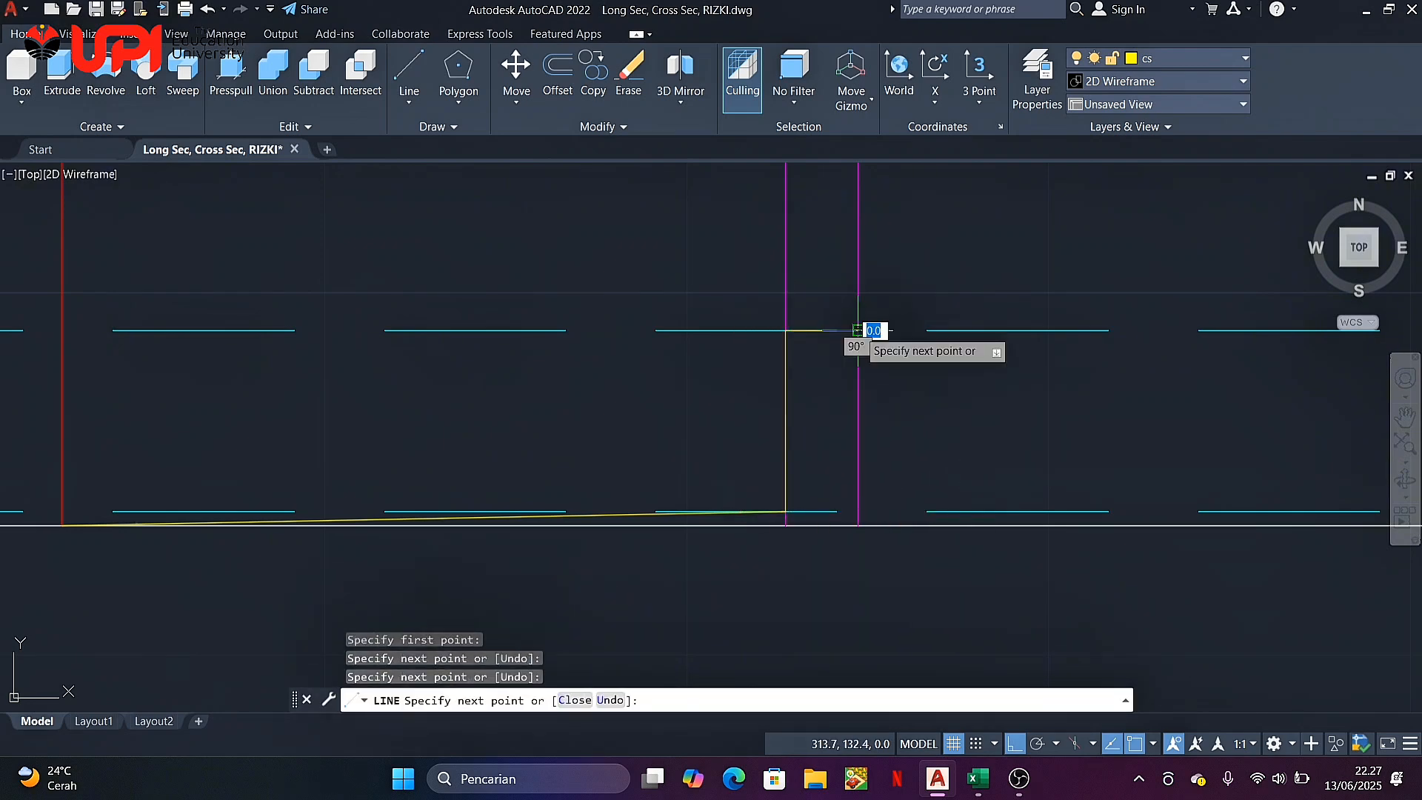
pyautogui.press('Return')
# Look up point C1's cross-section height difference in Excel, and return to the AutoCAD drawing
pyautogui.scroll(-6, 858, 330)
pyautogui.click(978, 779)
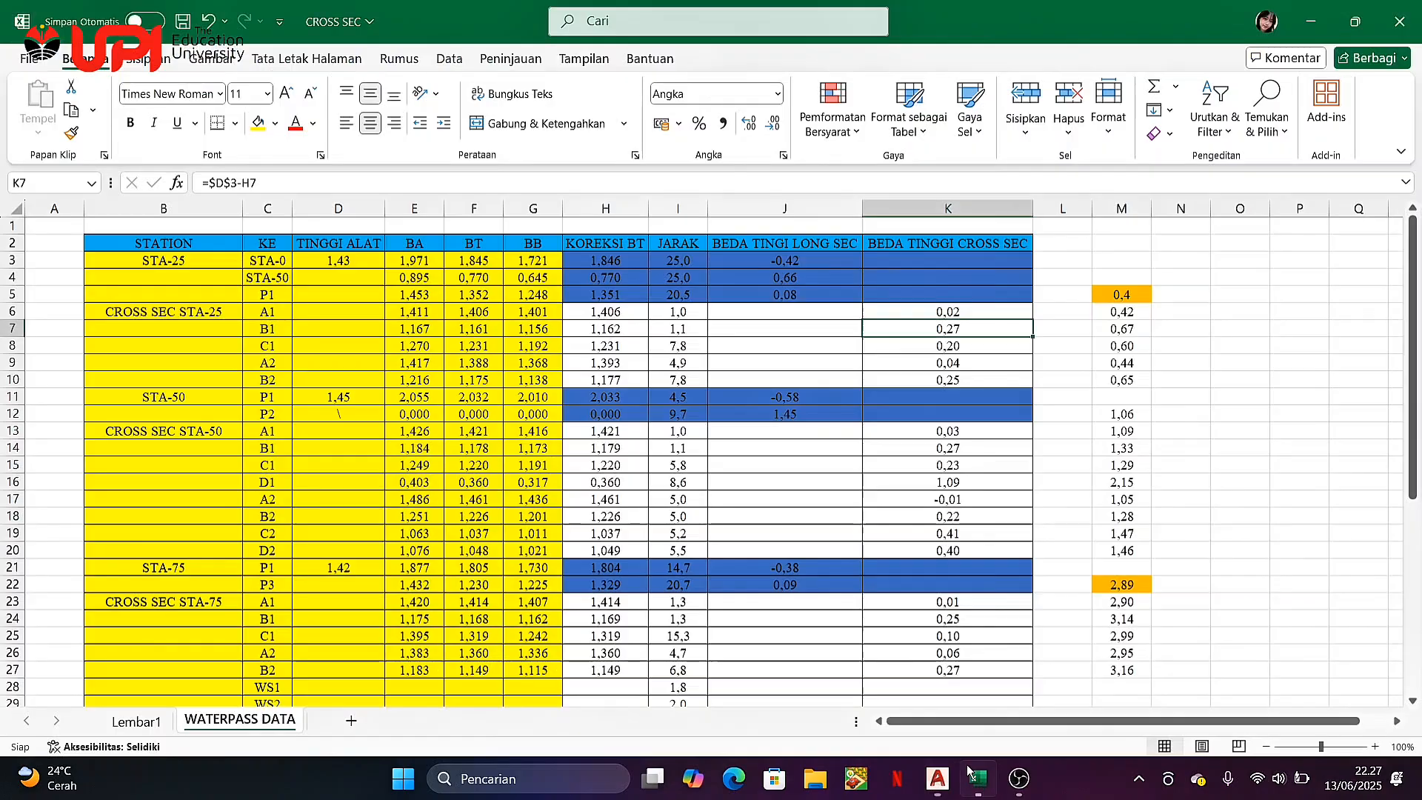
pyautogui.click(958, 346)
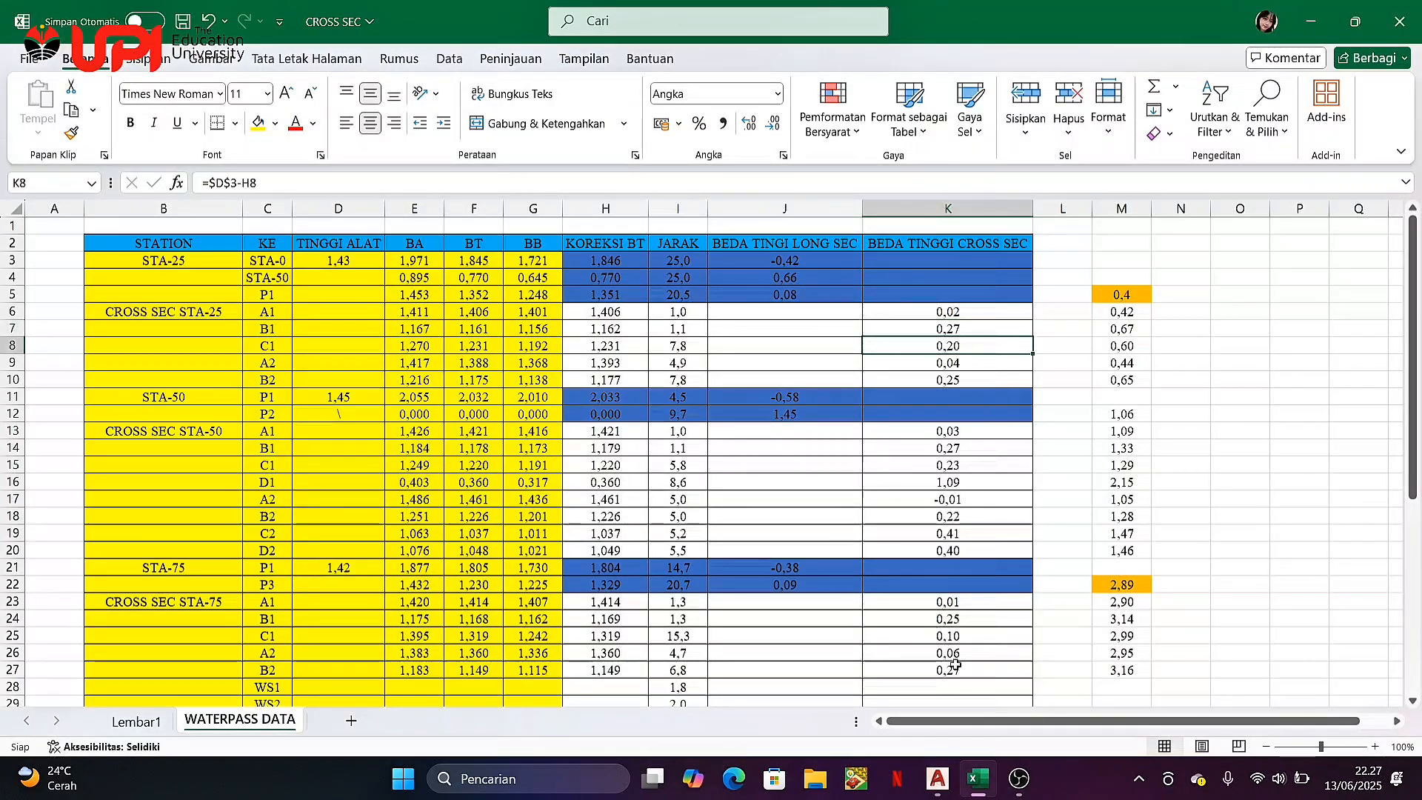
pyautogui.click(941, 785)
# Offset the horizontal baseline 0.20 units upward for point C1
pyautogui.moveTo(1019, 511); pyautogui.dragTo(485, 537, button='middle')
pyautogui.scroll(-2, 474, 533)
pyautogui.scroll(6, 1067, 451)
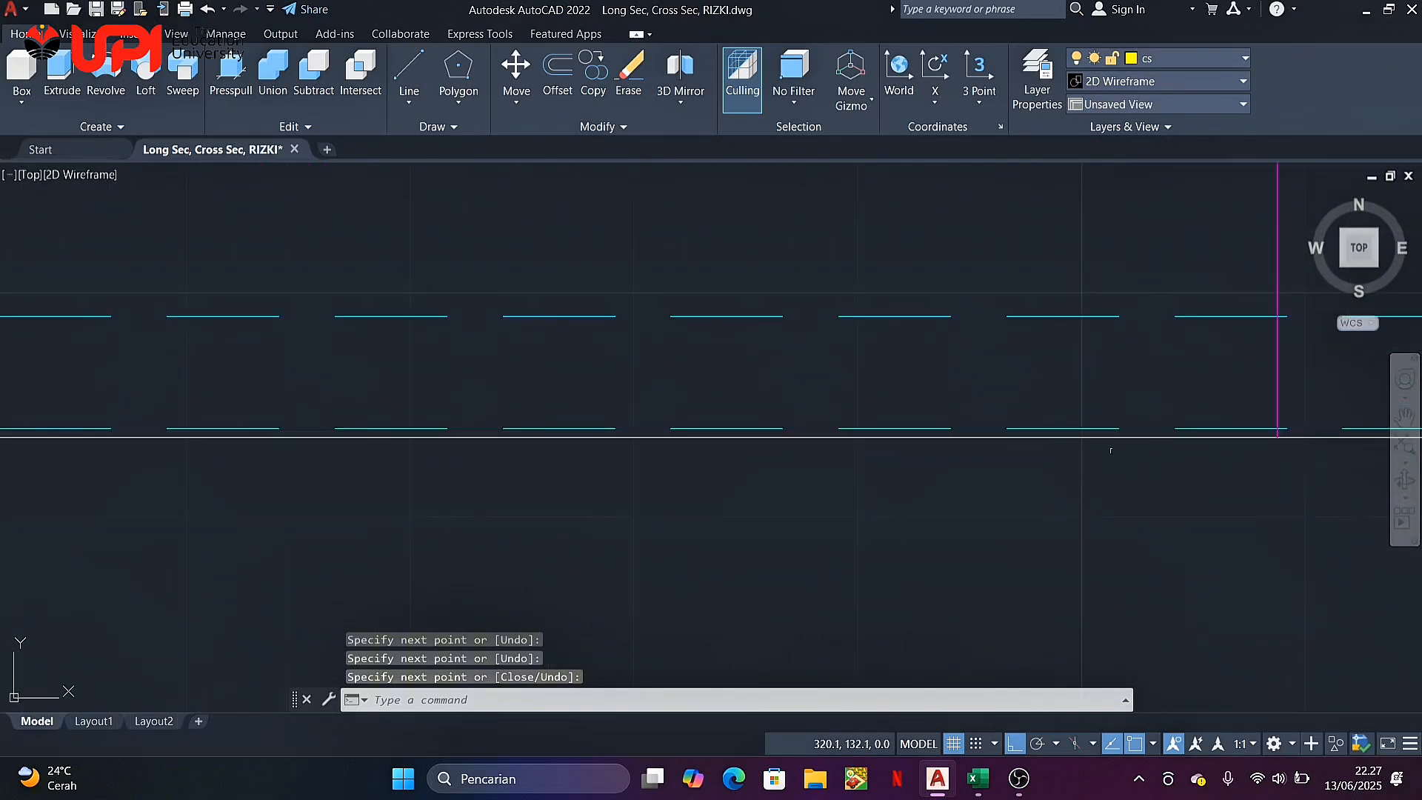
pyautogui.press('Return')
pyautogui.press('Escape')
pyautogui.click(1134, 438)
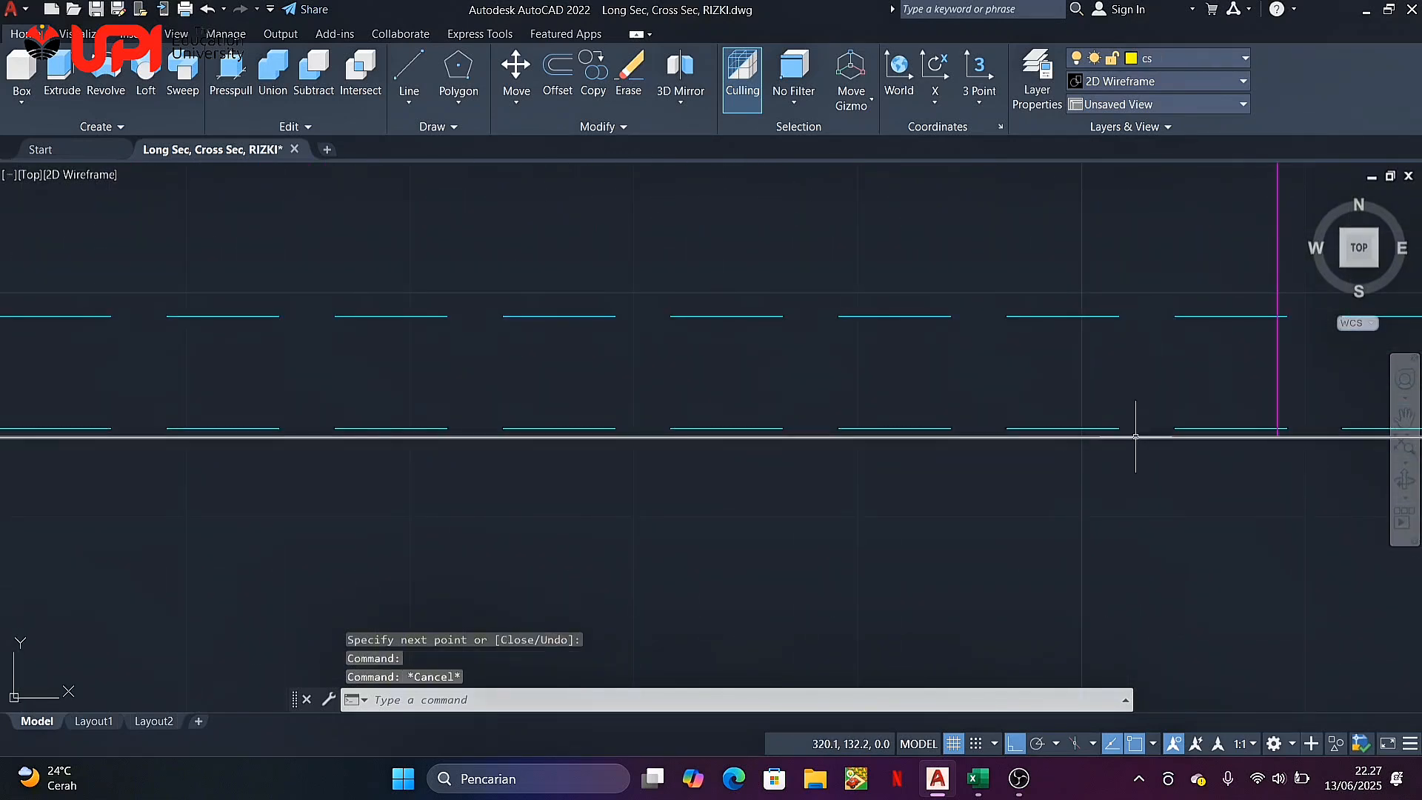
pyautogui.press('Return')
pyautogui.press('Return')
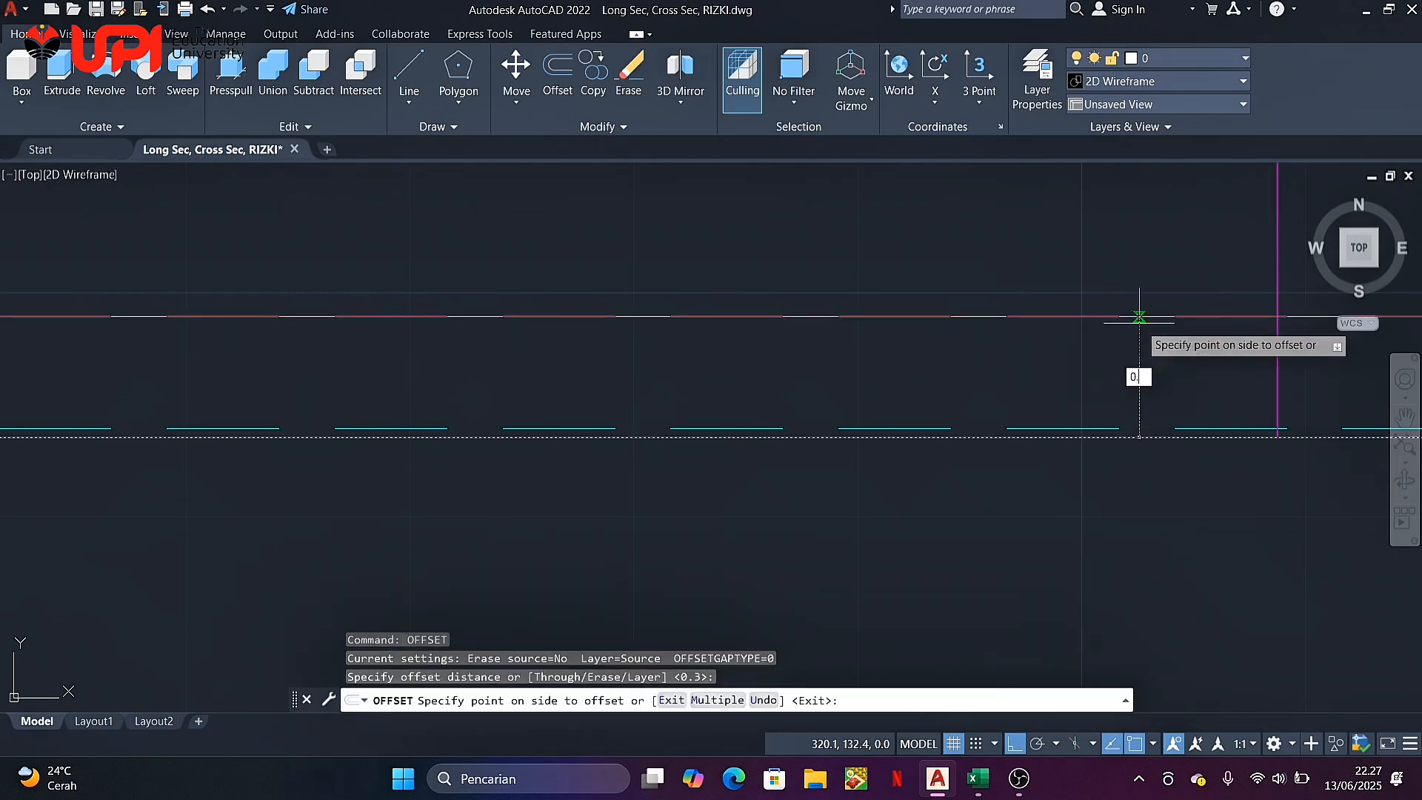
pyautogui.write('0.20')
pyautogui.press('Return')
pyautogui.press('Return')
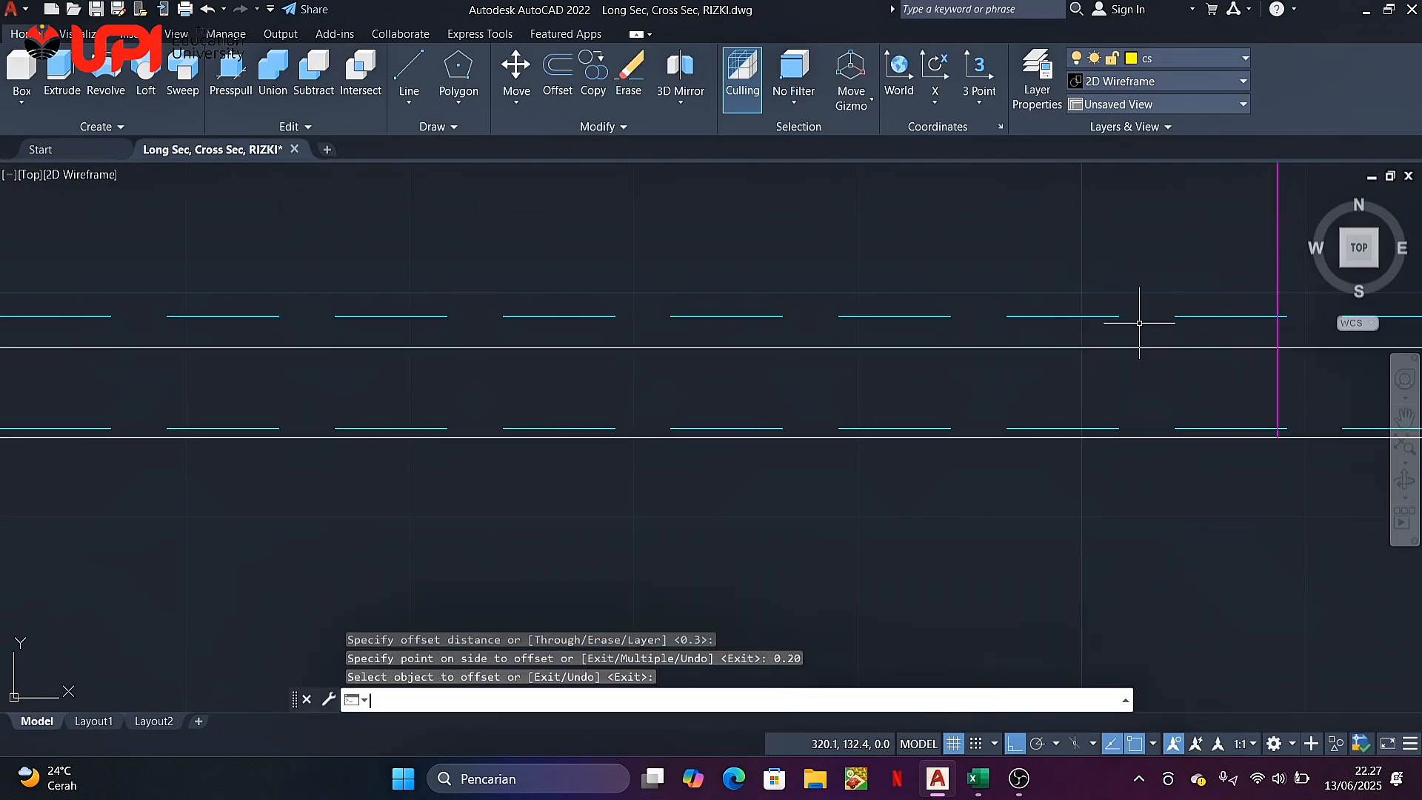
# Assign C1's offset level line to the ELEVASI layer
pyautogui.moveTo(1120, 339); pyautogui.dragTo(1097, 371)
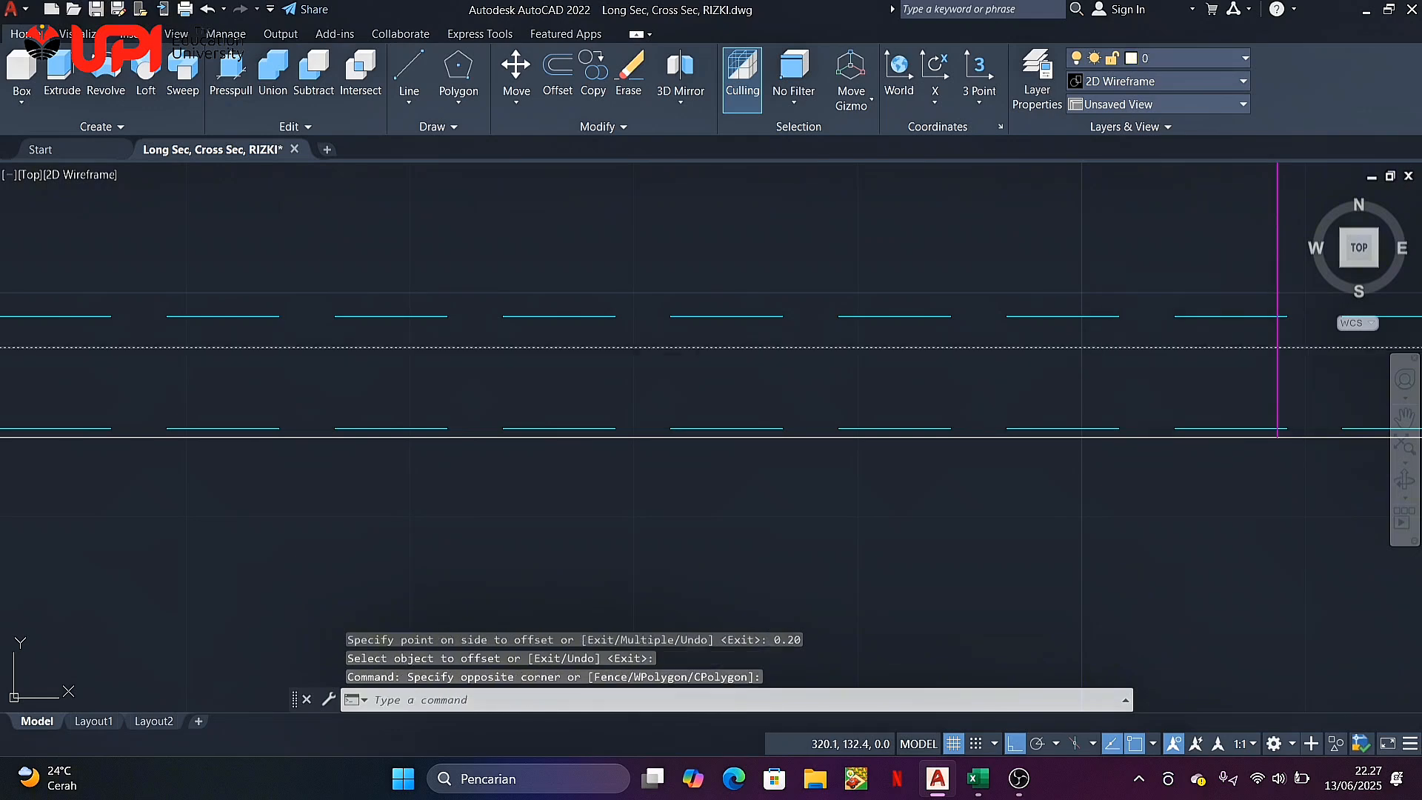
pyautogui.click(1188, 59)
pyautogui.click(1190, 257)
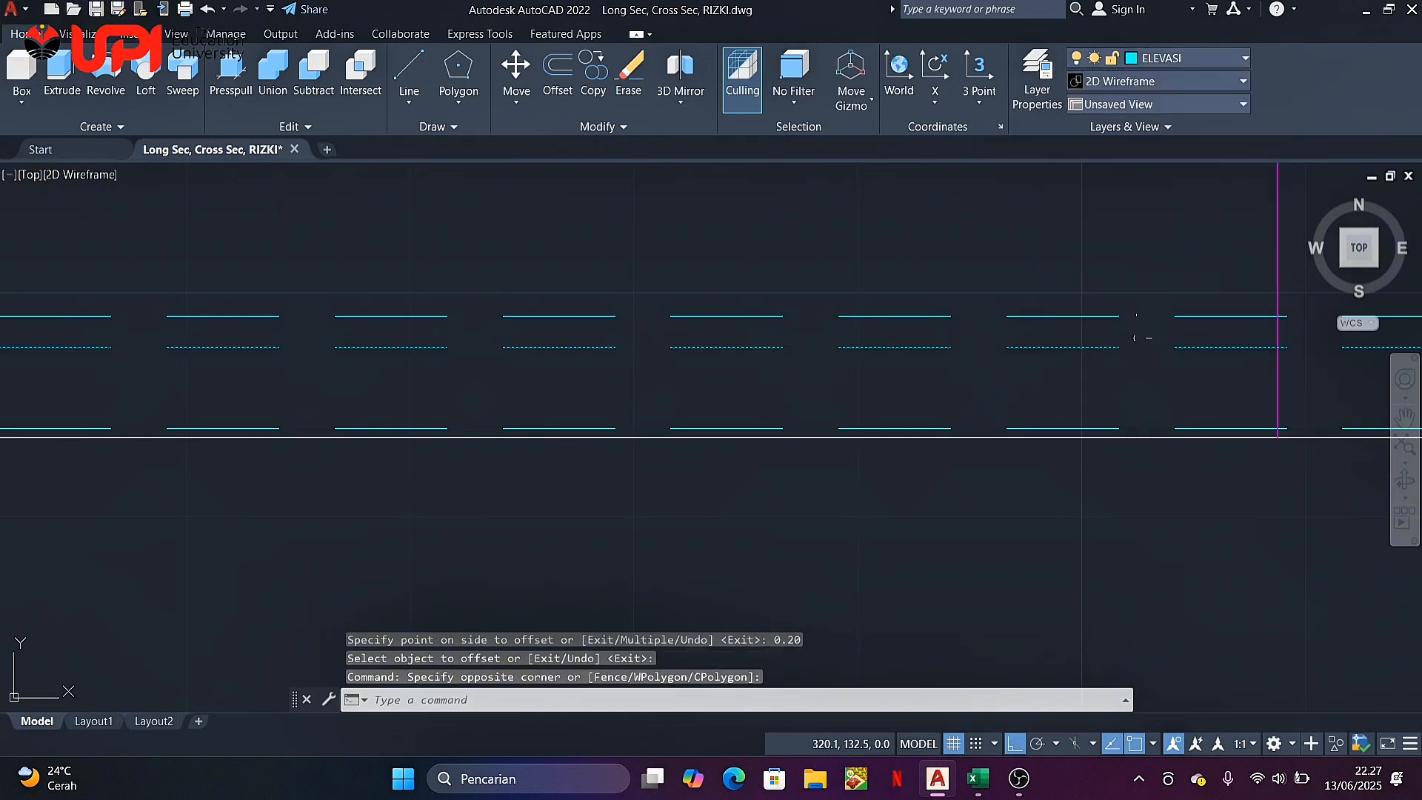
pyautogui.press('Escape')
# Draw the section line from the B1 level point to the intersection of C1's vertical line and its level line
pyautogui.scroll(-3, 1066, 382)
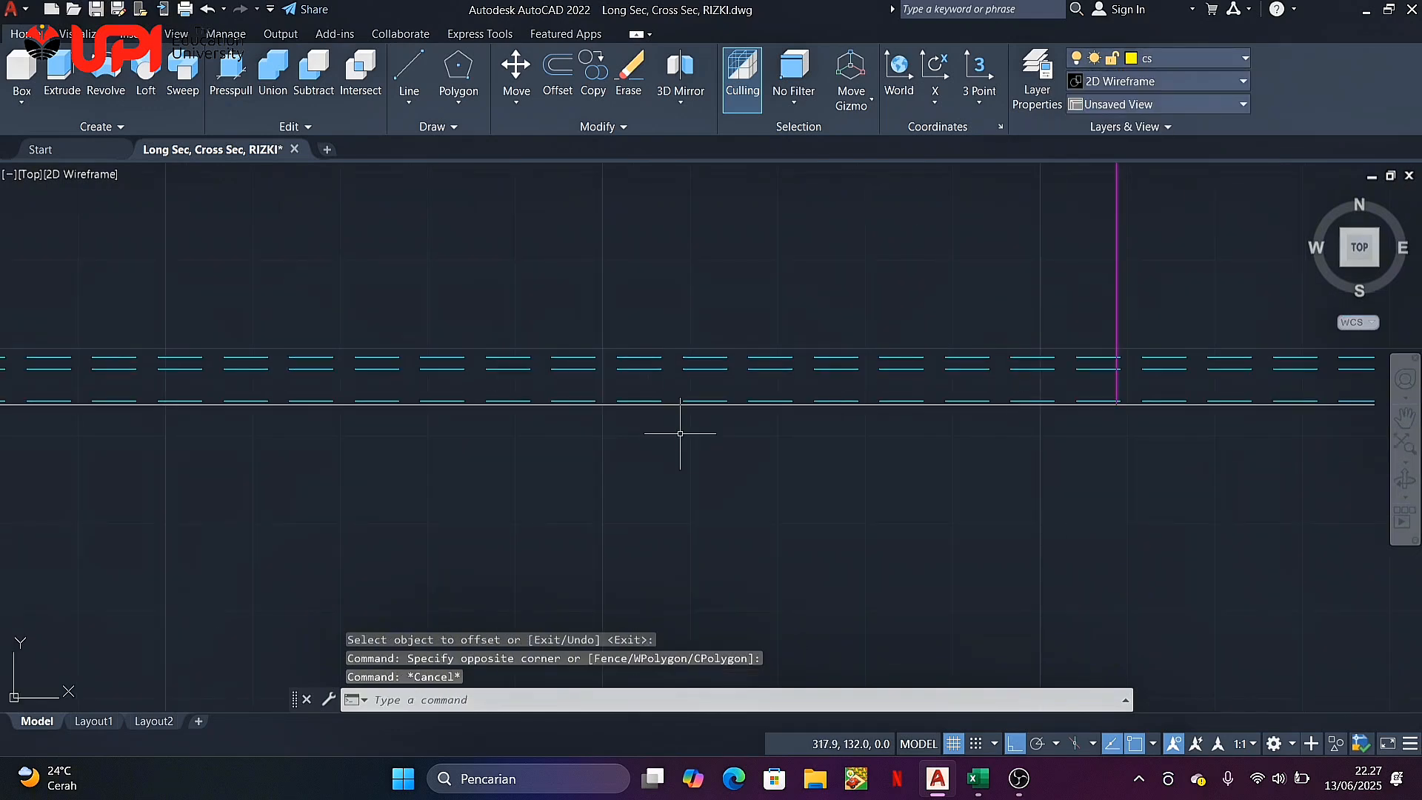
pyautogui.write('l')
pyautogui.press('Return')
pyautogui.scroll(-4, 680, 434)
pyautogui.moveTo(397, 409); pyautogui.dragTo(600, 400, button='middle')
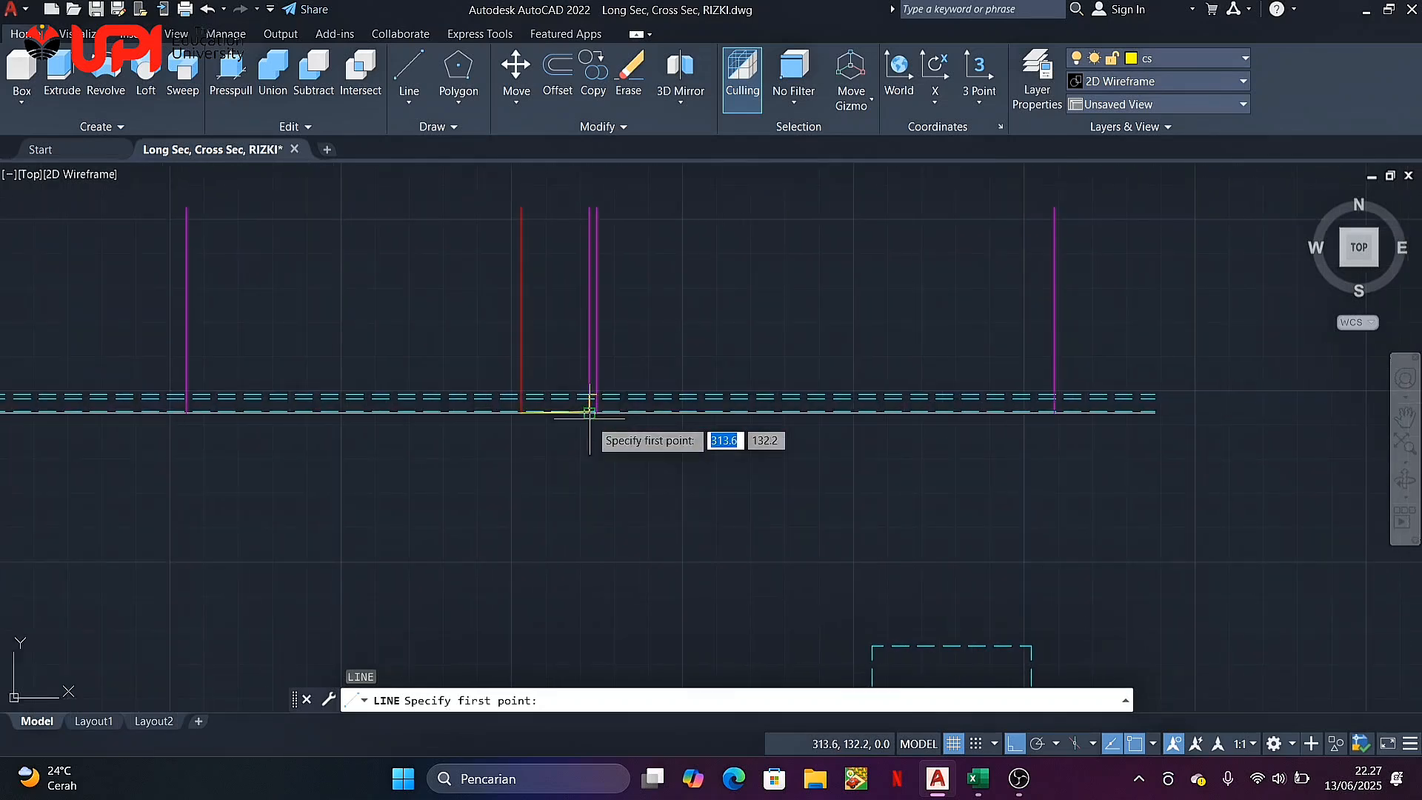
pyautogui.scroll(8, 595, 419)
pyautogui.click(611, 255)
pyautogui.scroll(-6, 665, 294)
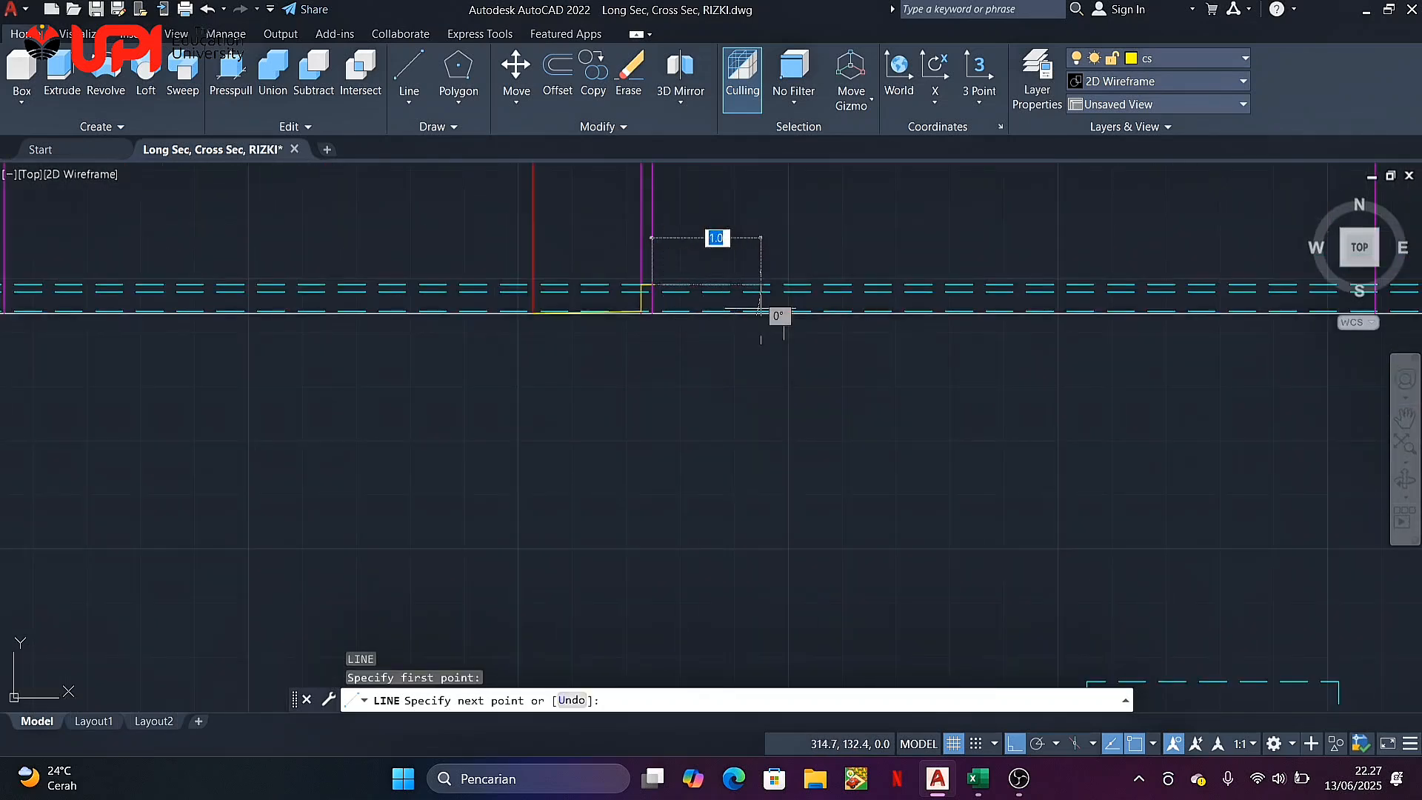
pyautogui.scroll(3, 986, 363)
pyautogui.scroll(2, 741, 370)
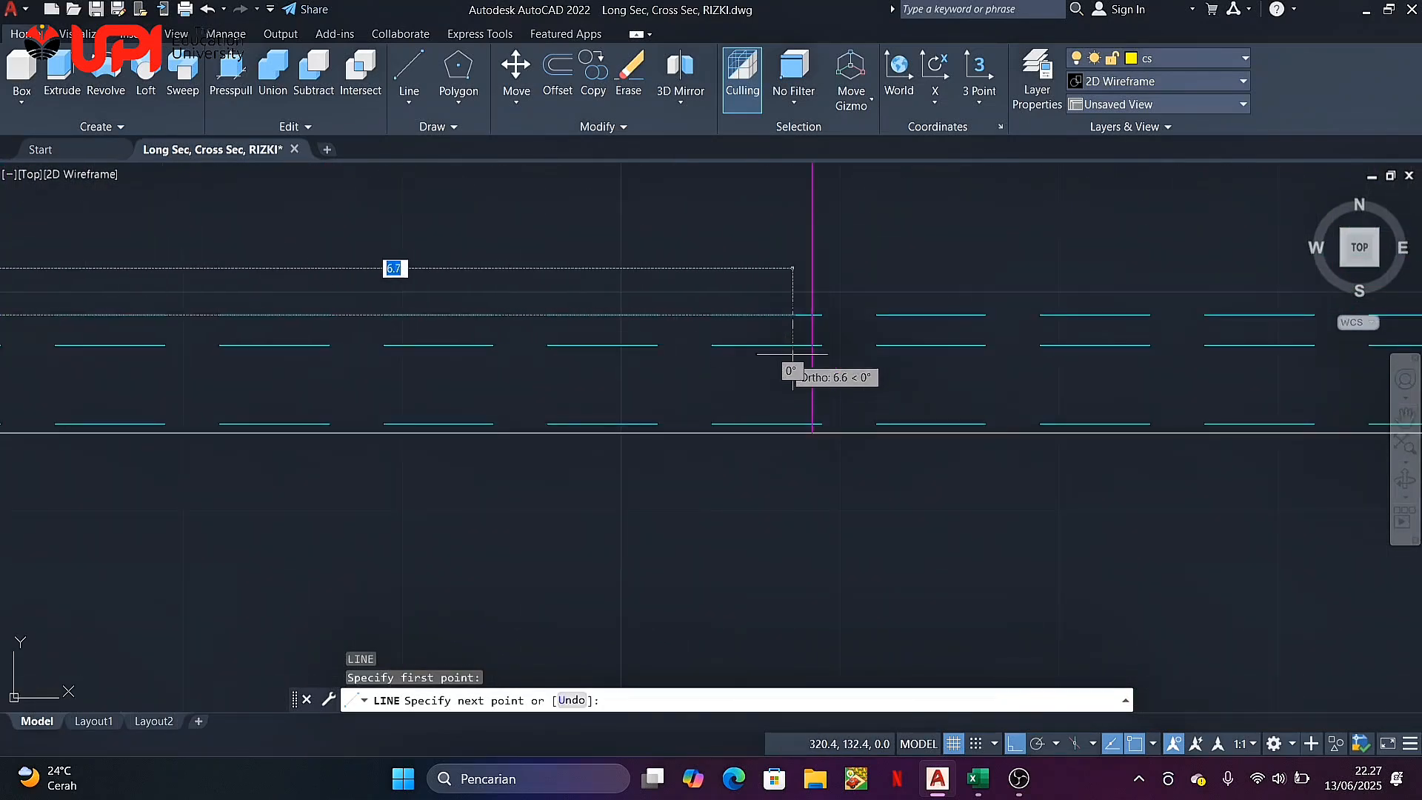
pyautogui.click(812, 355)
pyautogui.press('Return')
pyautogui.scroll(-5, 534, 368)
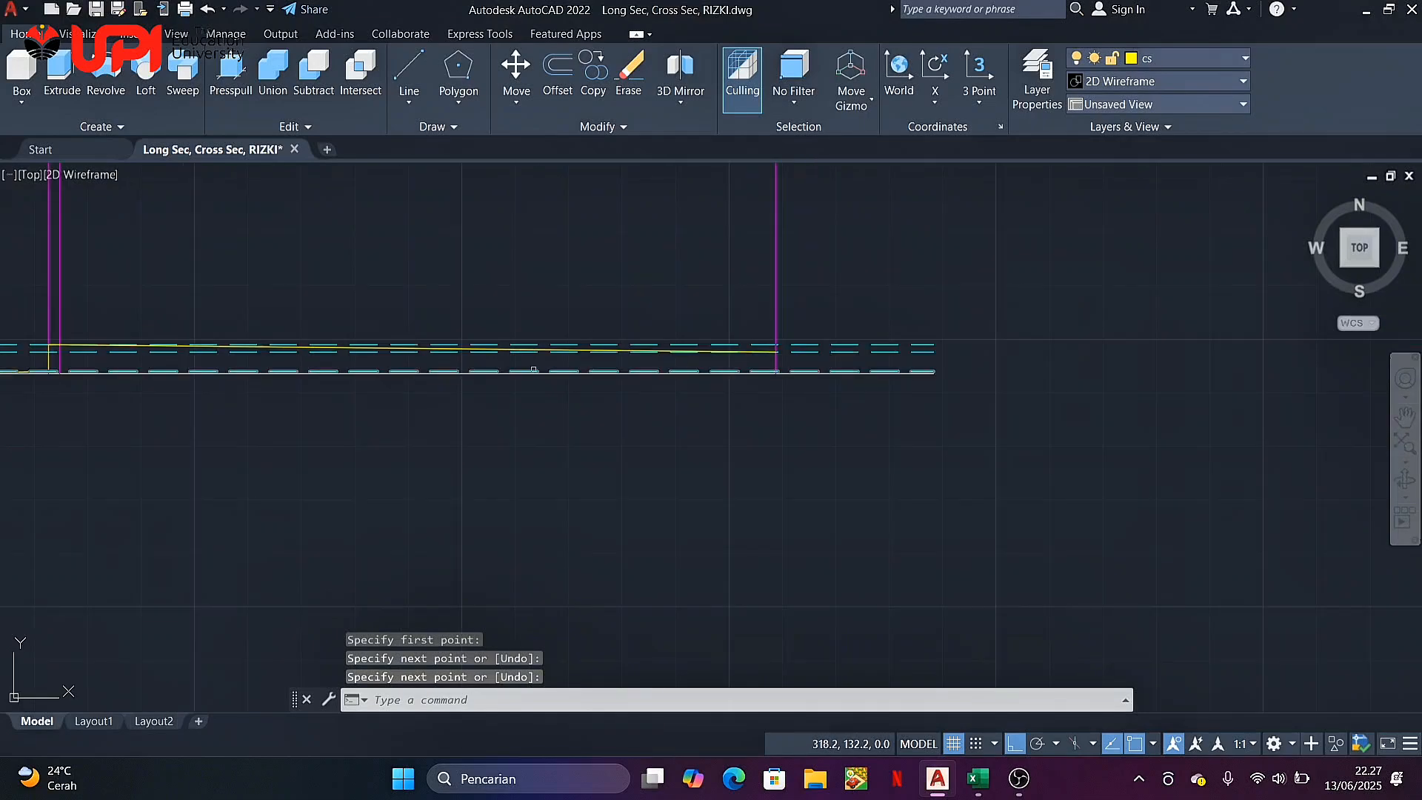
# Look up point A2's cross-section height difference in the Excel sheet, and return to the AutoCAD drawing
pyautogui.scroll(-2, 533, 368)
pyautogui.moveTo(400, 375); pyautogui.dragTo(966, 375, button='middle')
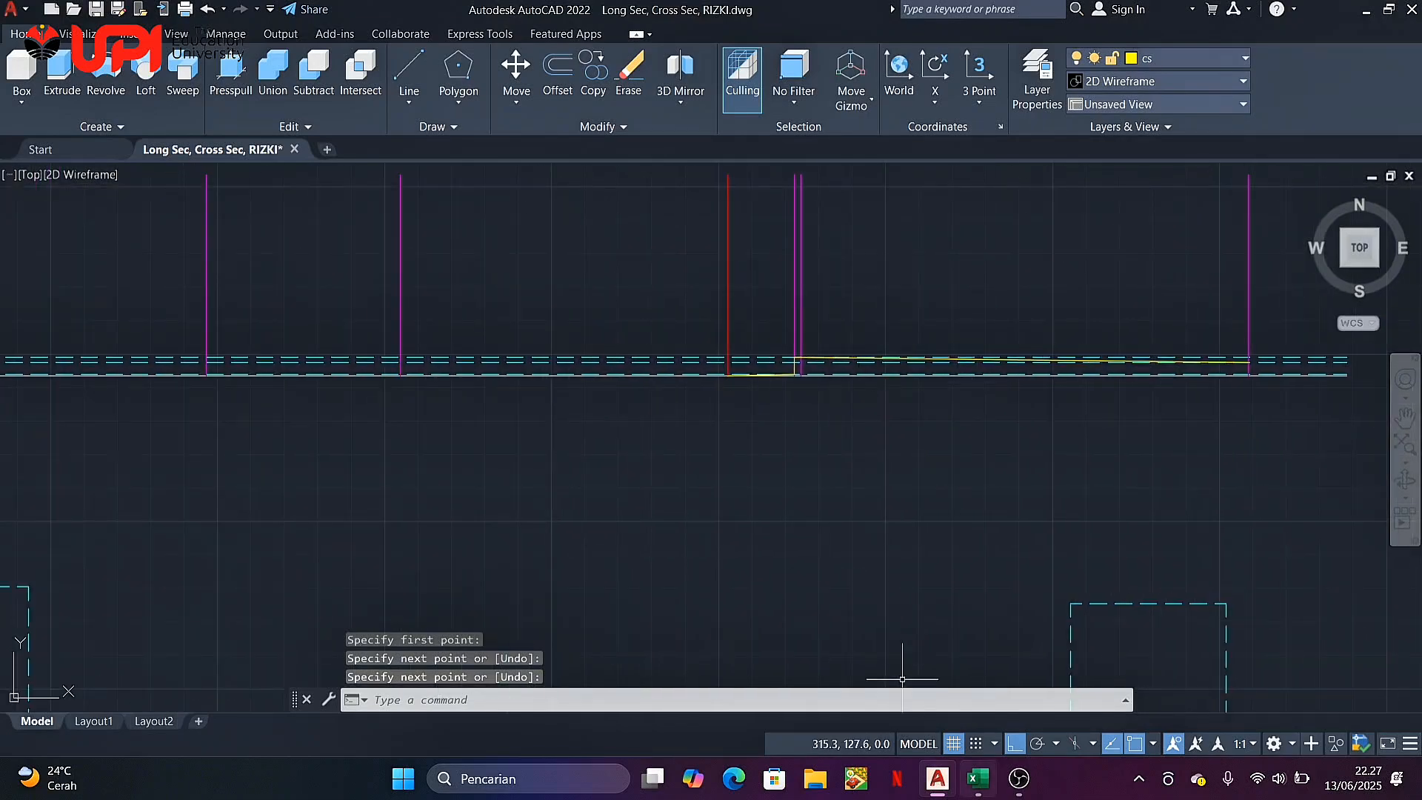
pyautogui.click(978, 778)
pyautogui.click(284, 366)
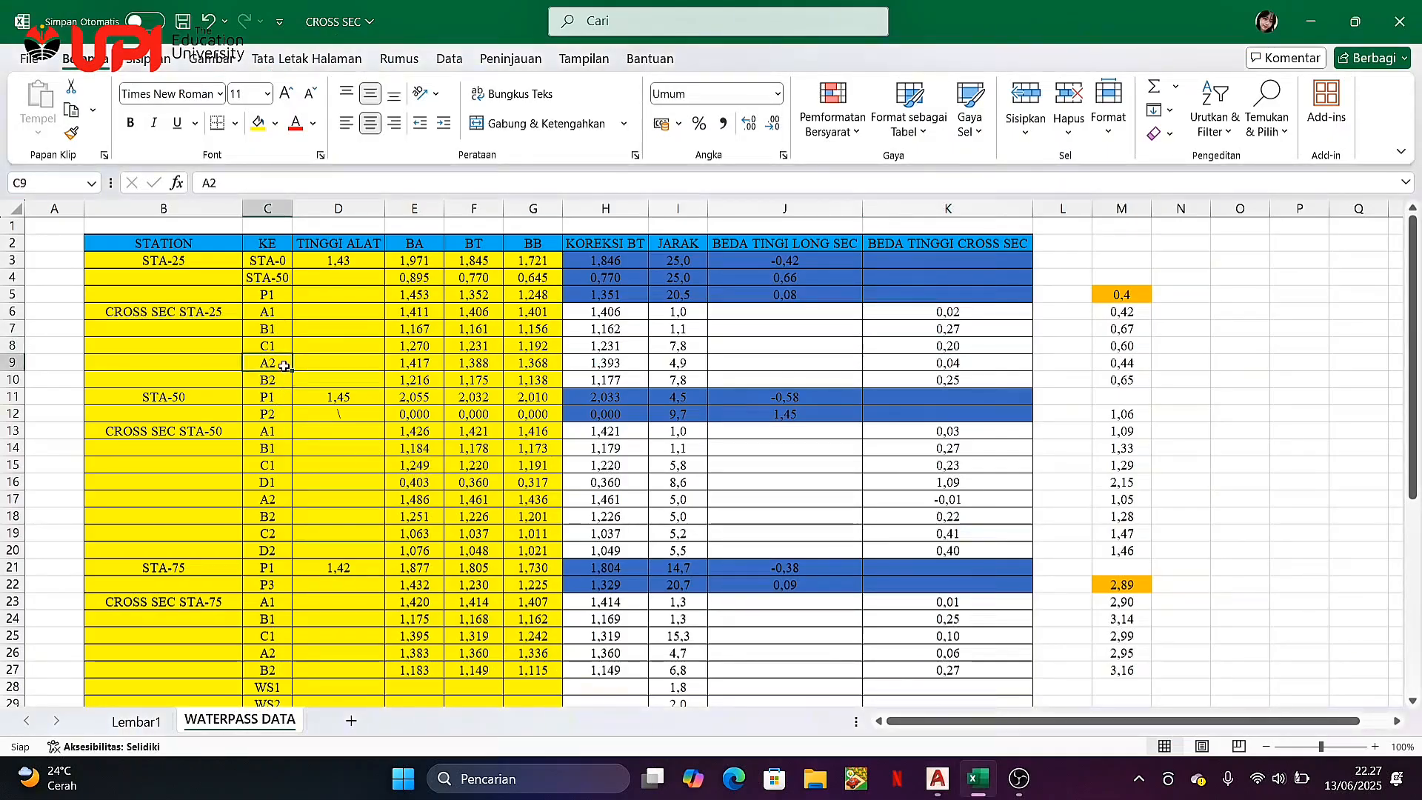
pyautogui.click(949, 365)
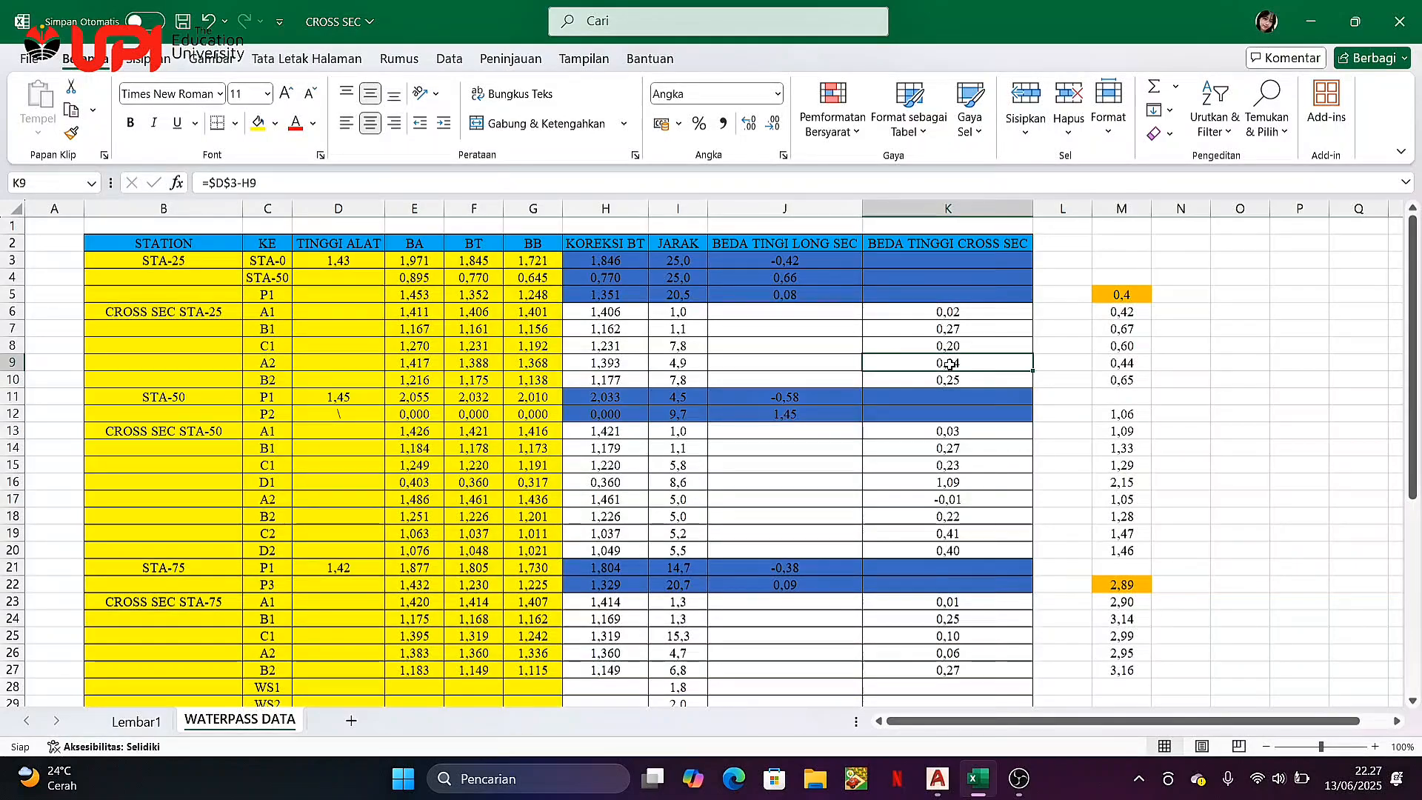
pyautogui.click(937, 779)
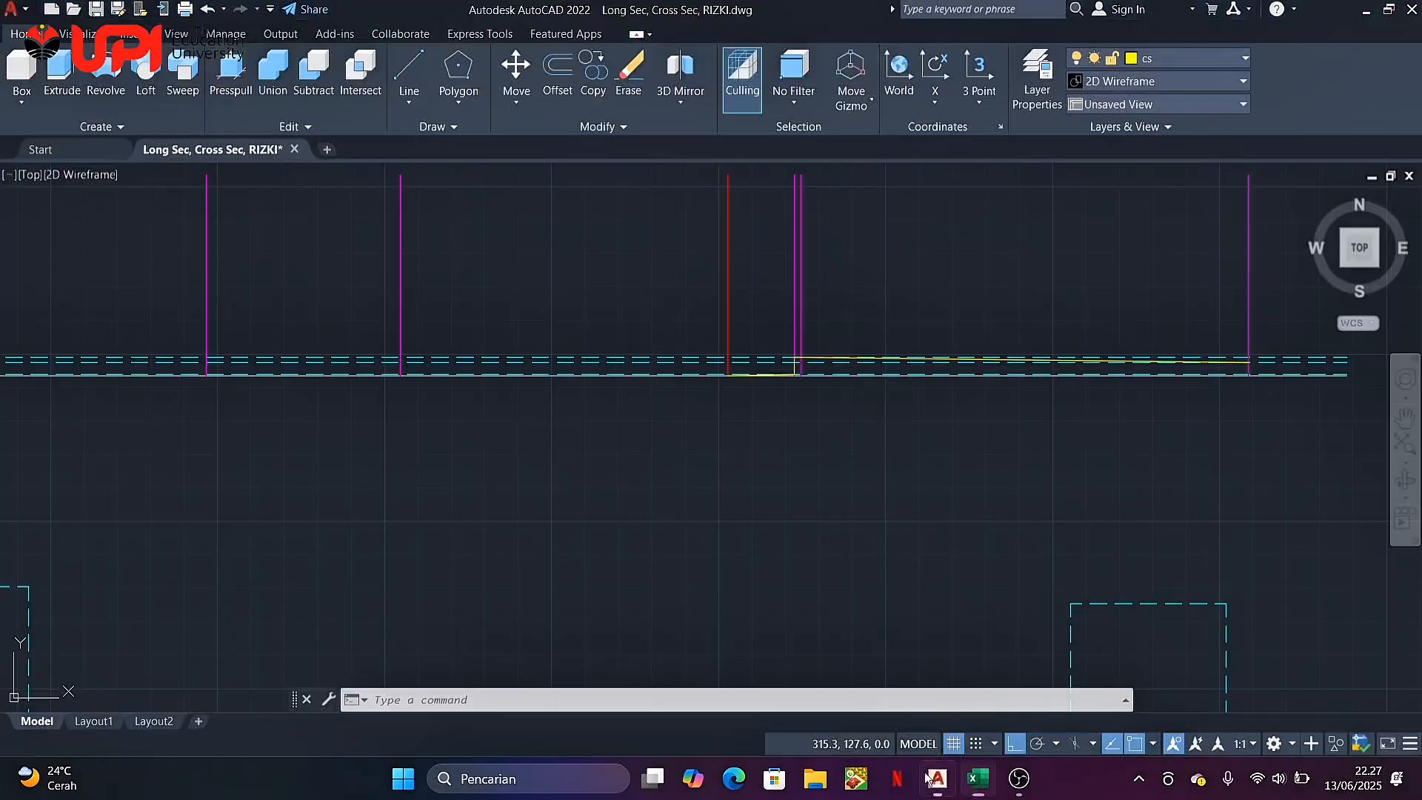
# Offset the horizontal baseline 0.04 units upward for point A2
pyautogui.moveTo(657, 444)
pyautogui.mouseDown(button='middle')
pyautogui.moveTo(581, 401)
pyautogui.moveTo(775, 470)
pyautogui.mouseUp(button='middle')
pyautogui.scroll(4, 802, 393)
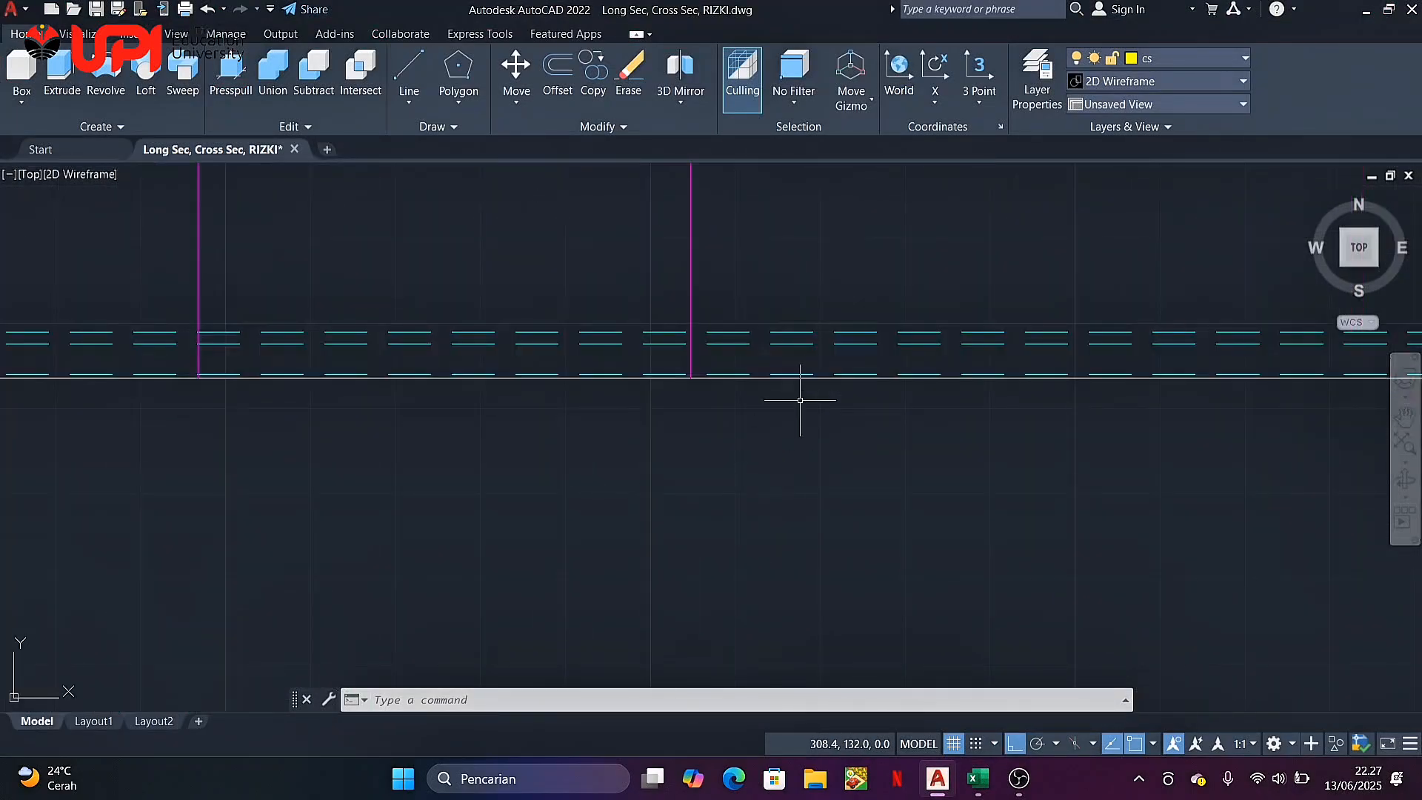
pyautogui.scroll(3, 807, 385)
pyautogui.click(852, 346)
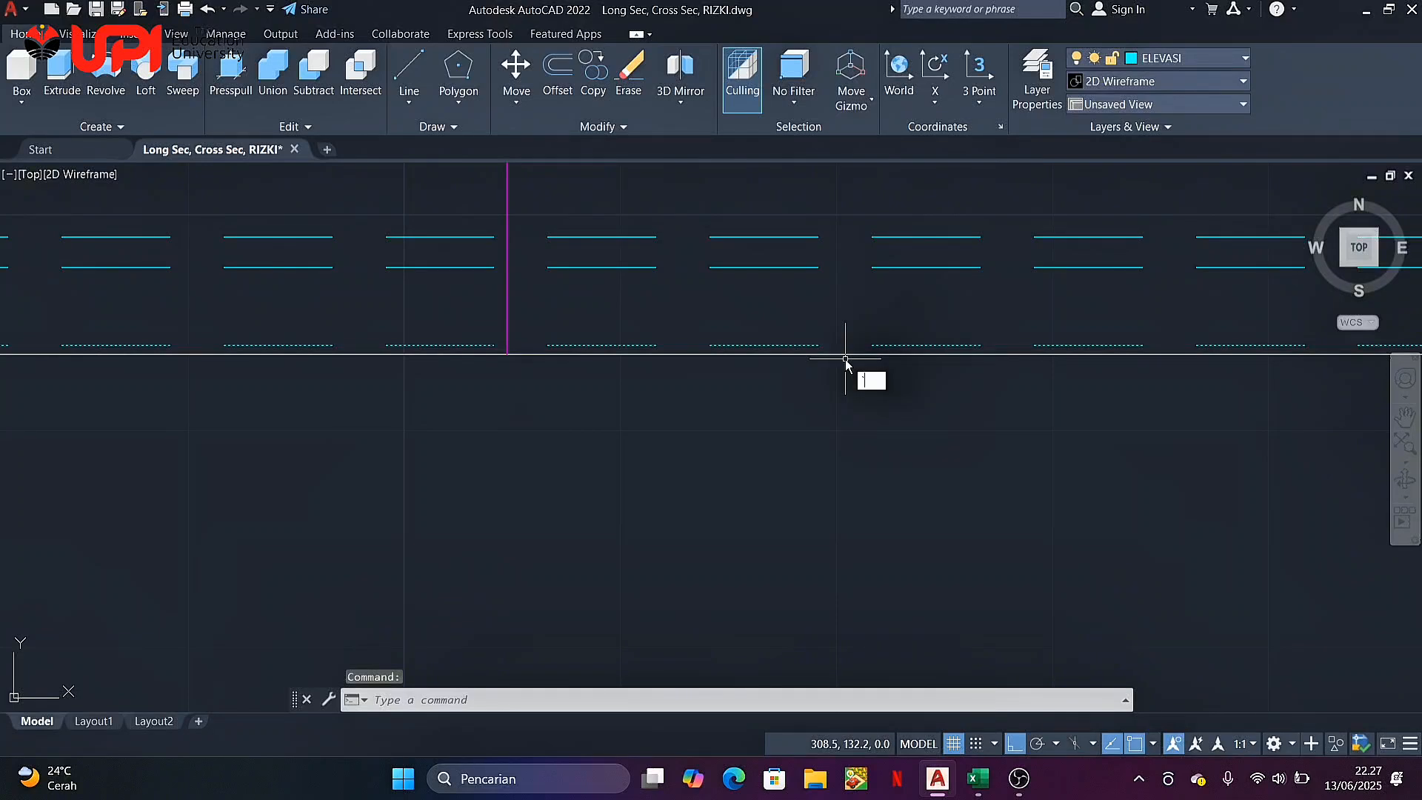
pyautogui.press('Escape')
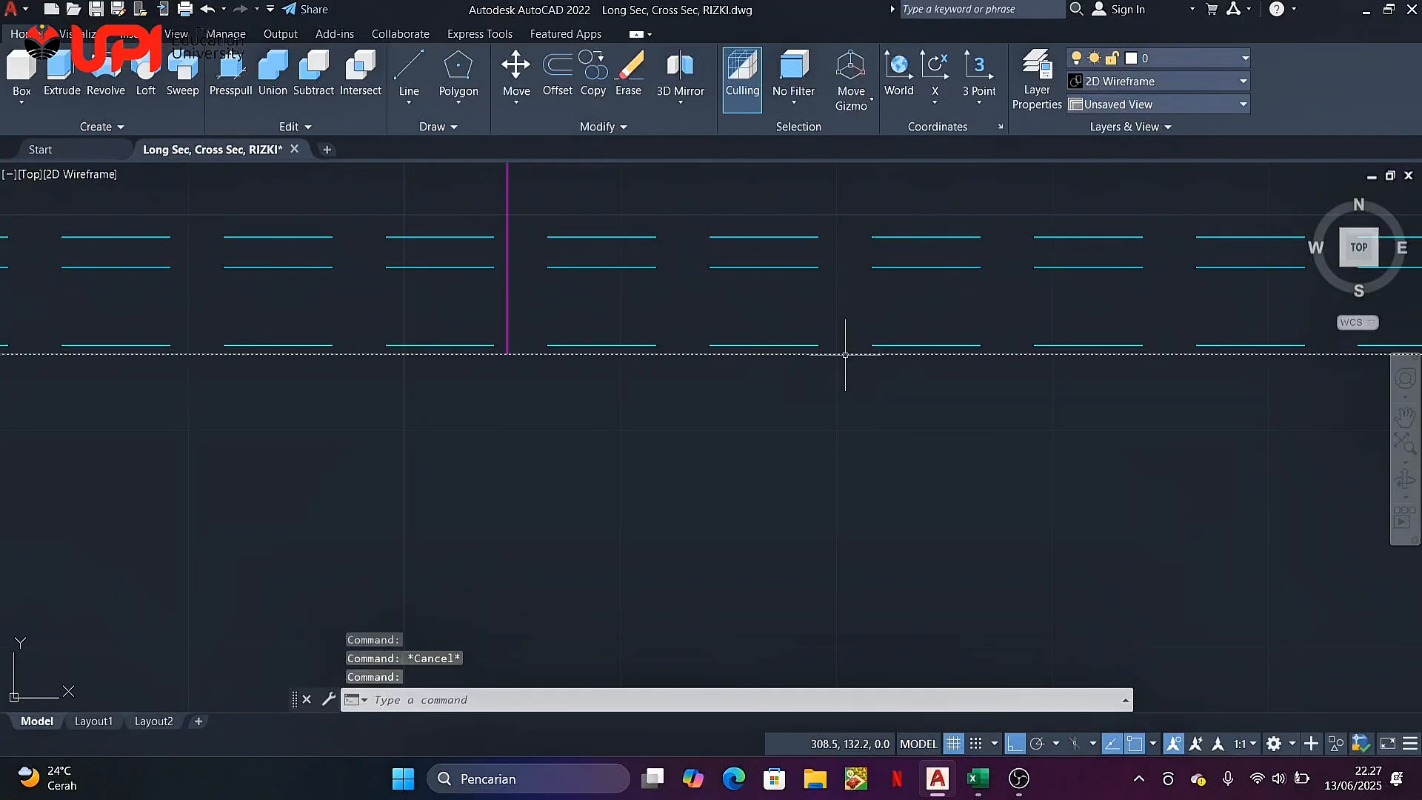
pyautogui.write('o')
pyautogui.press('Return')
pyautogui.press('Return')
pyautogui.click(845, 354)
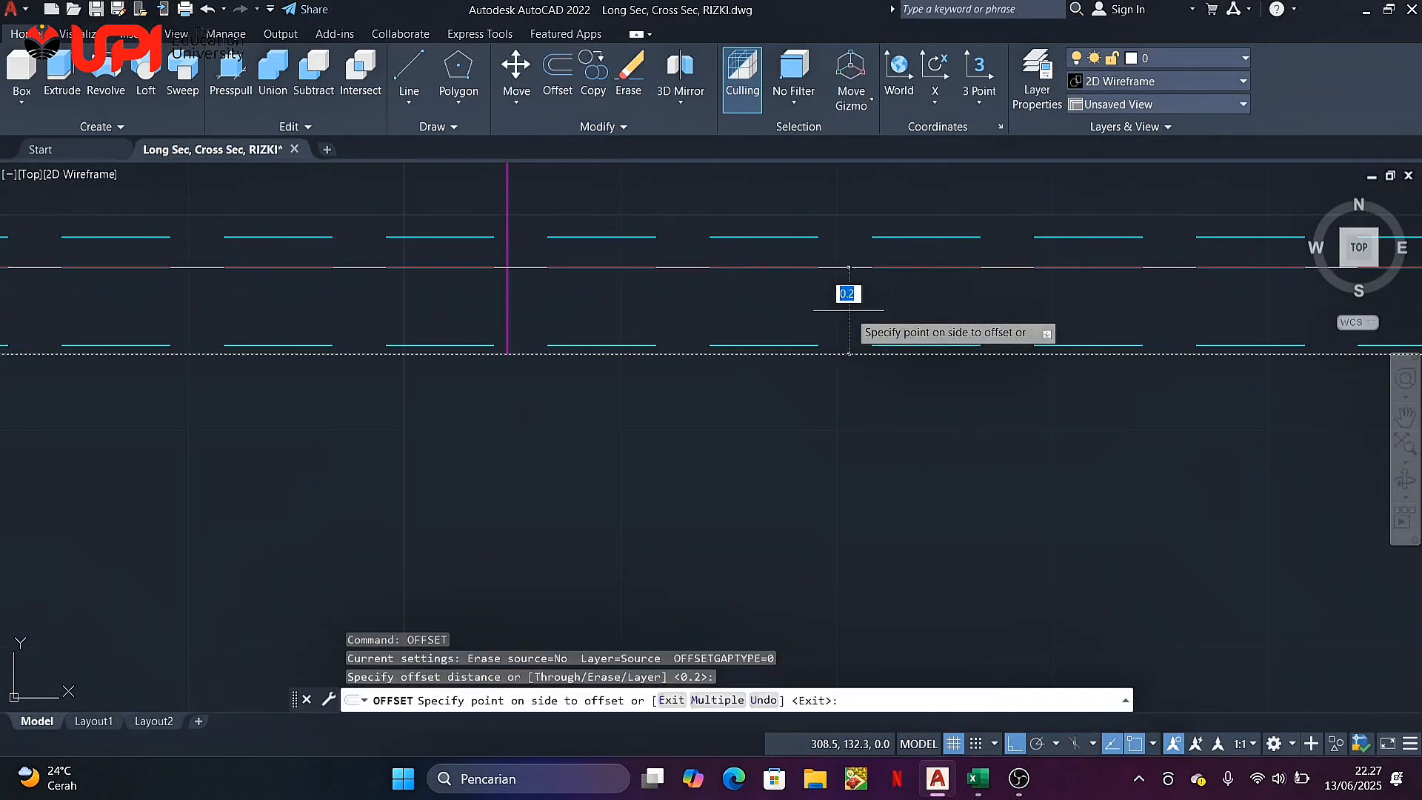
pyautogui.write('0.04')
pyautogui.press('Return')
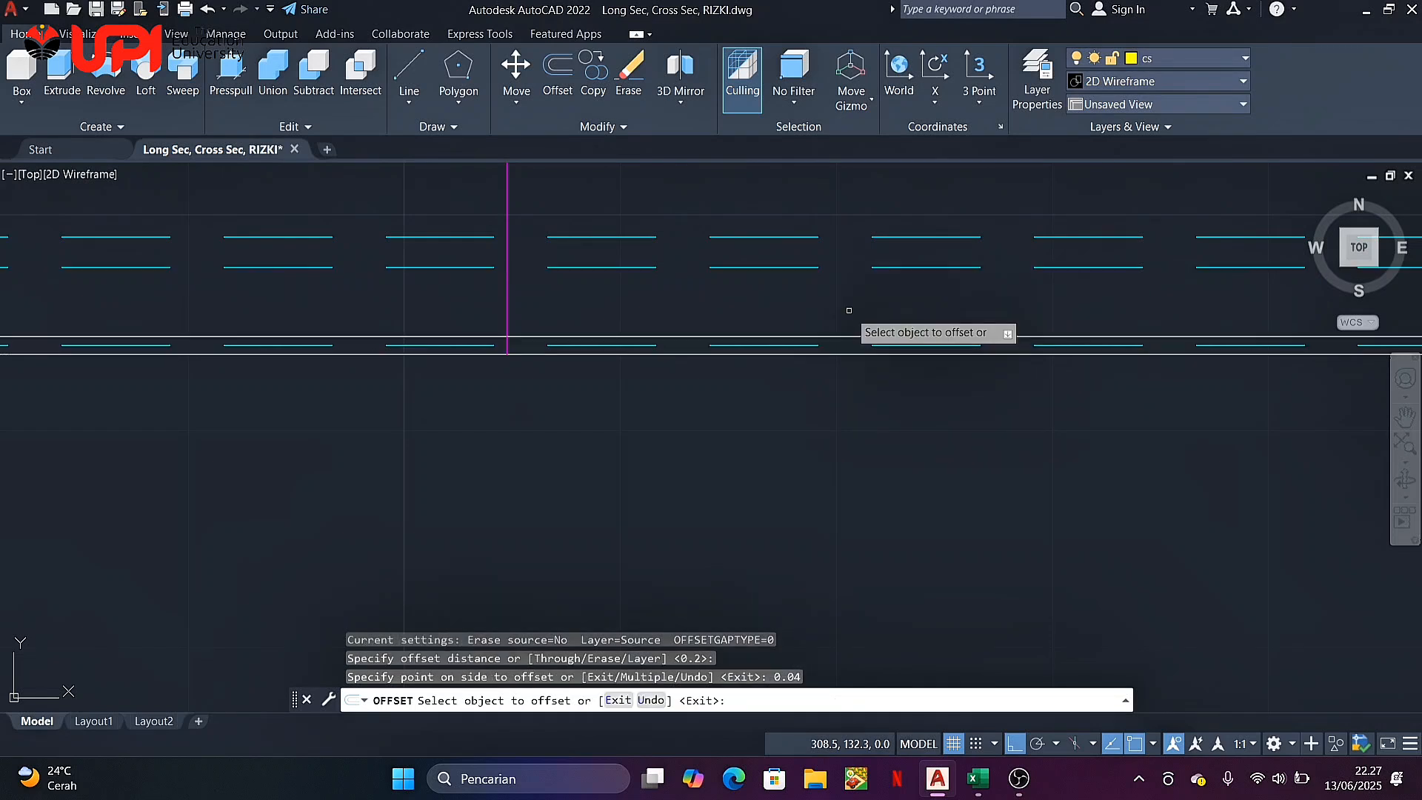
pyautogui.press('Return')
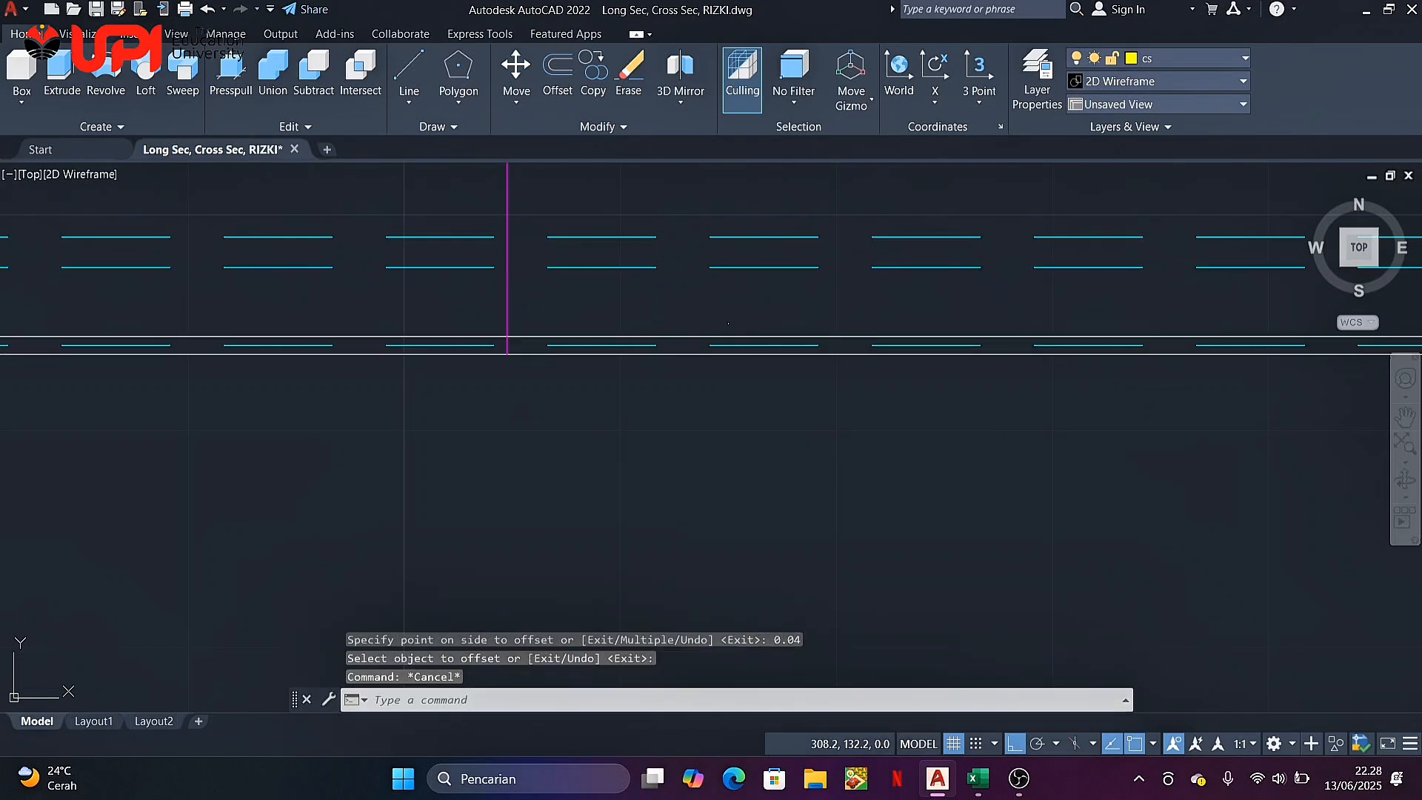
# Draw the section line from the red centreline's base point to the intersection of A2's vertical line and its level line
pyautogui.scroll(-1, 728, 323)
pyautogui.moveTo(903, 347); pyautogui.dragTo(617, 424, button='middle')
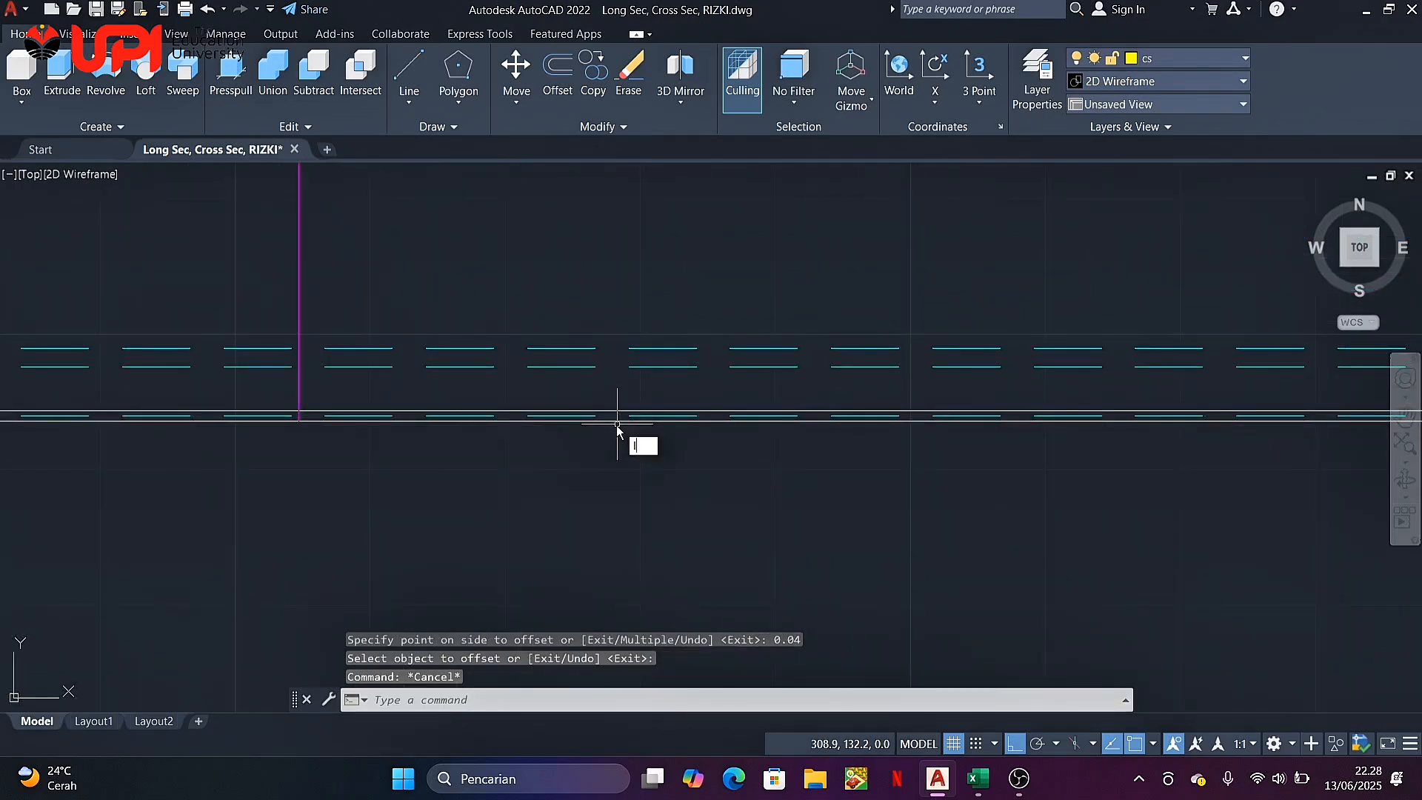
pyautogui.press('Return')
pyautogui.scroll(-1, 970, 407)
pyautogui.moveTo(1032, 420); pyautogui.dragTo(585, 440, button='middle')
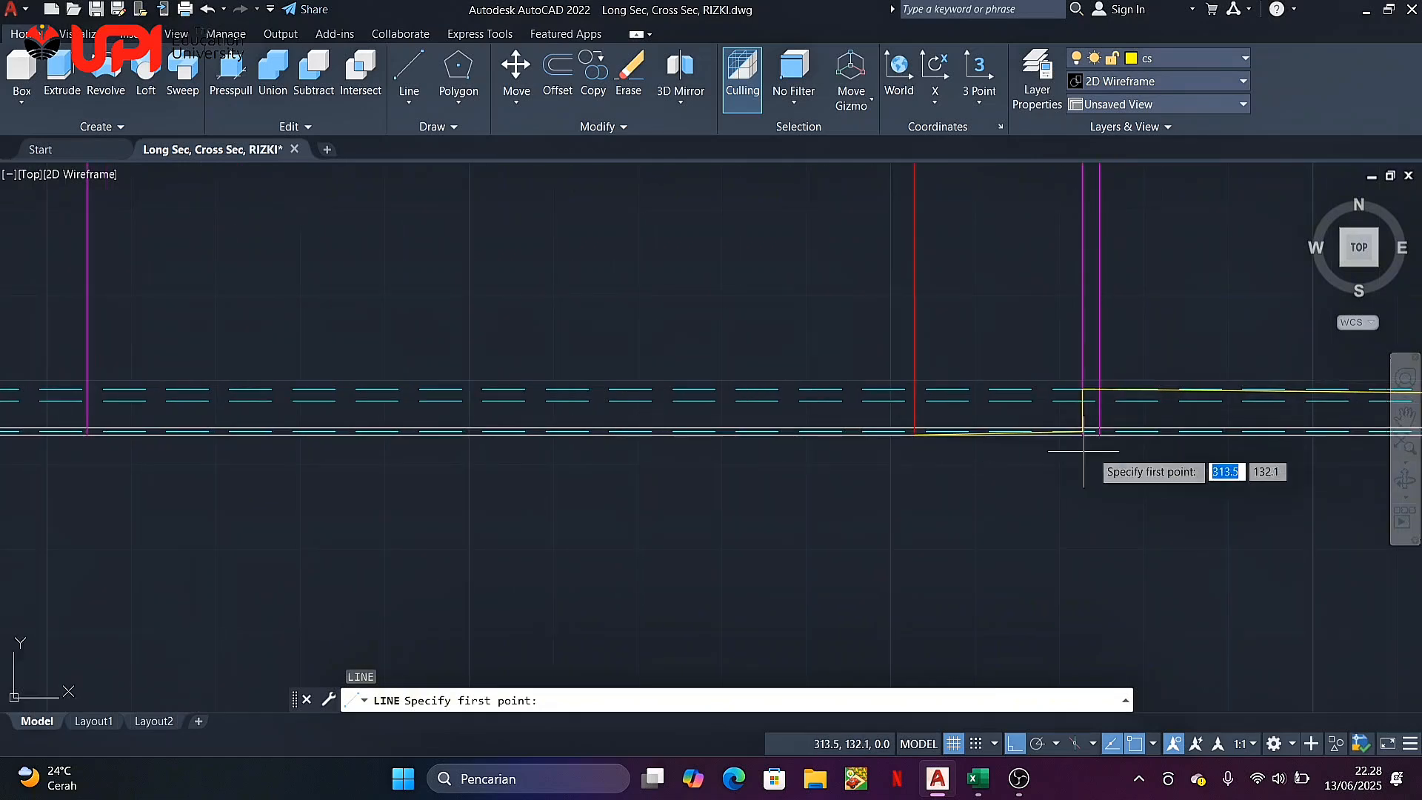
pyautogui.scroll(2, 1084, 450)
pyautogui.scroll(1, 619, 408)
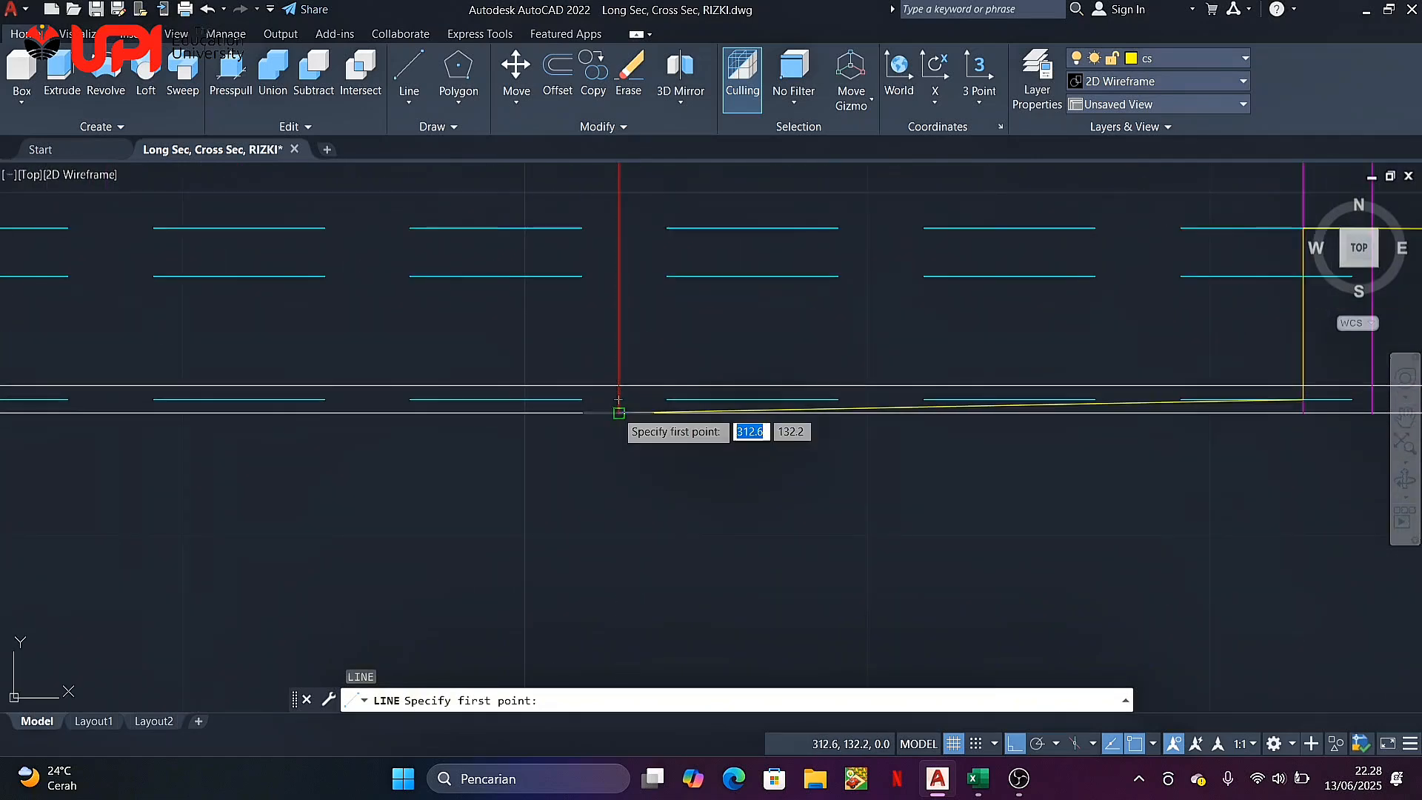
pyautogui.click(620, 401)
pyautogui.scroll(3, 626, 413)
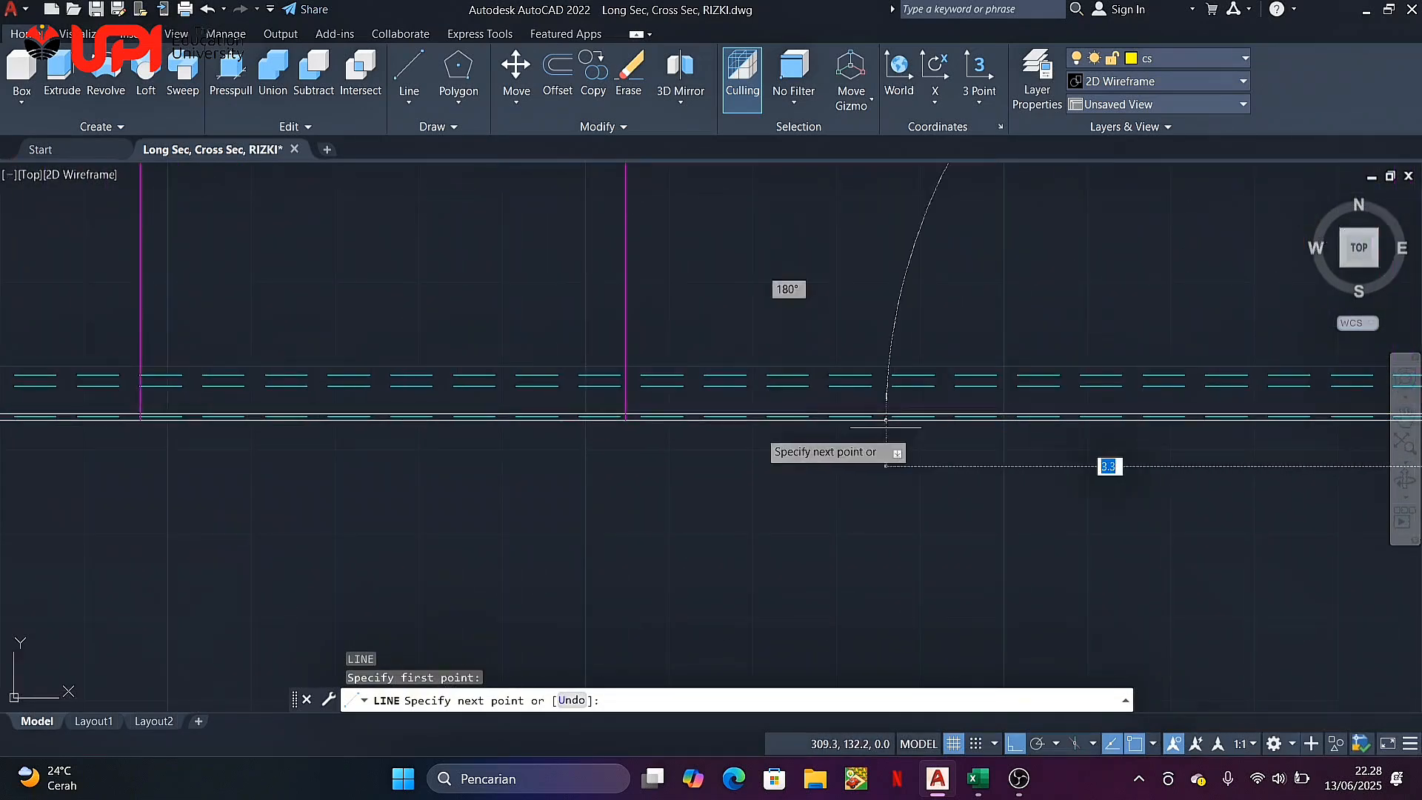
pyautogui.scroll(5, 661, 420)
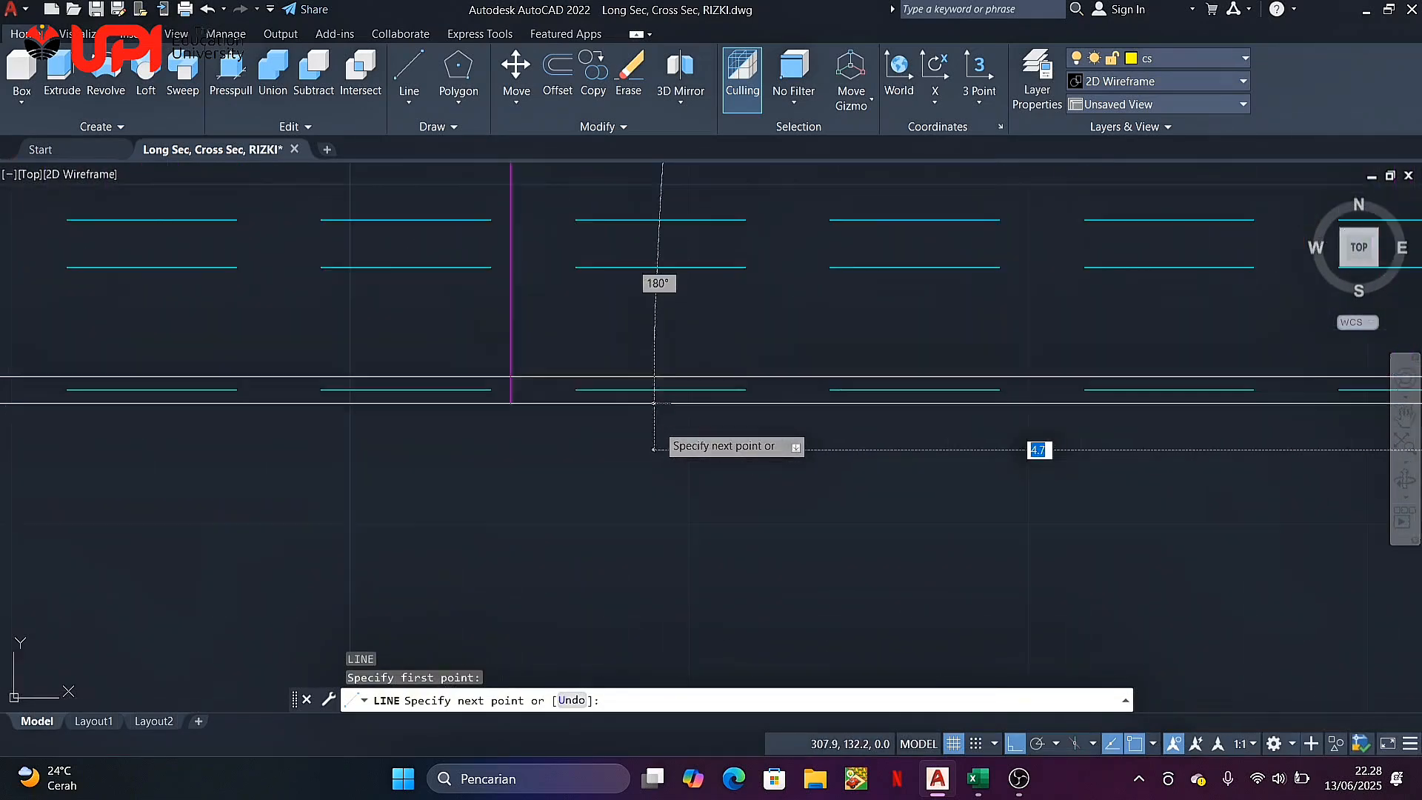
pyautogui.click(528, 377)
pyautogui.press('Return')
pyautogui.scroll(-2, 563, 385)
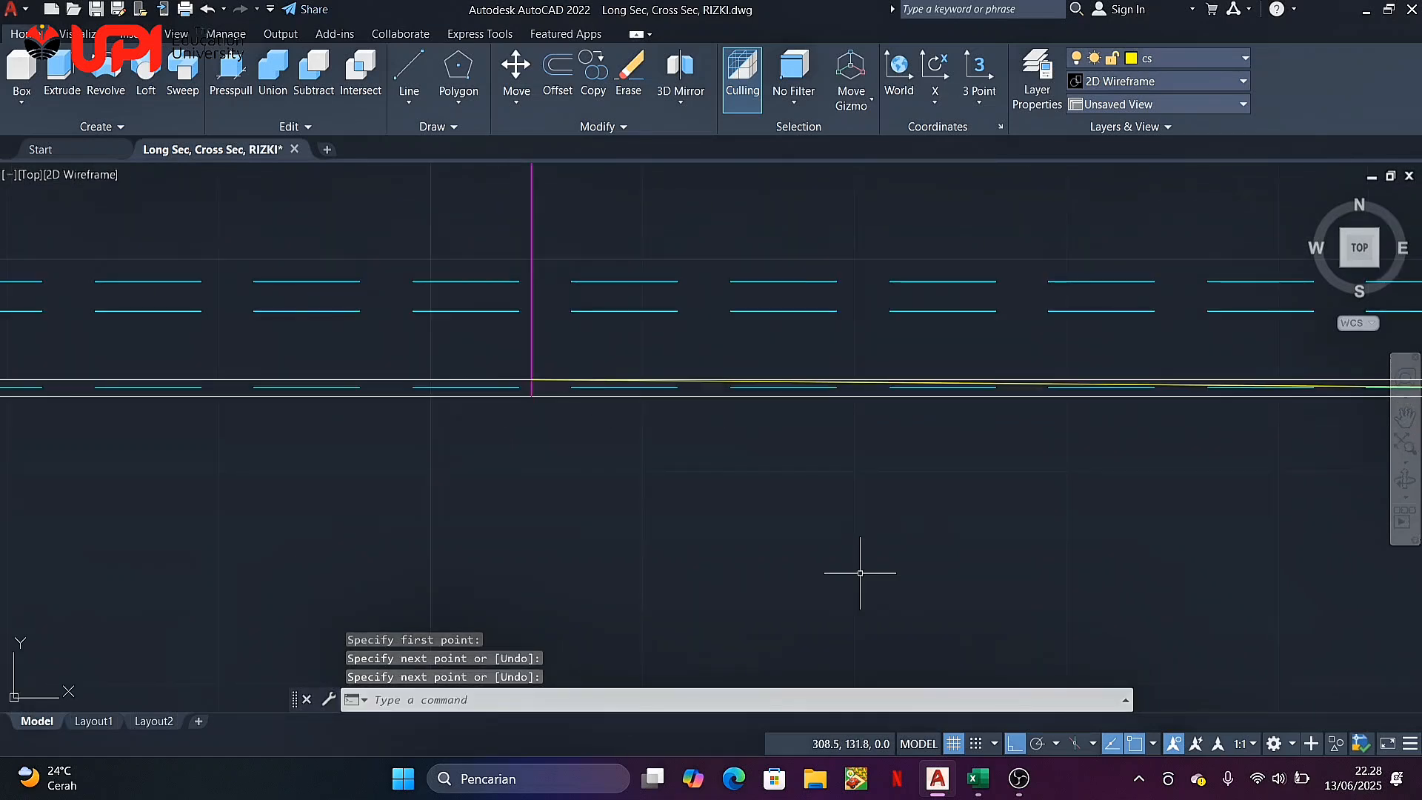
# Look up point B2's cross-section height difference in the Excel sheet, and return to the AutoCAD drawing
pyautogui.click(978, 778)
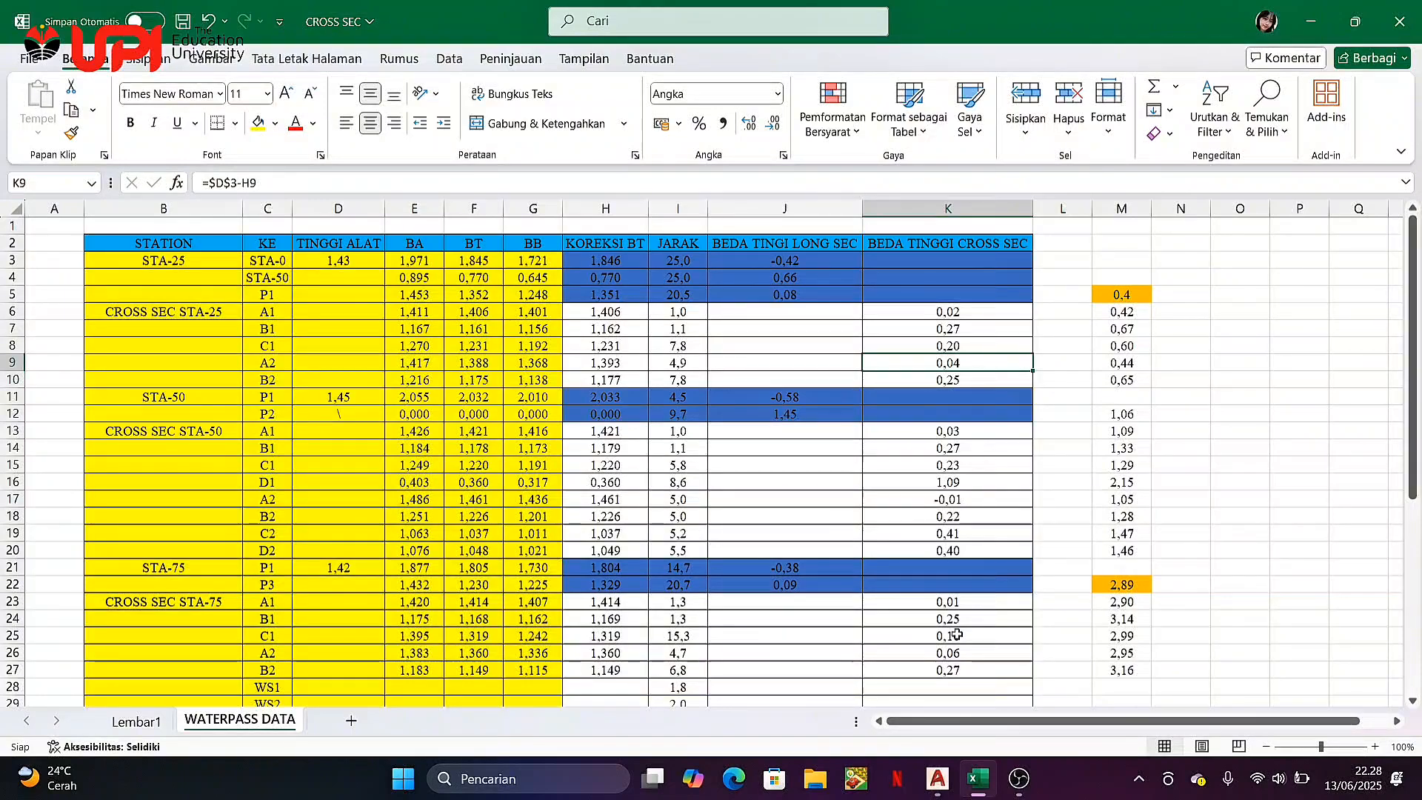
pyautogui.moveTo(943, 787)
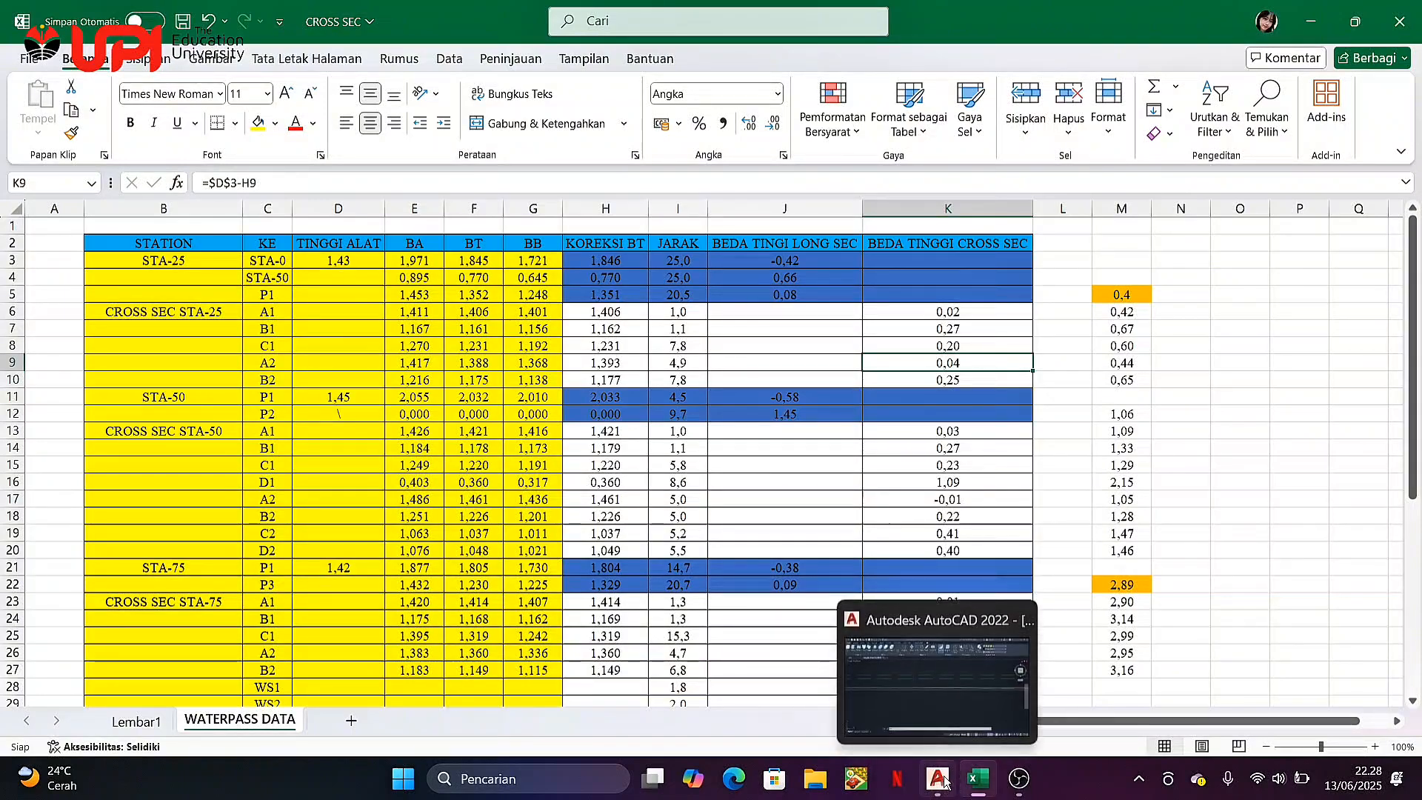
pyautogui.click(939, 781)
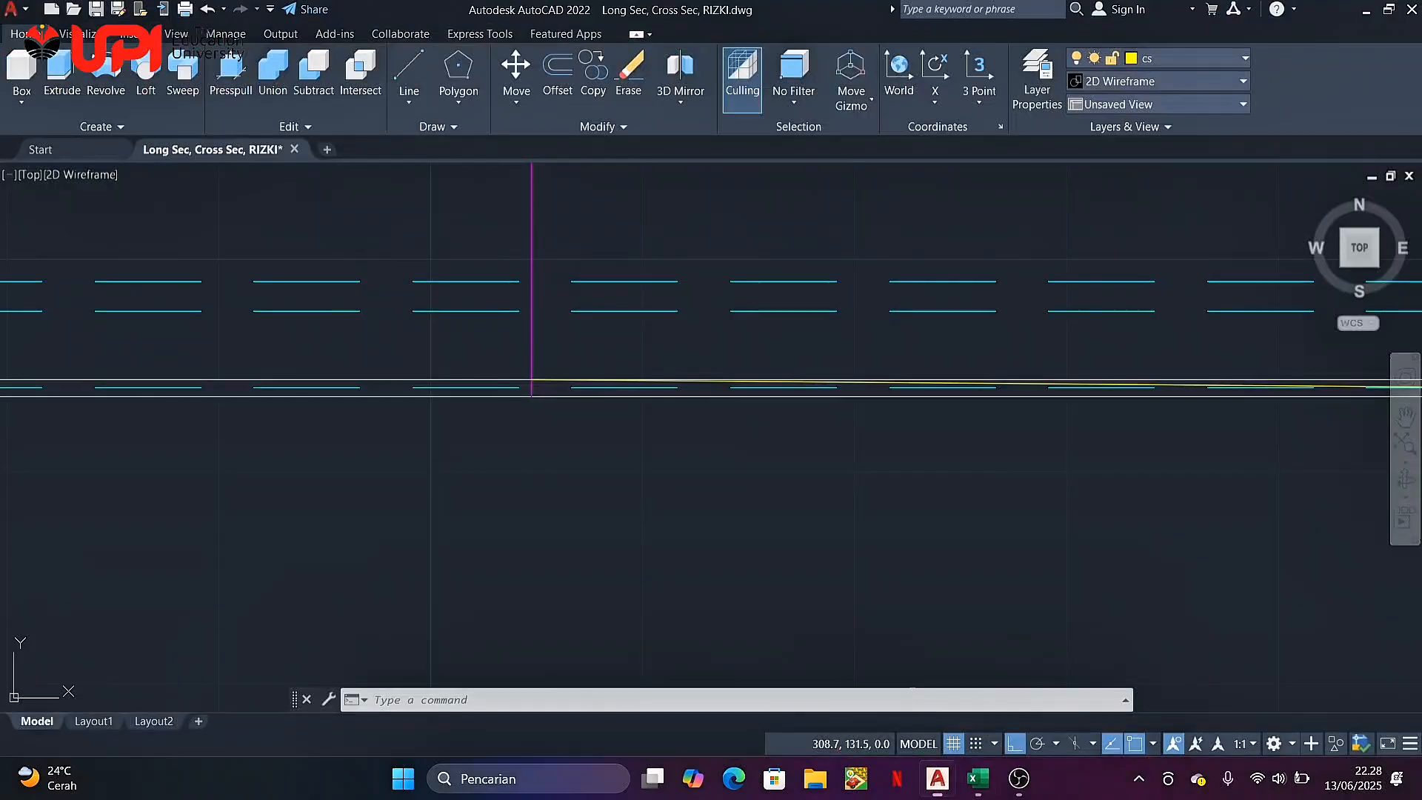
# Offset the horizontal baseline 0.25 units upward for point B2
pyautogui.click(554, 377)
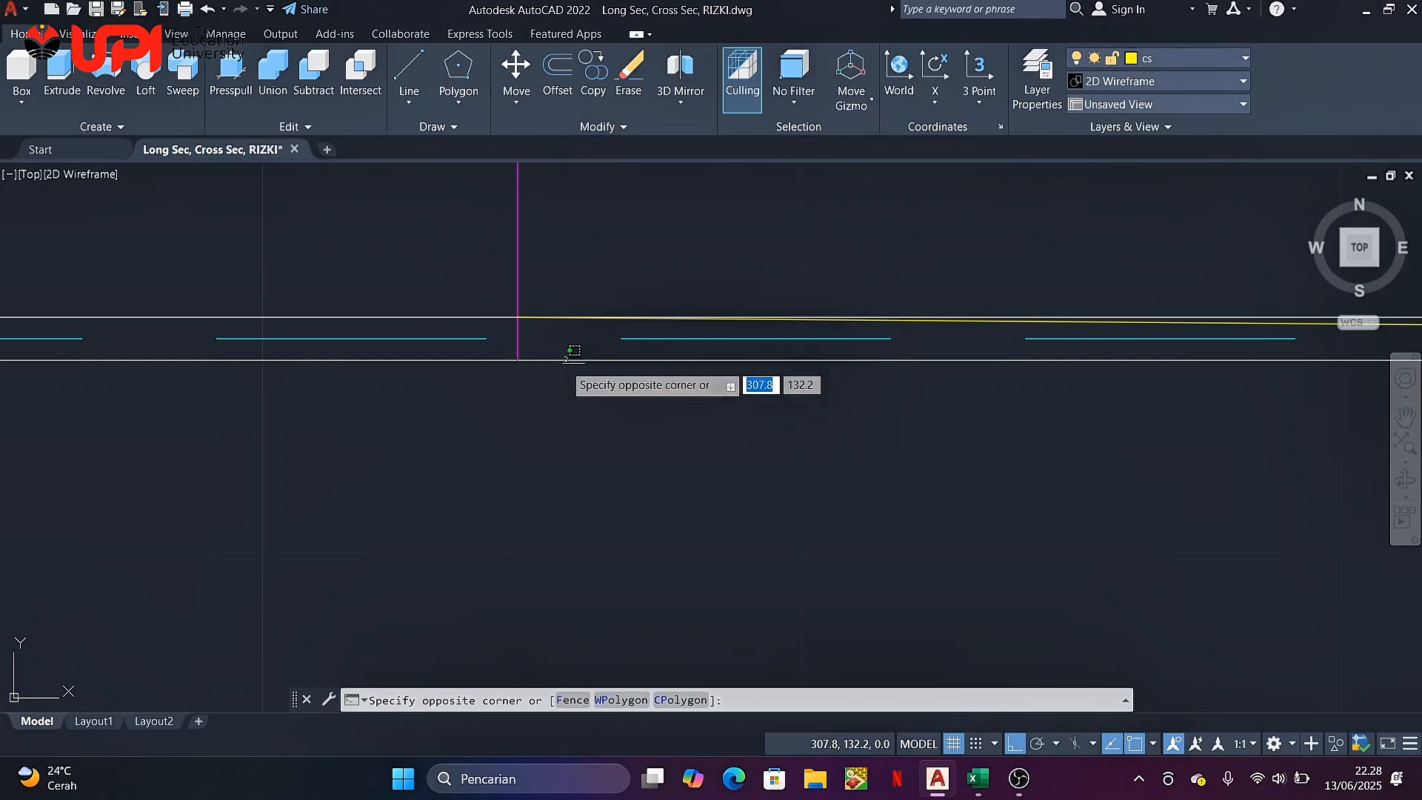
pyautogui.click(572, 349)
pyautogui.write('of')
pyautogui.press('Return')
pyautogui.press('Return')
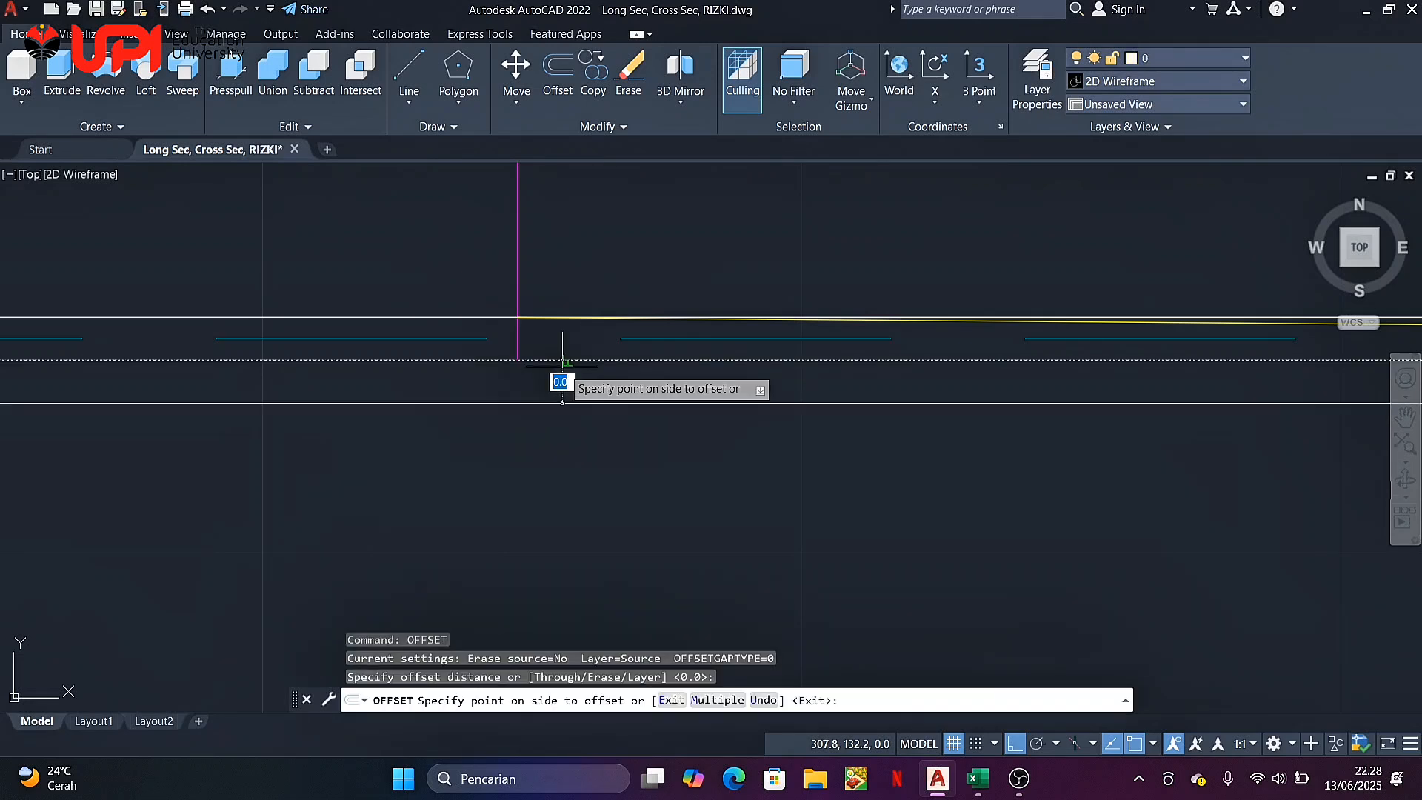
pyautogui.write('0.')
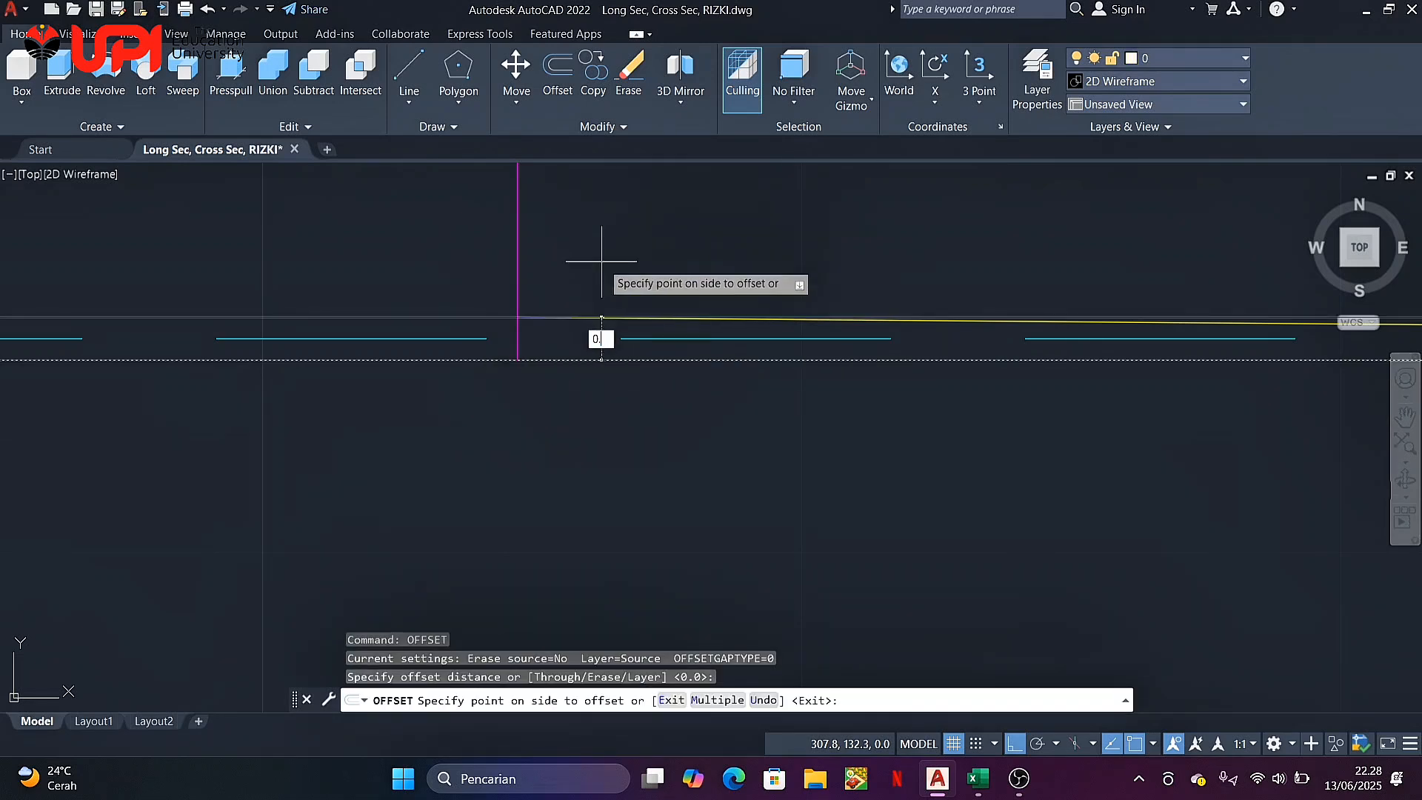
pyautogui.press('Return')
pyautogui.press('Return')
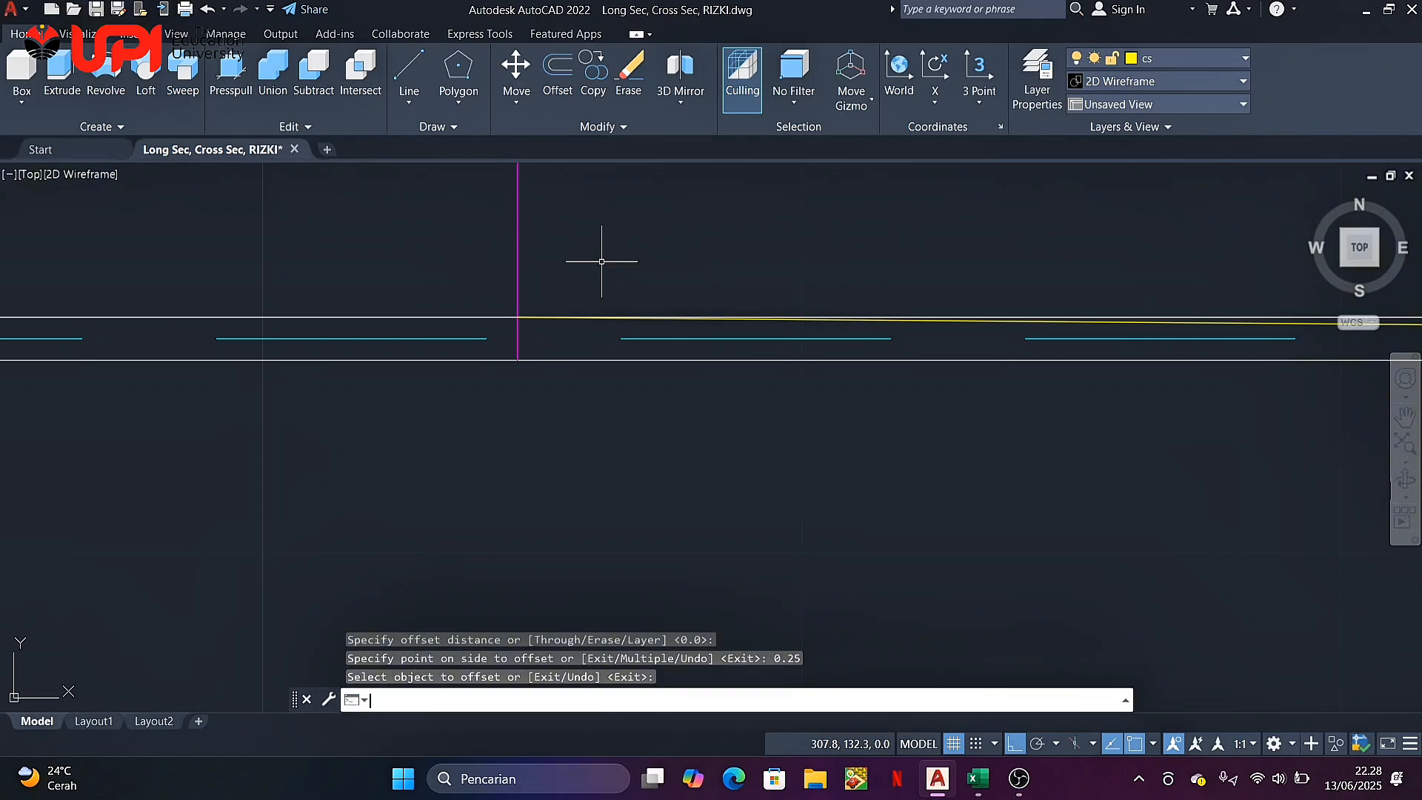
pyautogui.scroll(-4, 600, 256)
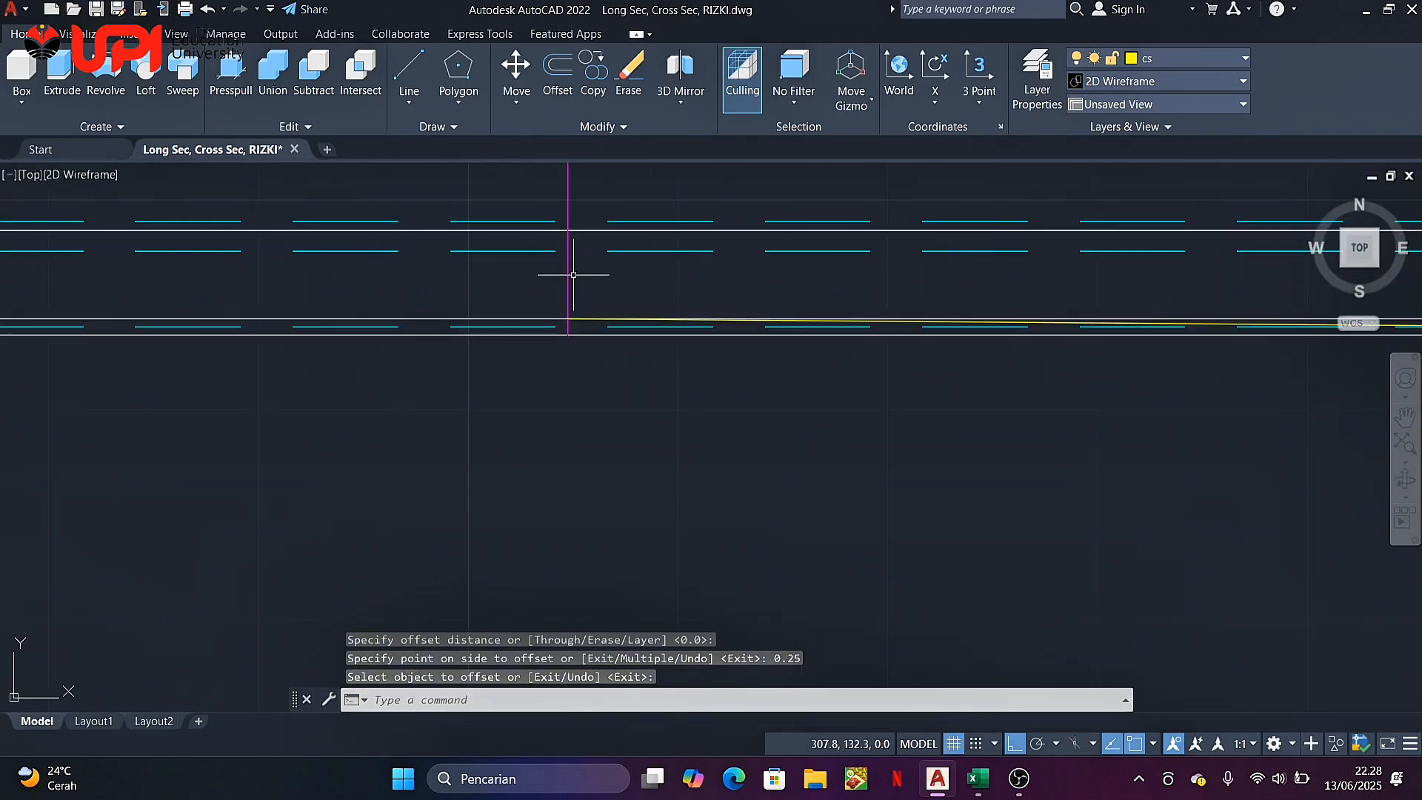
# Draw the section line from the end of the existing line at A2 to the intersection of B2's vertical line and its level line
pyautogui.scroll(3, 600, 295)
pyautogui.scroll(-5, 757, 382)
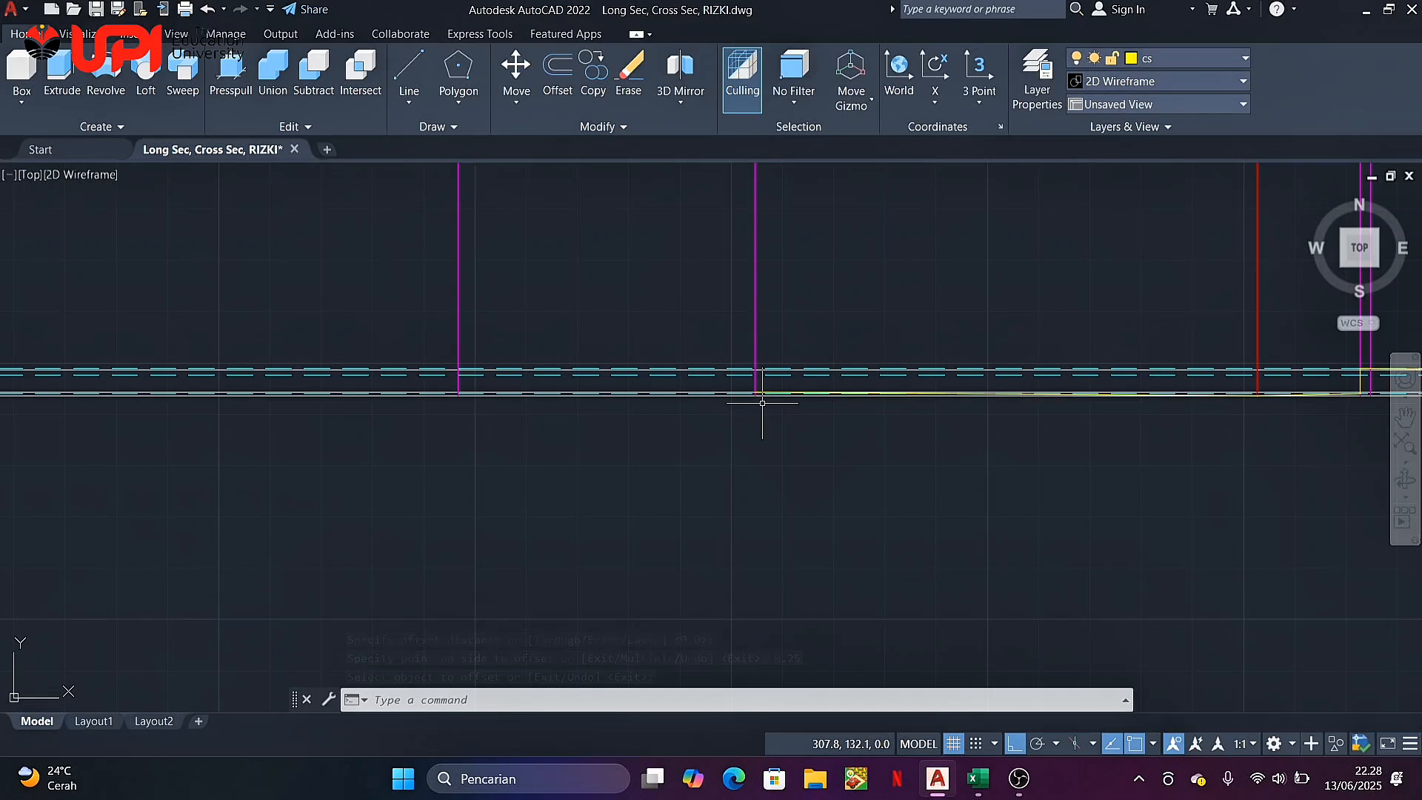
pyautogui.write('l')
pyautogui.press('Return')
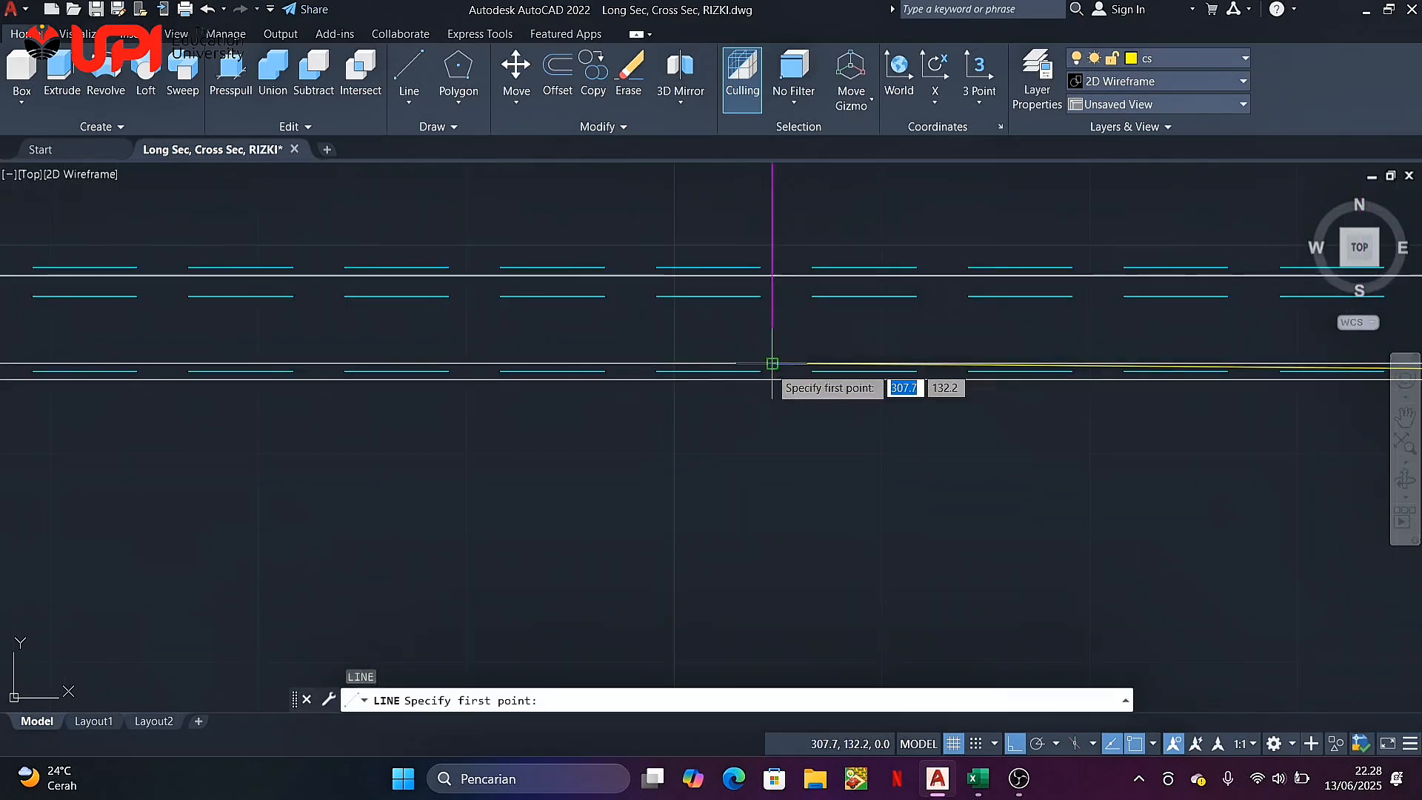
pyautogui.click(755, 395)
pyautogui.scroll(6, 495, 354)
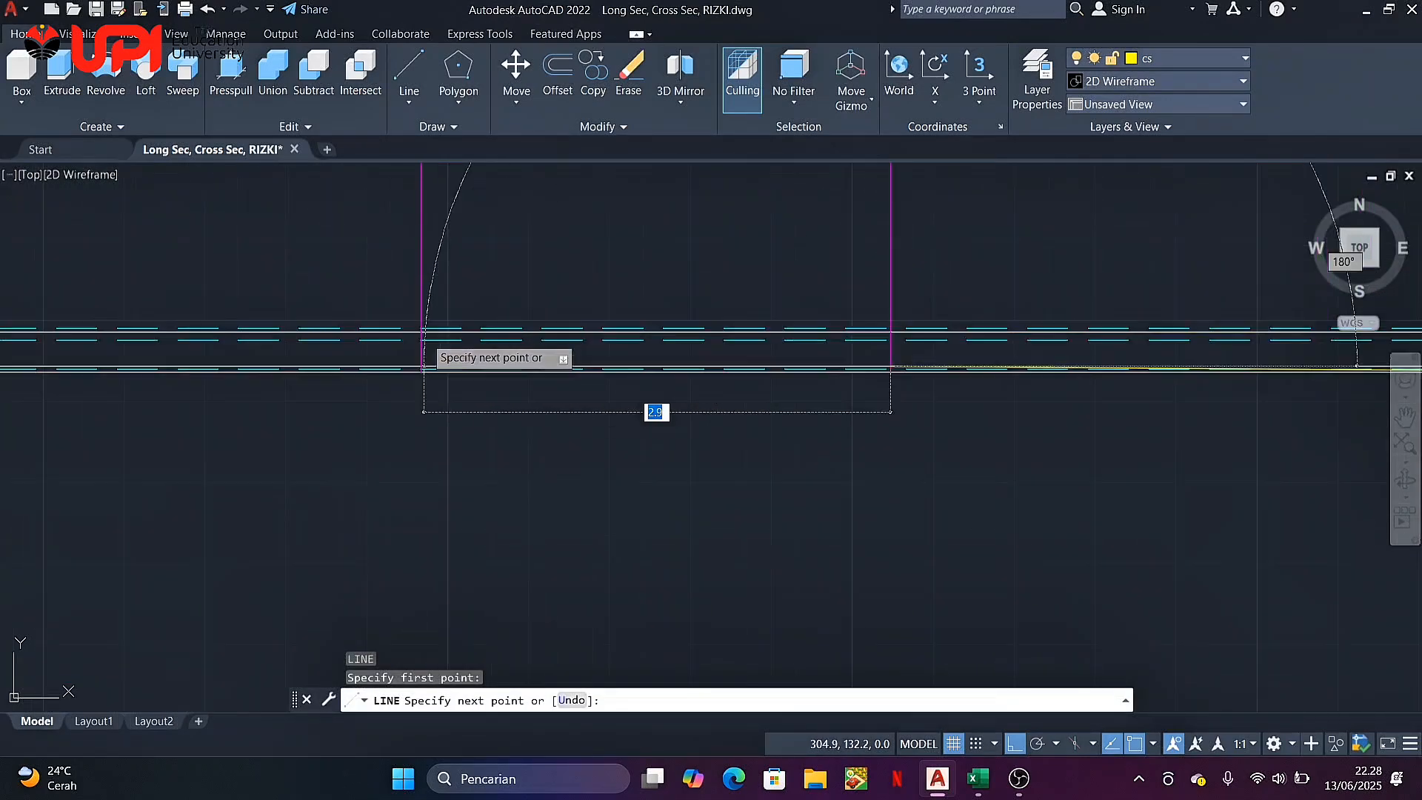
pyautogui.click(398, 319)
pyautogui.press('Escape')
pyautogui.scroll(-3, 444, 327)
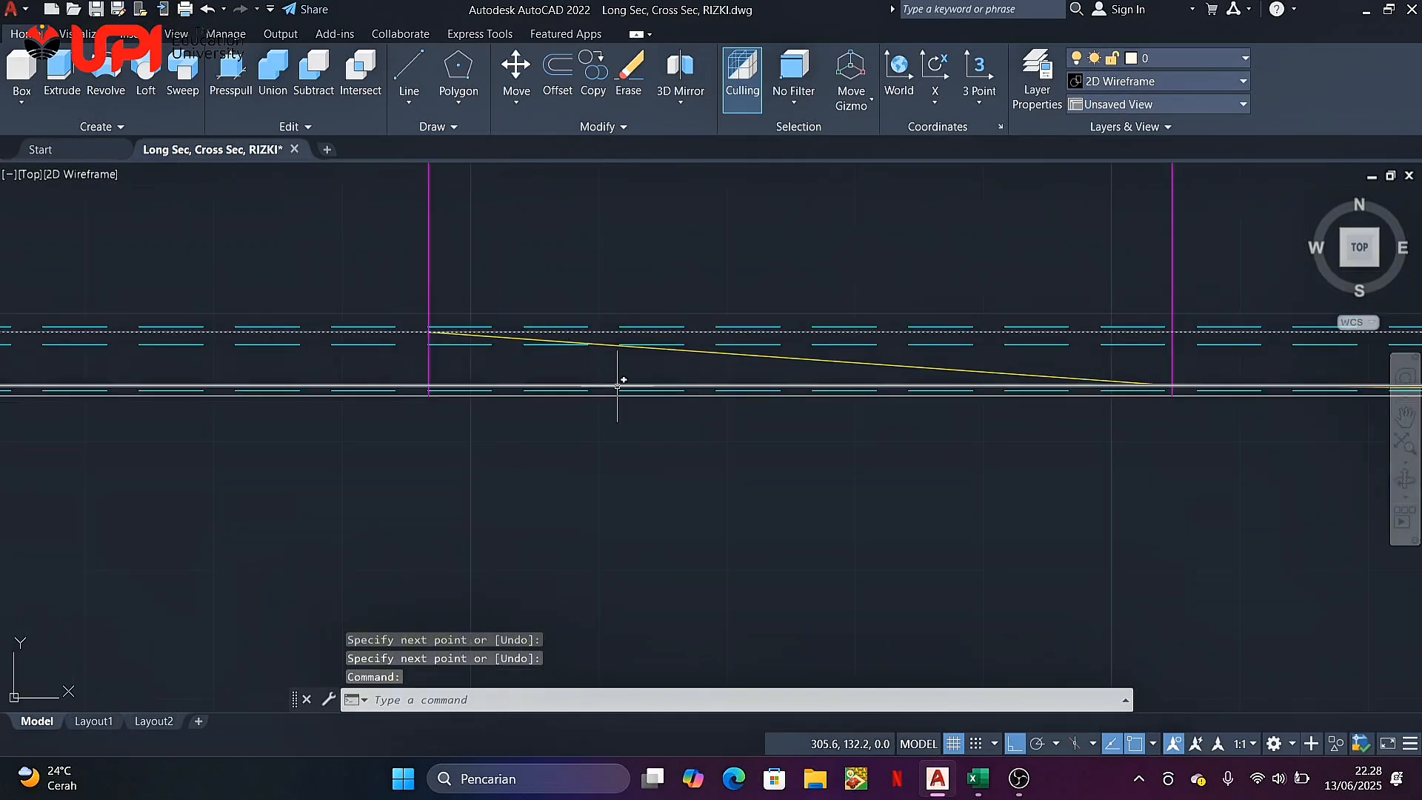
# Move the two white level lines offset for points A2 and B2 to the ELEVASI layer
pyautogui.click(619, 374)
pyautogui.click(620, 380)
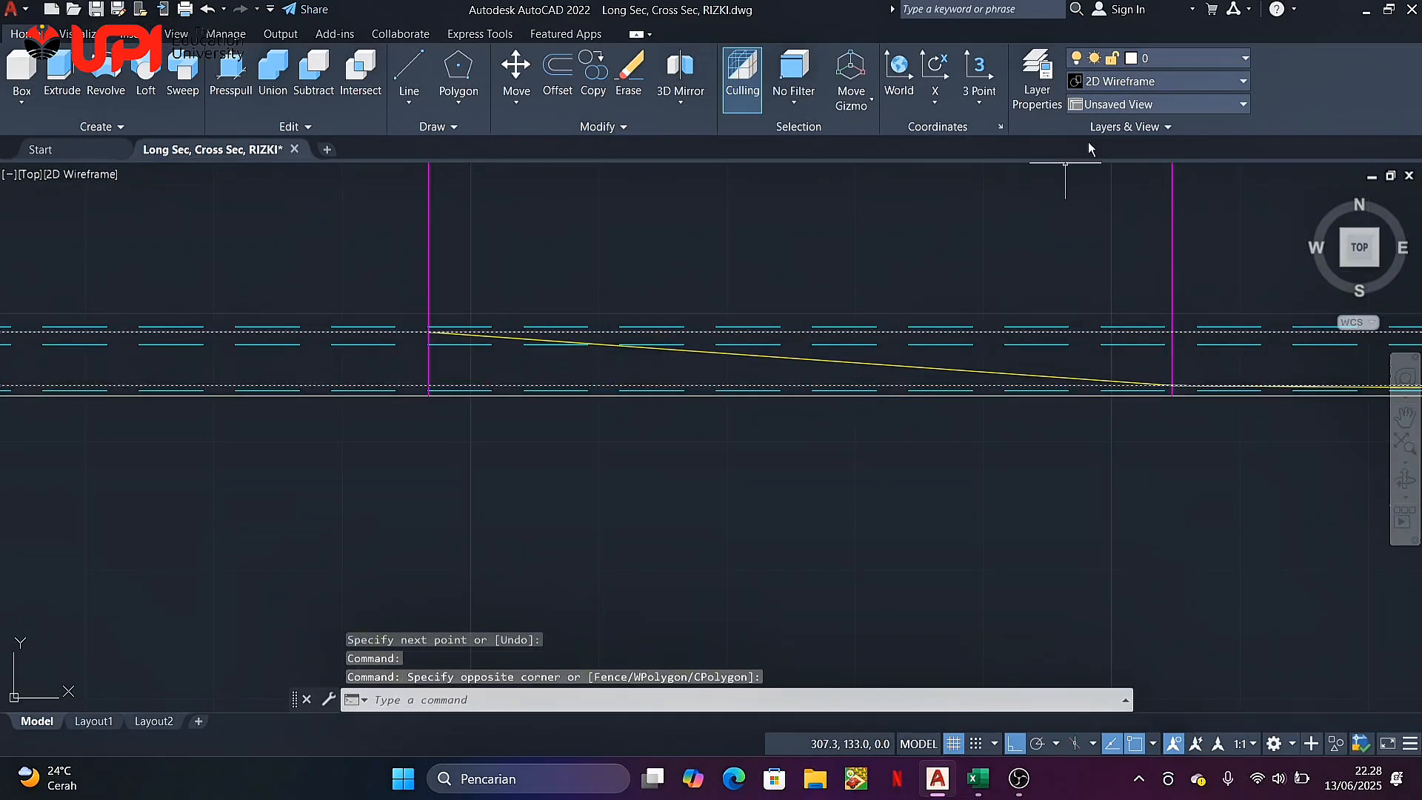
pyautogui.click(1150, 56)
pyautogui.click(1169, 263)
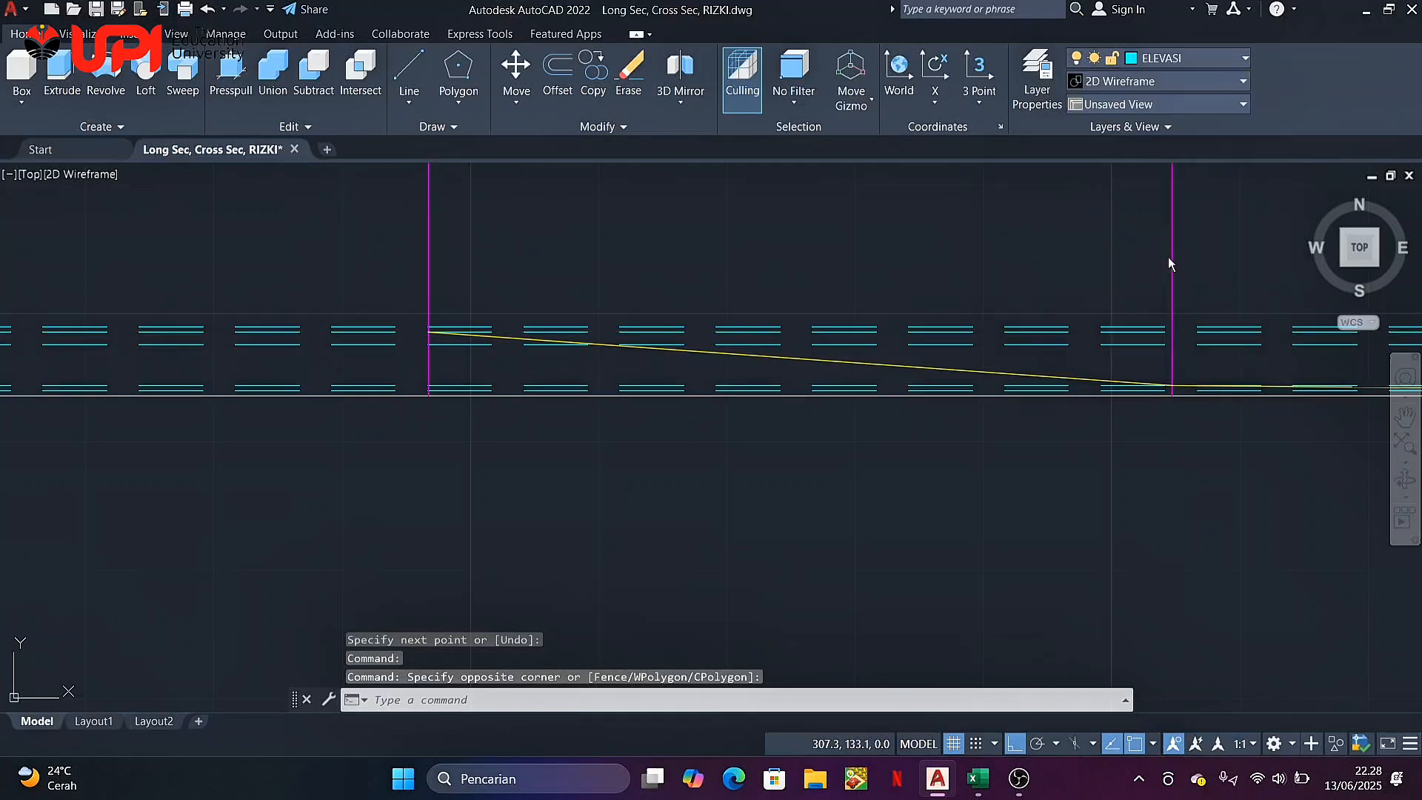
pyautogui.press('space')
pyautogui.scroll(-4, 1003, 244)
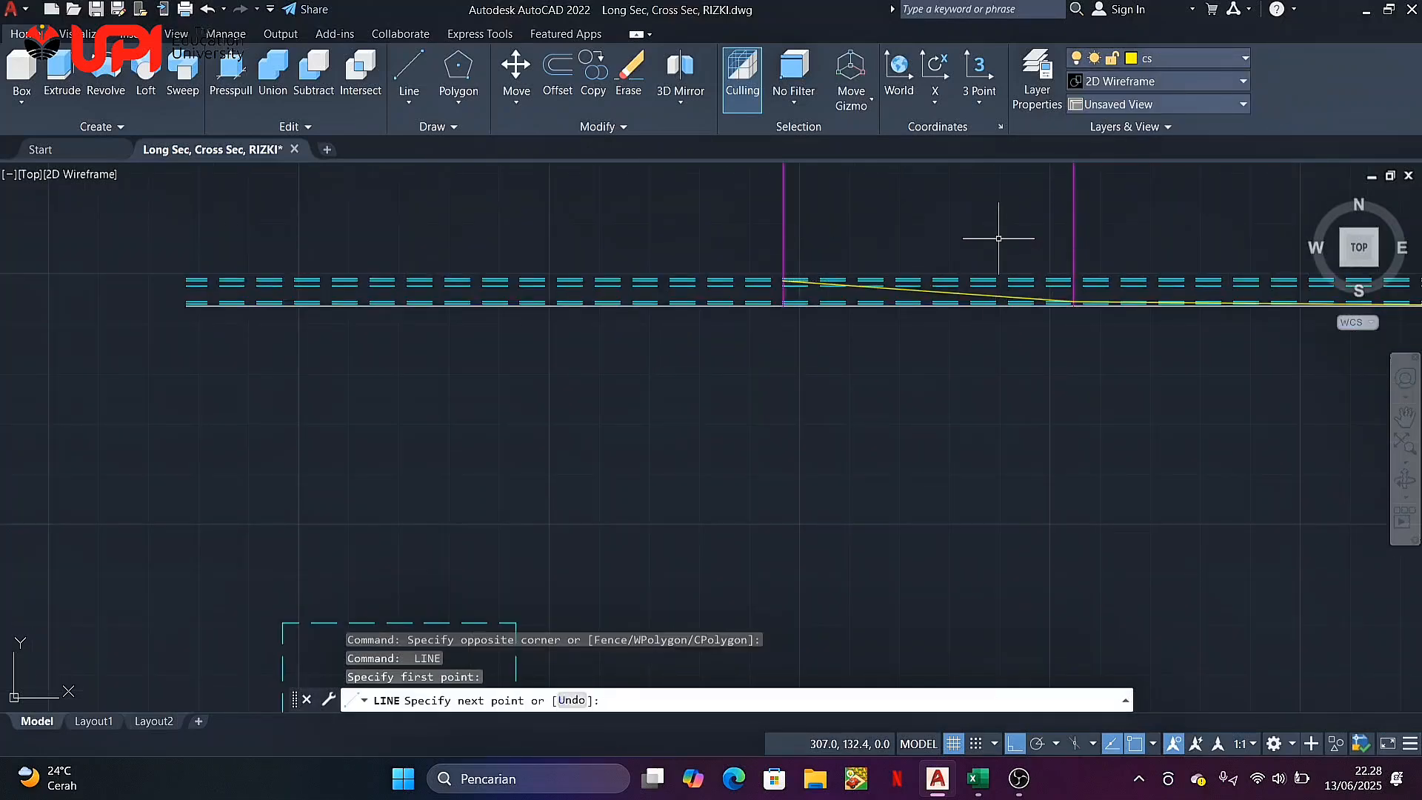
pyautogui.press('Escape')
# Compare the newly drawn section with the finished STA-25 cross section between GD. COE and GD. B
pyautogui.scroll(-3, 1001, 231)
pyautogui.moveTo(1066, 241); pyautogui.dragTo(689, 305, button='middle')
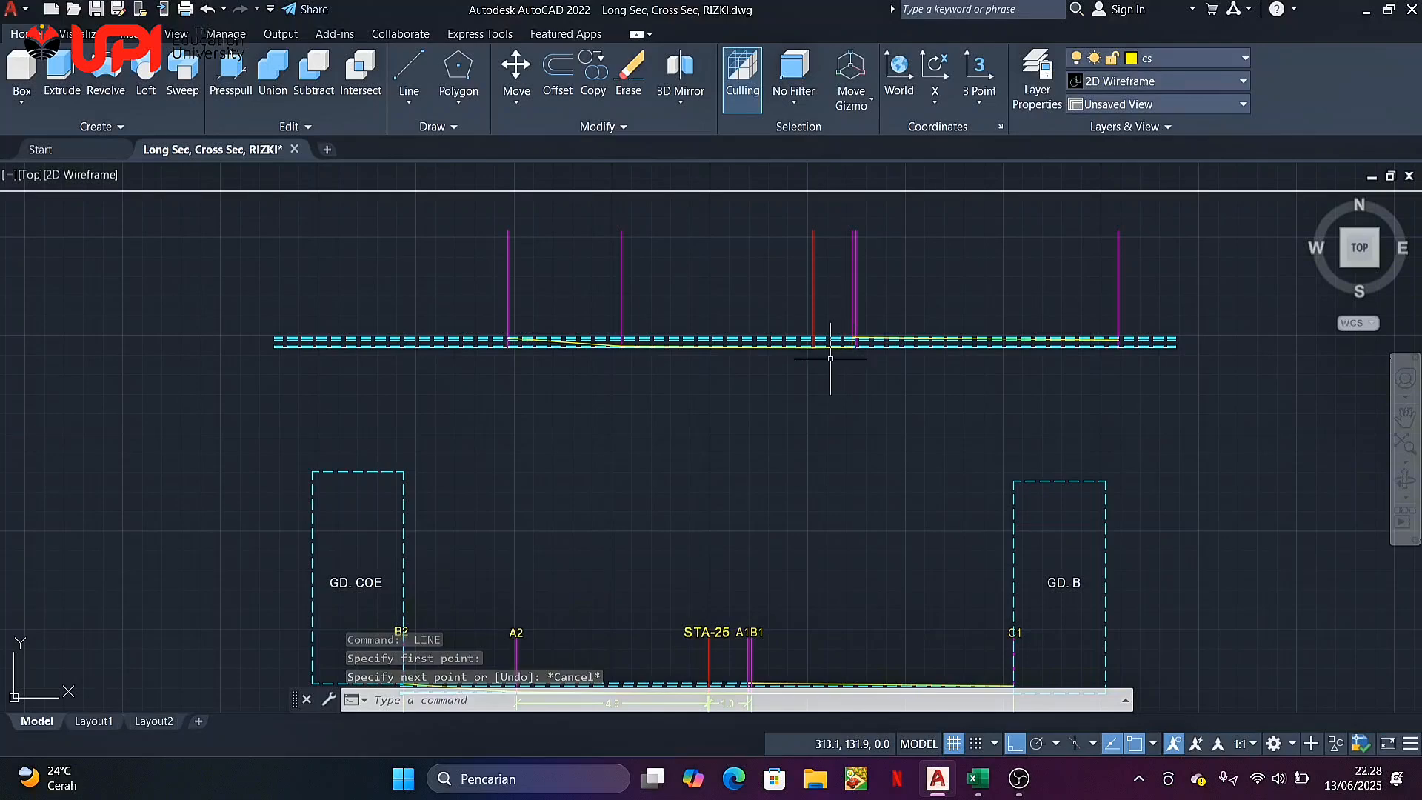
pyautogui.scroll(2, 848, 352)
pyautogui.moveTo(872, 348); pyautogui.dragTo(780, 425, button='middle')
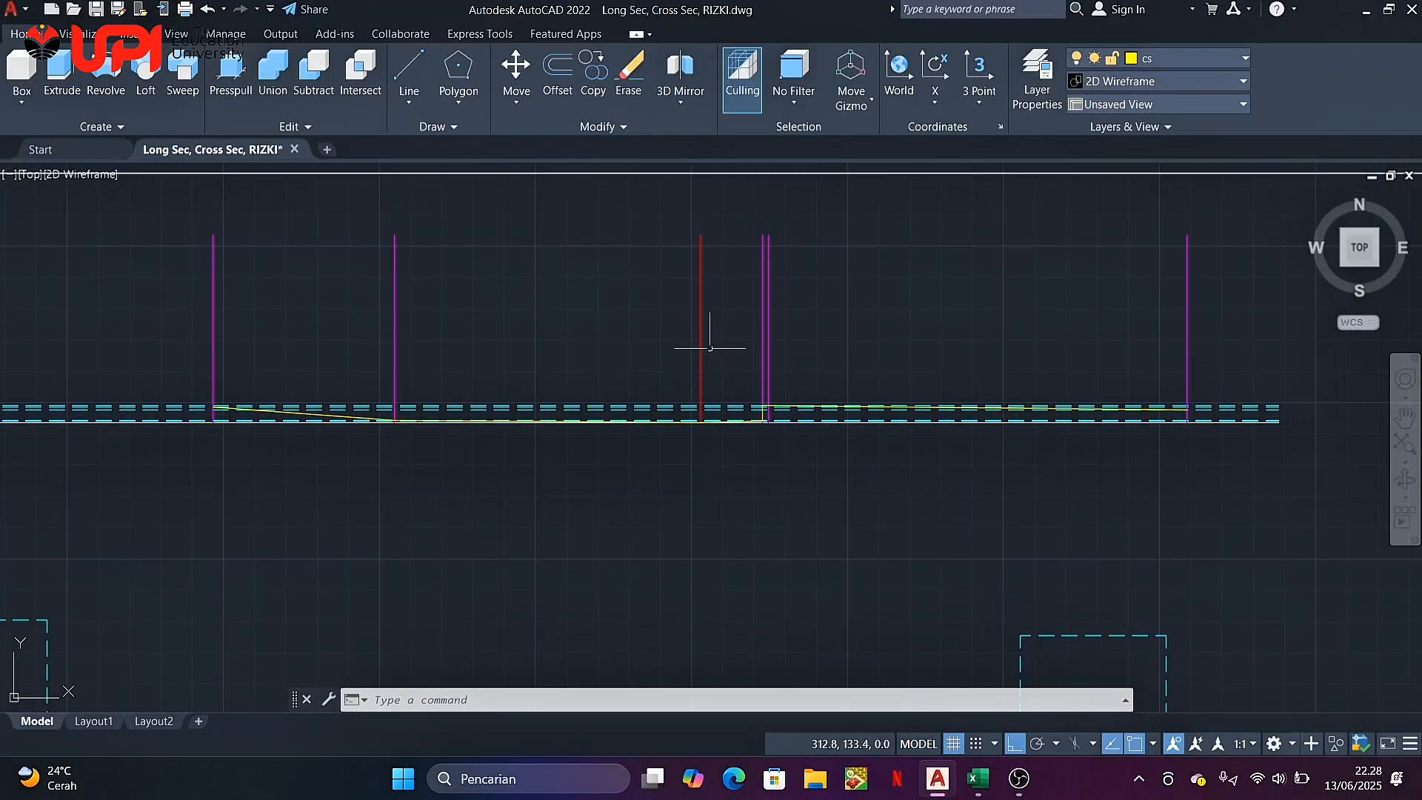
pyautogui.scroll(-2, 697, 353)
pyautogui.moveTo(633, 506); pyautogui.dragTo(676, 231, button='middle')
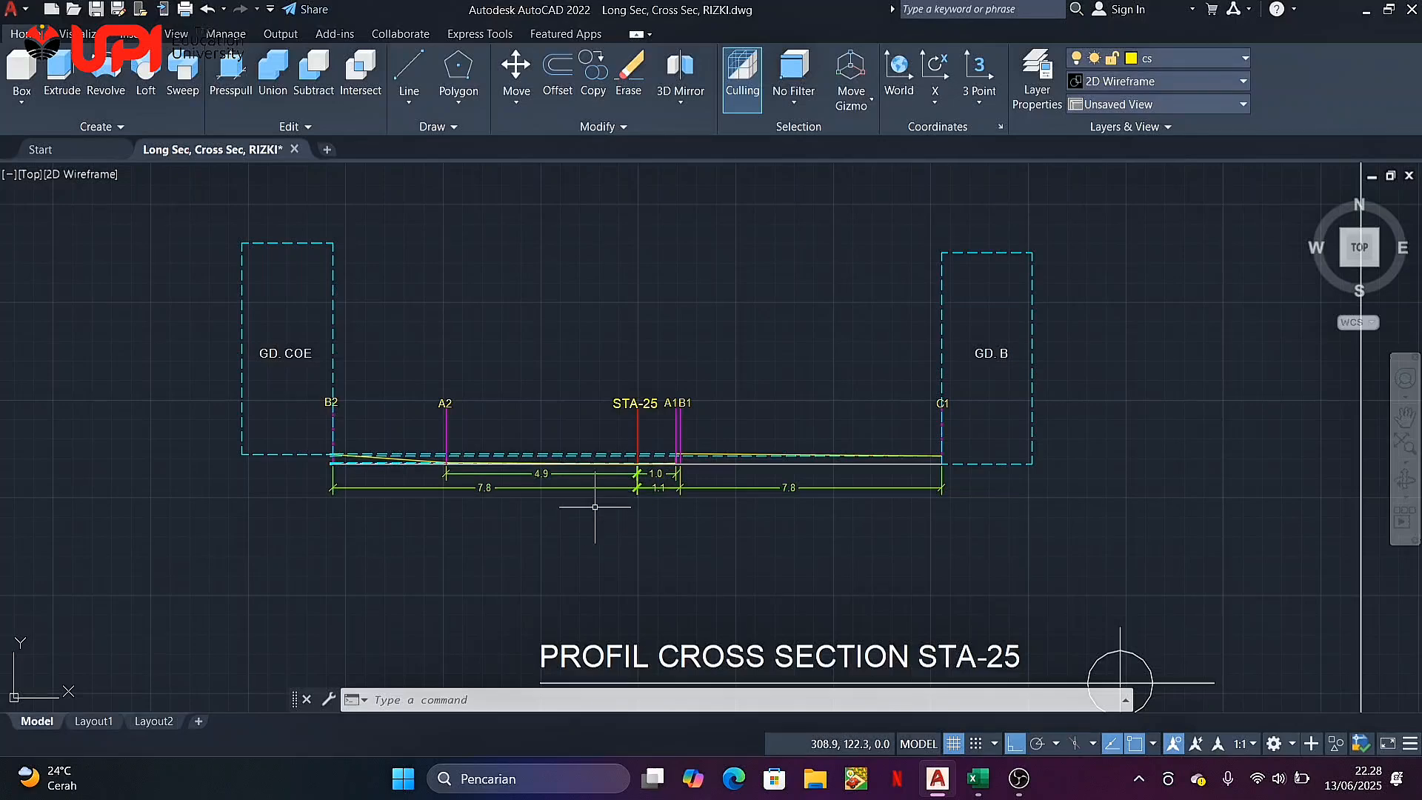
pyautogui.scroll(2, 501, 504)
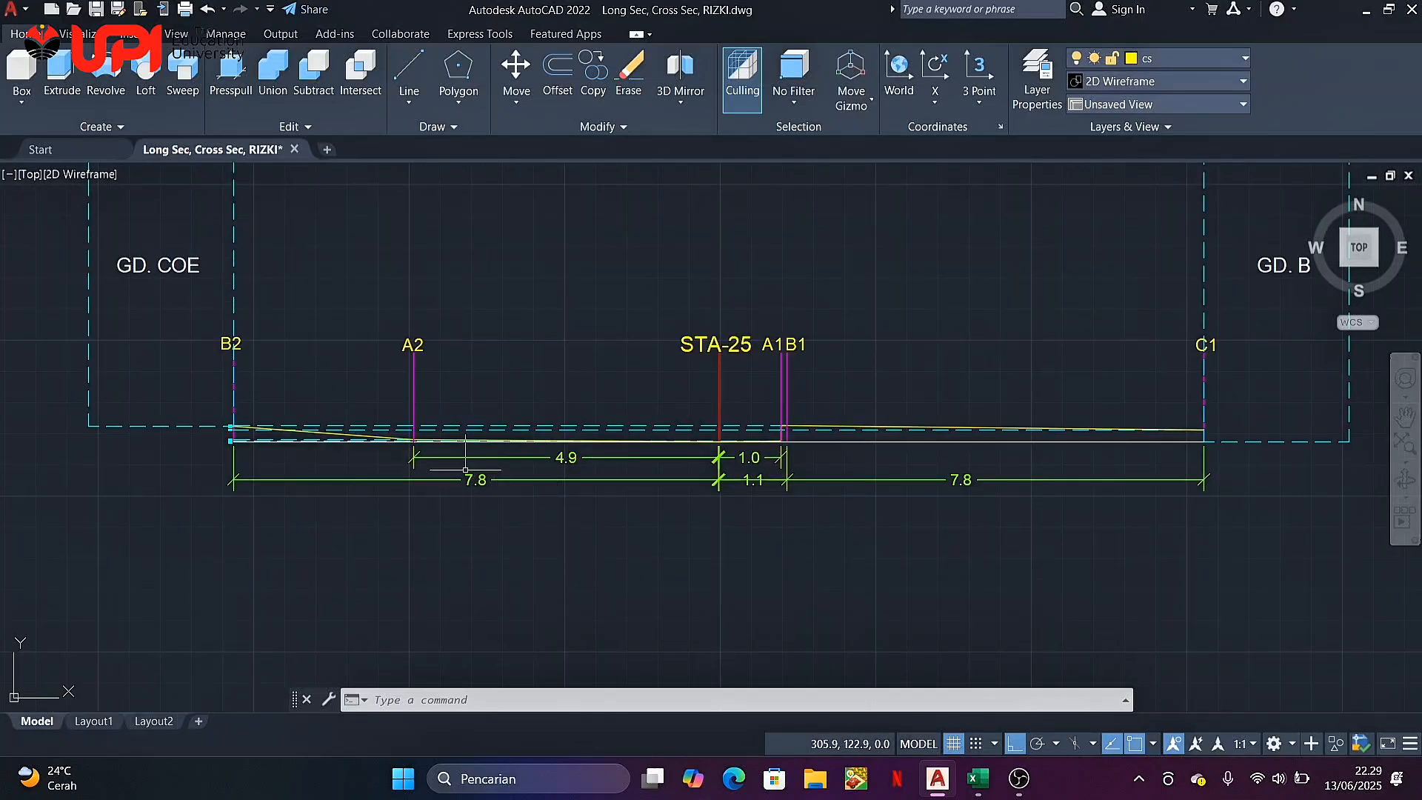
pyautogui.scroll(-3, 663, 405)
pyautogui.moveTo(714, 366); pyautogui.dragTo(632, 434, button='middle')
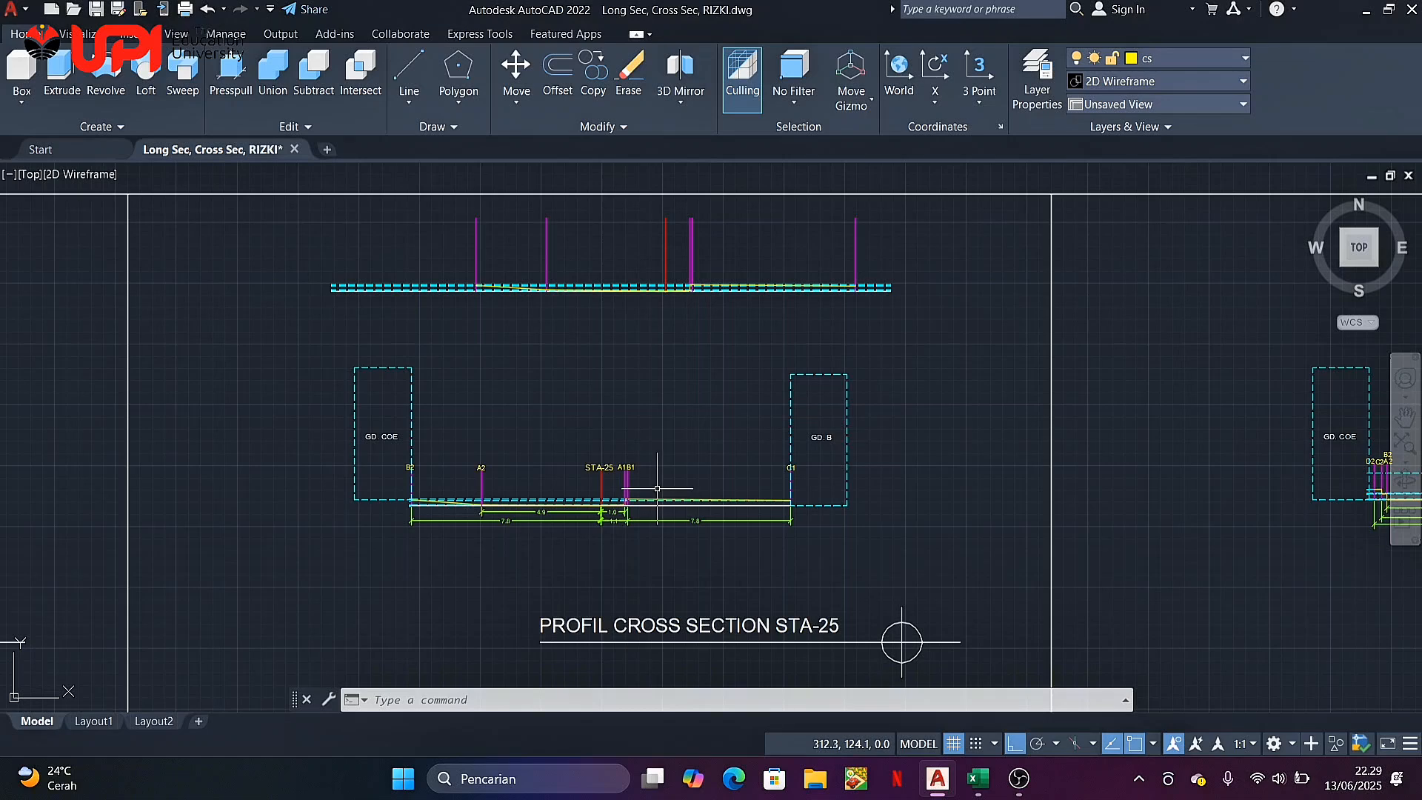
pyautogui.scroll(4, 592, 510)
pyautogui.moveTo(540, 517); pyautogui.dragTo(646, 499, button='middle')
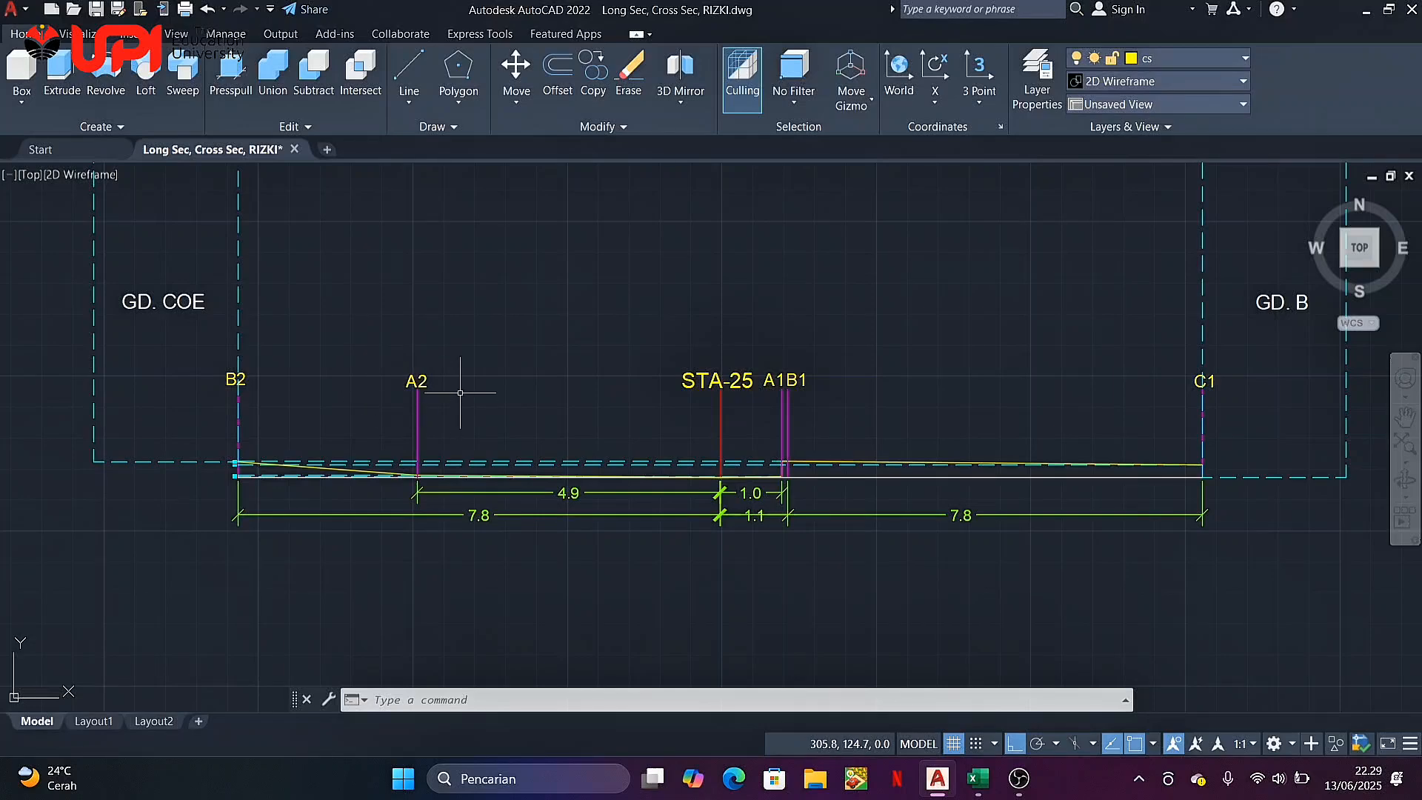
pyautogui.moveTo(689, 406); pyautogui.dragTo(623, 430, button='middle')
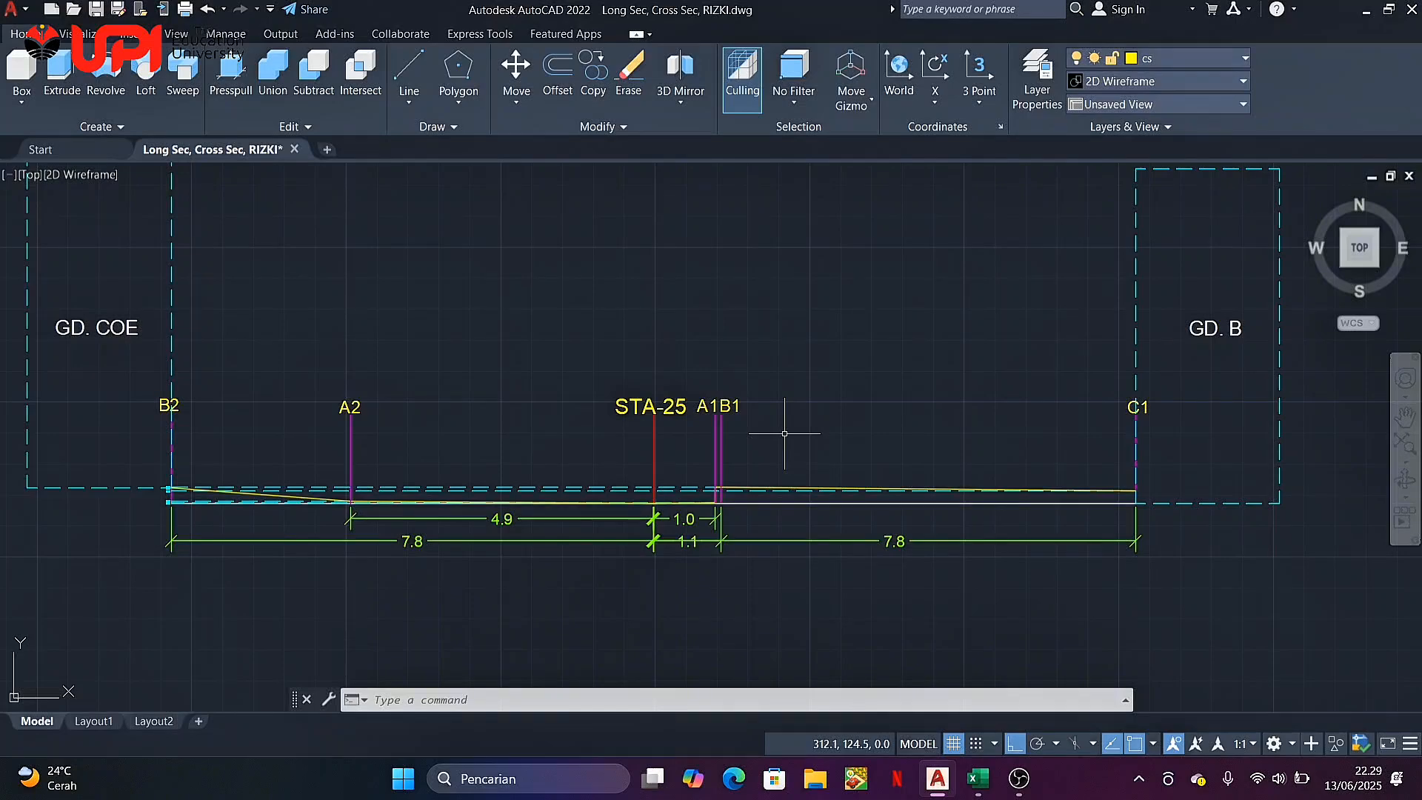
pyautogui.scroll(-2, 766, 430)
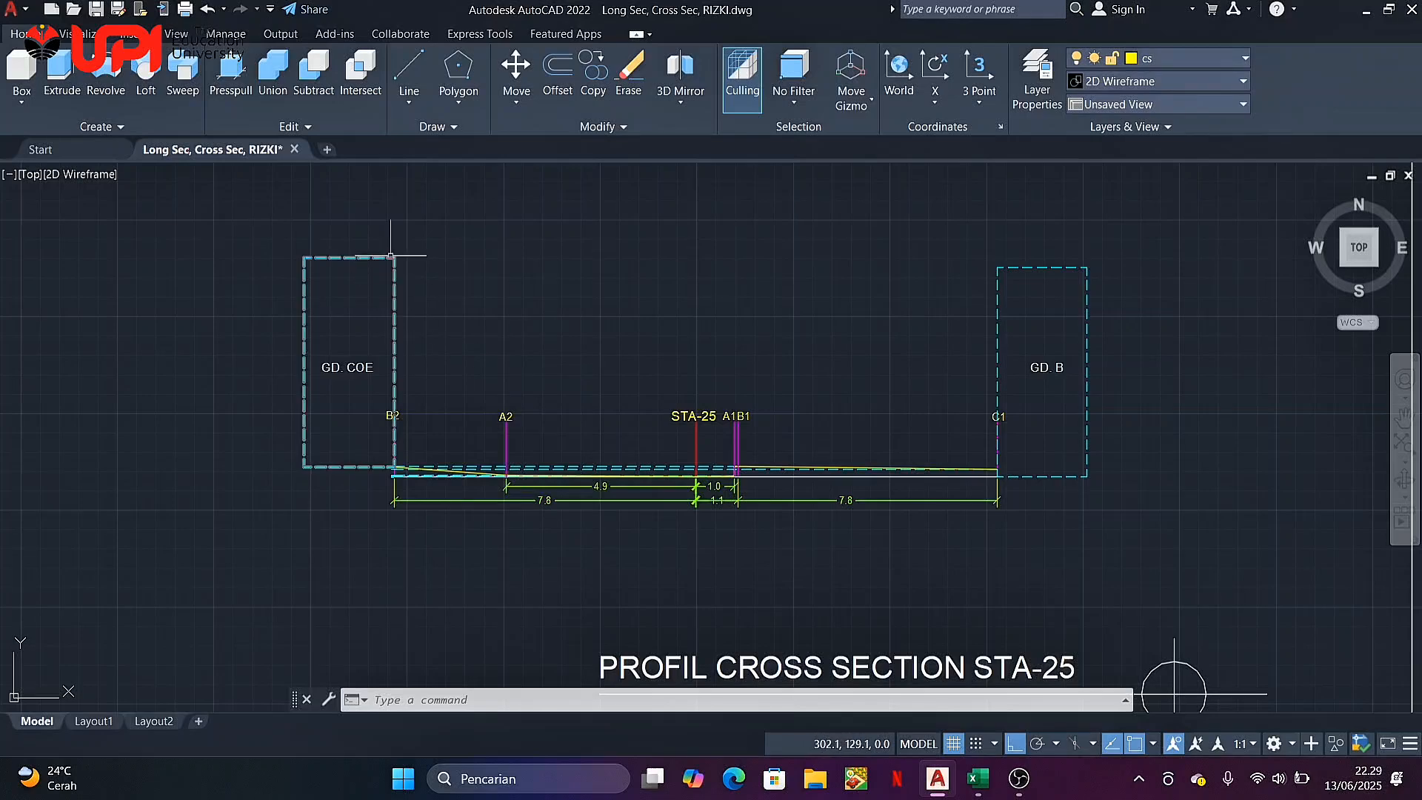
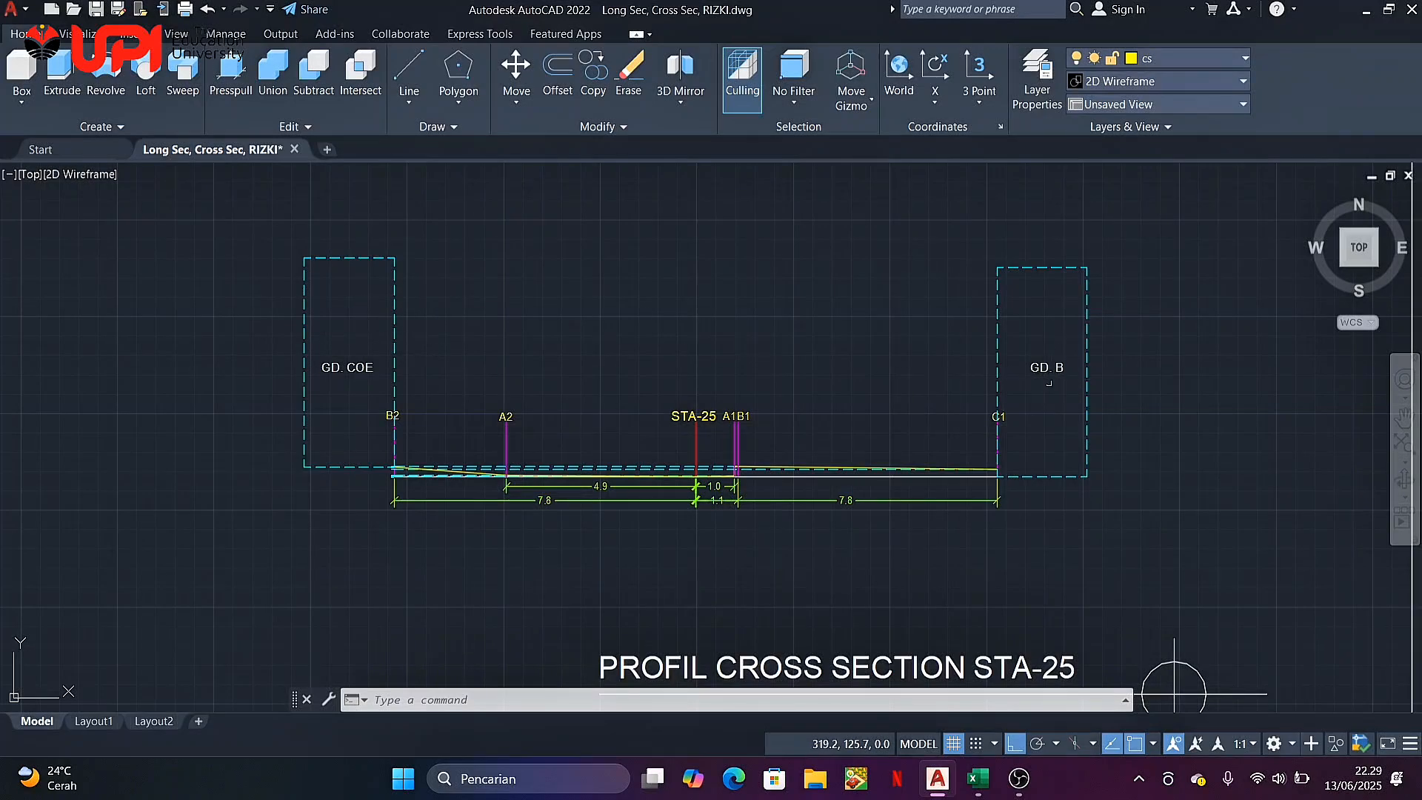
# Examine the site plan between Gedung COE and Gedung B, and compare it with the building outlines in the STA-25 cross section
pyautogui.scroll(-10, 835, 358)
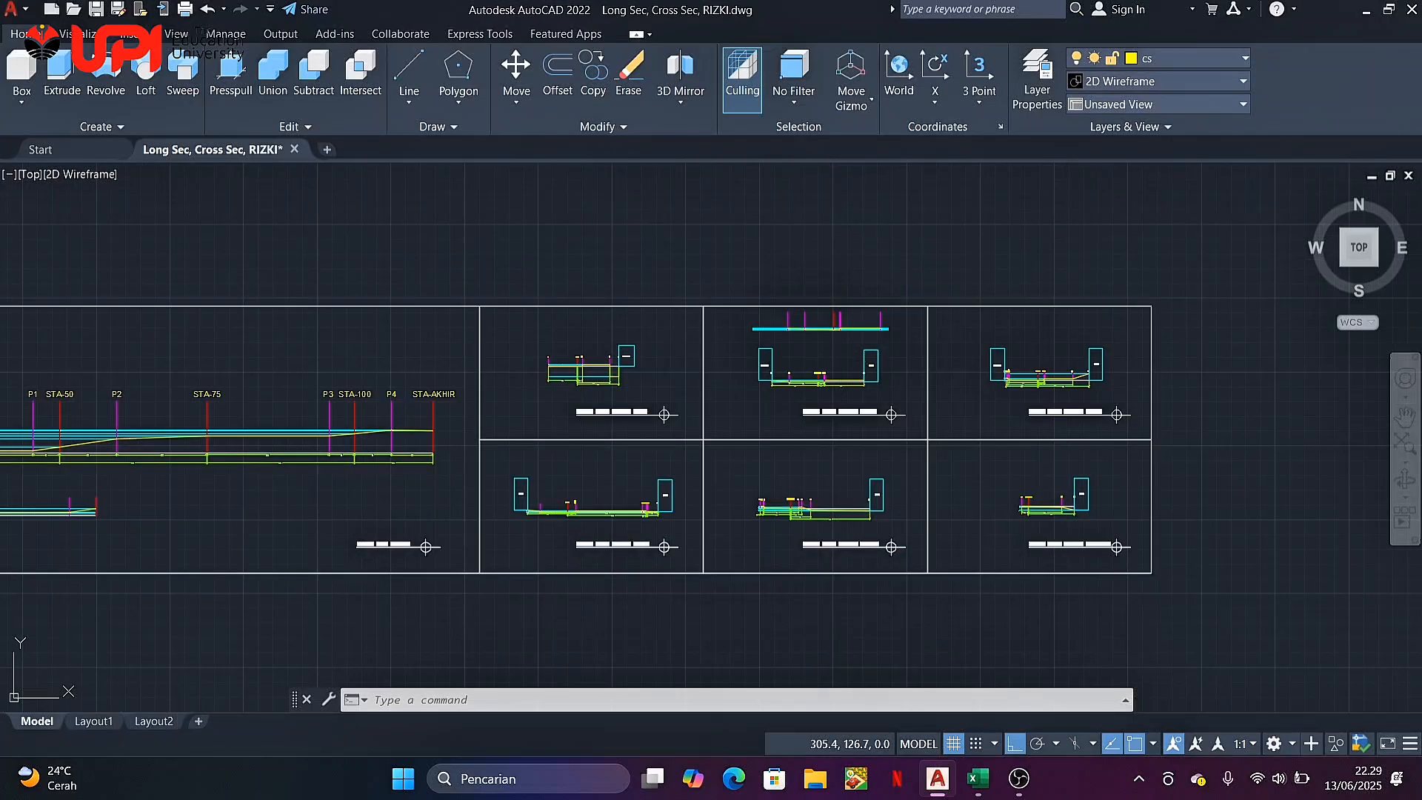
pyautogui.scroll(10, 555, 441)
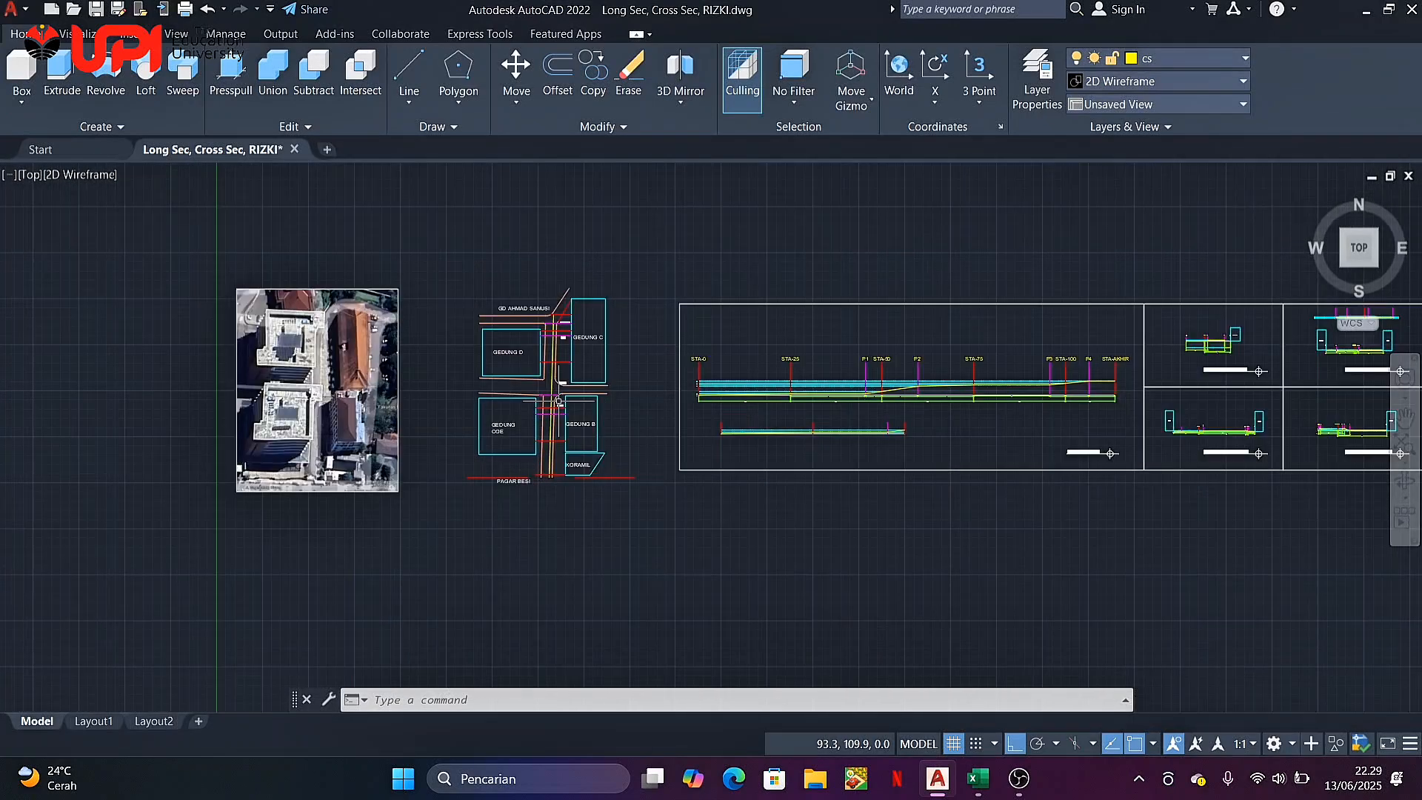
pyautogui.scroll(2, 546, 463)
pyautogui.moveTo(546, 465); pyautogui.dragTo(617, 361, button='middle')
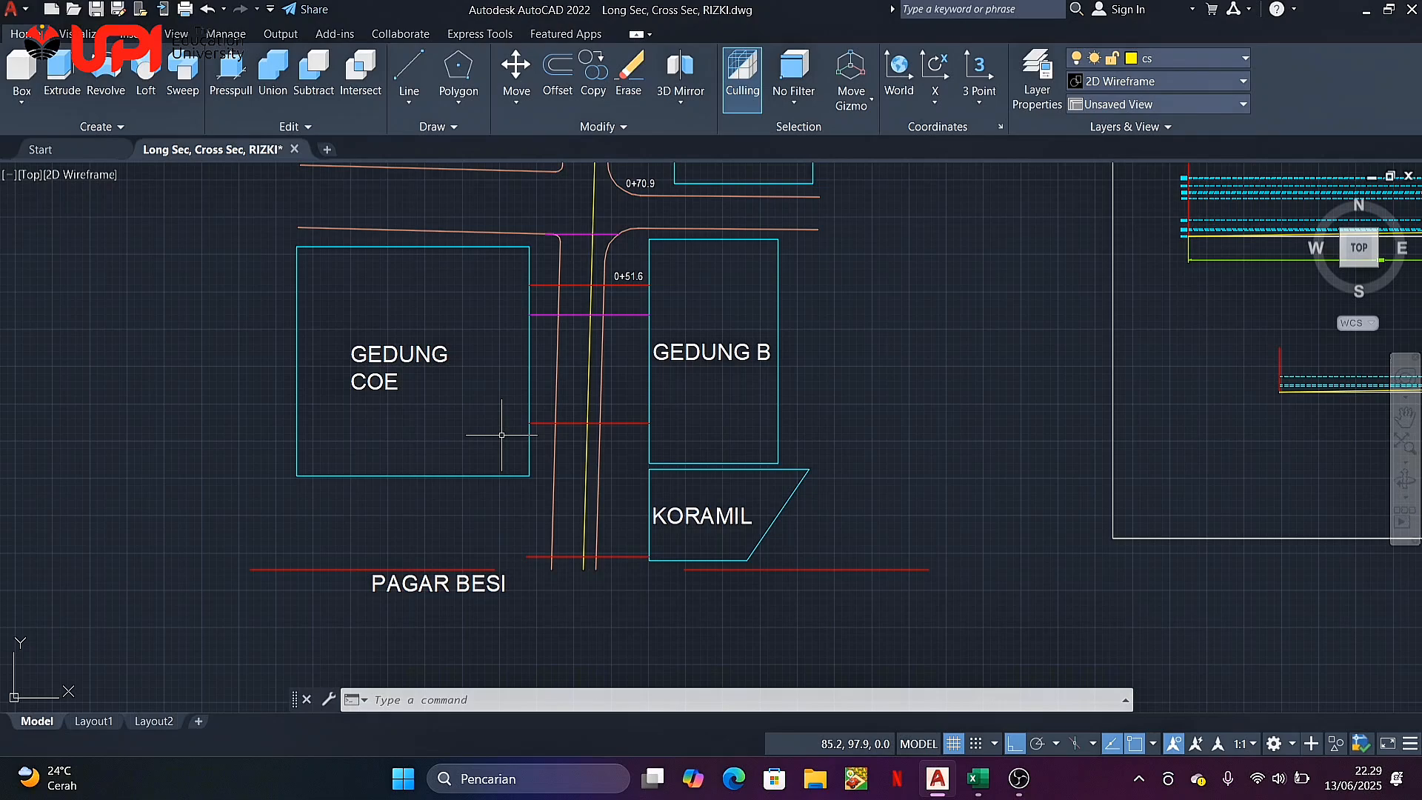
pyautogui.scroll(-8, 501, 435)
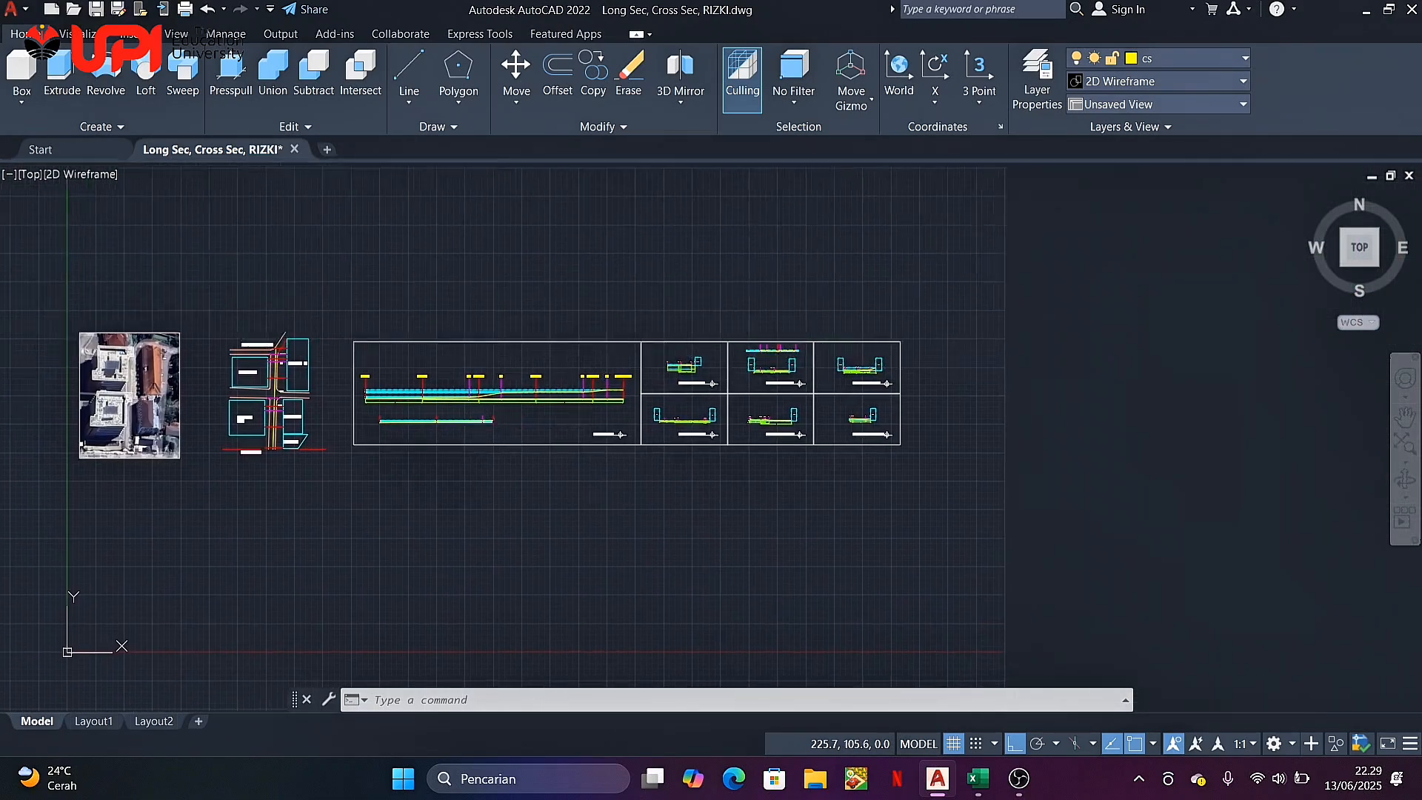
pyautogui.scroll(8, 782, 360)
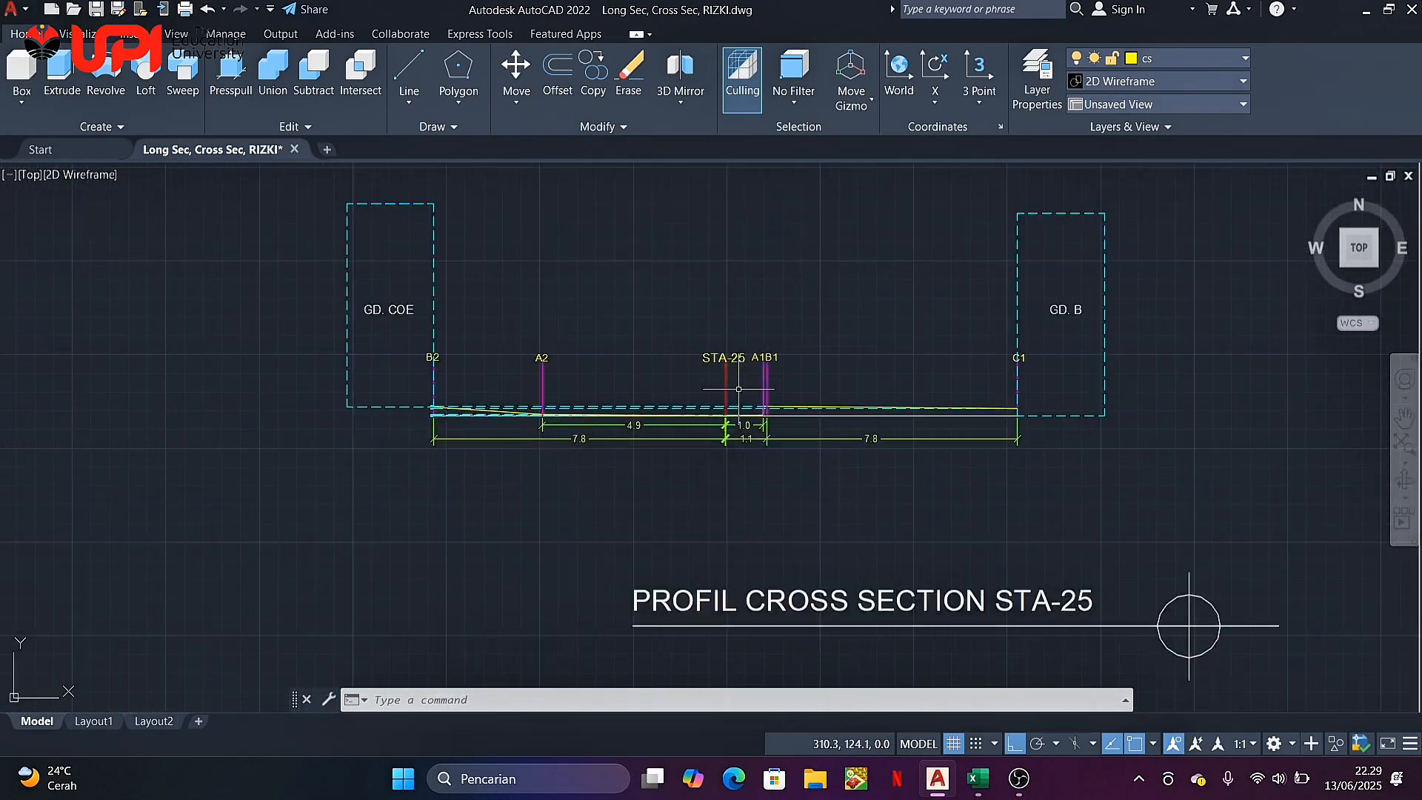
pyautogui.scroll(2, 770, 367)
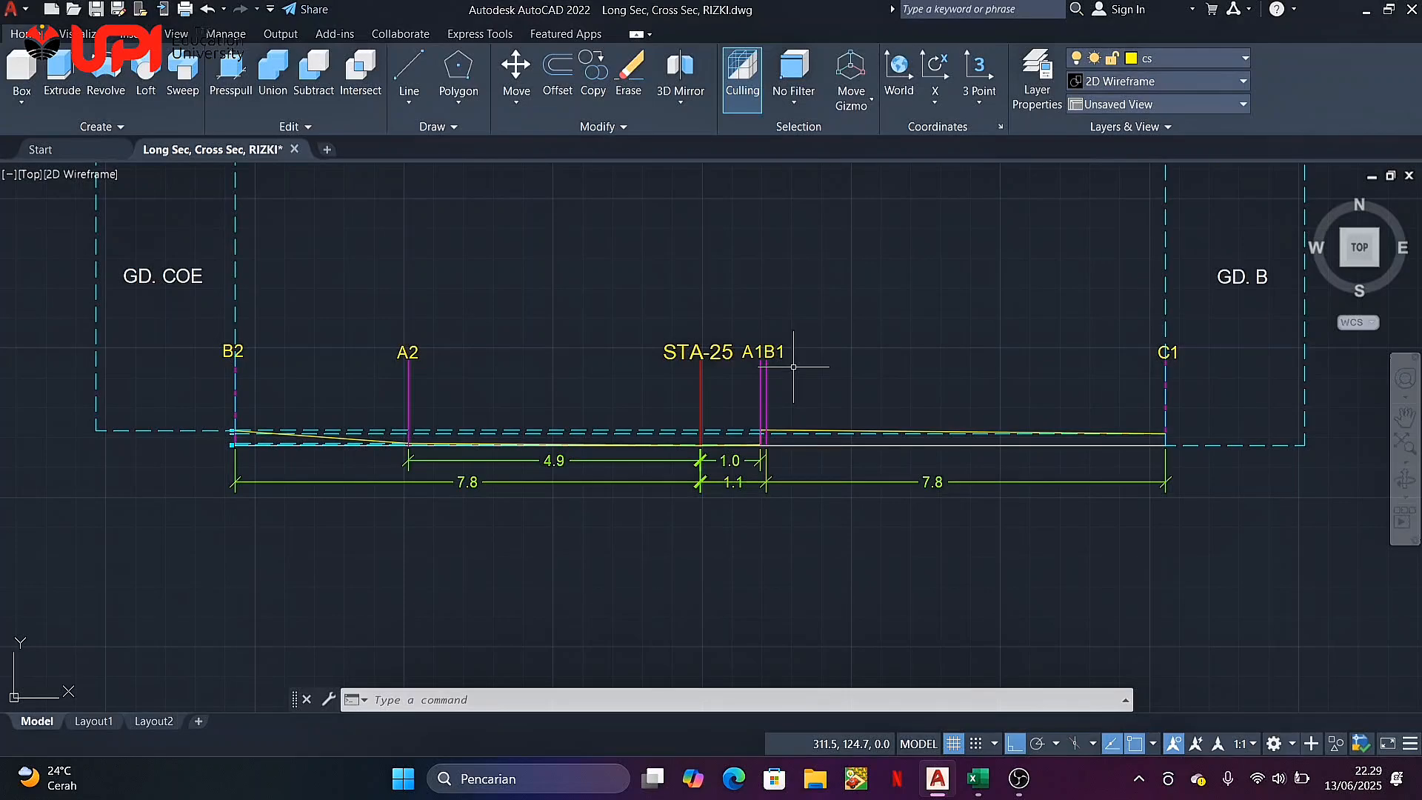
pyautogui.scroll(-2, 861, 486)
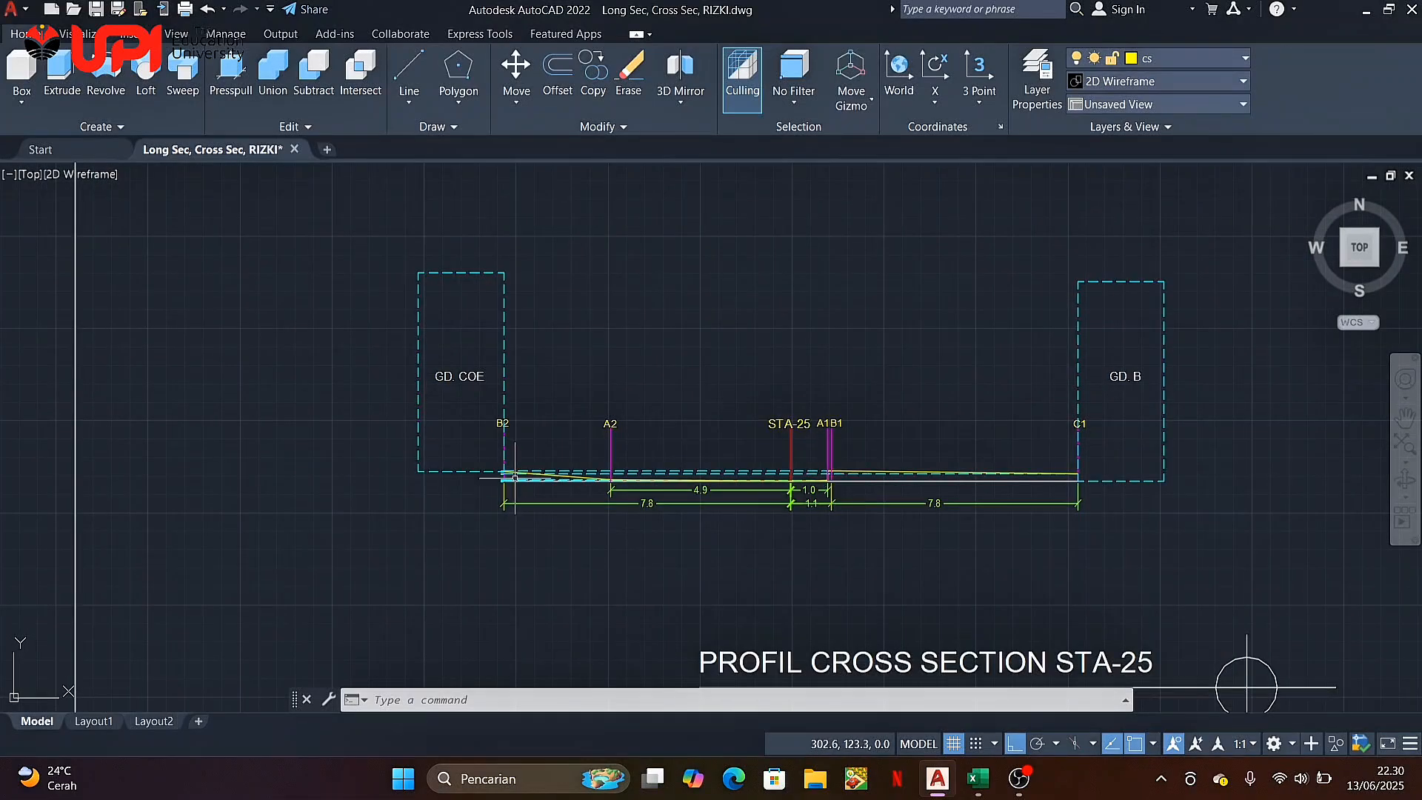
pyautogui.scroll(4, 794, 456)
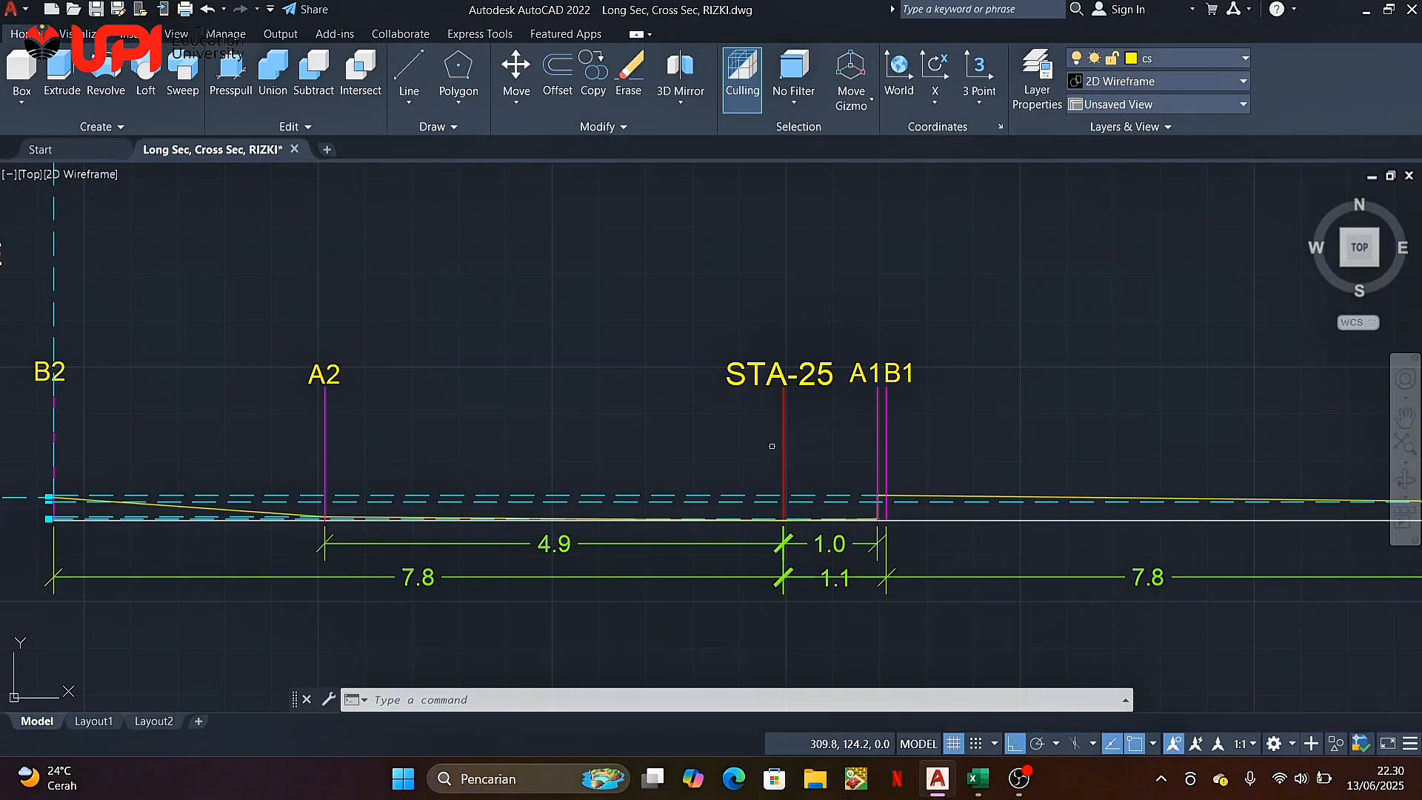
pyautogui.scroll(-3, 783, 445)
pyautogui.scroll(-2, 781, 442)
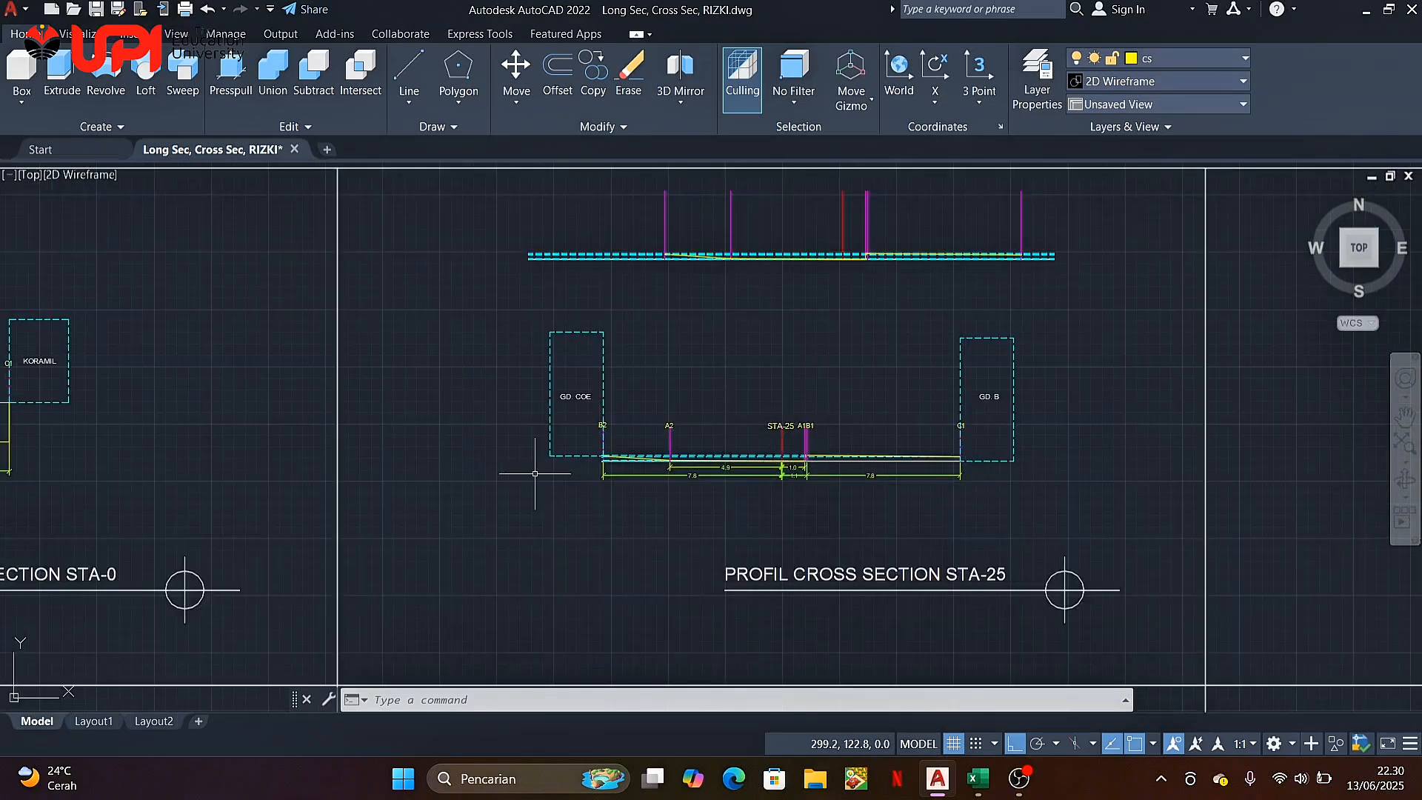
# Inspect the long section's level line that meets the ground profile at STA-50
pyautogui.scroll(-2, 534, 476)
pyautogui.moveTo(456, 487); pyautogui.dragTo(980, 422, button='middle')
pyautogui.scroll(-2, 942, 423)
pyautogui.moveTo(478, 476); pyautogui.dragTo(1058, 425, button='middle')
pyautogui.moveTo(589, 421); pyautogui.dragTo(788, 398, button='middle')
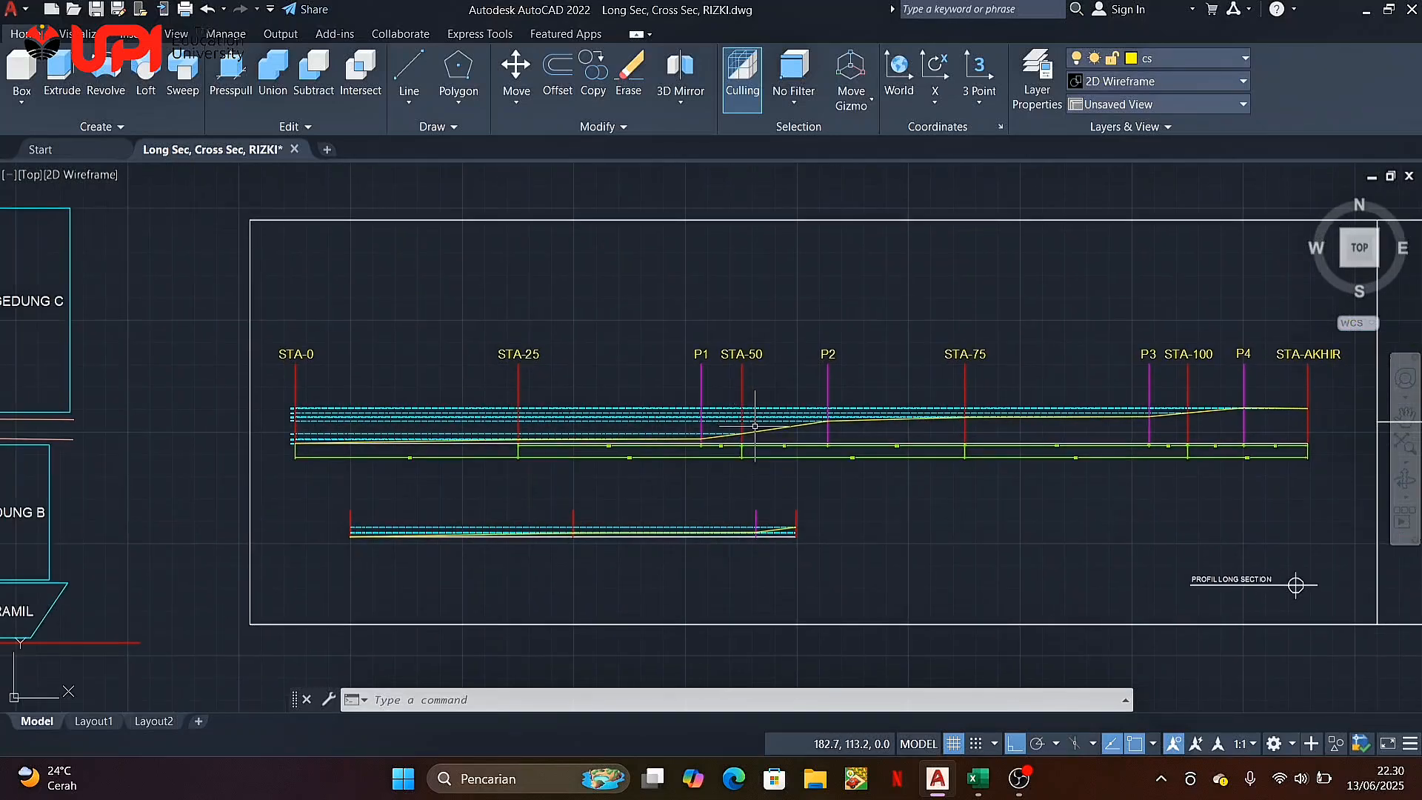
pyautogui.scroll(6, 757, 433)
pyautogui.click(618, 448)
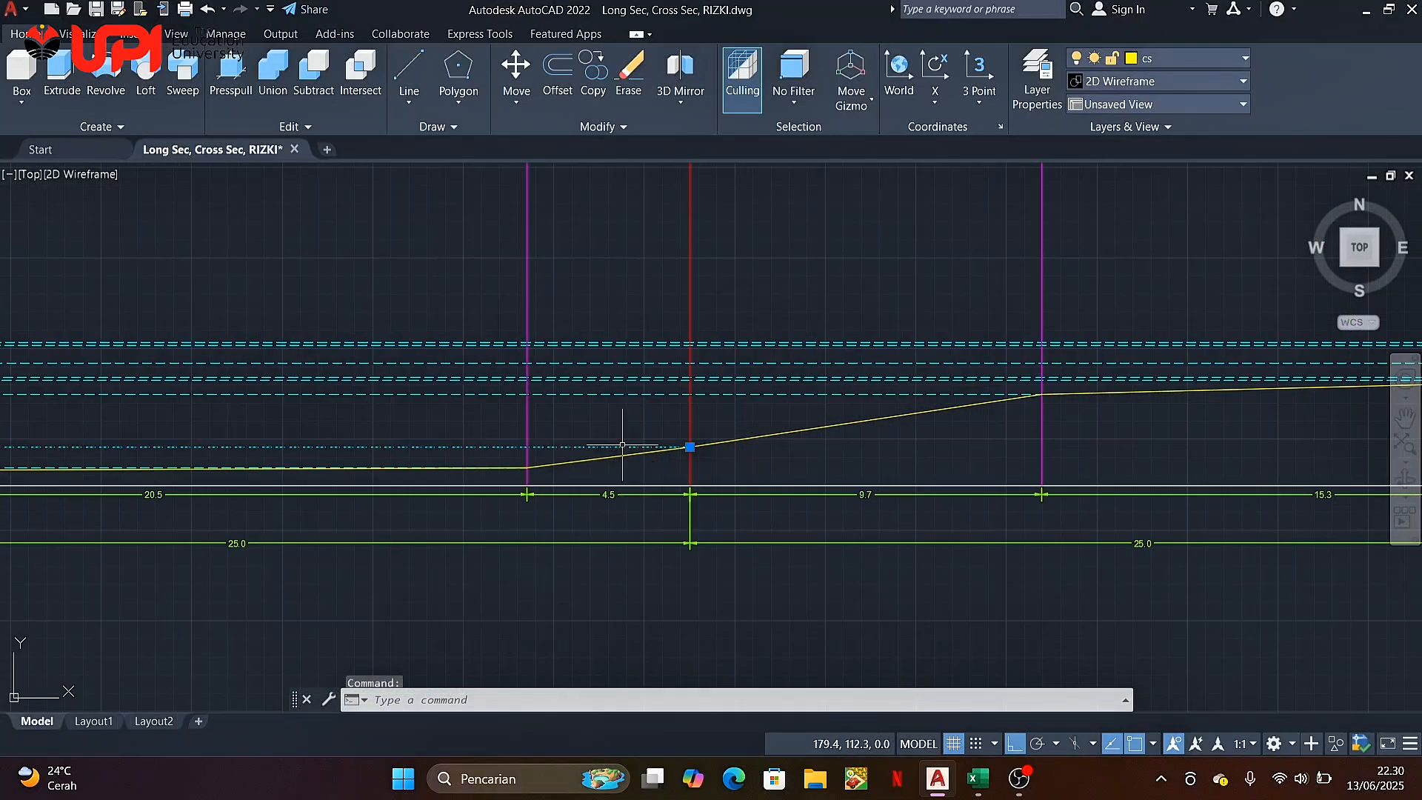
pyautogui.scroll(-4, 622, 445)
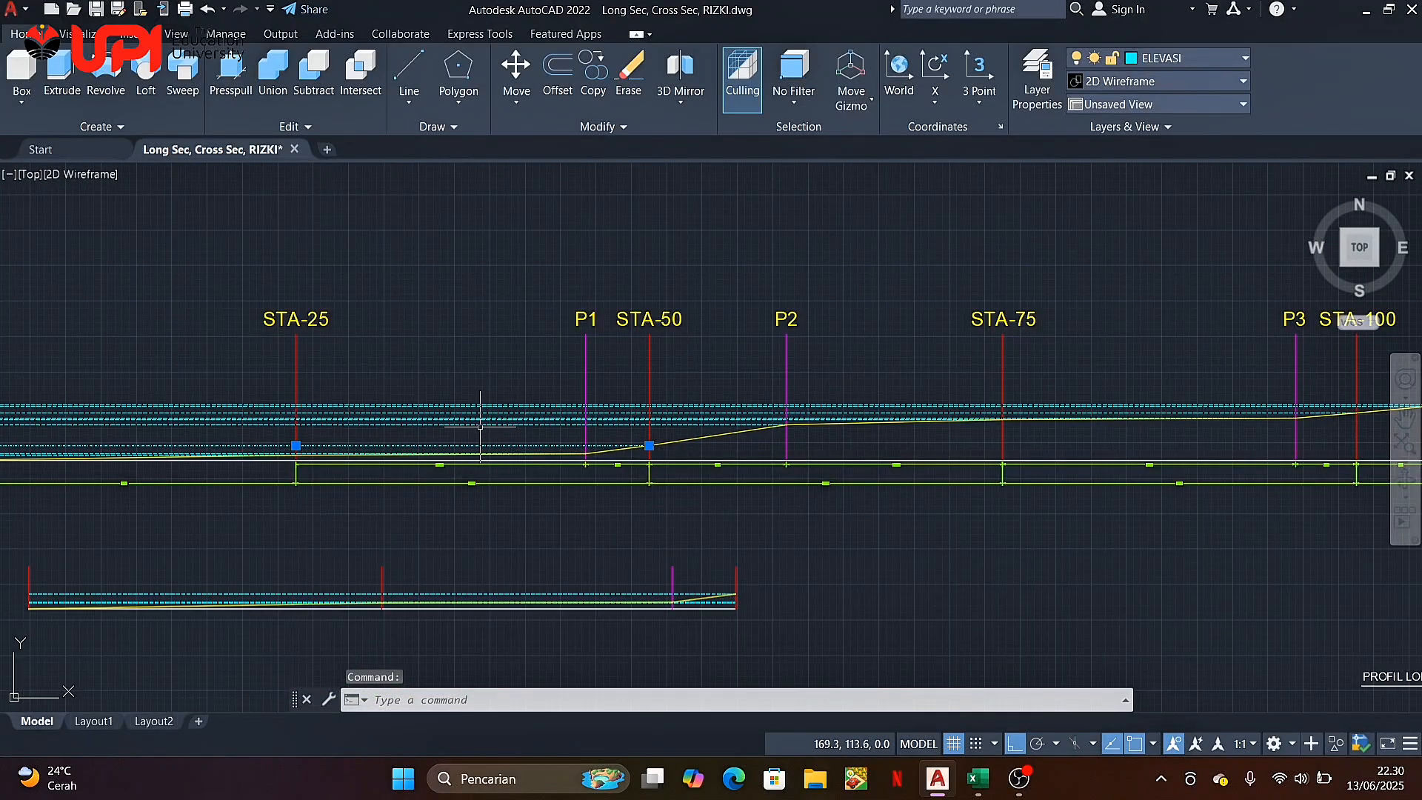
pyautogui.press('Escape')
# Trace the long section's level line from STA-25 back to its elevation label at STA-0
pyautogui.moveTo(404, 452); pyautogui.dragTo(776, 448, button='middle')
pyautogui.scroll(5, 772, 448)
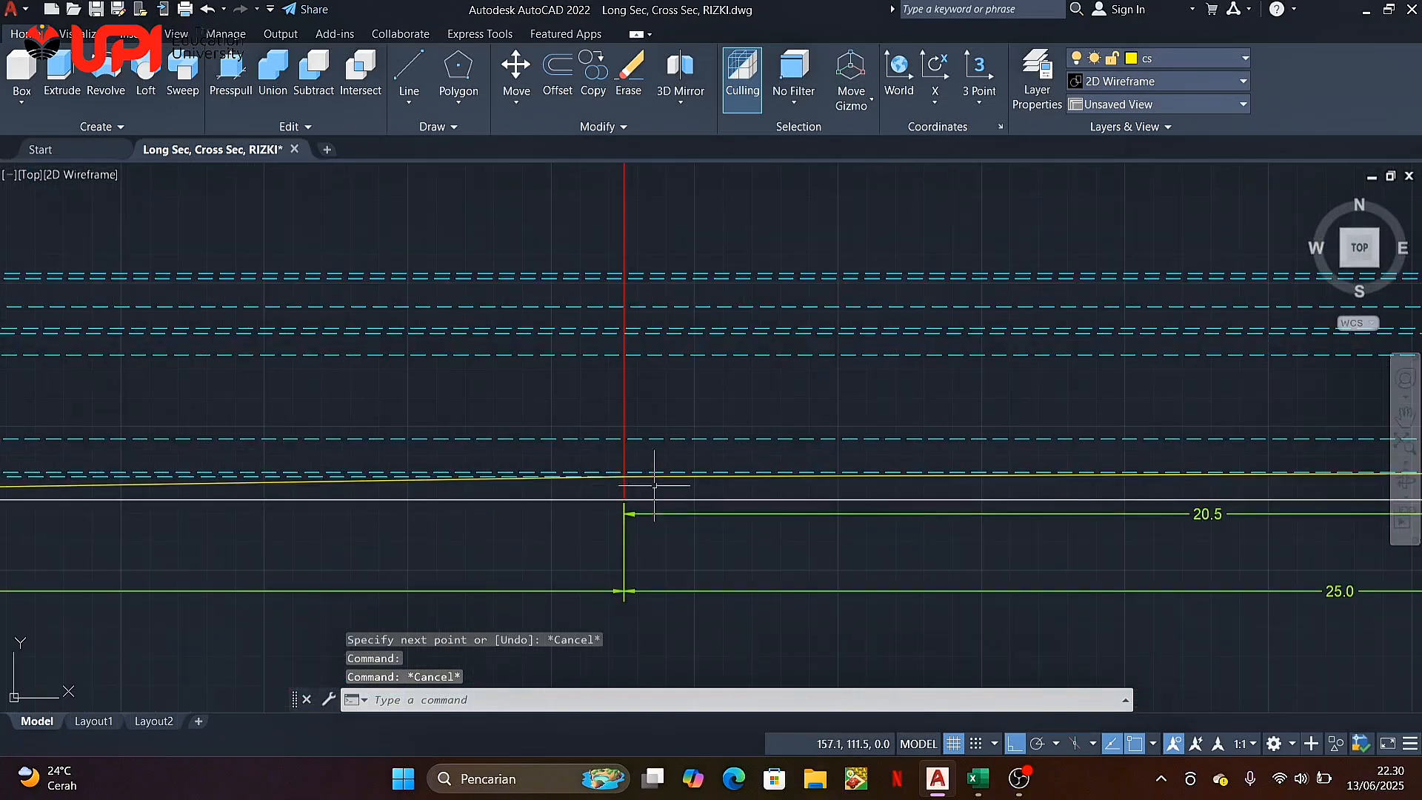
pyautogui.scroll(3, 622, 488)
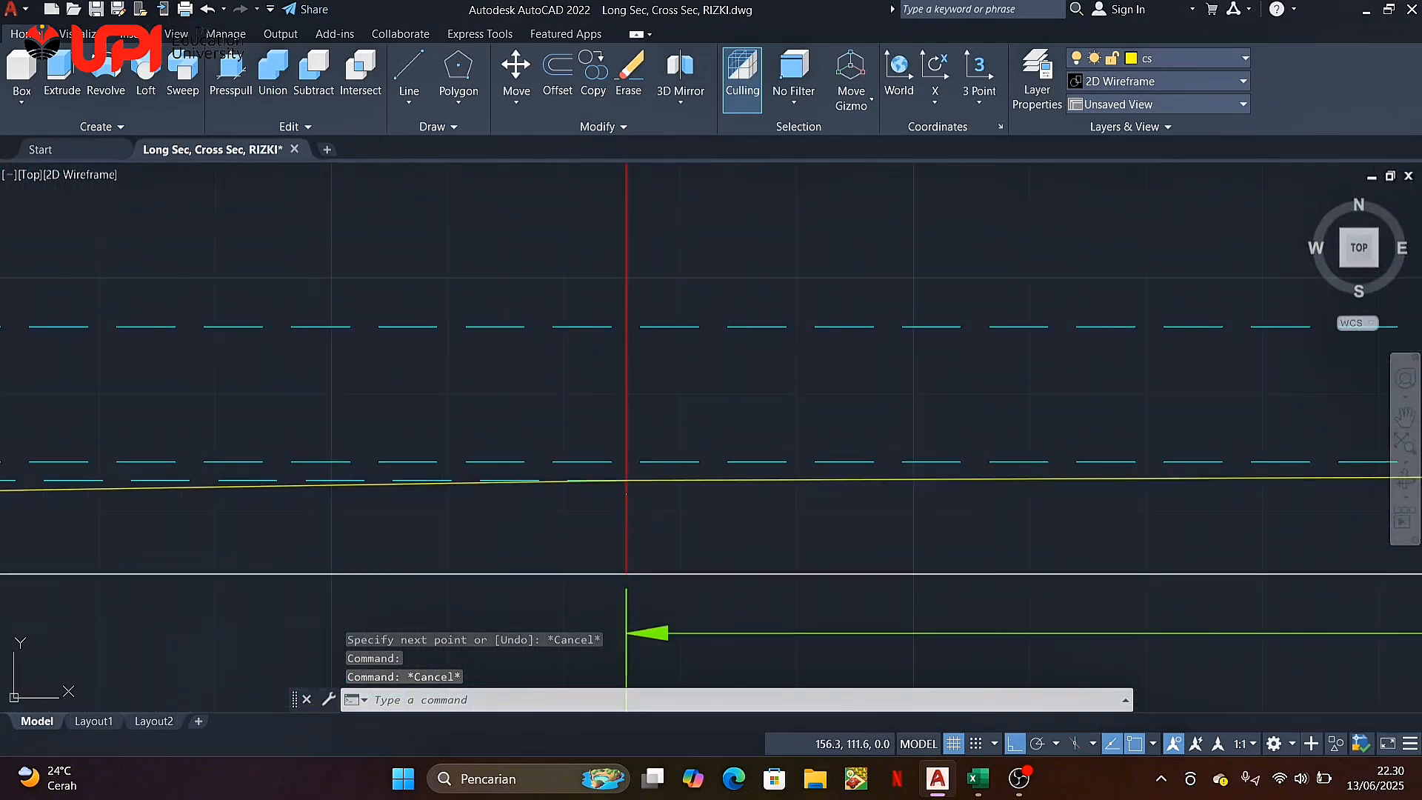
pyautogui.click(511, 474)
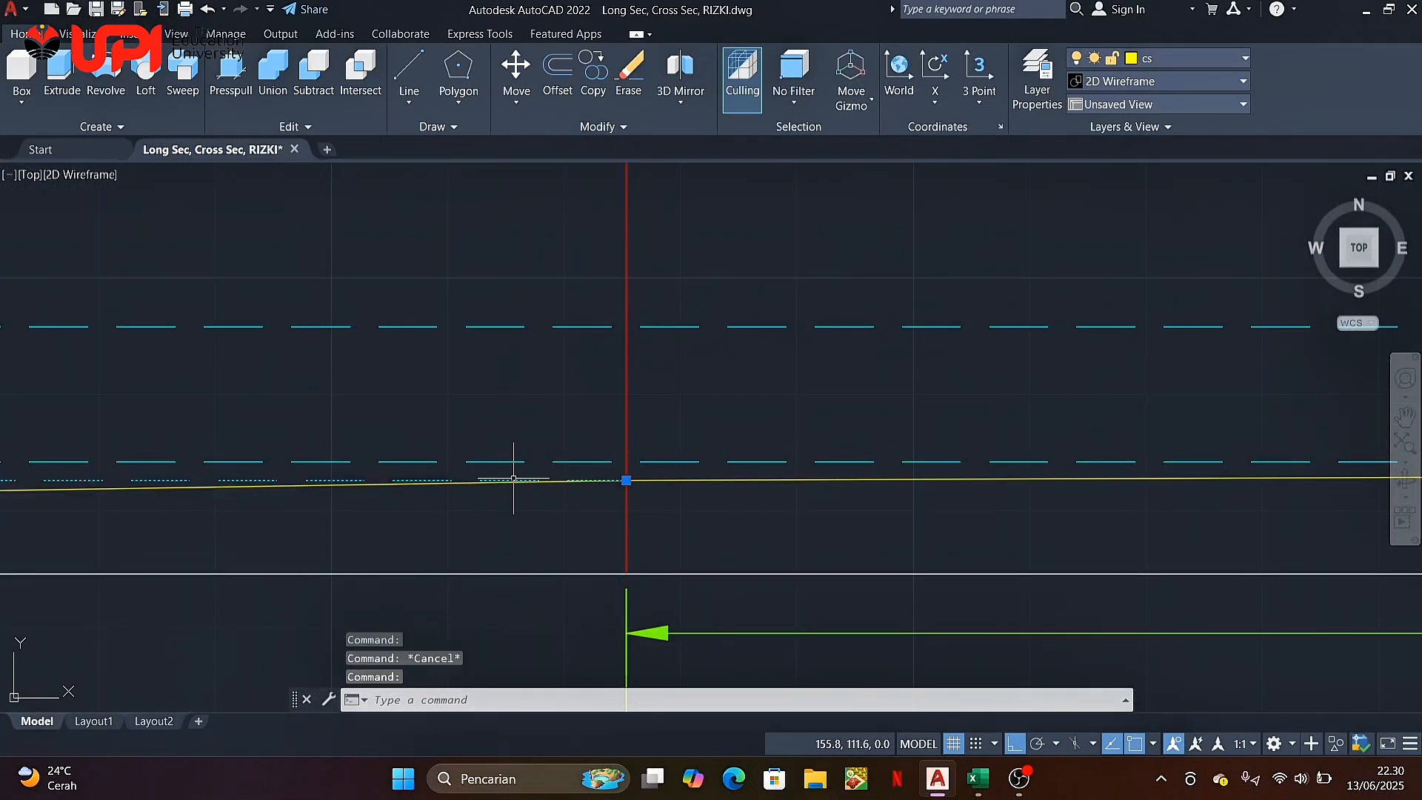
pyautogui.scroll(-3, 512, 474)
pyautogui.moveTo(581, 471); pyautogui.dragTo(1125, 464, button='middle')
pyautogui.scroll(-5, 1125, 464)
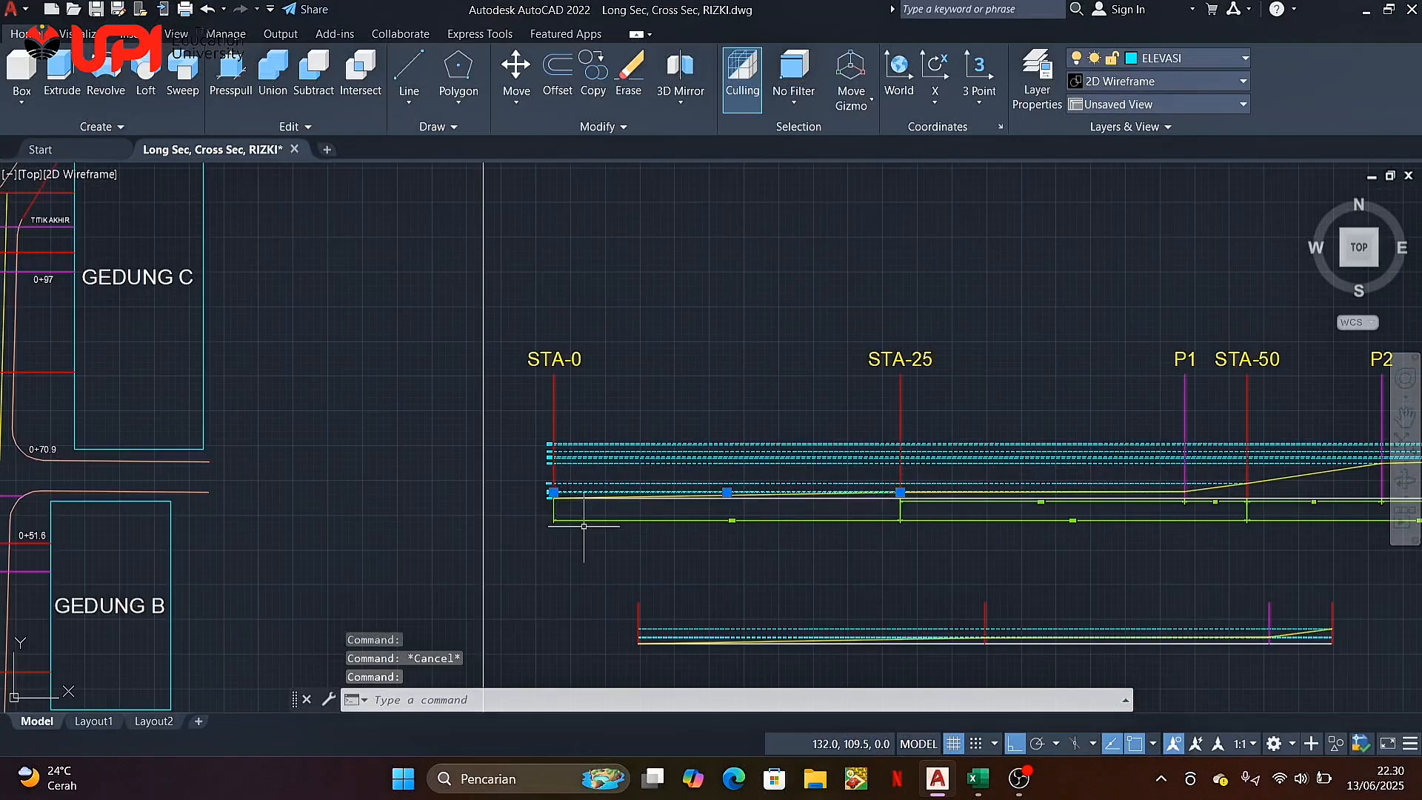
pyautogui.scroll(5, 545, 528)
pyautogui.scroll(3, 476, 442)
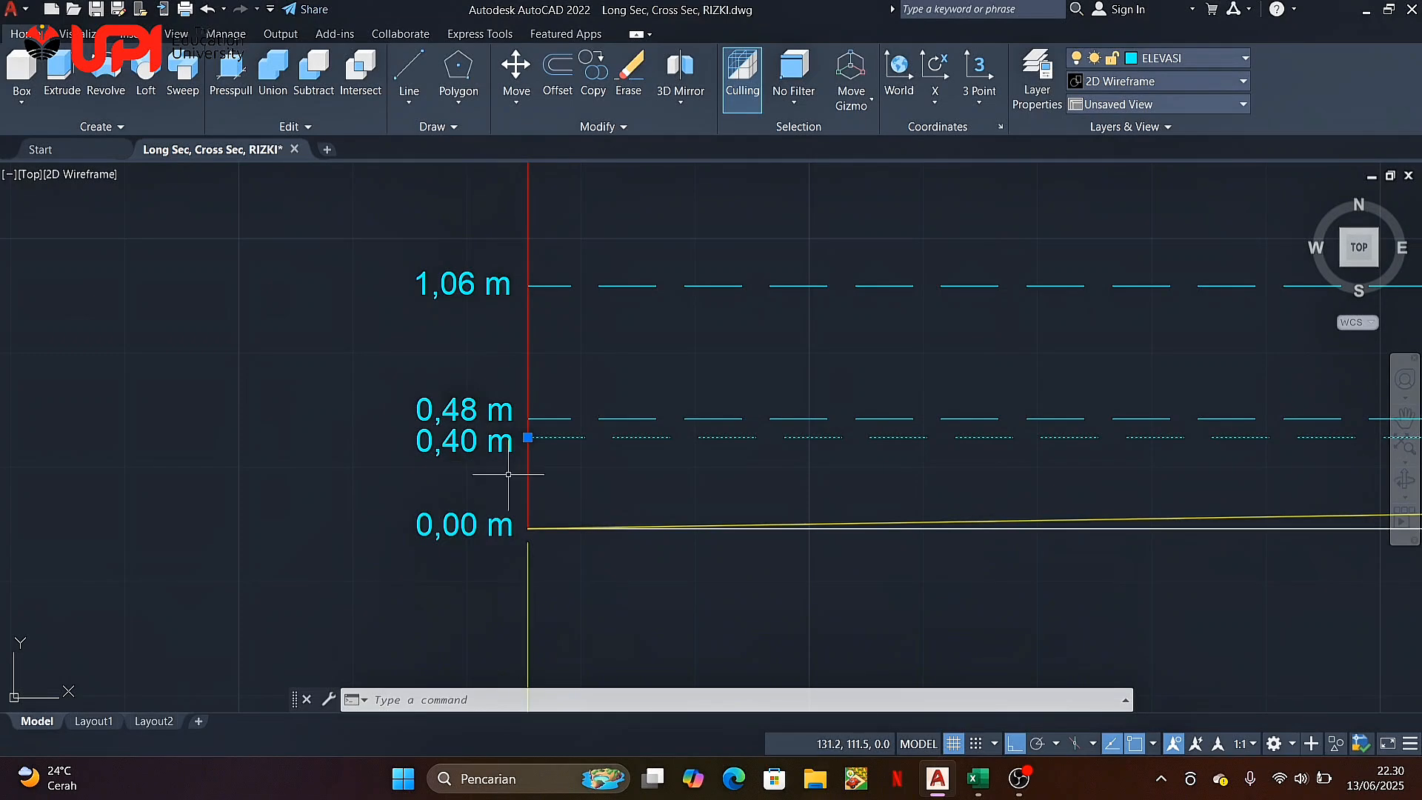
pyautogui.press('Escape')
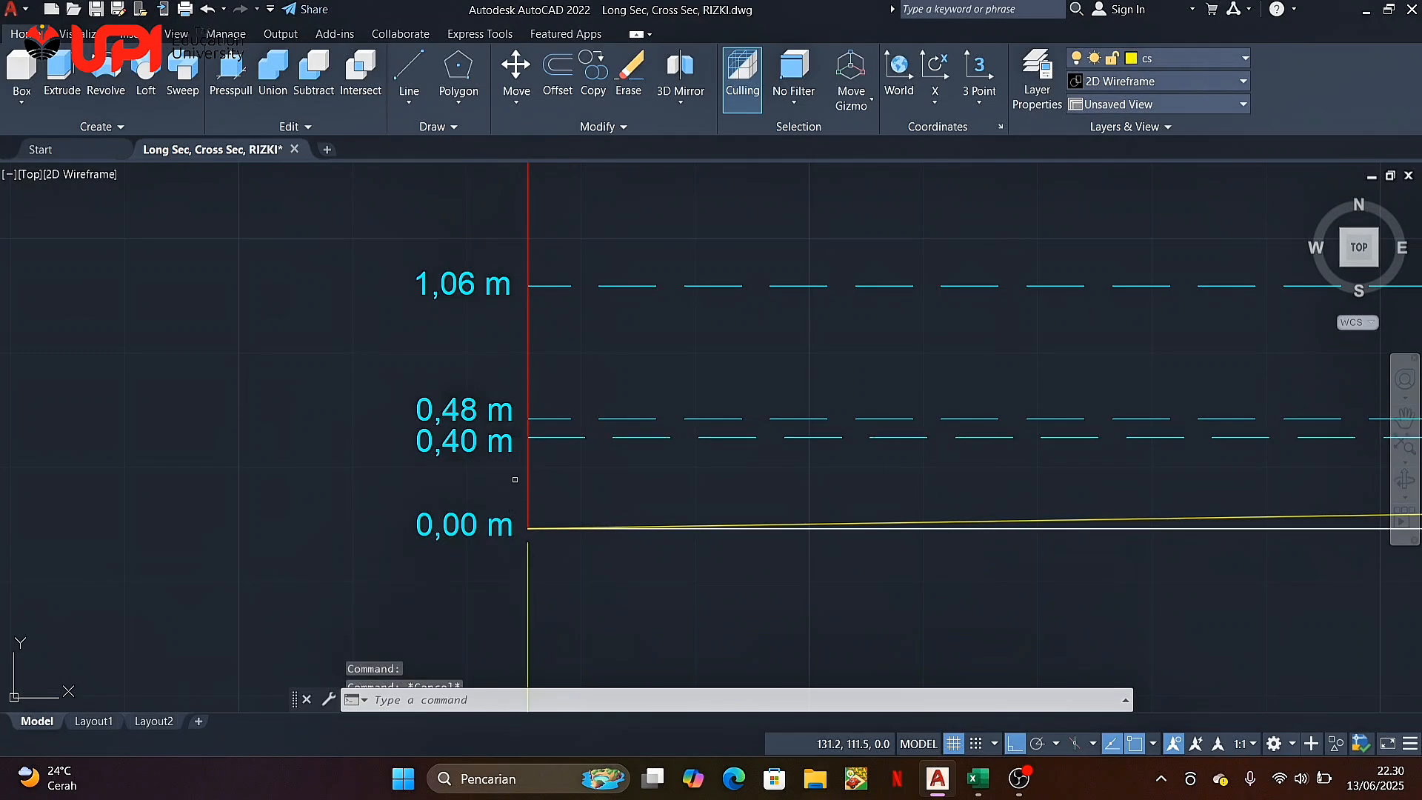
# Inspect the elevation labels at the GD. COE end of the finished STA-25 cross section
pyautogui.scroll(-6, 514, 478)
pyautogui.moveTo(904, 472); pyautogui.dragTo(155, 486, button='middle')
pyautogui.scroll(-4, 804, 489)
pyautogui.moveTo(1209, 448); pyautogui.dragTo(952, 458, button='middle')
pyautogui.scroll(8, 1189, 441)
pyautogui.scroll(4, 1032, 415)
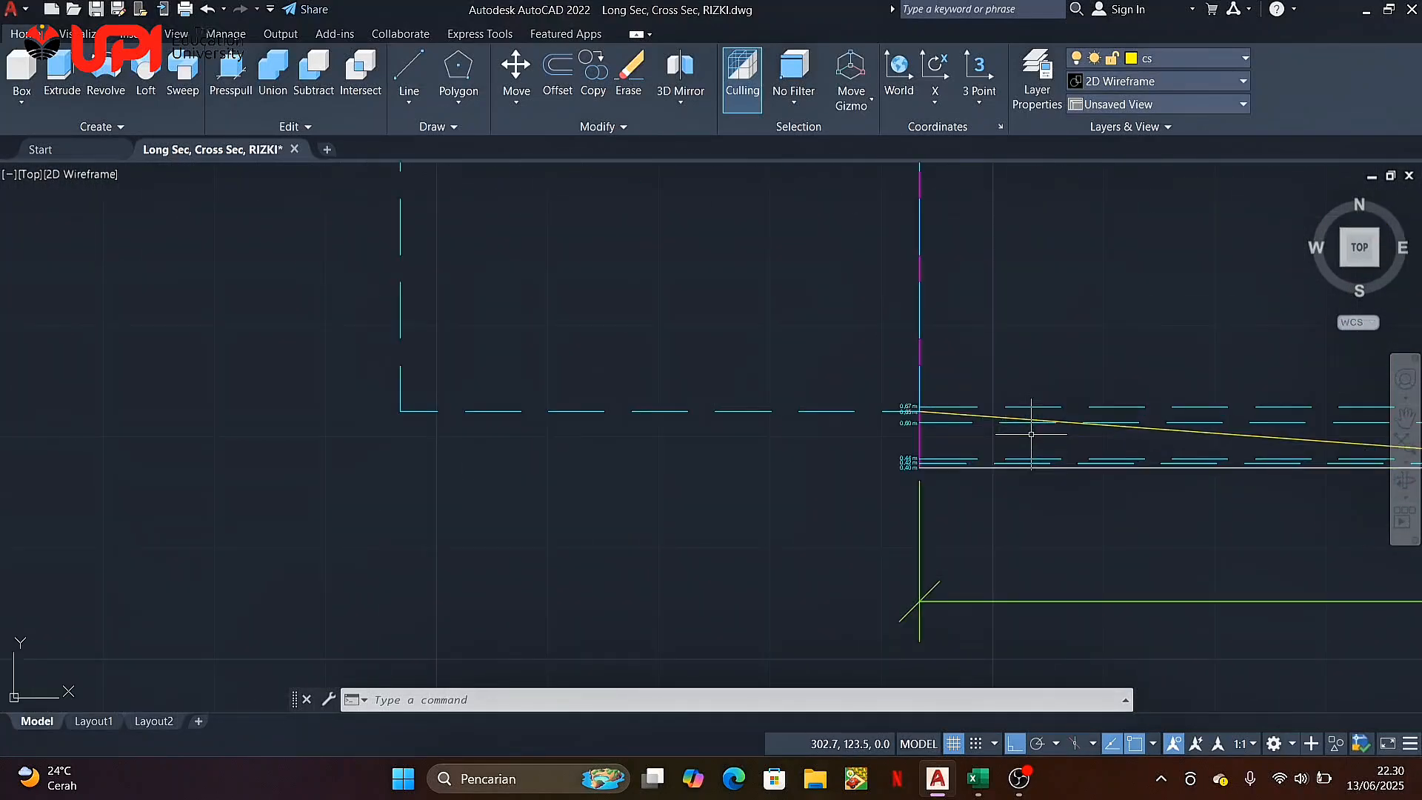
pyautogui.scroll(3, 986, 459)
pyautogui.moveTo(961, 455); pyautogui.dragTo(866, 489, button='middle')
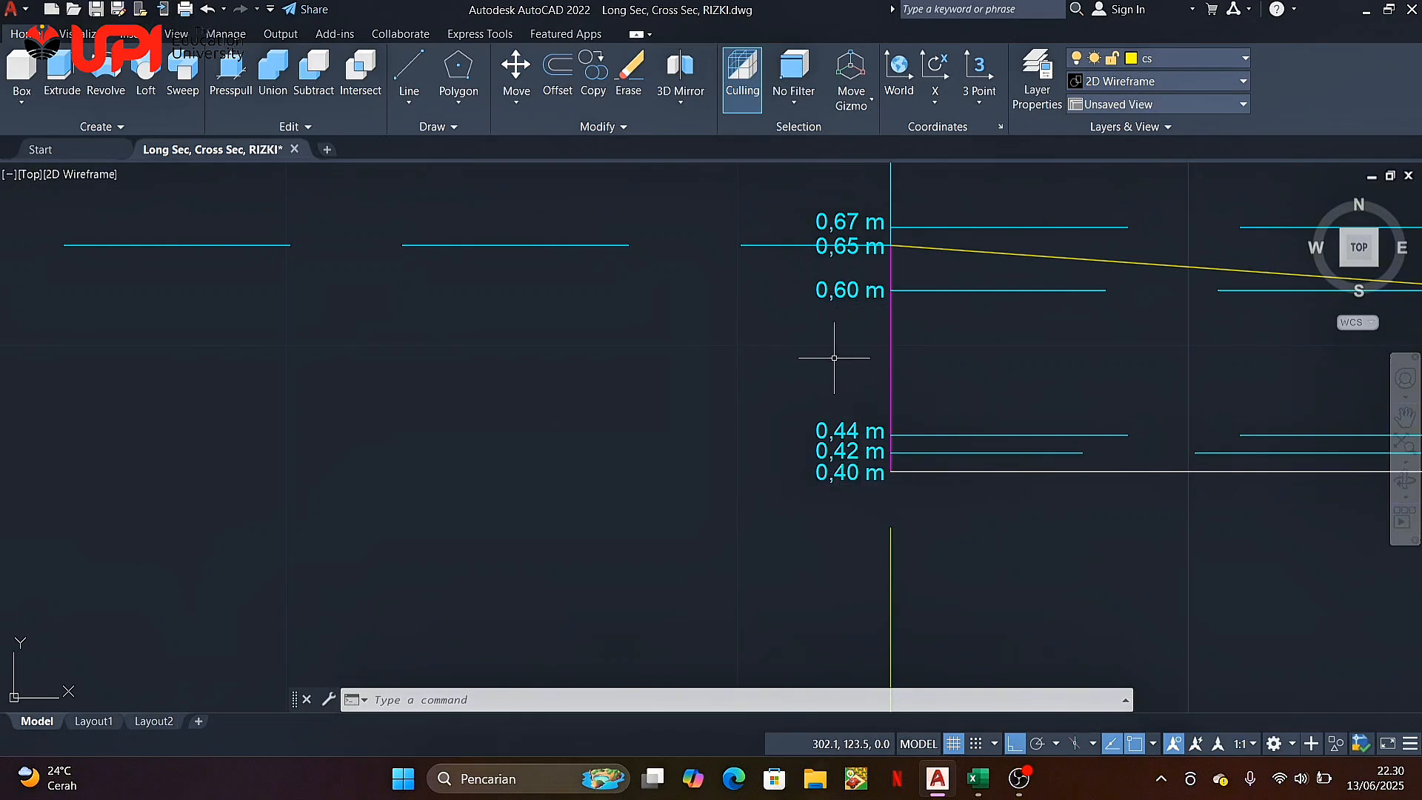
pyautogui.moveTo(834, 358); pyautogui.dragTo(694, 420, button='middle')
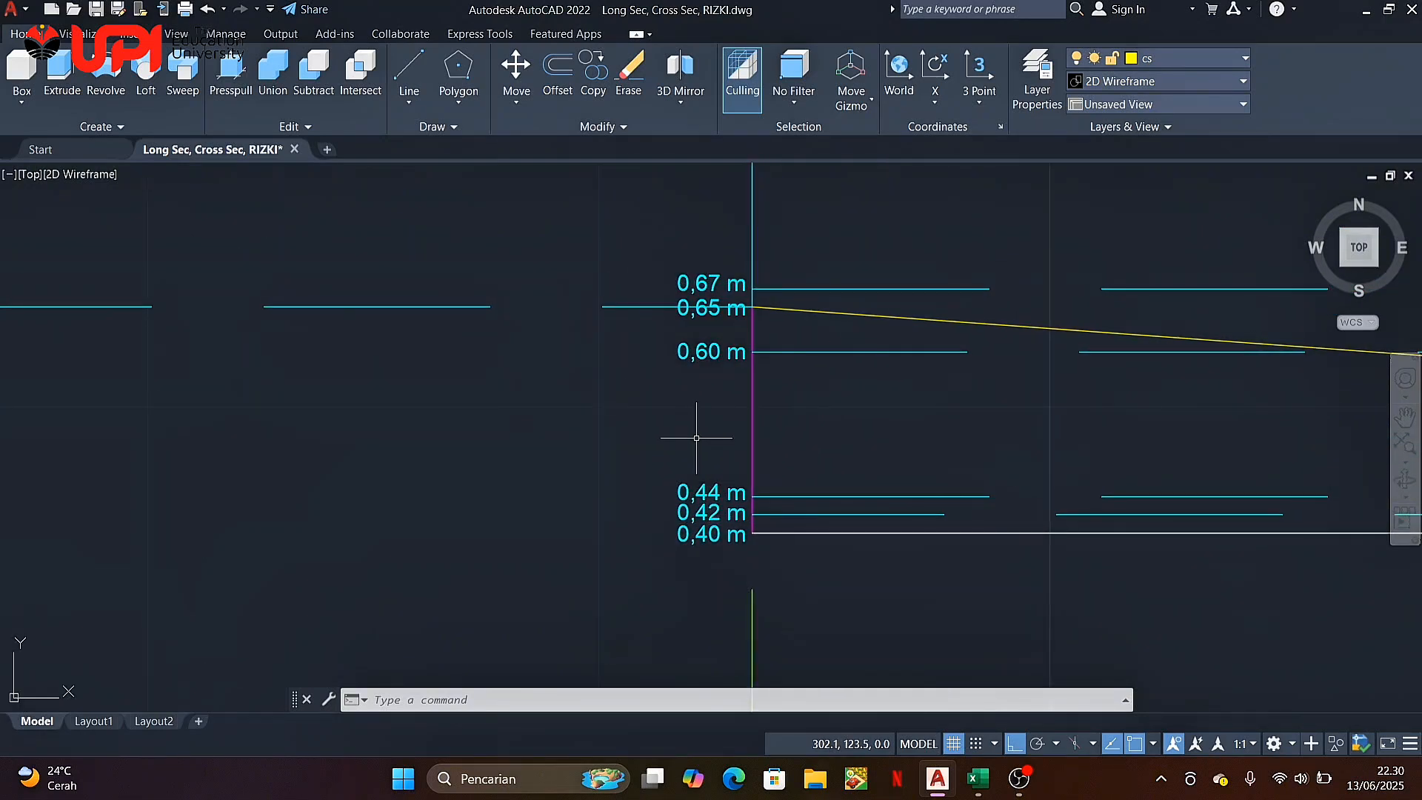
pyautogui.scroll(-4, 696, 438)
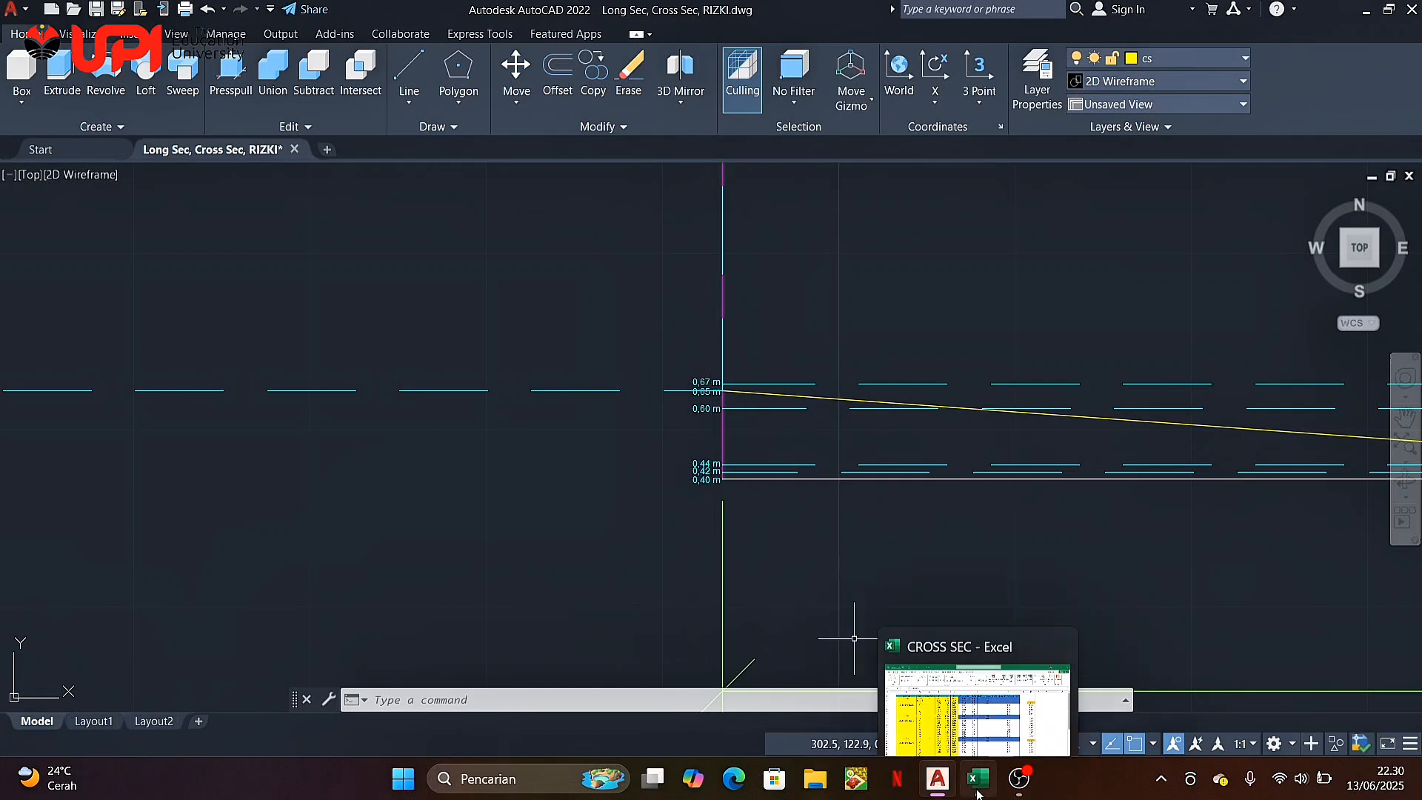
# Compare the STA-25 cross-section height differences in the CROSS SEC workbook in Excel with the elevation labels in the AutoCAD drawing
pyautogui.click(963, 670)
pyautogui.click(979, 315)
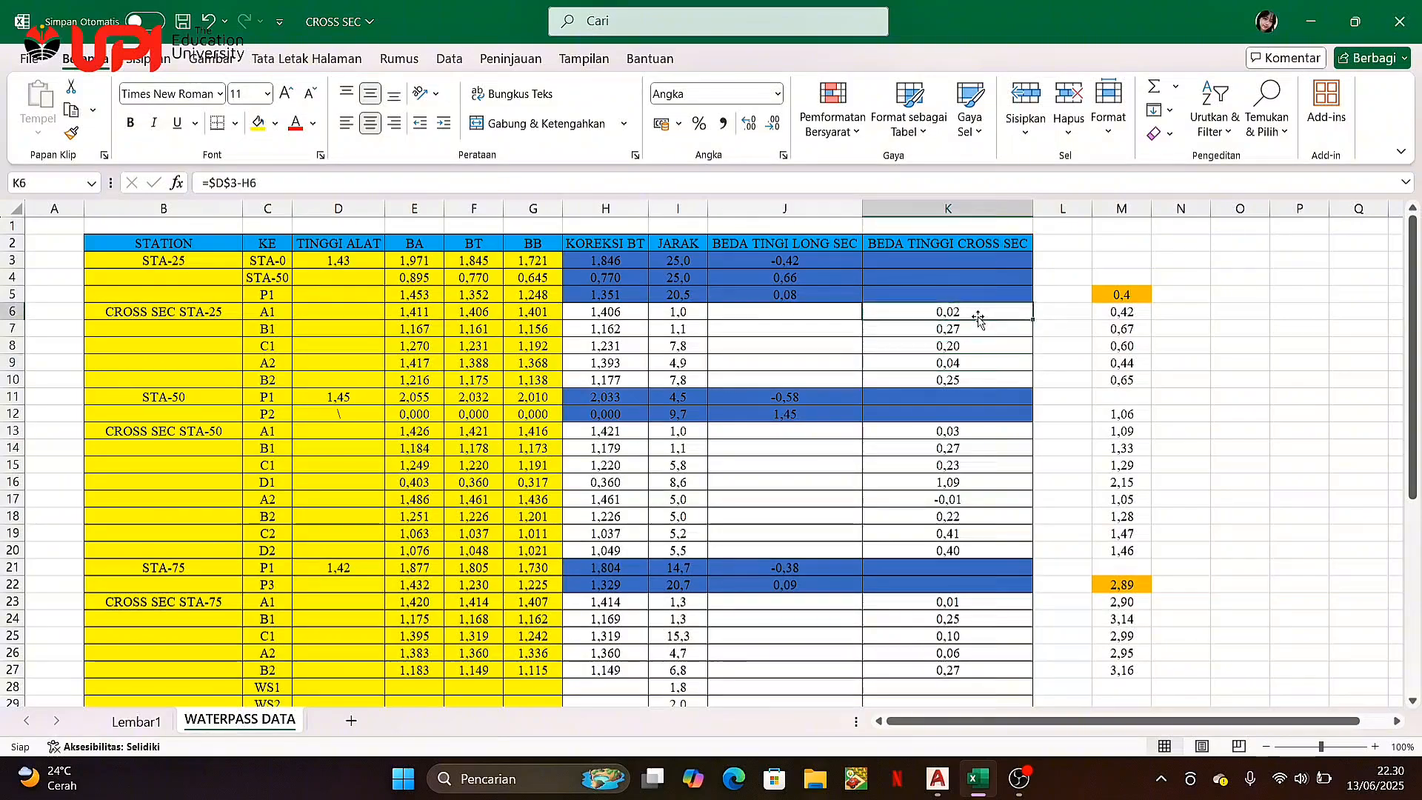
pyautogui.click(938, 779)
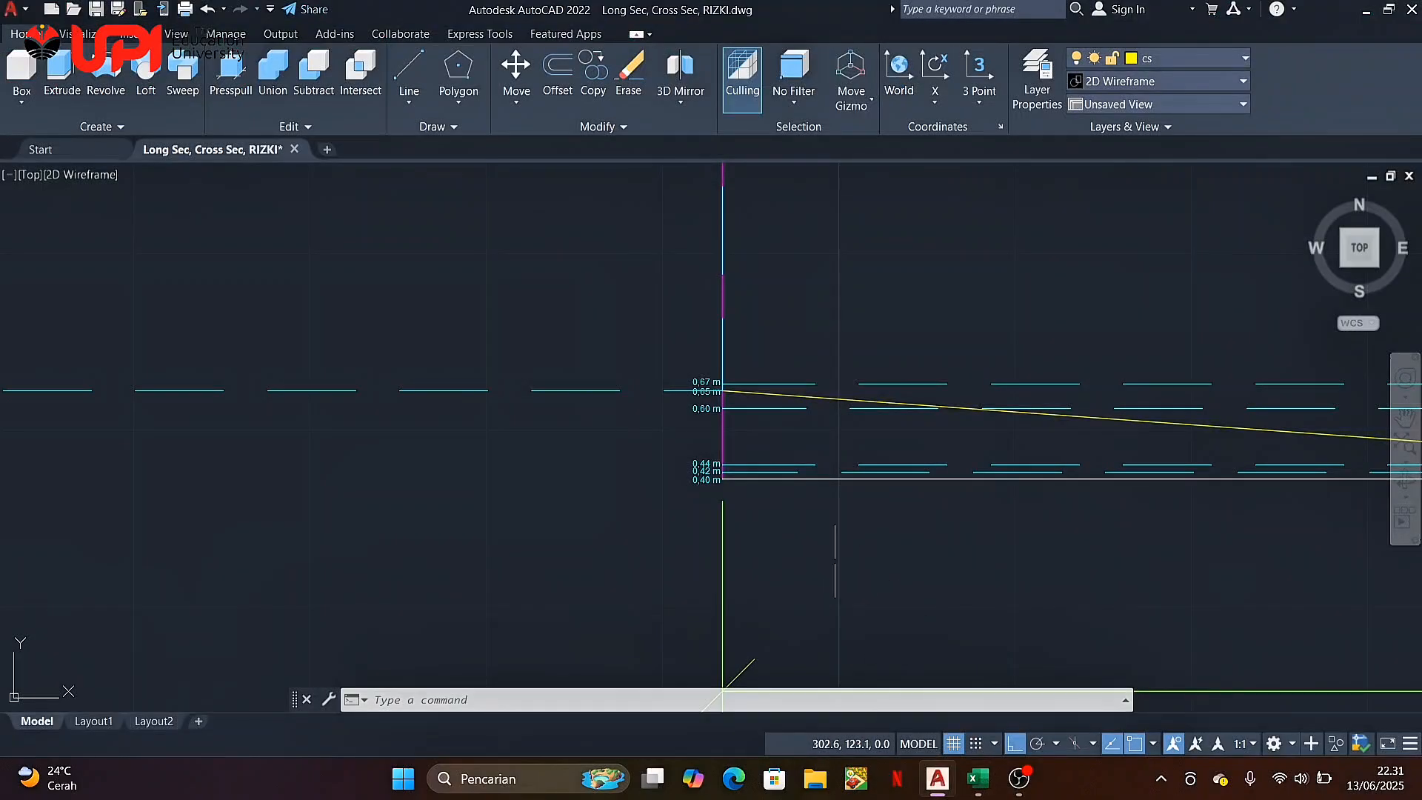
pyautogui.scroll(5, 715, 489)
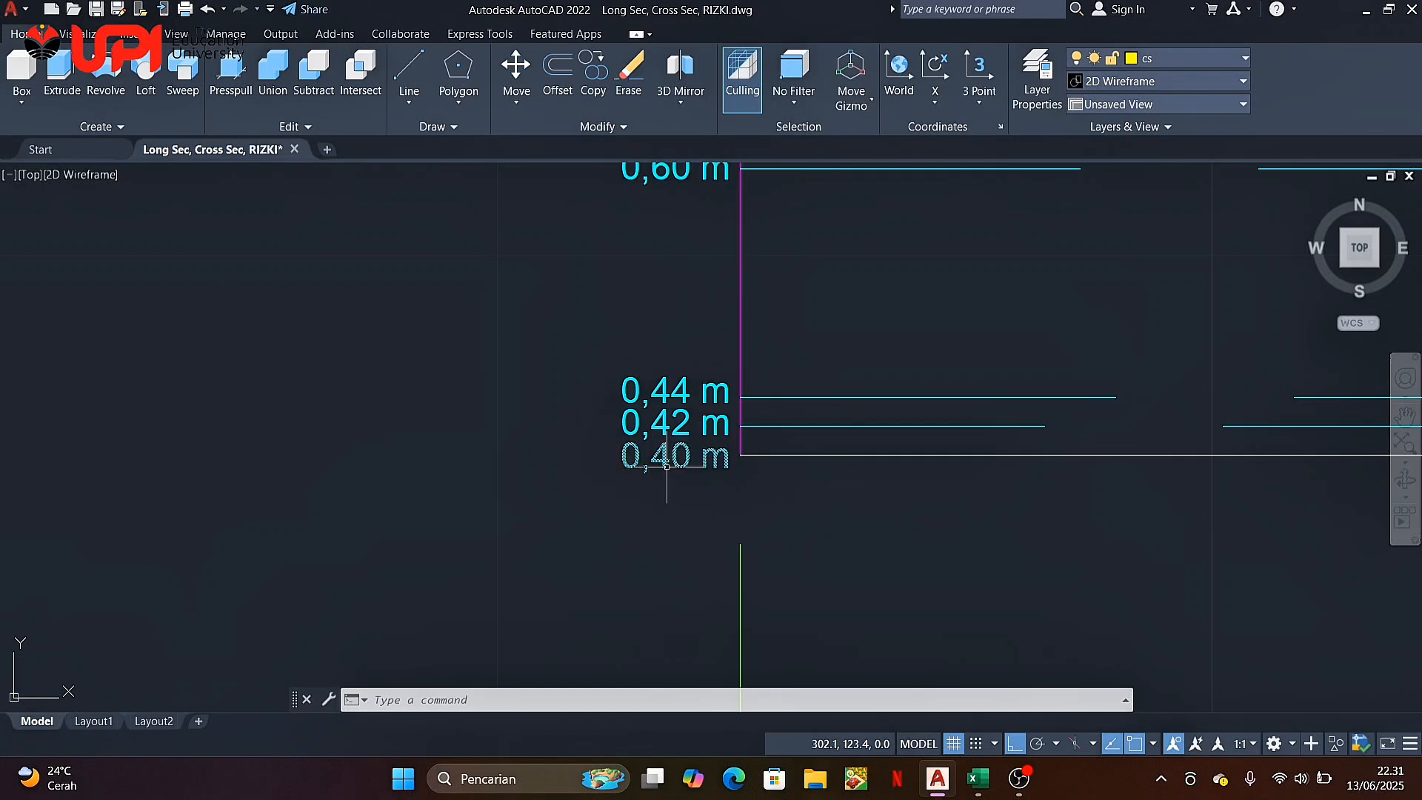
pyautogui.scroll(-5, 1041, 485)
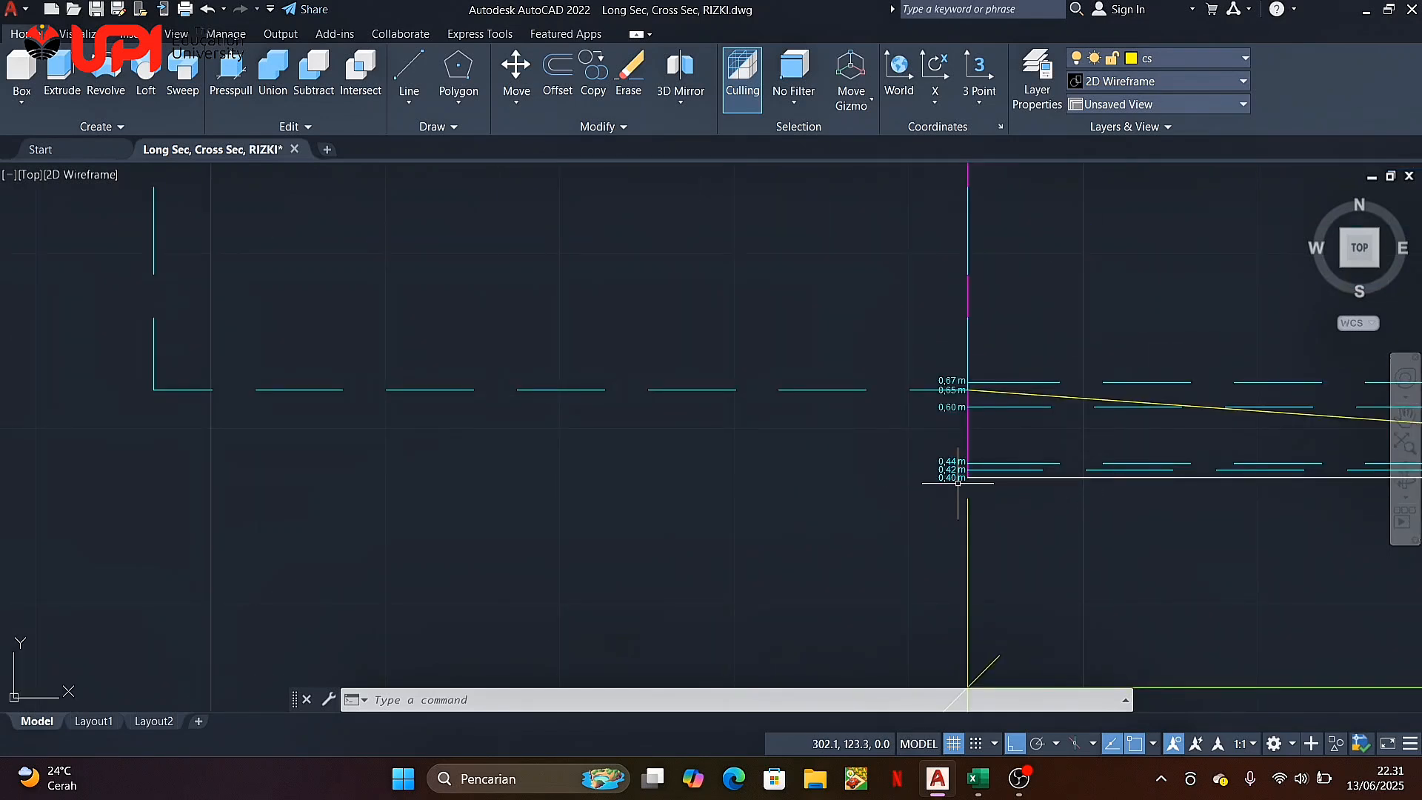
pyautogui.scroll(4, 957, 480)
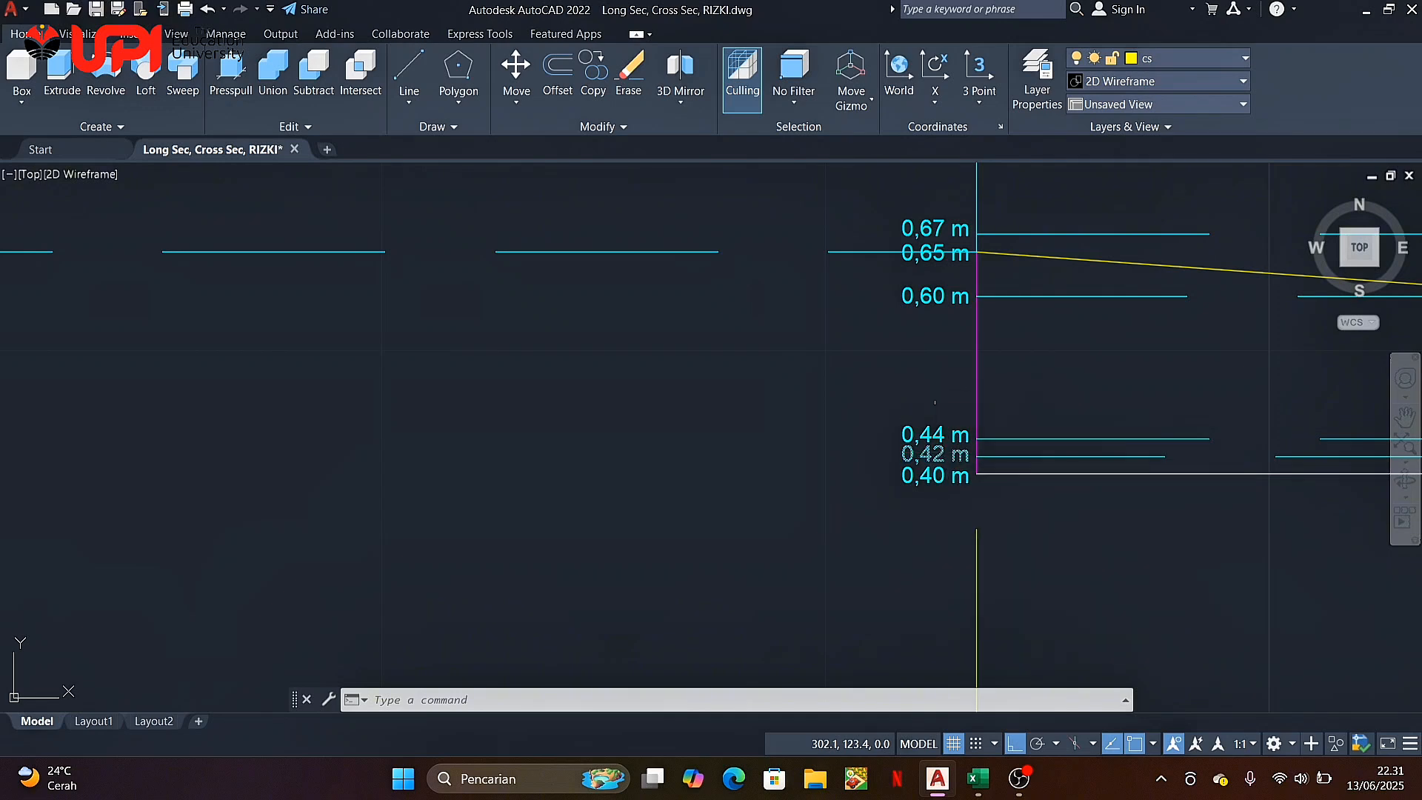
pyautogui.scroll(-4, 826, 434)
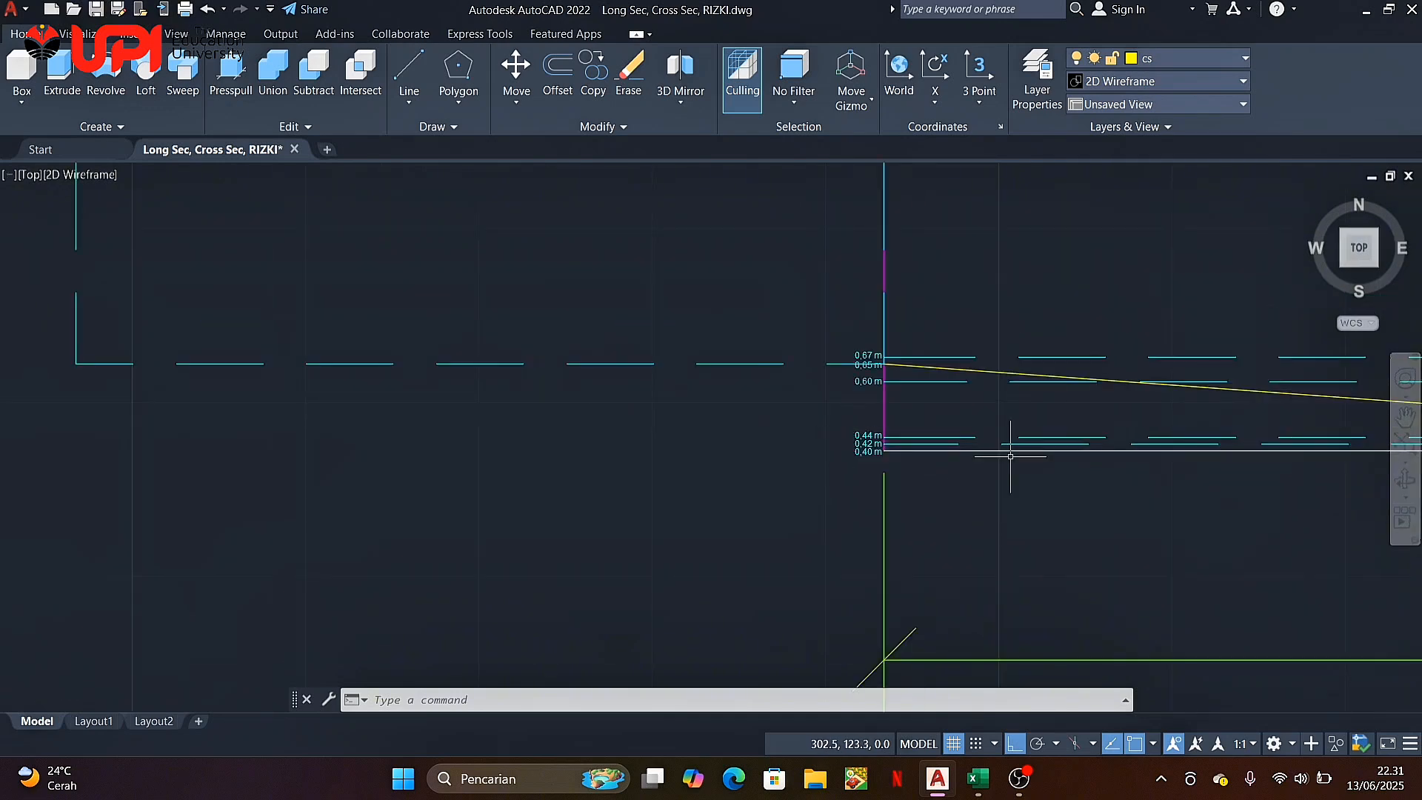
# Review the finished cross-section profiles for STA-0, STA-25 and STA-50 side by side
pyautogui.scroll(-2, 1012, 457)
pyautogui.moveTo(1121, 502); pyautogui.dragTo(625, 508, button='middle')
pyautogui.scroll(-6, 666, 507)
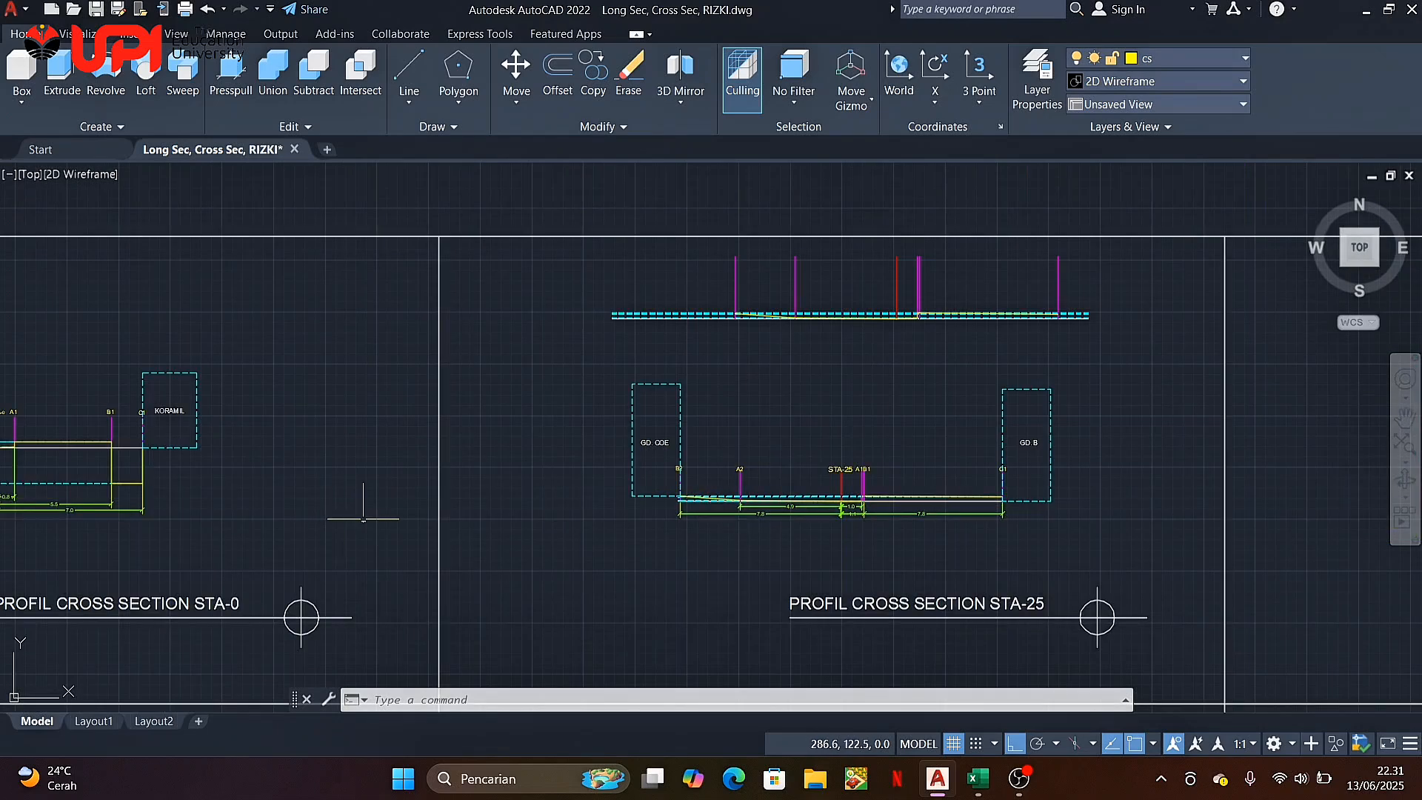
pyautogui.moveTo(876, 383); pyautogui.dragTo(762, 374, button='middle')
pyautogui.scroll(-3, 763, 376)
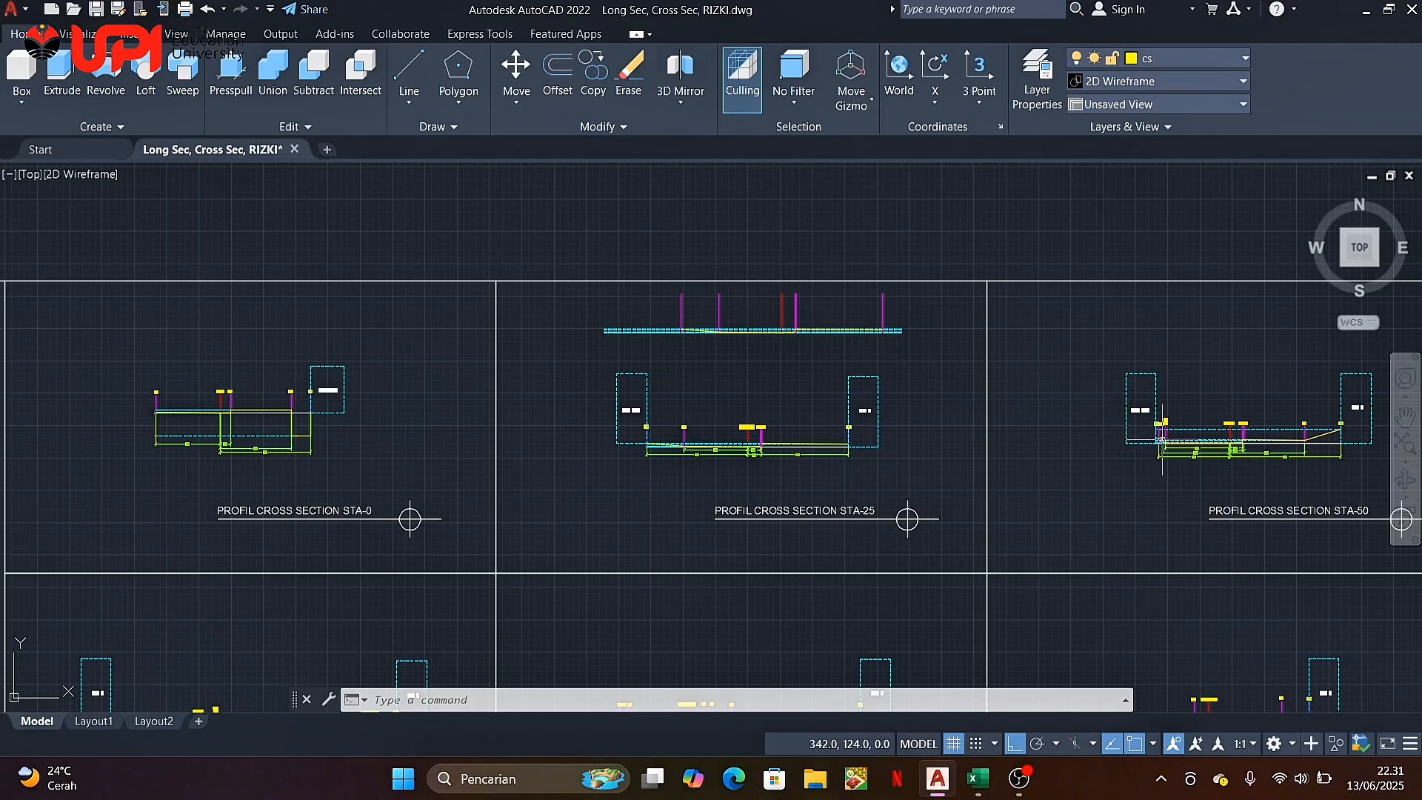
# Inspect the STA-75 cross section's level lines and elevation labels at its GD. D end
pyautogui.moveTo(328, 466); pyautogui.dragTo(602, 325, button='middle')
pyautogui.scroll(5, 481, 603)
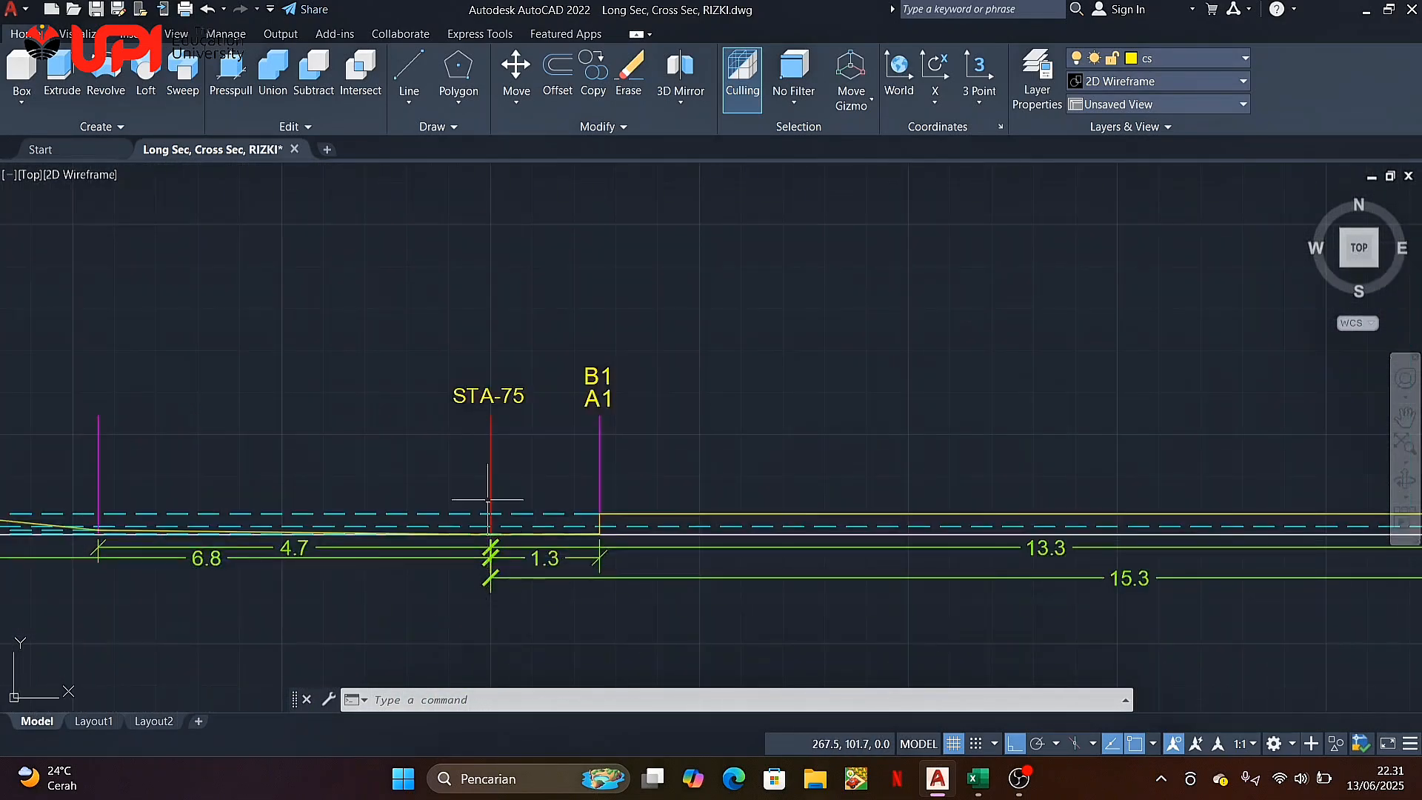
pyautogui.scroll(2, 488, 500)
pyautogui.moveTo(449, 482); pyautogui.dragTo(950, 399, button='middle')
pyautogui.scroll(-2, 831, 422)
pyautogui.scroll(6, 361, 483)
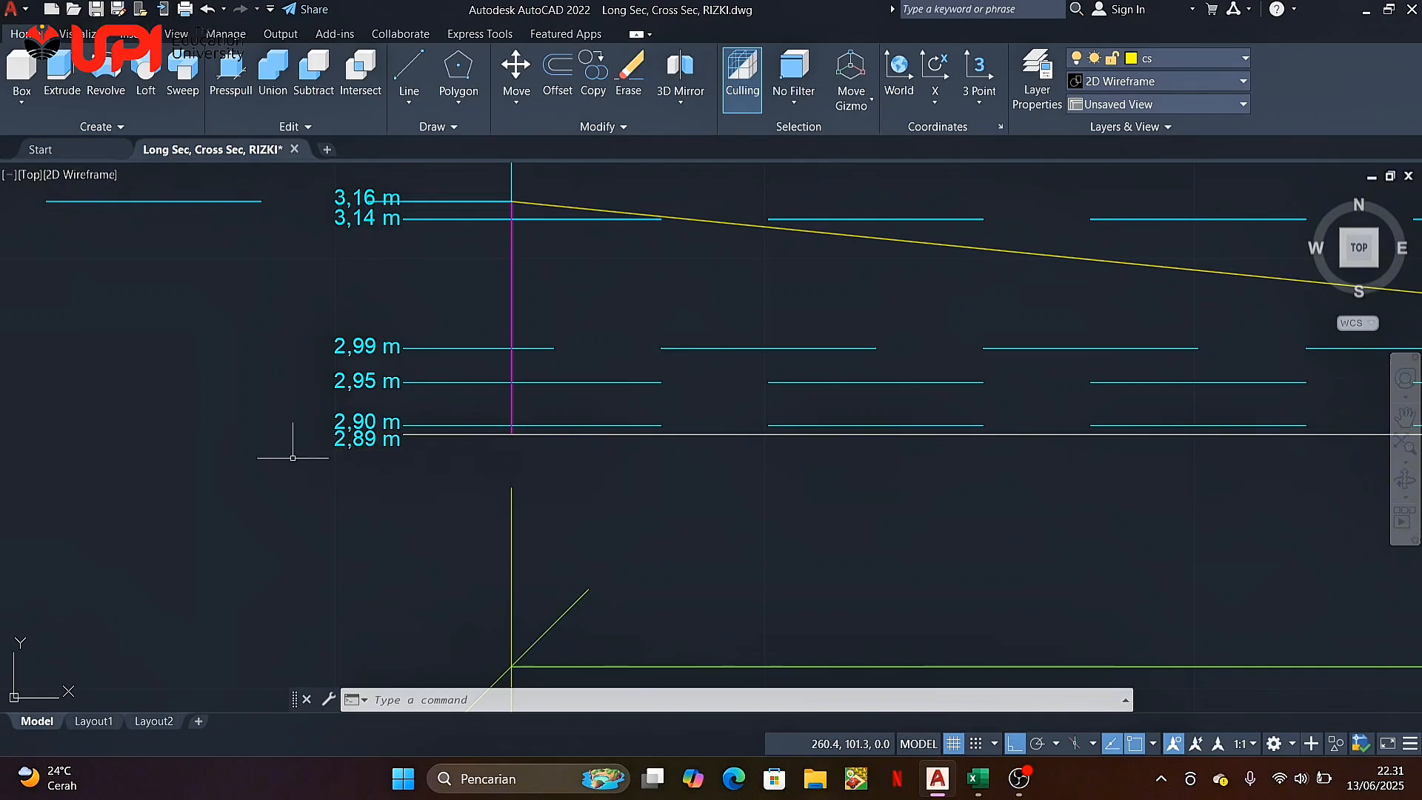
pyautogui.scroll(-2, 853, 478)
pyautogui.scroll(-5, 852, 477)
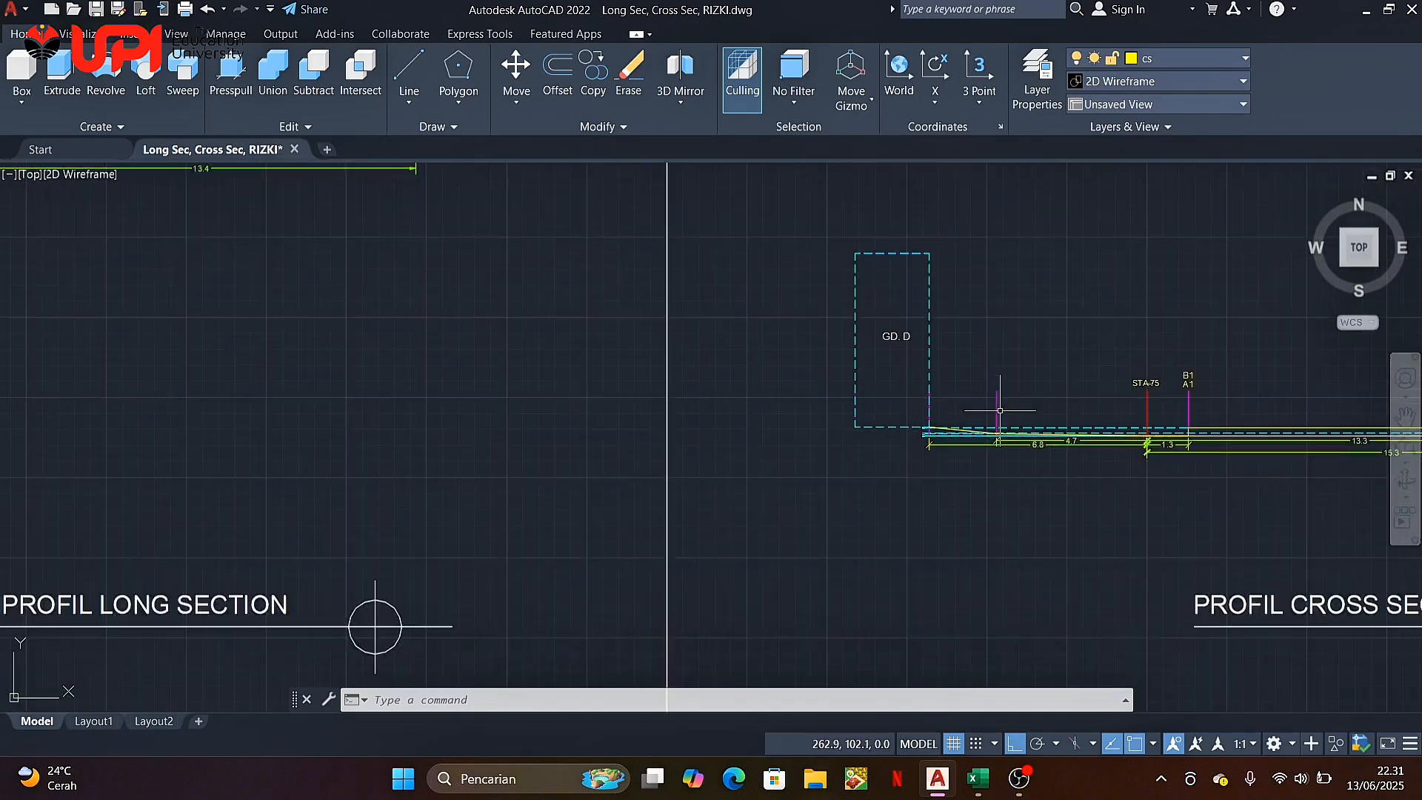
pyautogui.scroll(5, 483, 413)
pyautogui.scroll(-4, 523, 419)
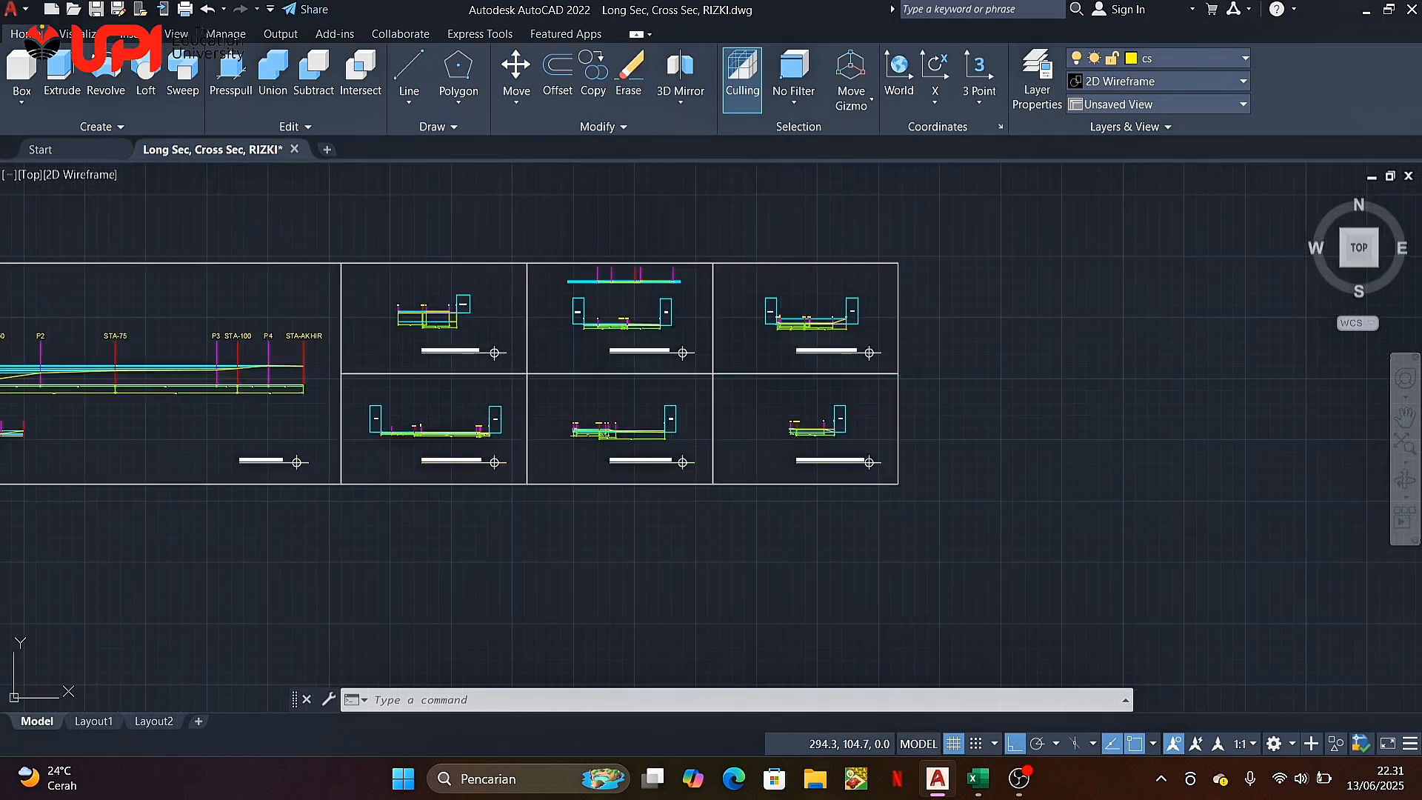